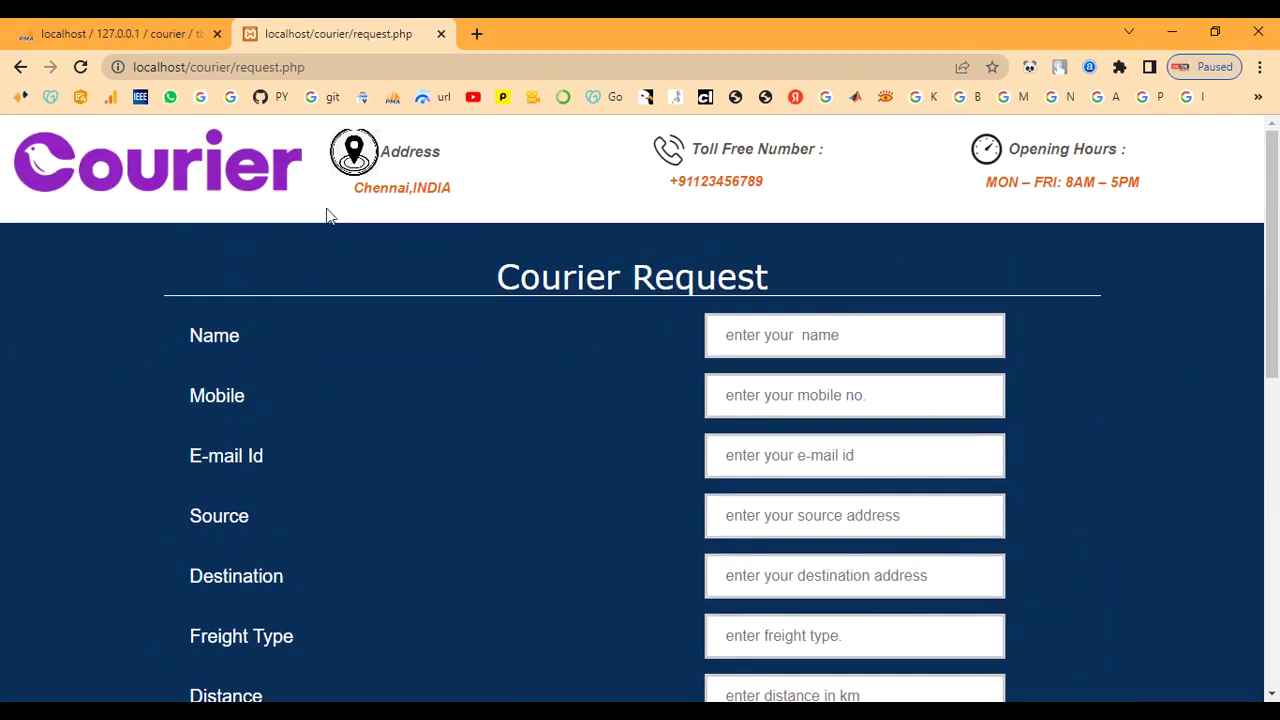
Leave the Courier Request form and open the Track Your Shipment consignment page
left_click(20, 67)
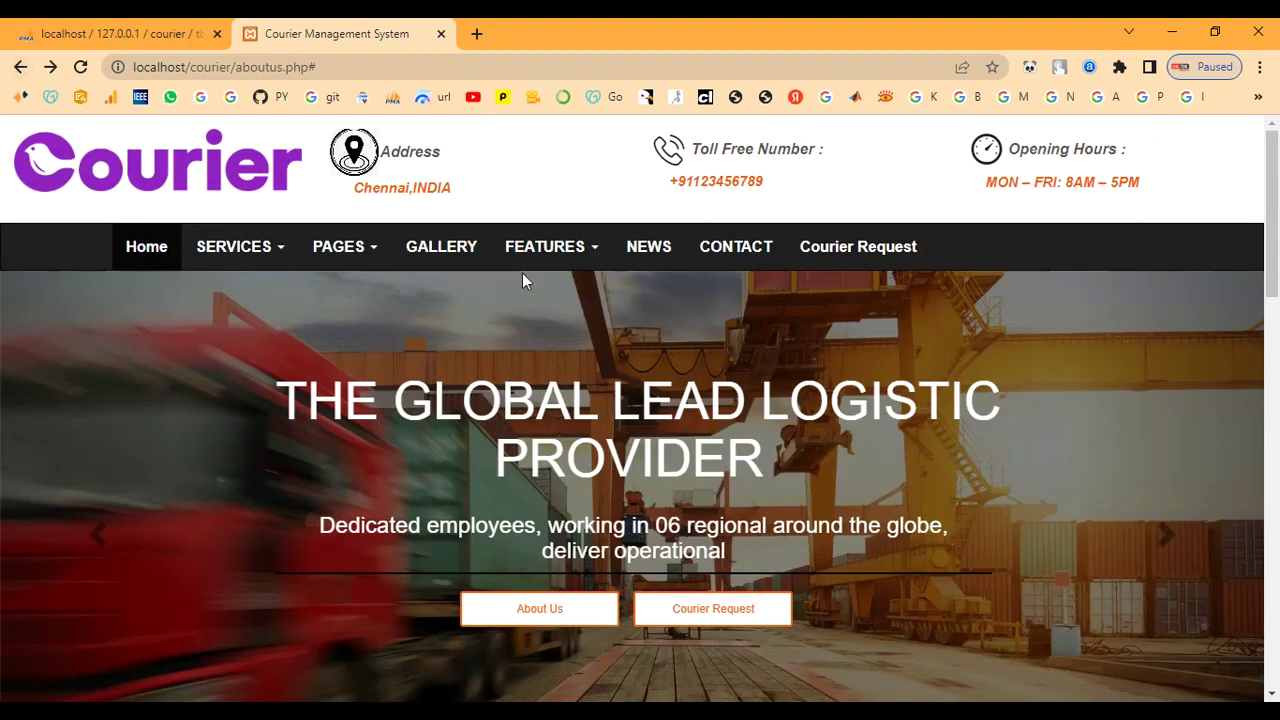
left_click(554, 250)
left_click(563, 329)
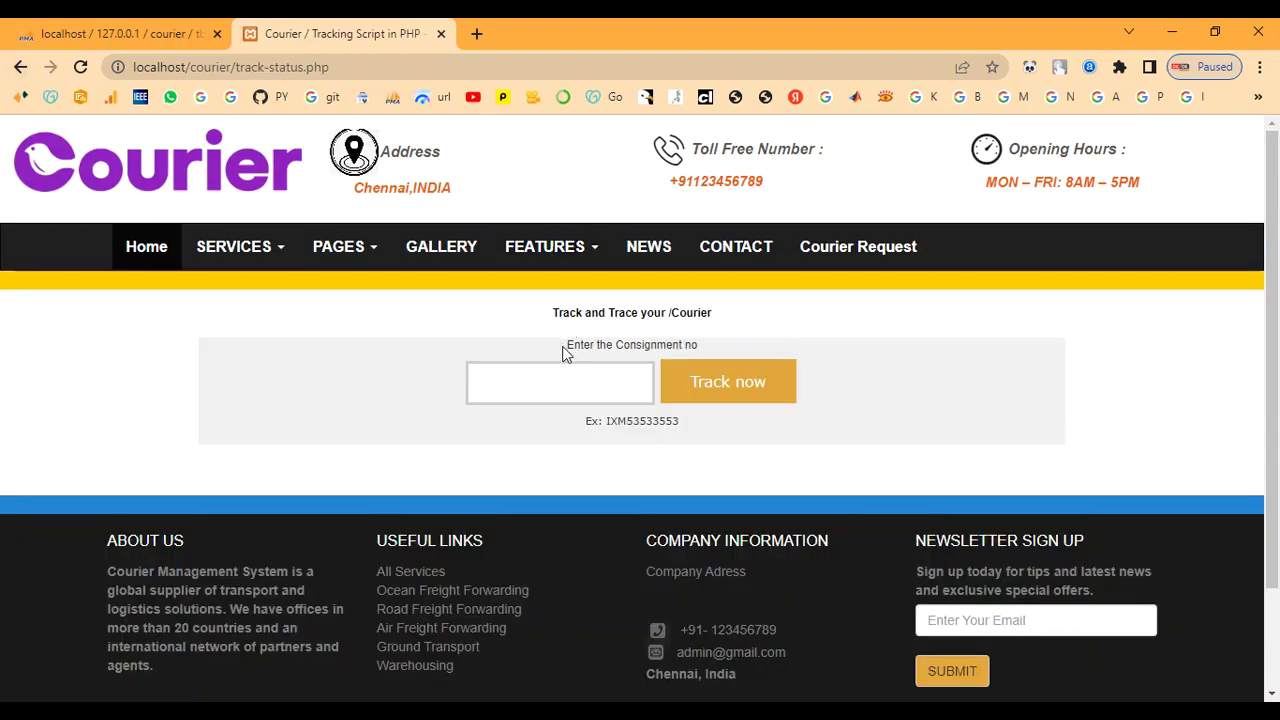
left_click(640, 258)
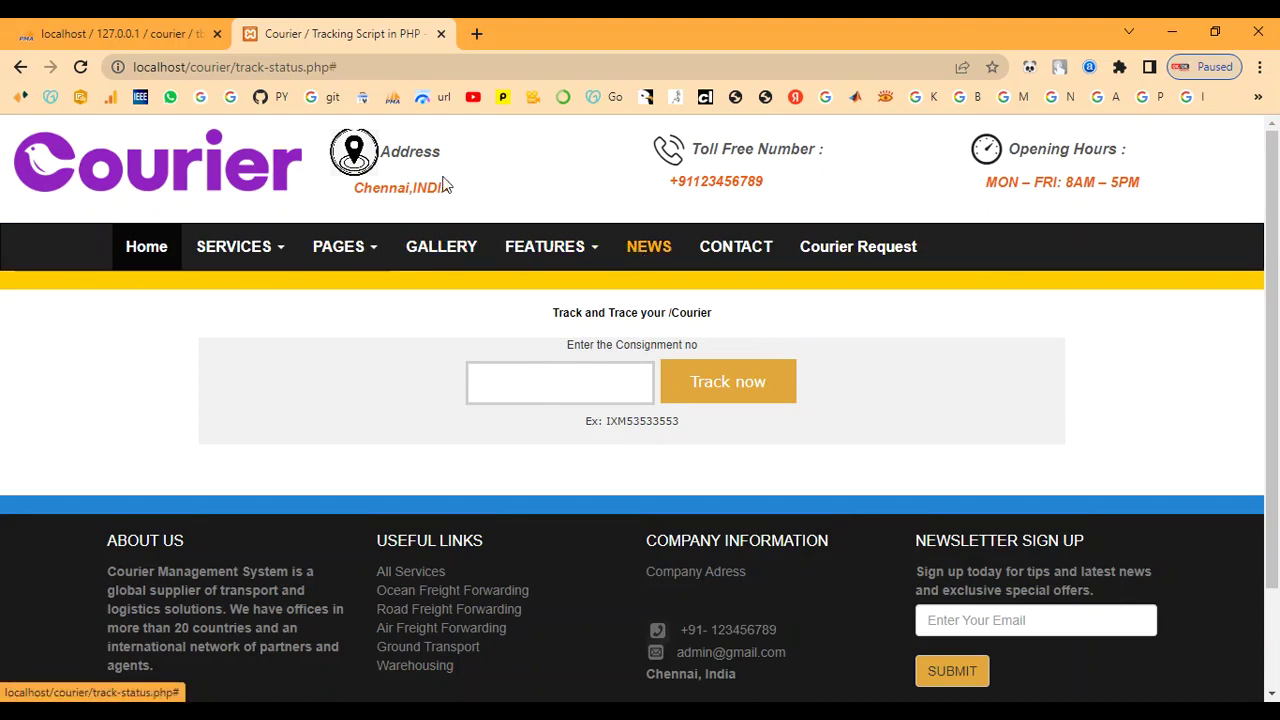
left_click(17, 67)
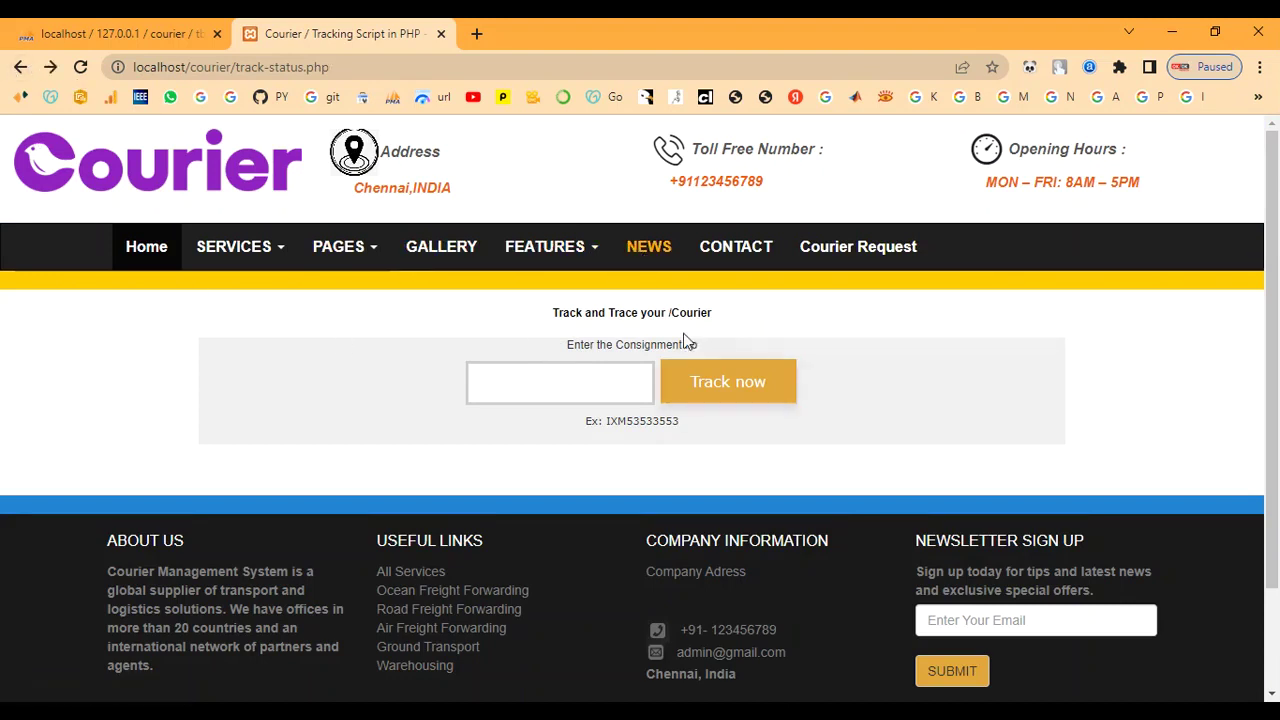
left_click(714, 257)
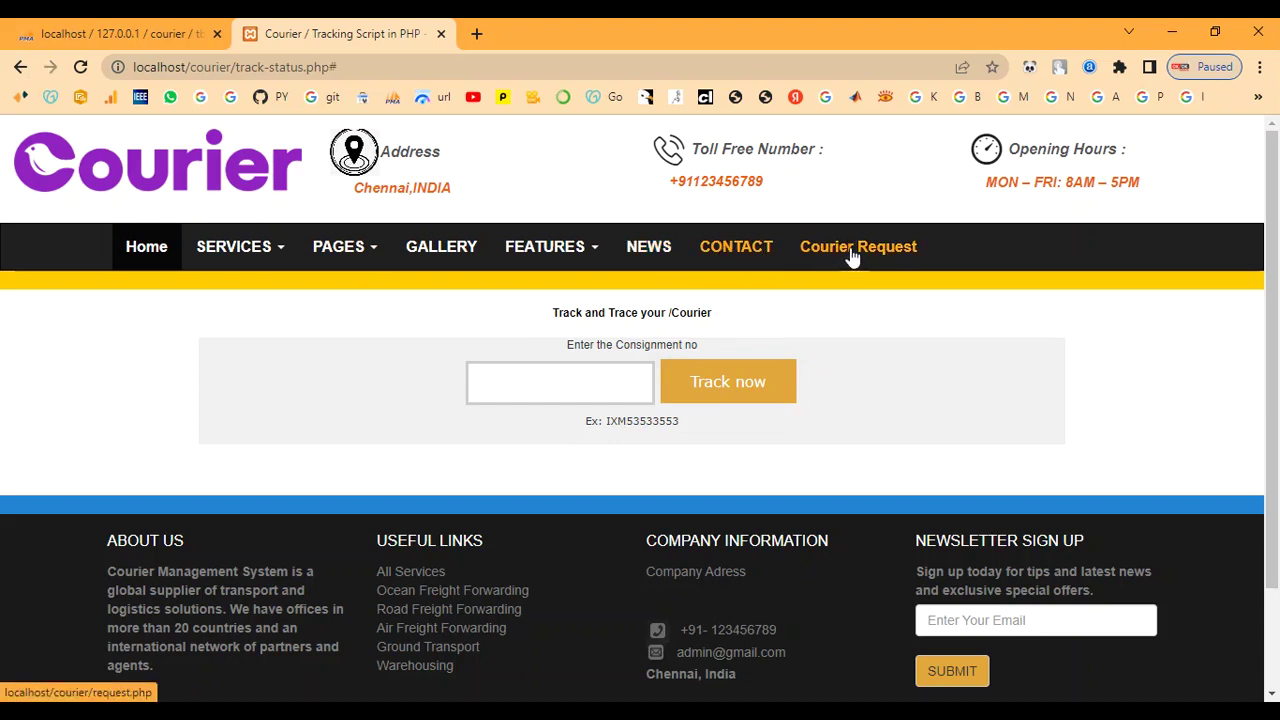
Return to the Courier Management System home page
left_click(158, 249)
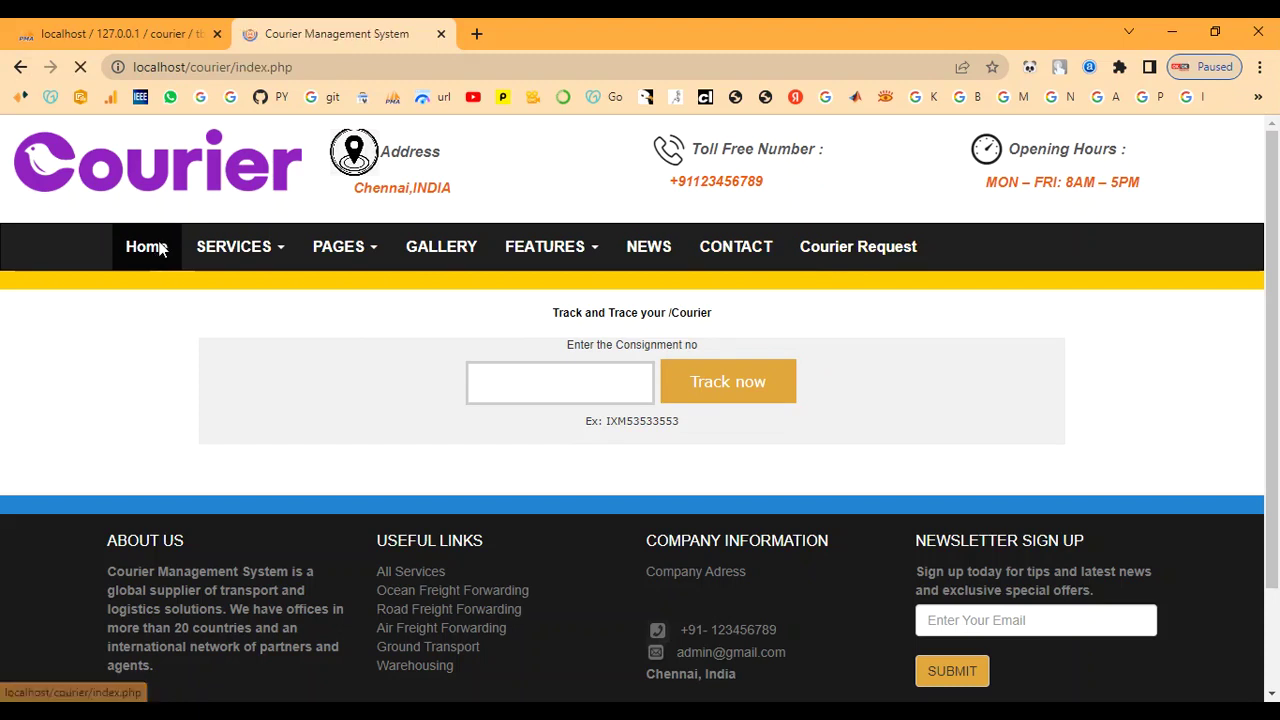
left_click(648, 257)
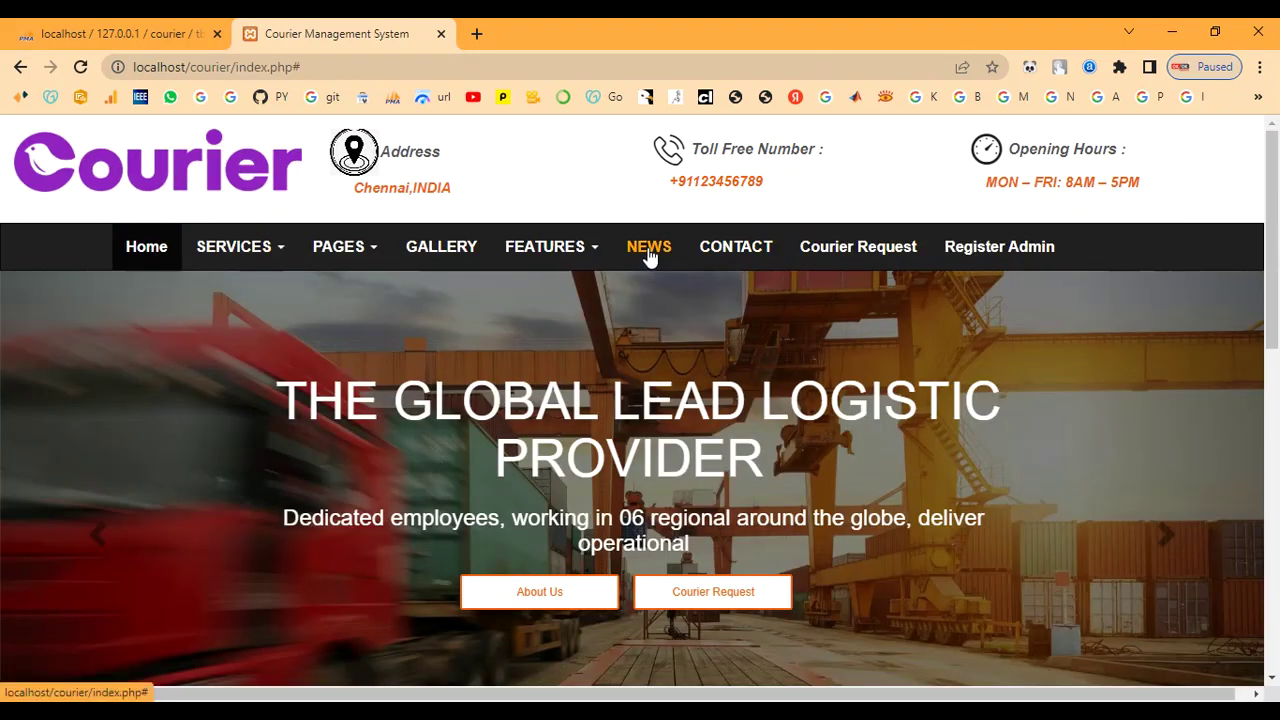
scroll(650, 300, "down", 6)
scroll(620, 385, "up", 1)
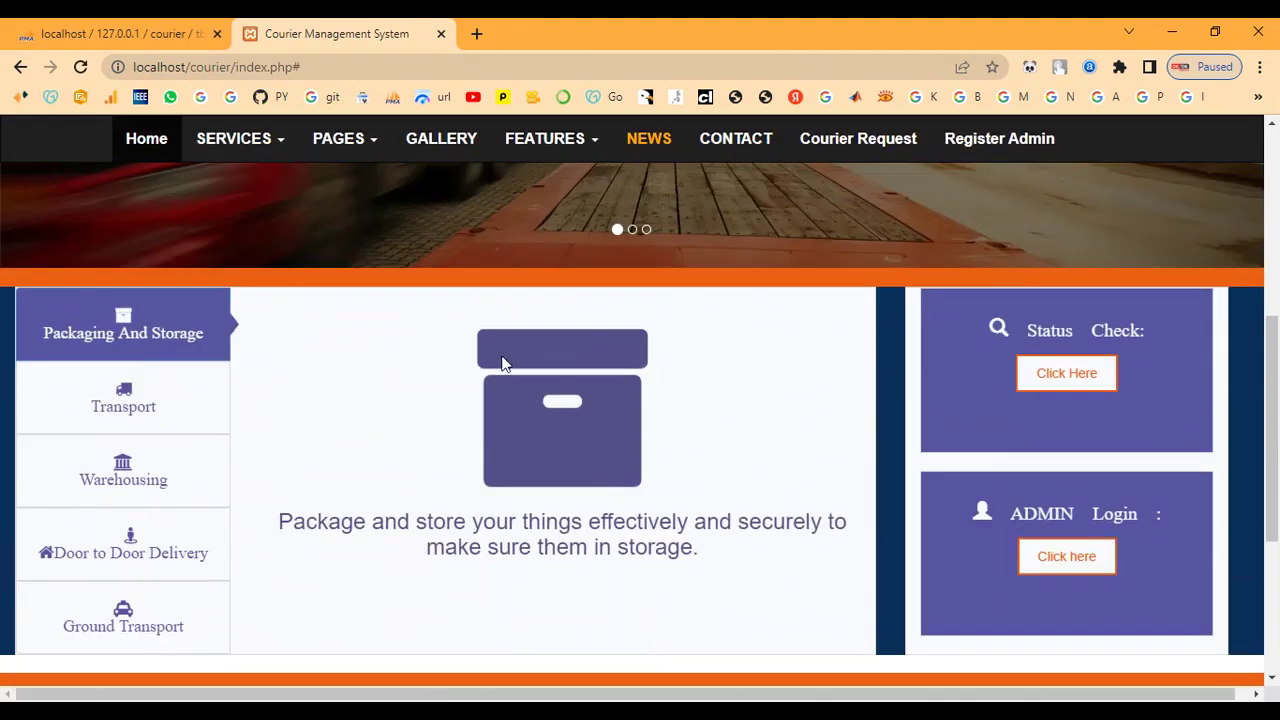
scroll(460, 444, "up", 5)
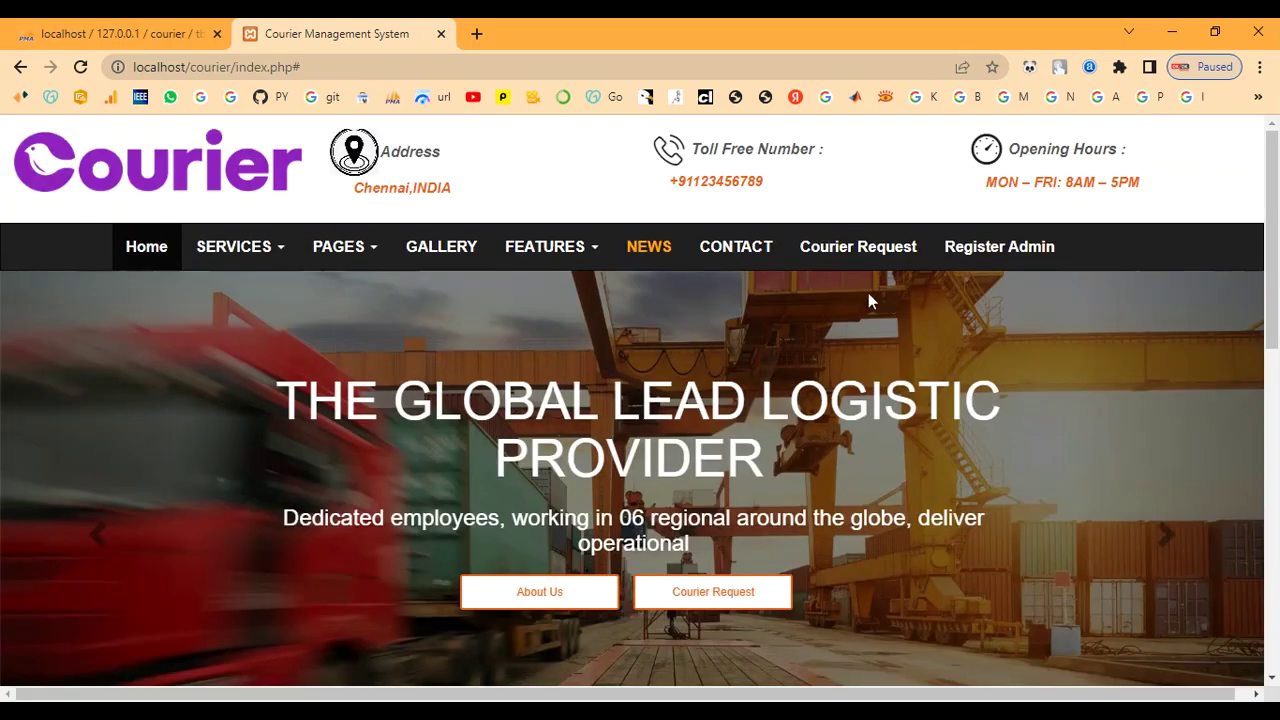
On the Register Admin page, enter the name, address and confirmed e-mail address
left_click(1010, 250)
scroll(952, 305, "down", 1)
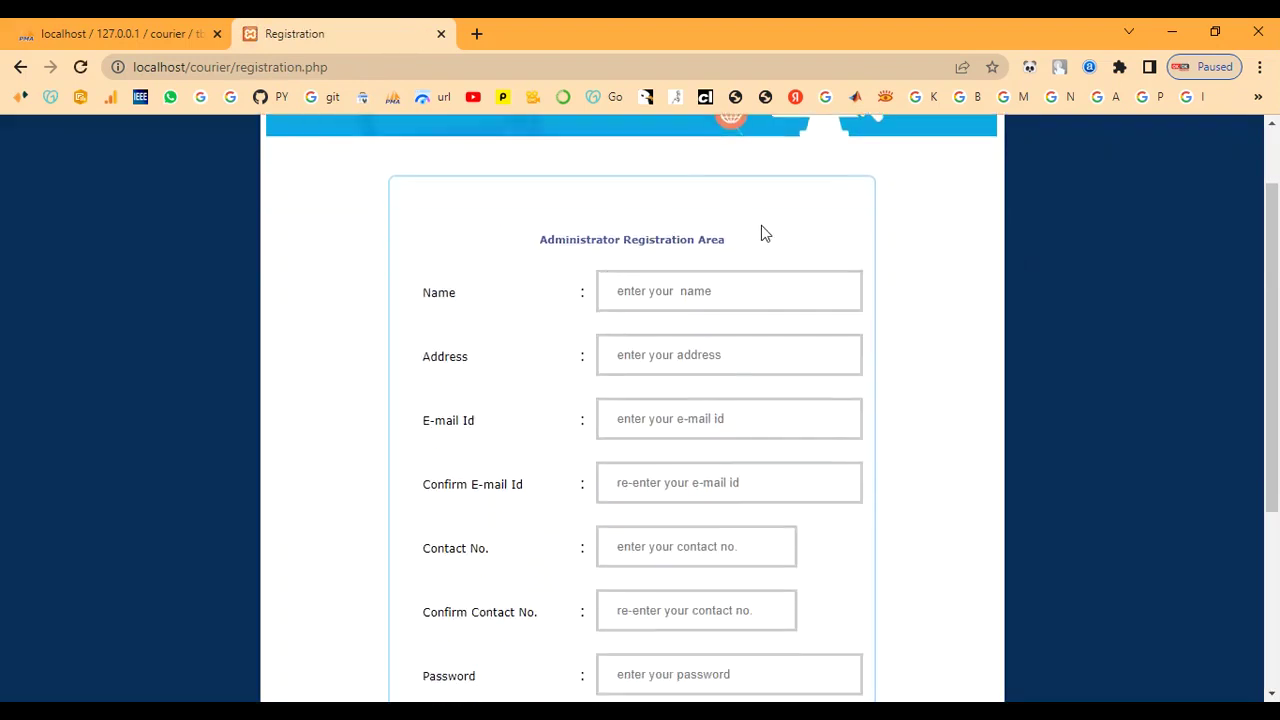
left_click_drag(716, 239, 724, 239)
left_click(676, 289)
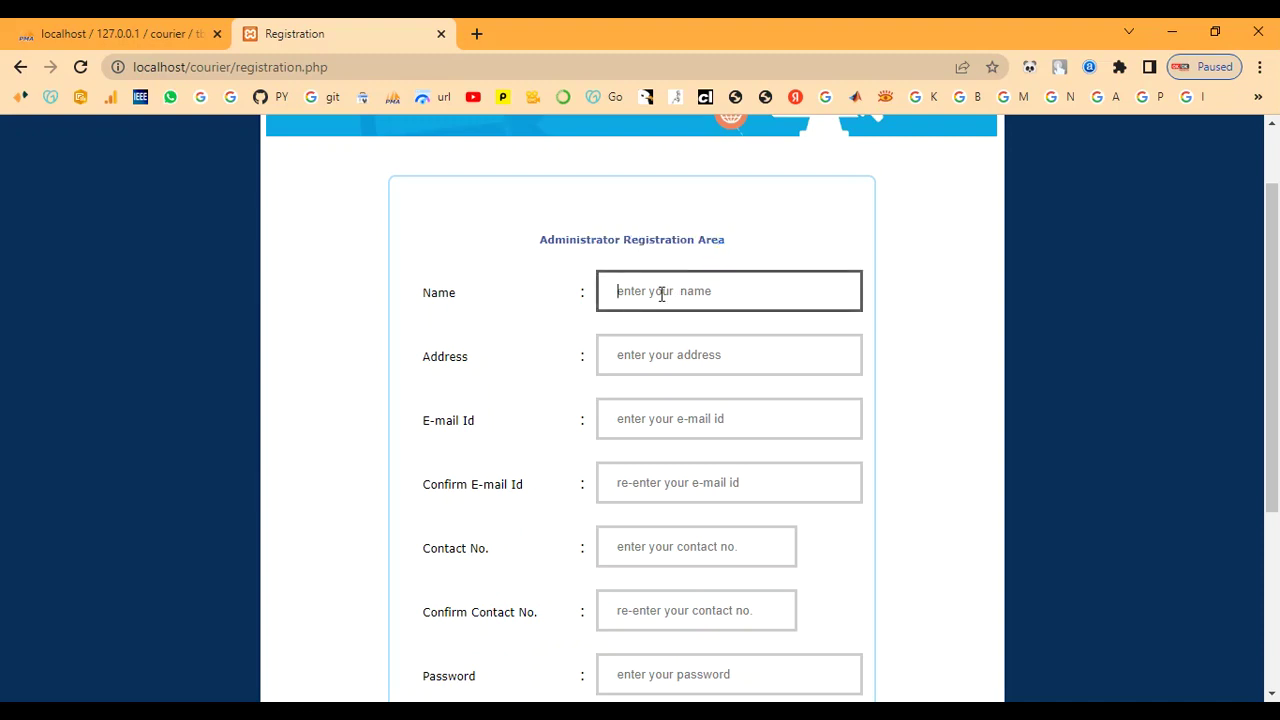
type("admin")
key("Tab")
type("ad")
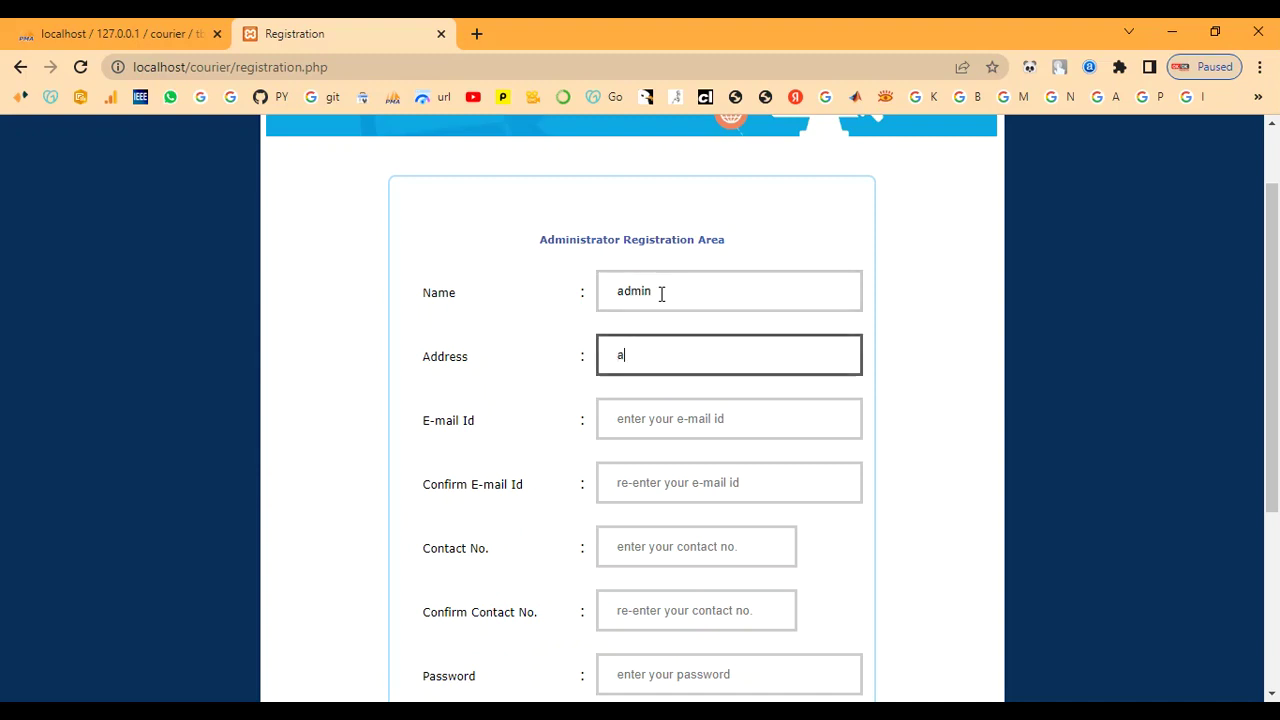
type("min")
key("BackSpace")
key("BackSpace")
key("BackSpace")
key("BackSpace")
type("chennai")
key("Tab")
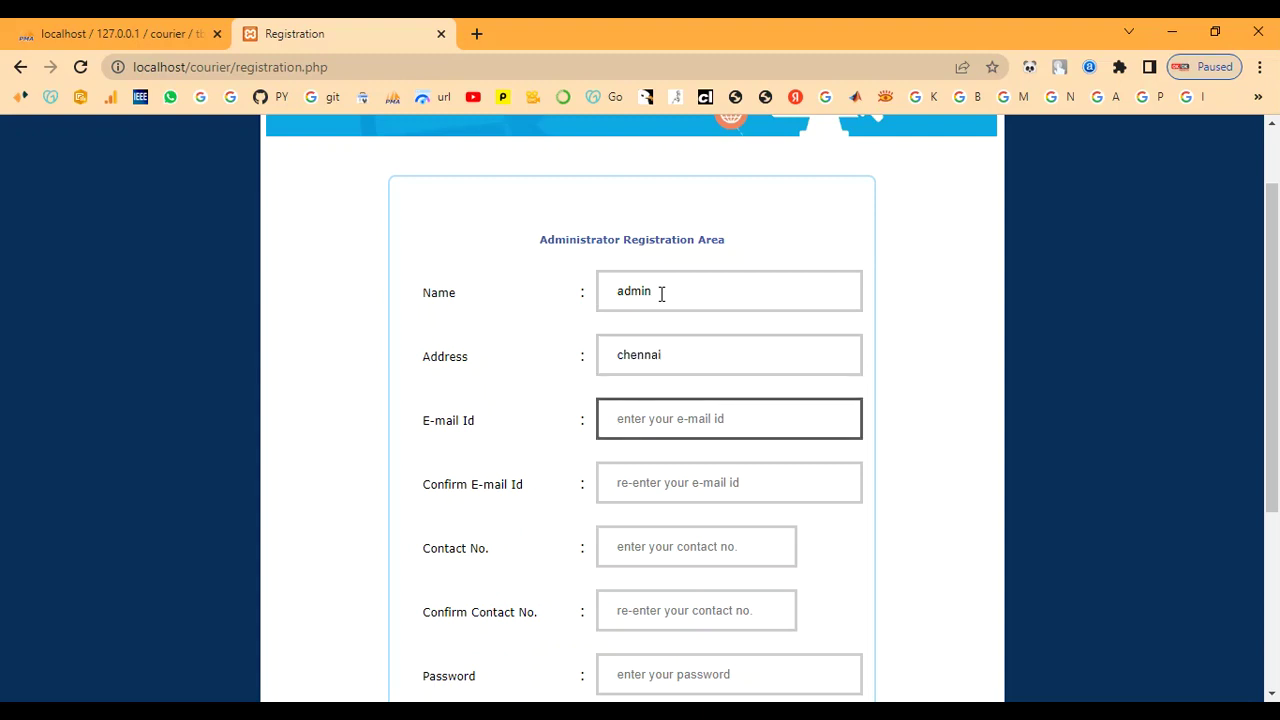
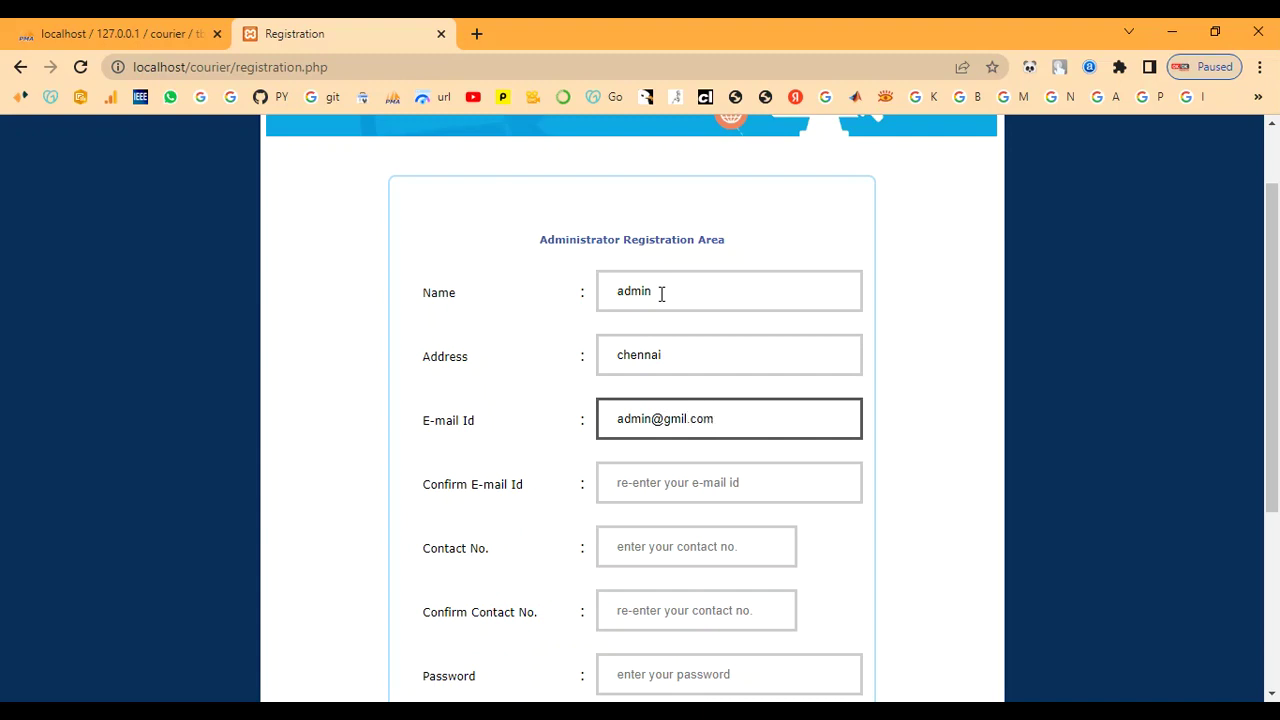
key("Tab")
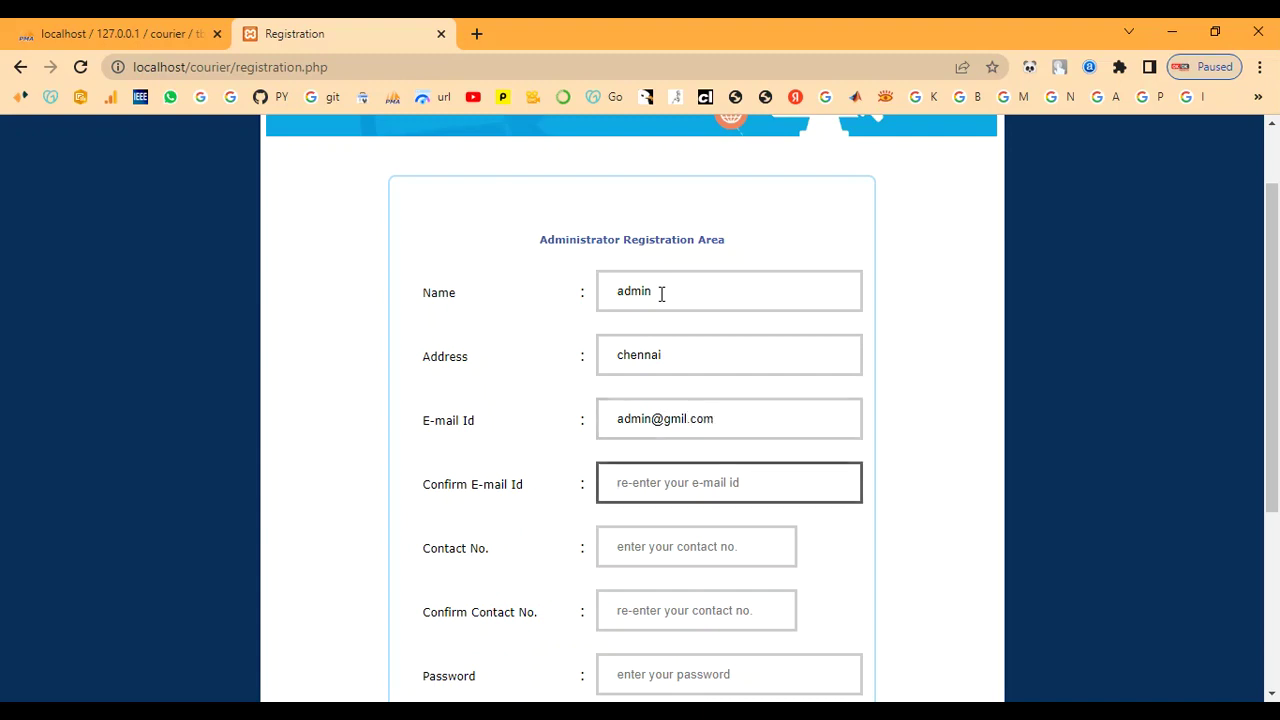
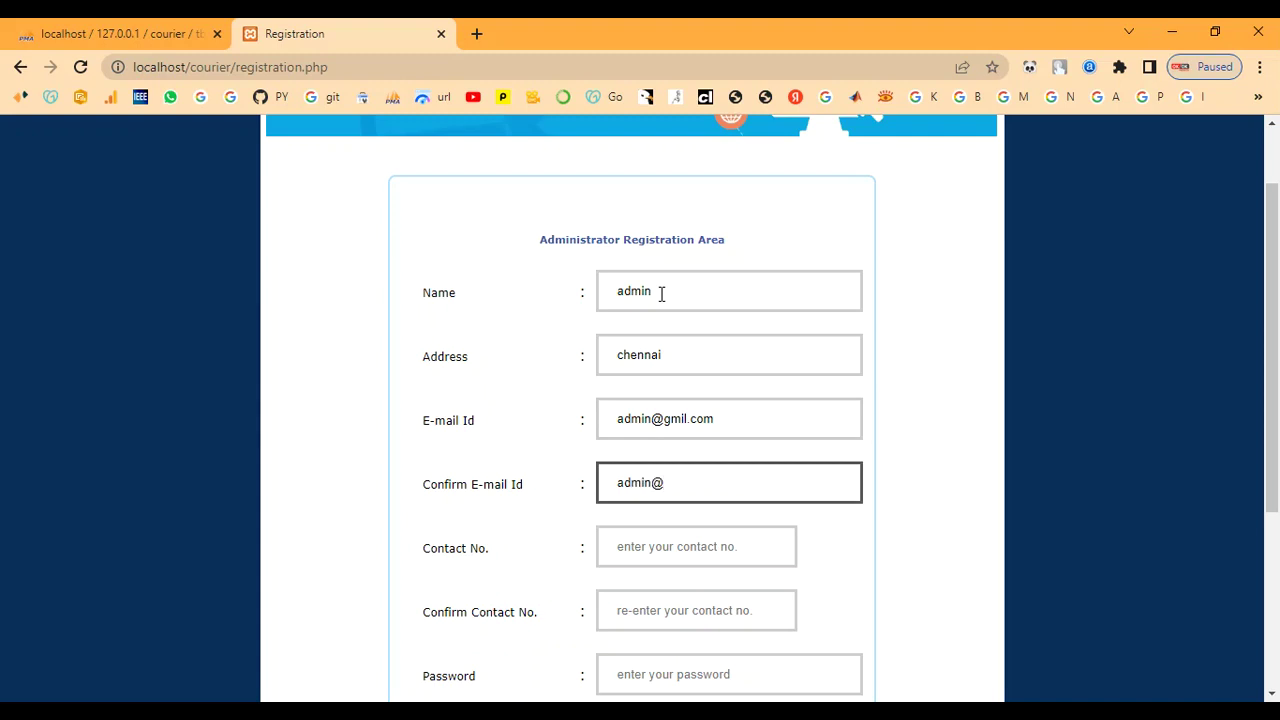
Enter and confirm the contact number, set a password, choose Fast Courier chennai, and submit
key("Tab")
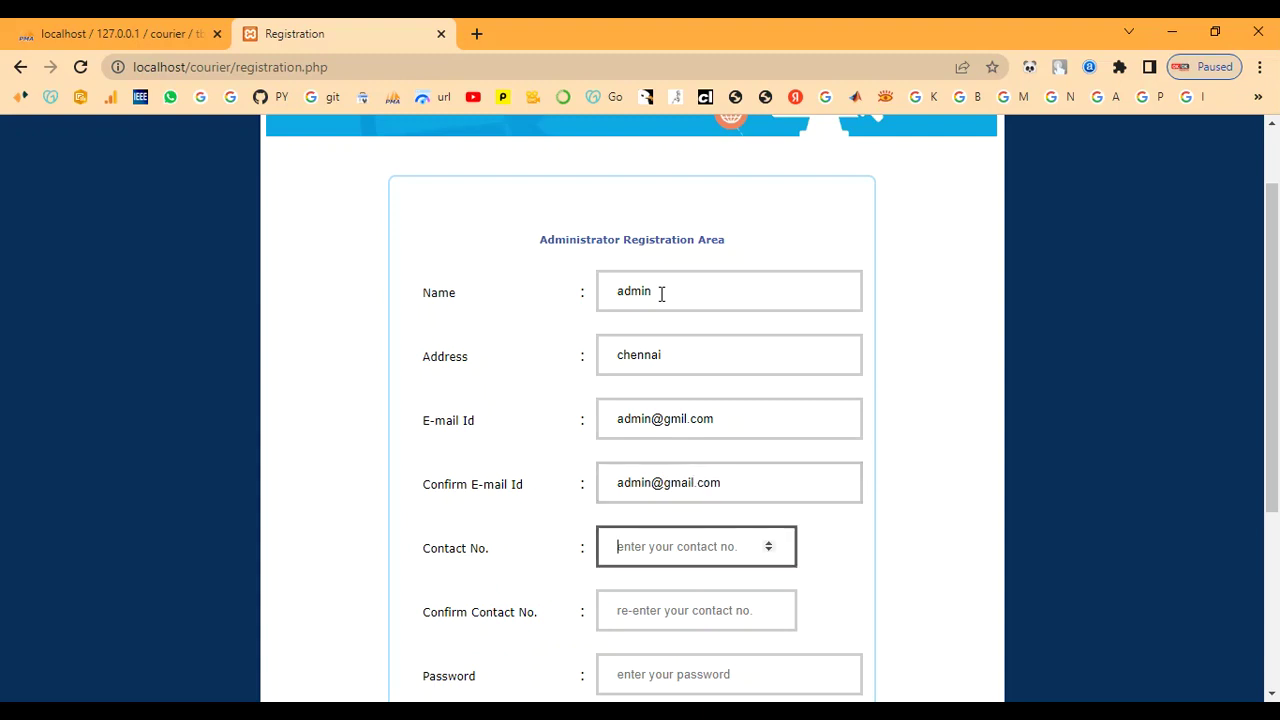
type("908")
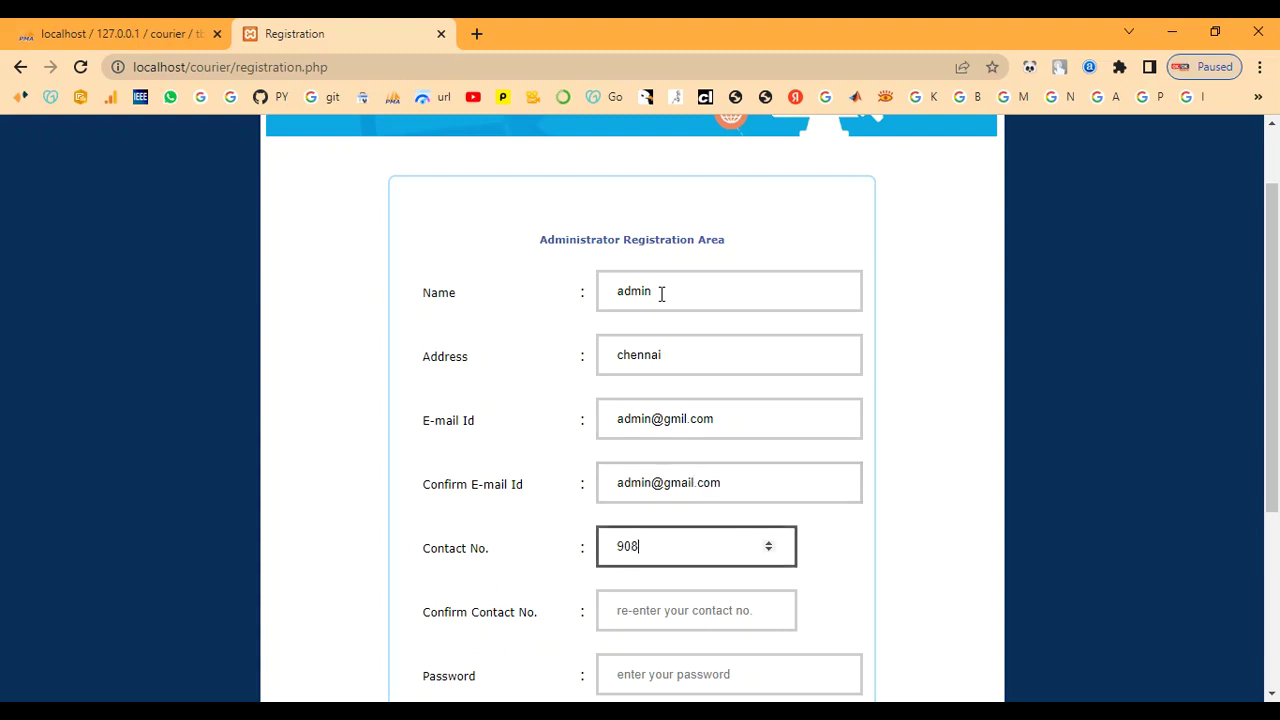
type("7654321")
key("Tab")
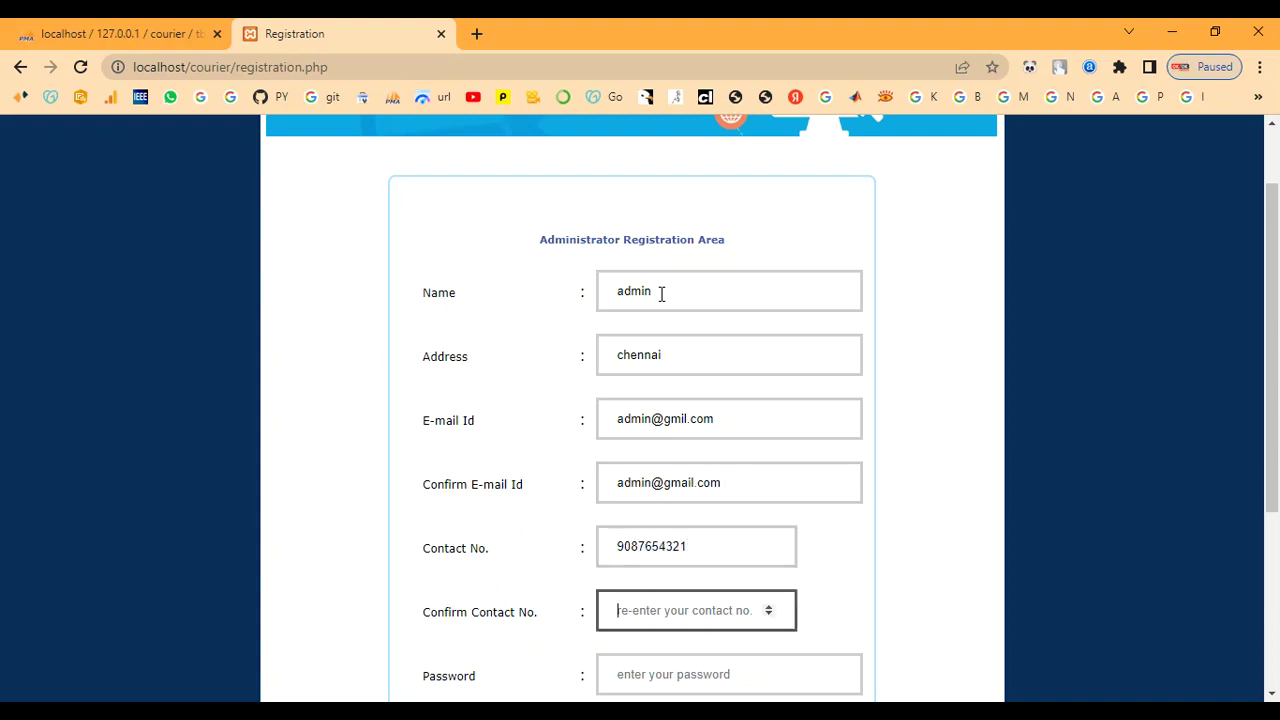
type("9087")
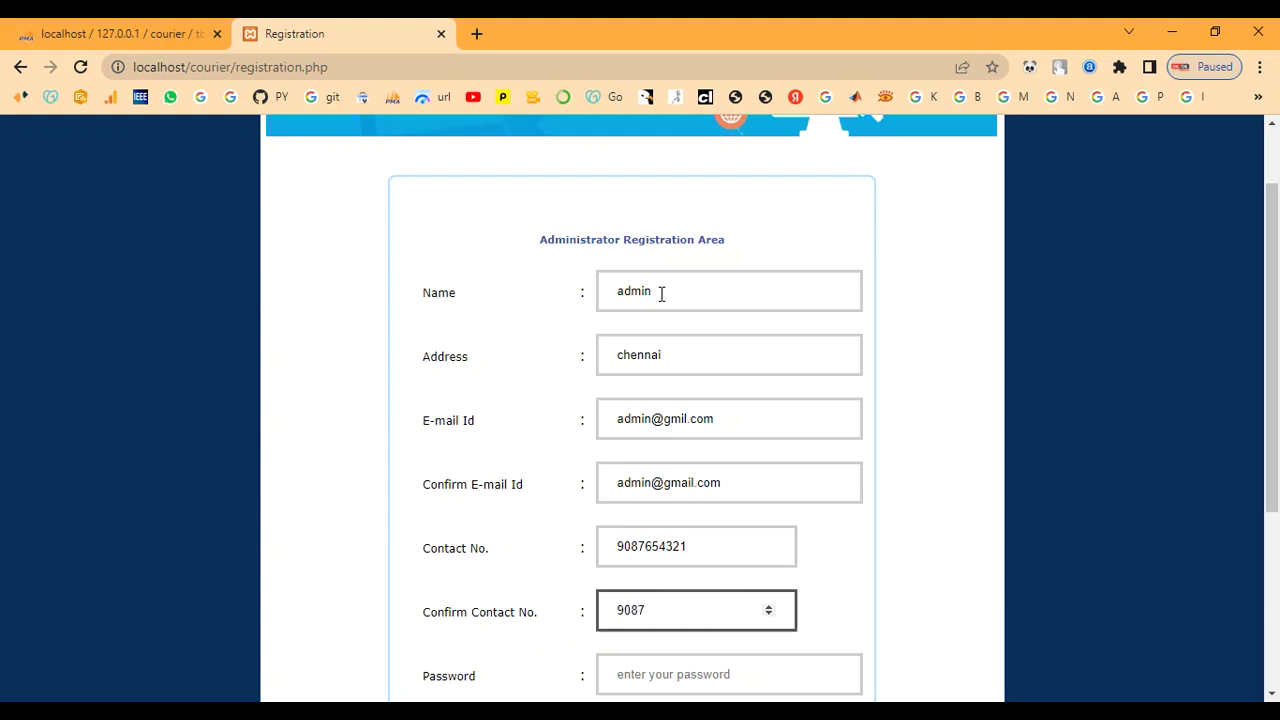
type("654321")
key("Tab")
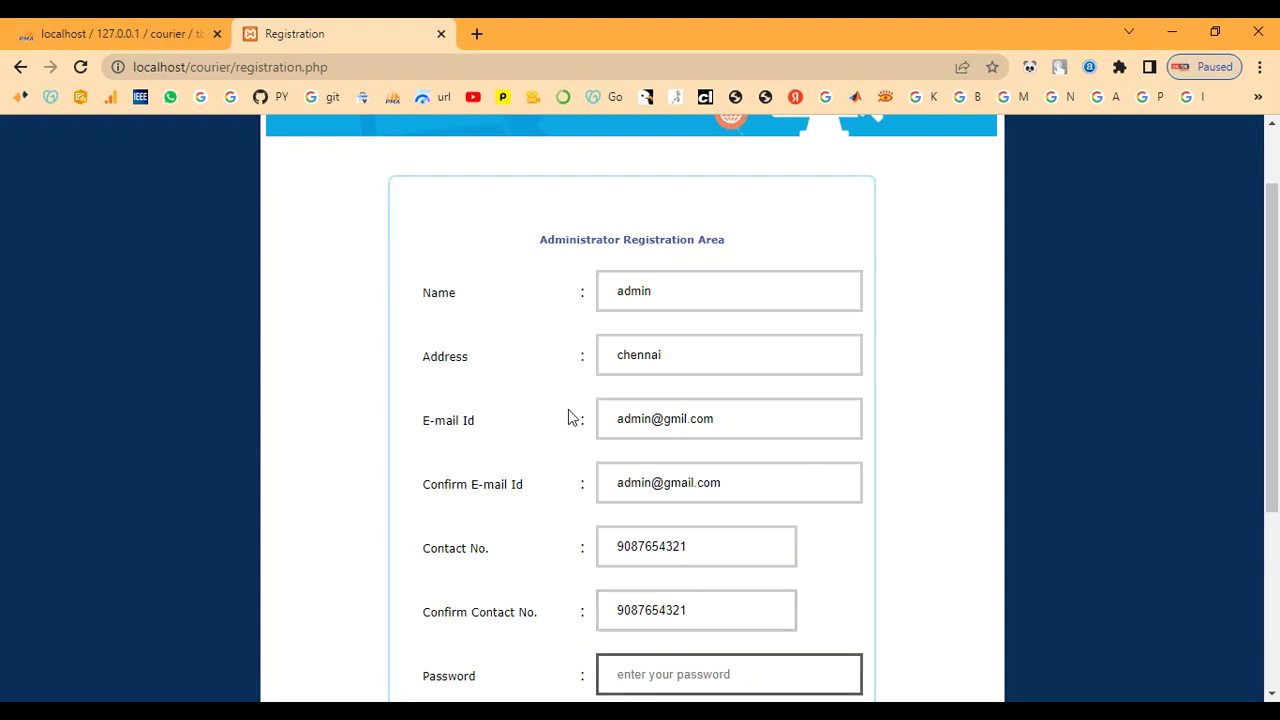
scroll(813, 470, "down", 2)
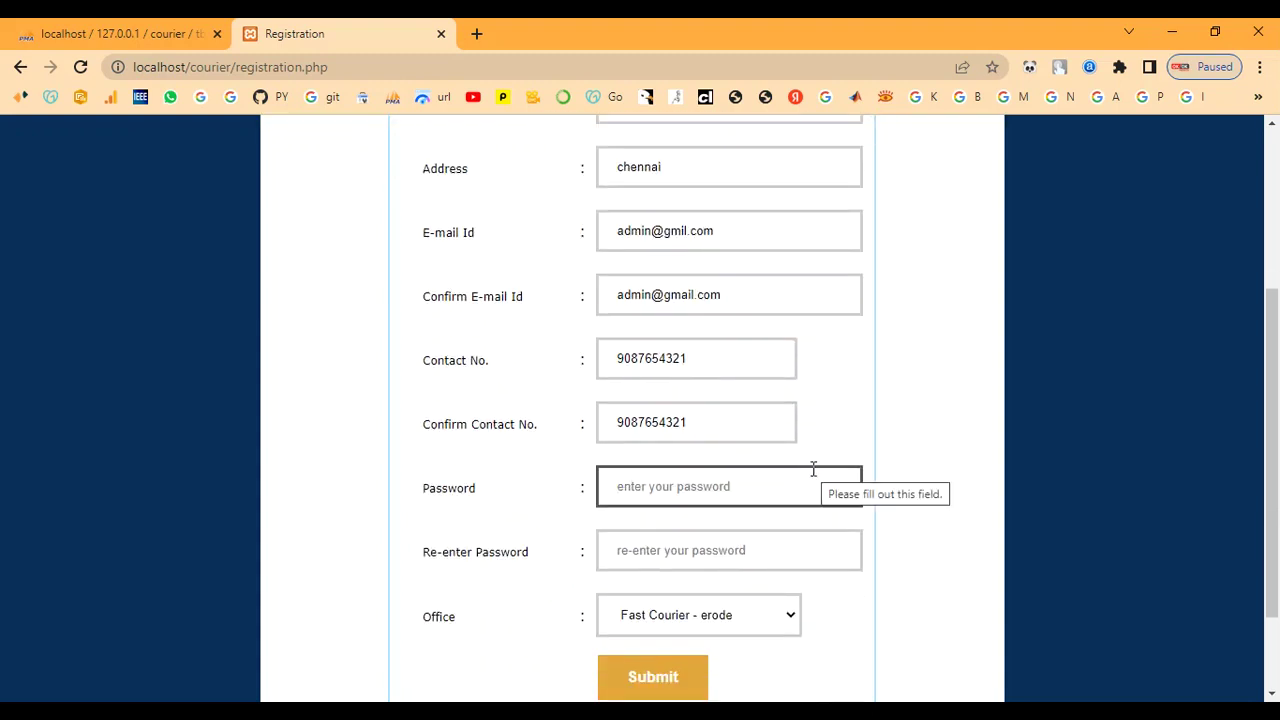
type("admin")
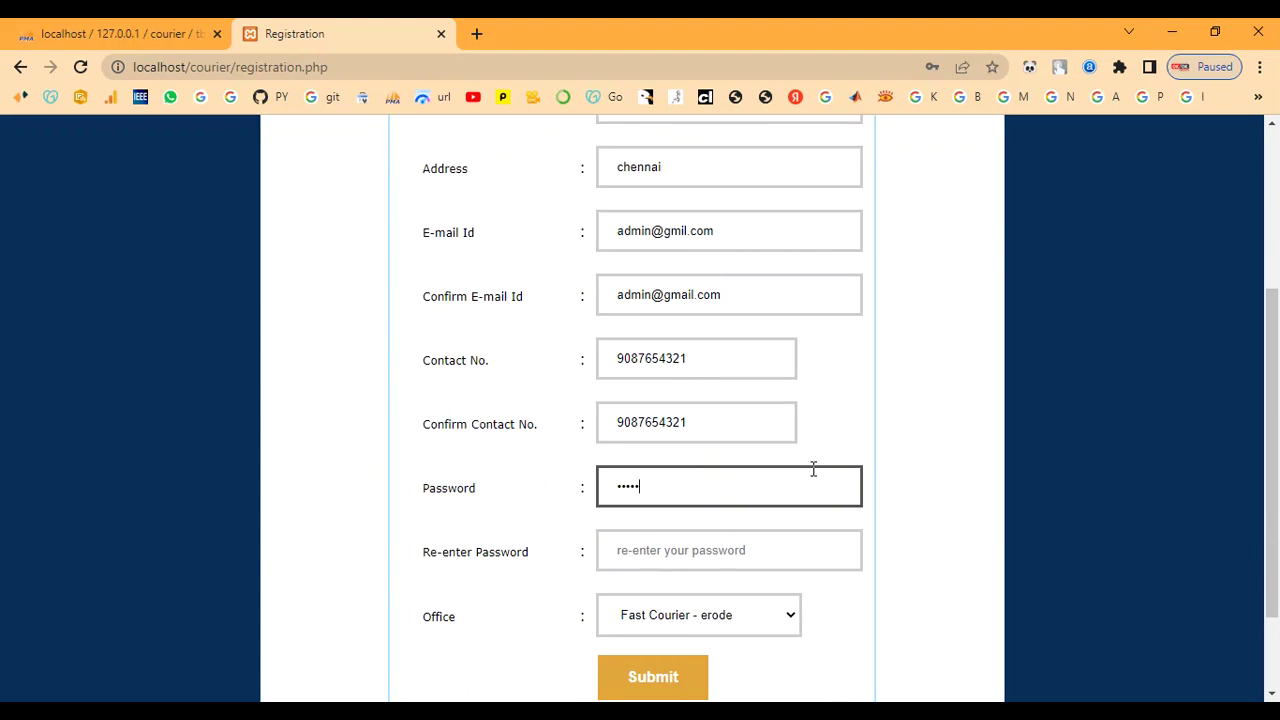
key("Tab")
type("admin")
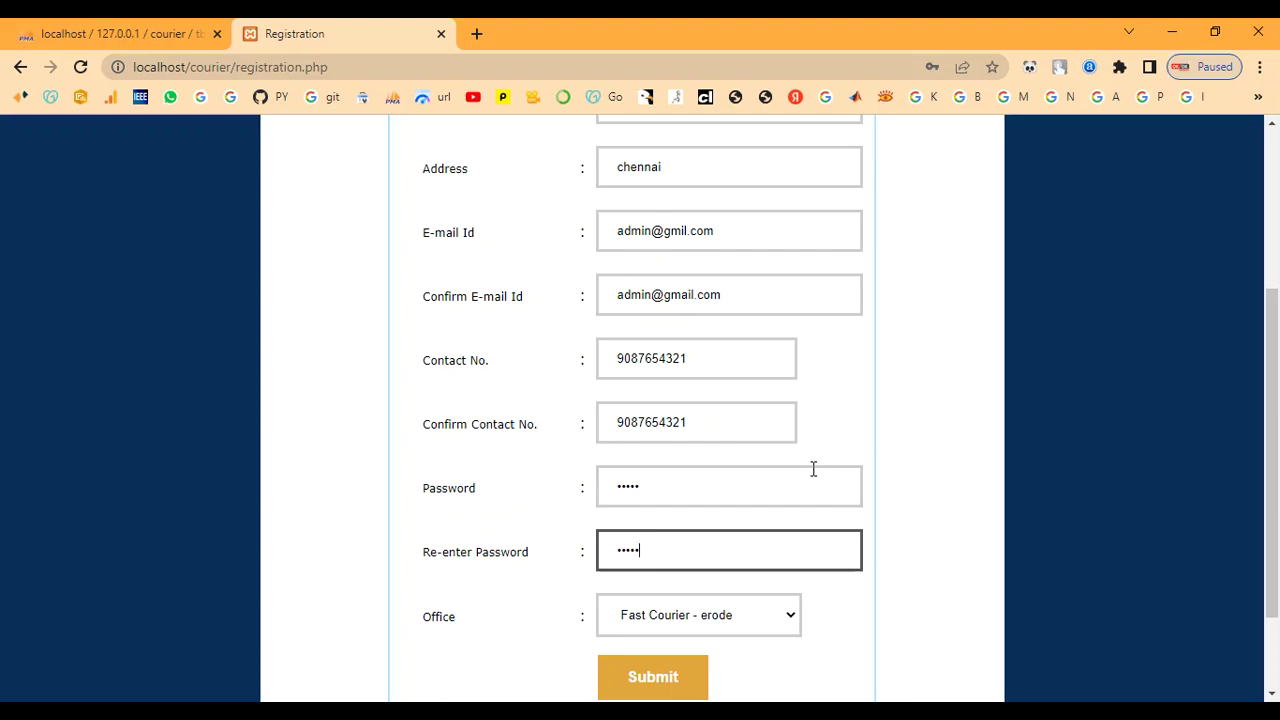
left_click(689, 621)
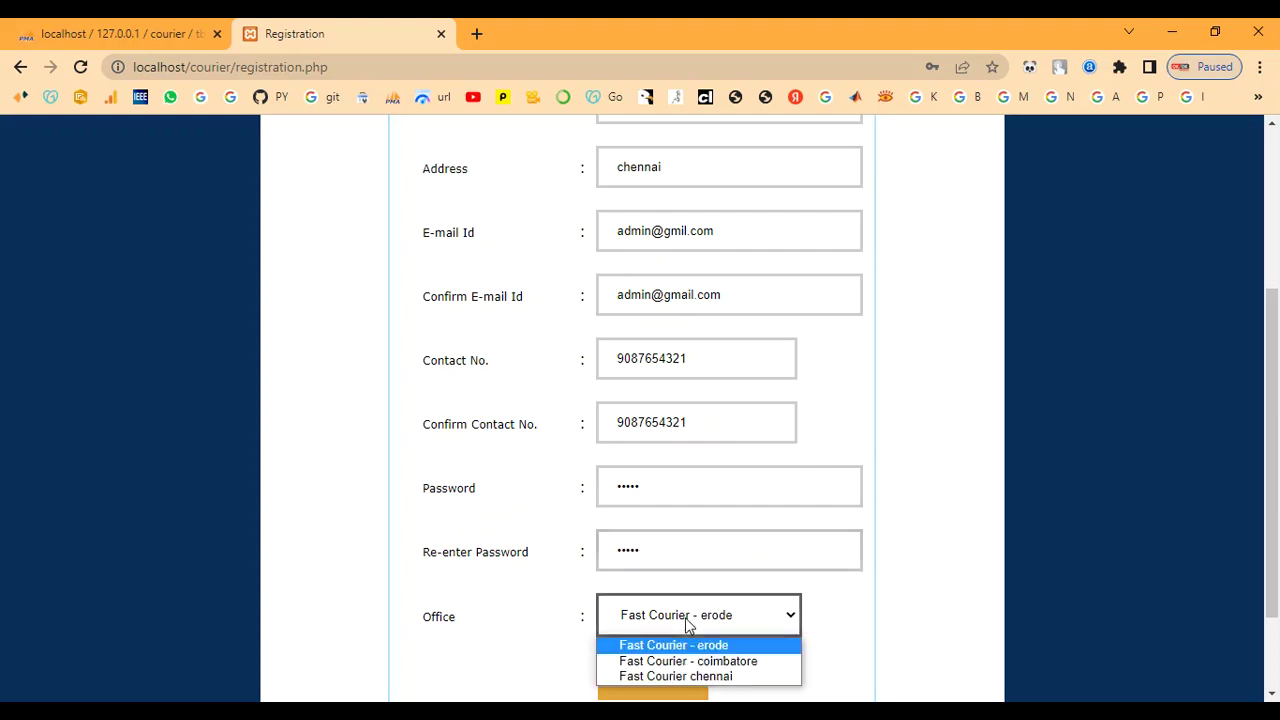
left_click(694, 677)
left_click(655, 681)
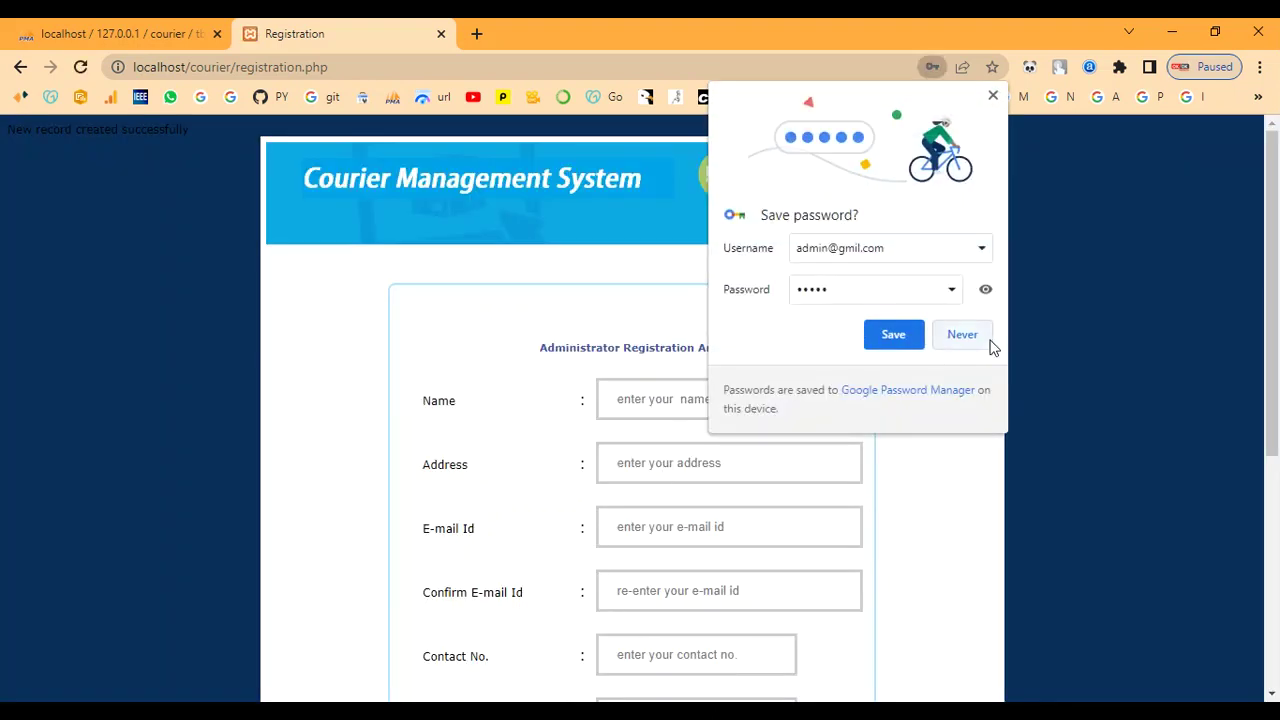
Decline saving the password and go back to the courier home page
left_click(975, 340)
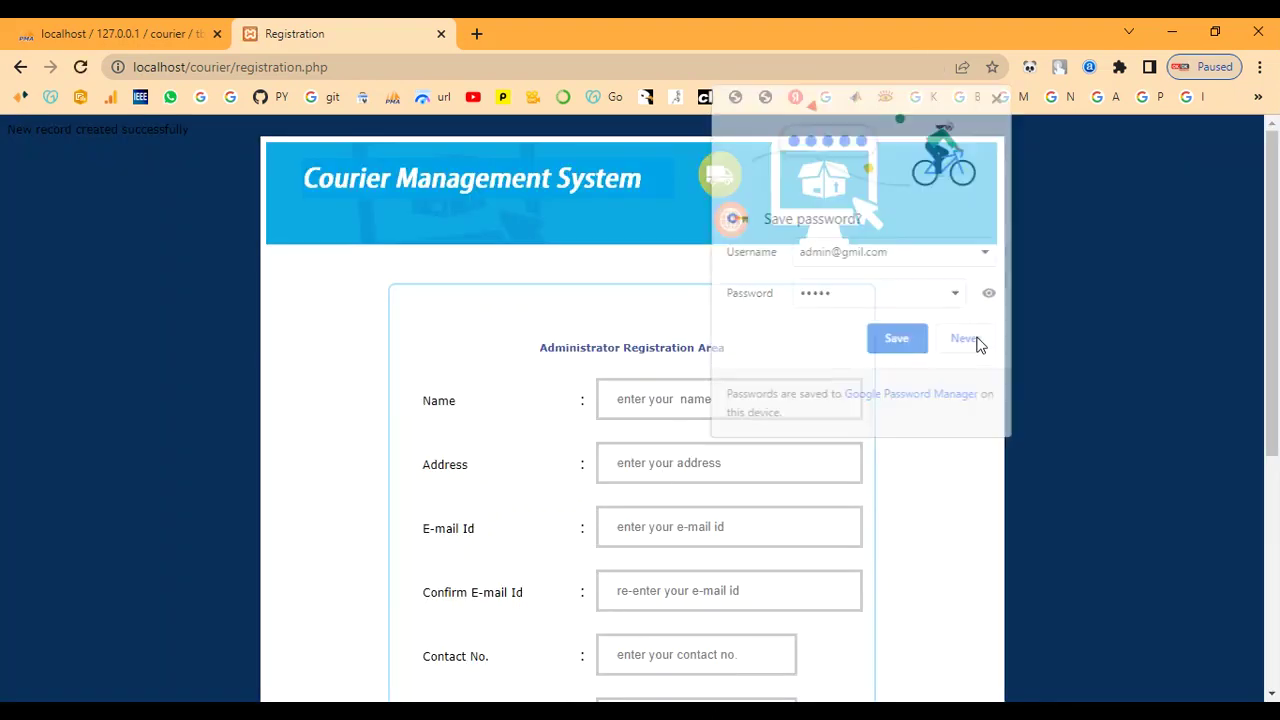
left_click(19, 68)
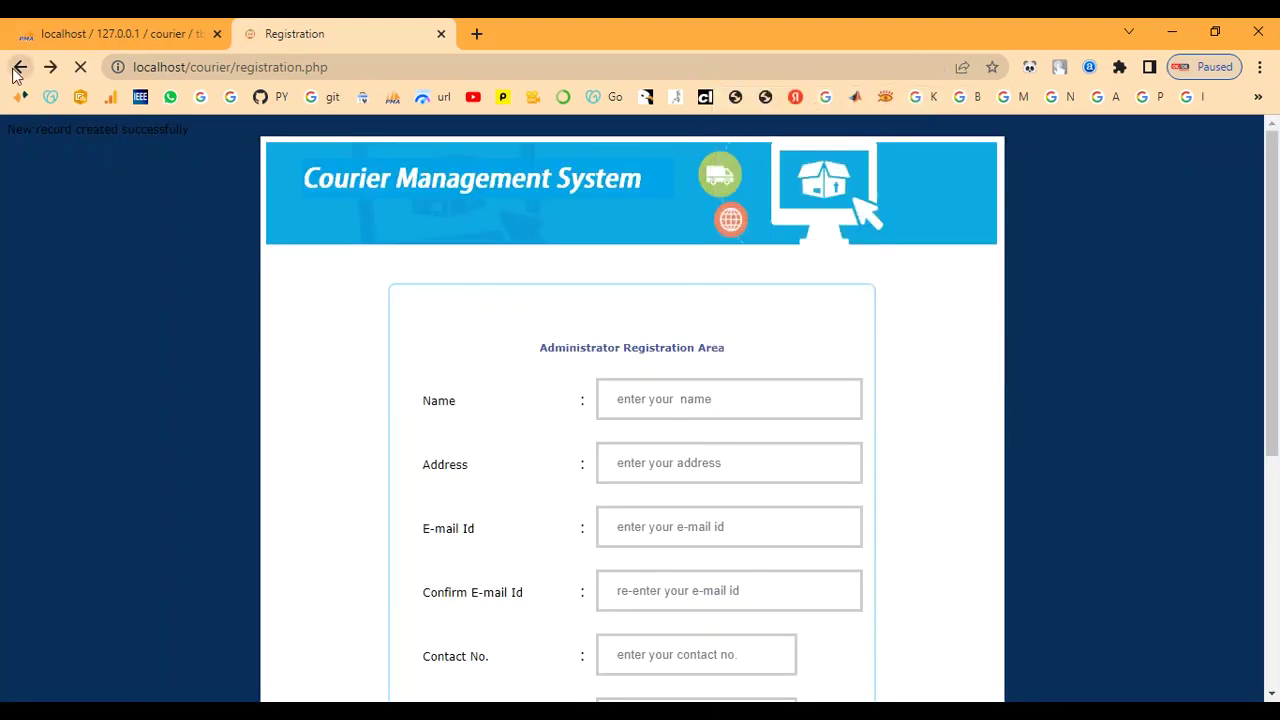
left_click(19, 68)
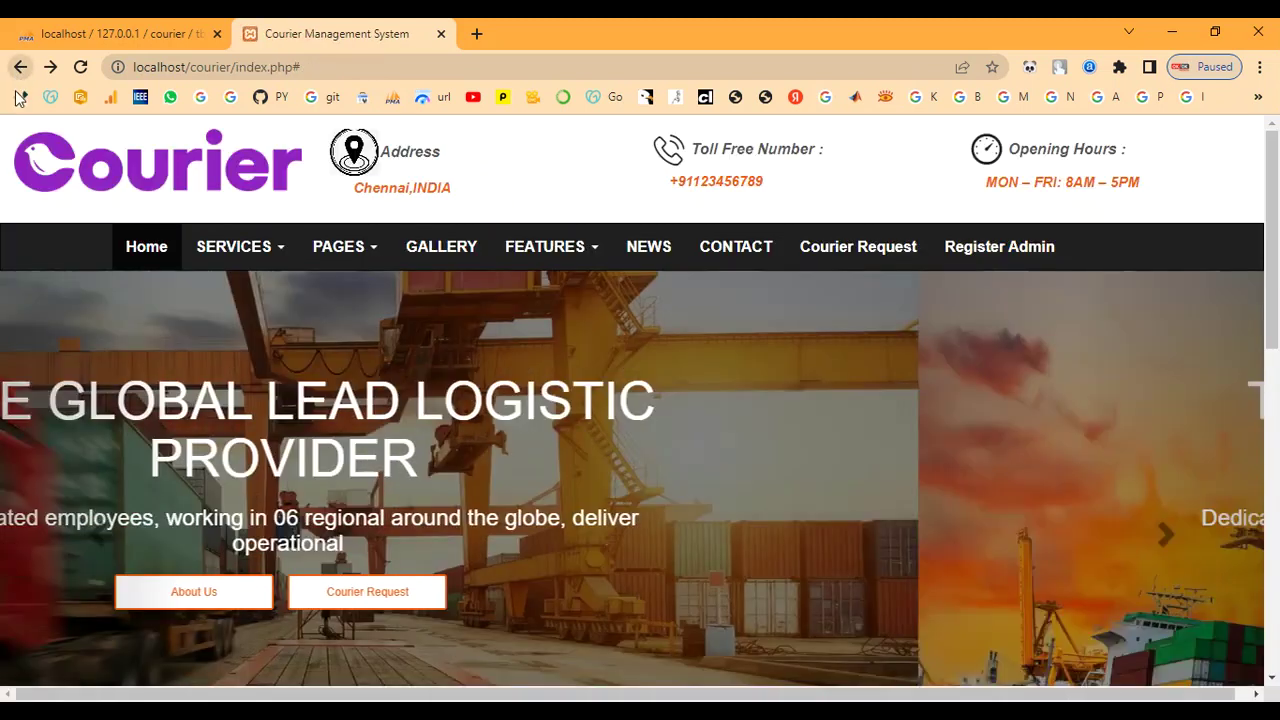
scroll(916, 484, "down", 9)
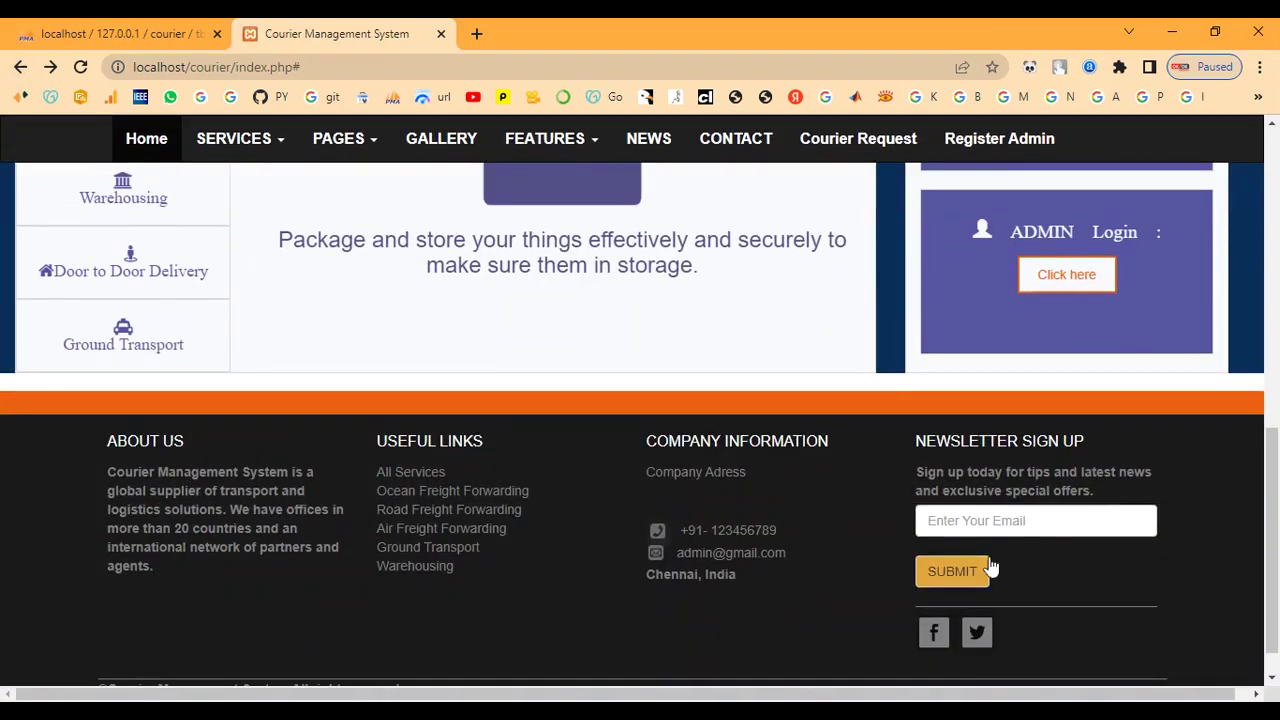
scroll(1094, 510, "up", 3)
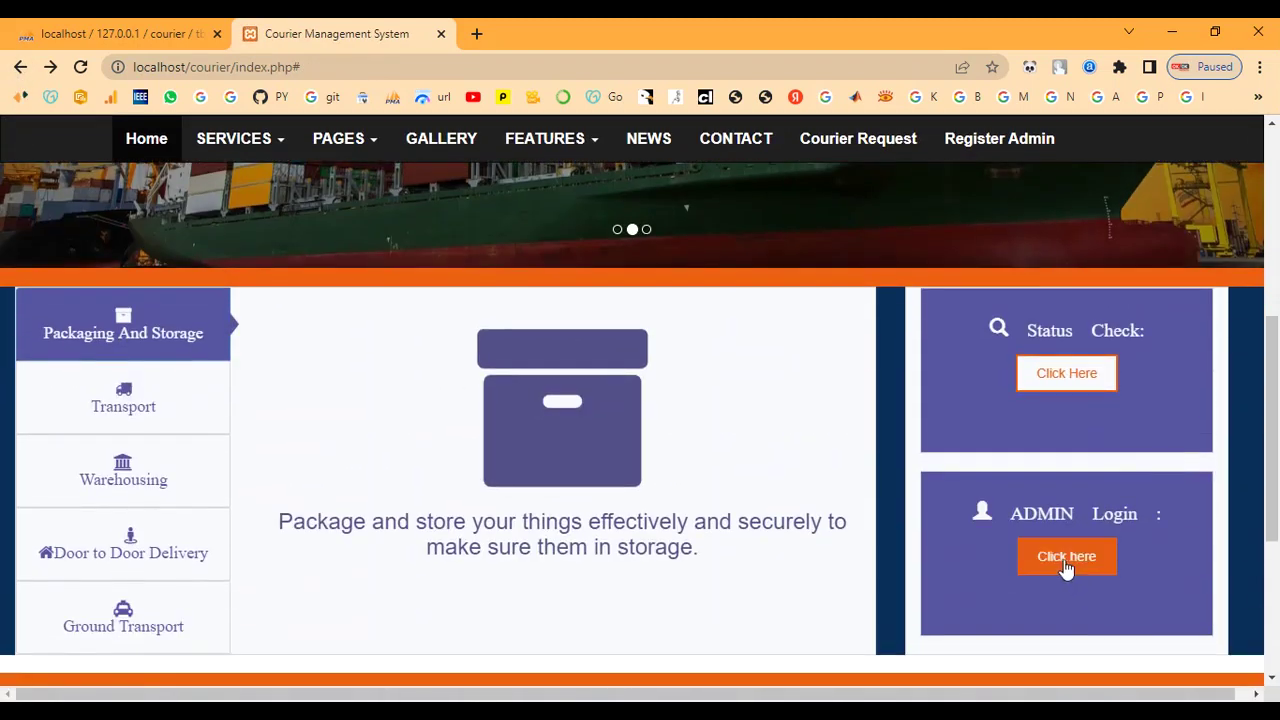
Log in as admin with the account password for the Fast Courier chennai office
left_click(1066, 564)
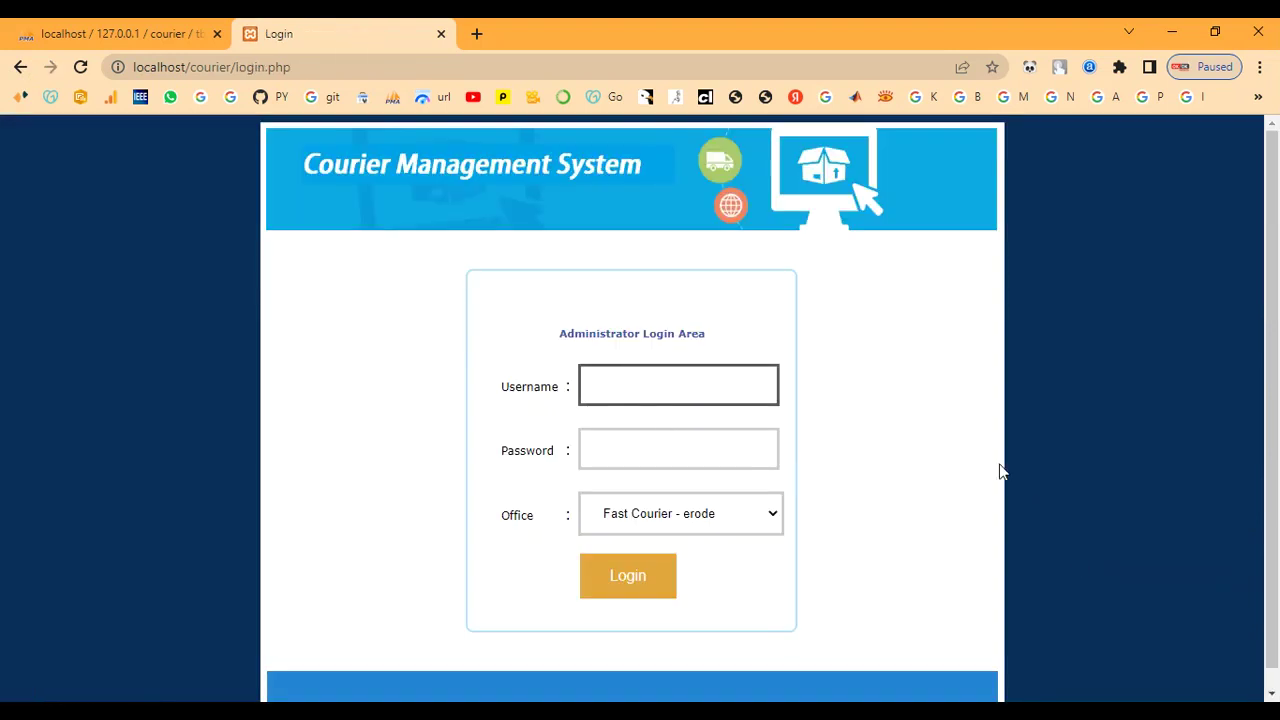
type("admin")
key("Tab")
type("ad")
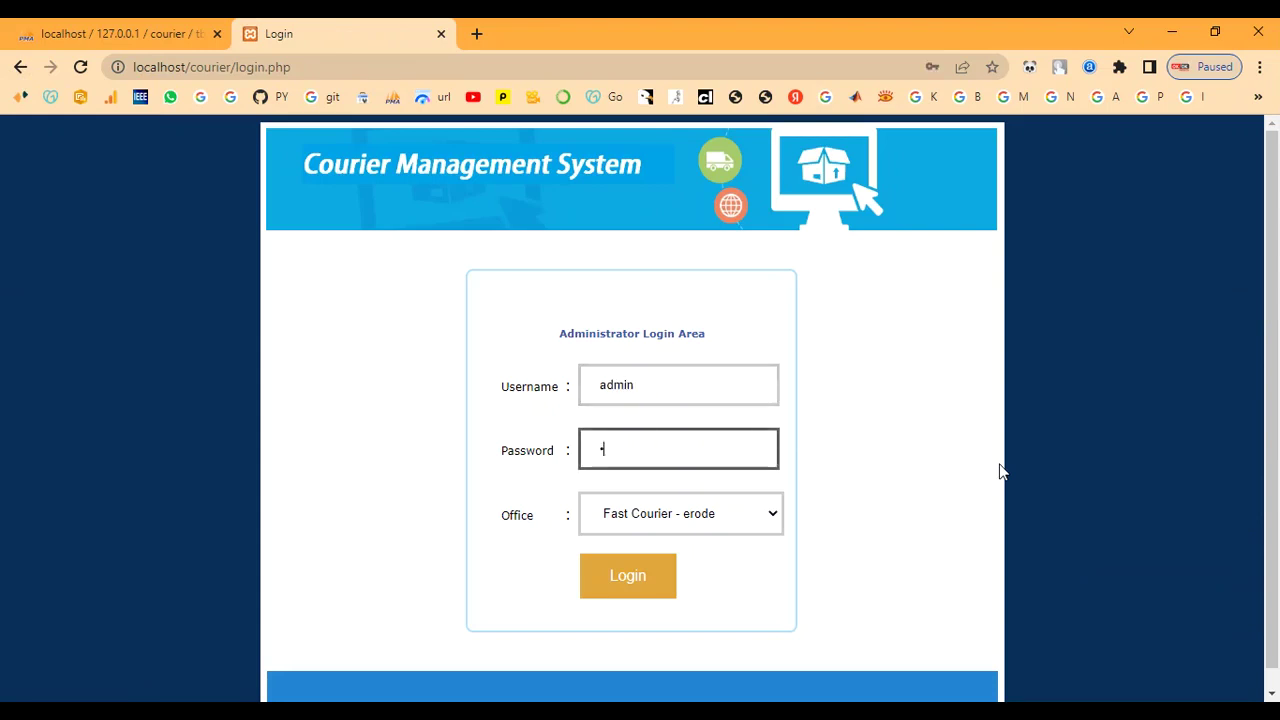
type("min")
left_click(708, 517)
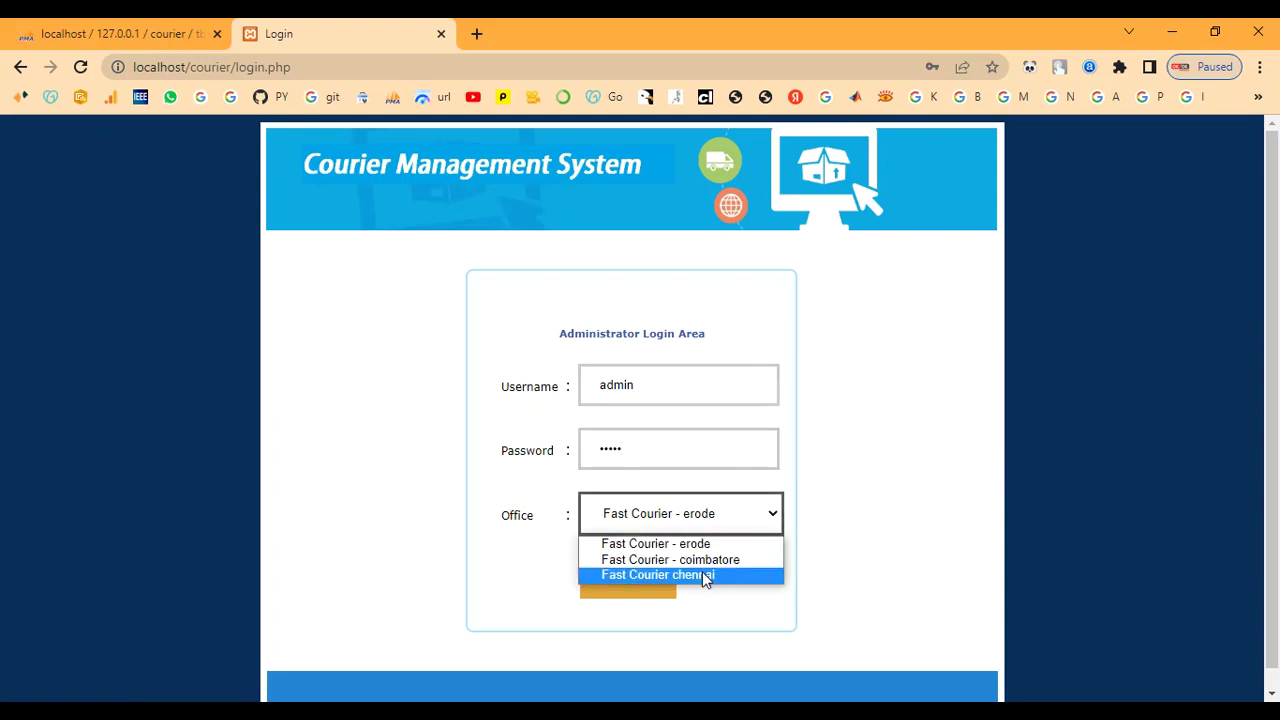
left_click(705, 575)
left_click(621, 588)
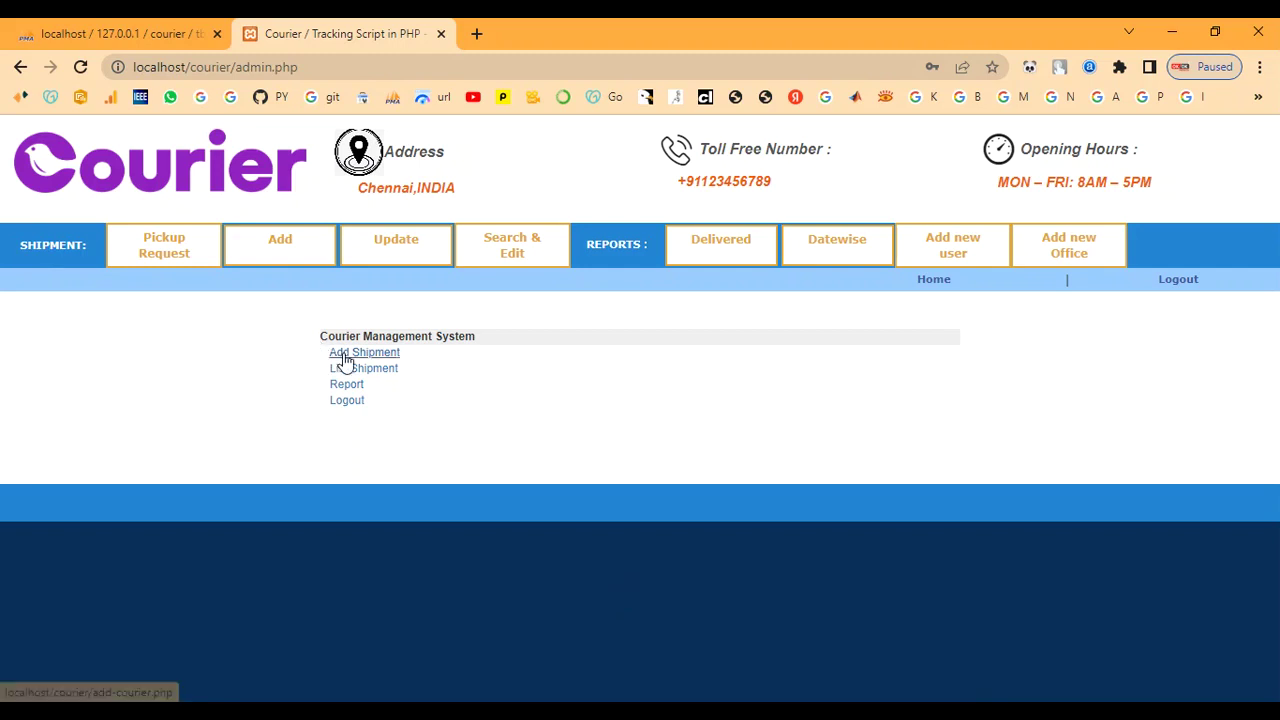
Open Add new Office and enter 'Fast Delivery-Madhurai' as the Office Name
left_click(1077, 263)
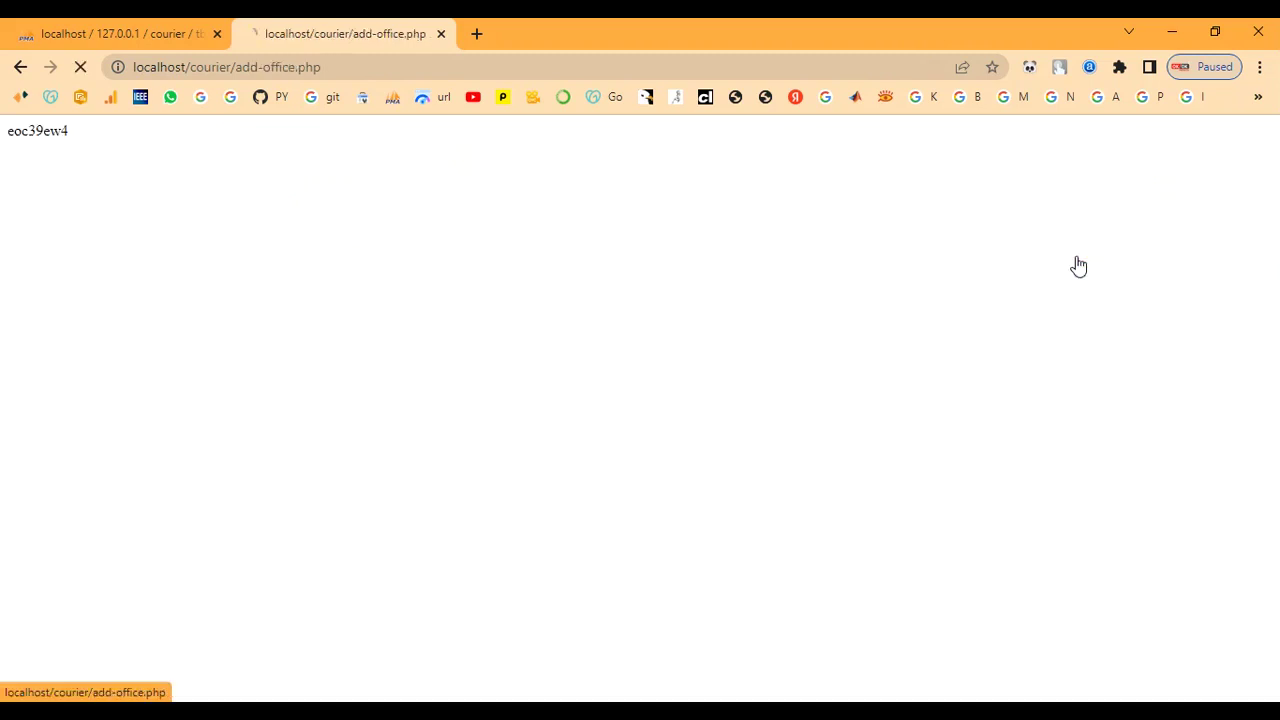
scroll(805, 375, "down", 3)
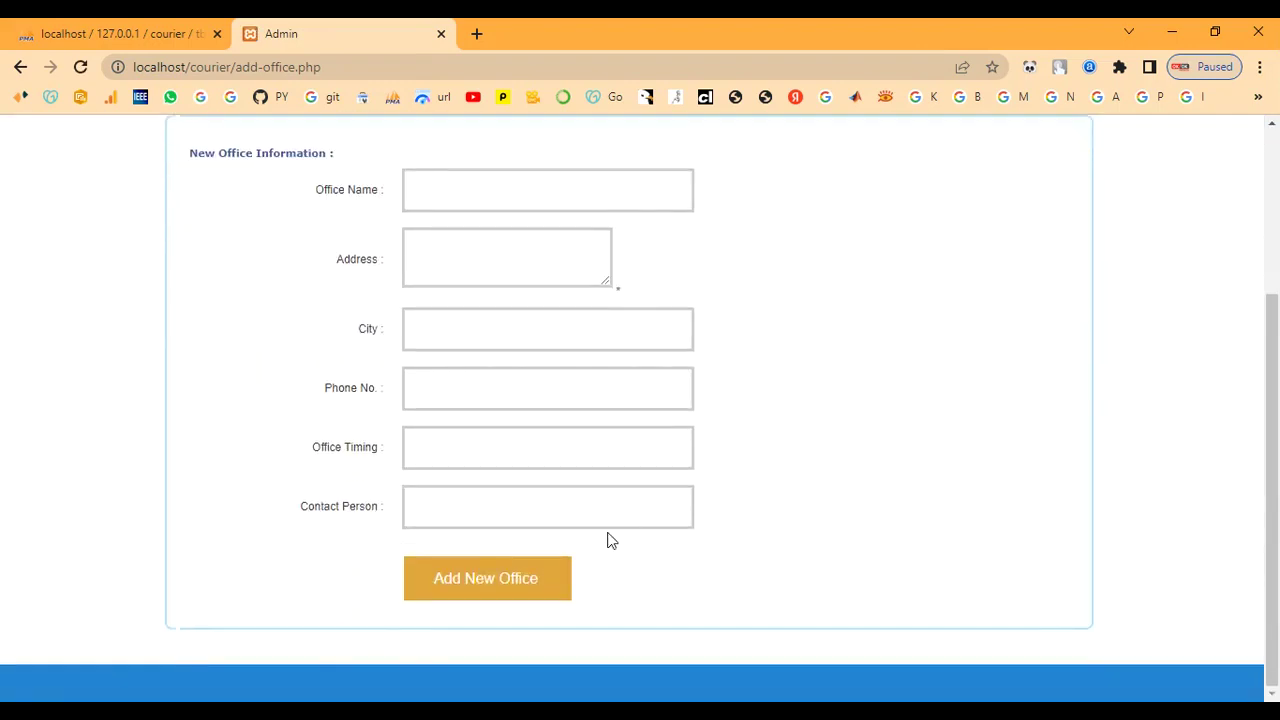
scroll(597, 545, "up", 3)
scroll(546, 491, "down", 1)
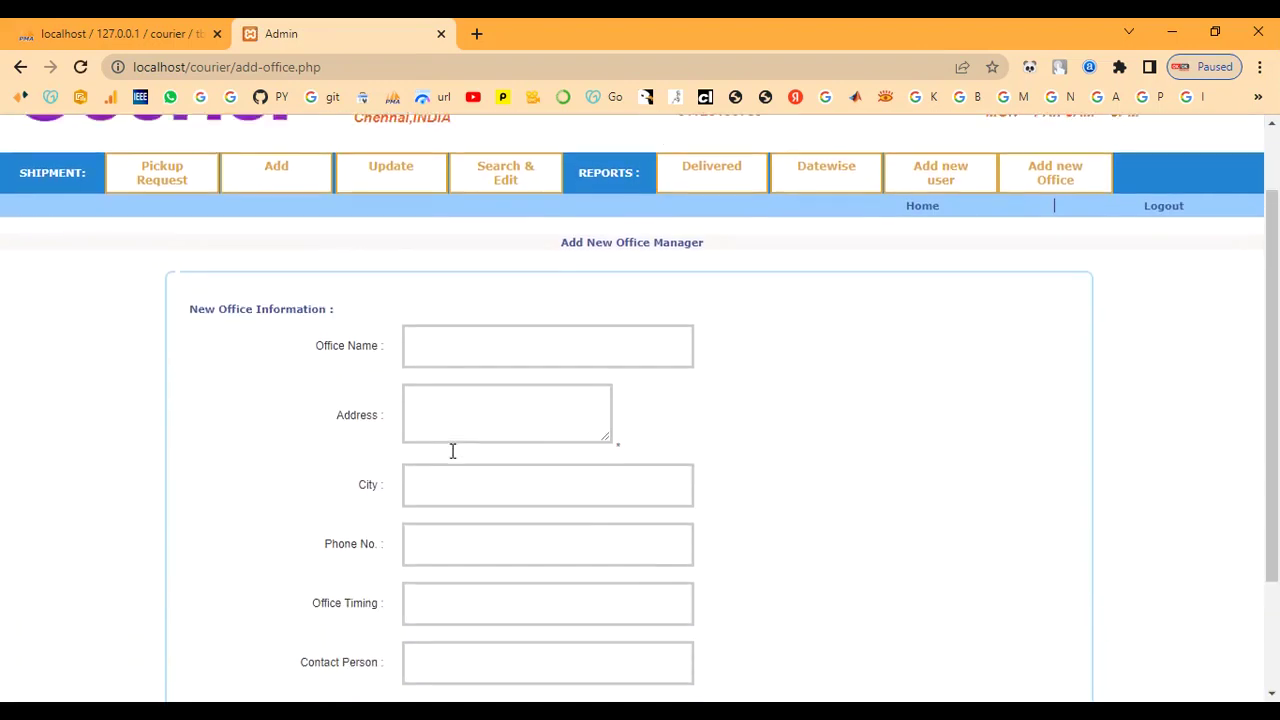
left_click(431, 352)
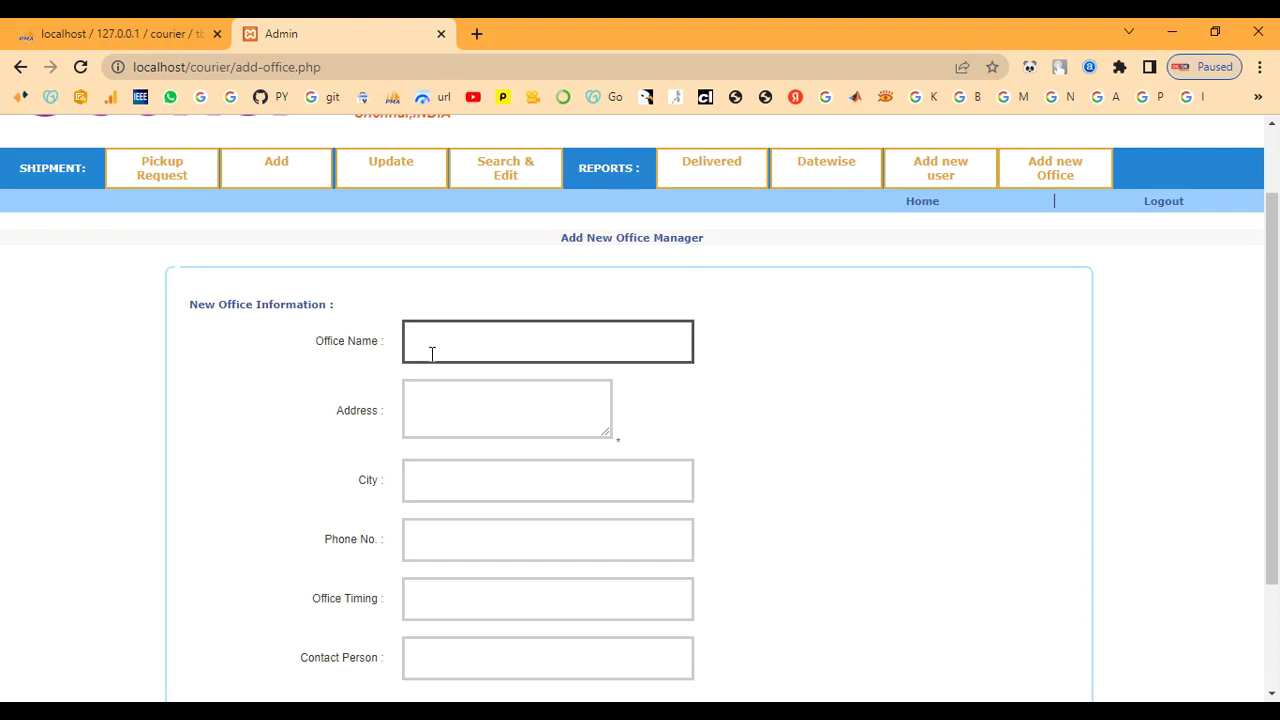
type("F")
type("a")
type("s")
type("t De")
type("livery")
type("s")
type("M")
type("adhu")
type("r")
type("ai")
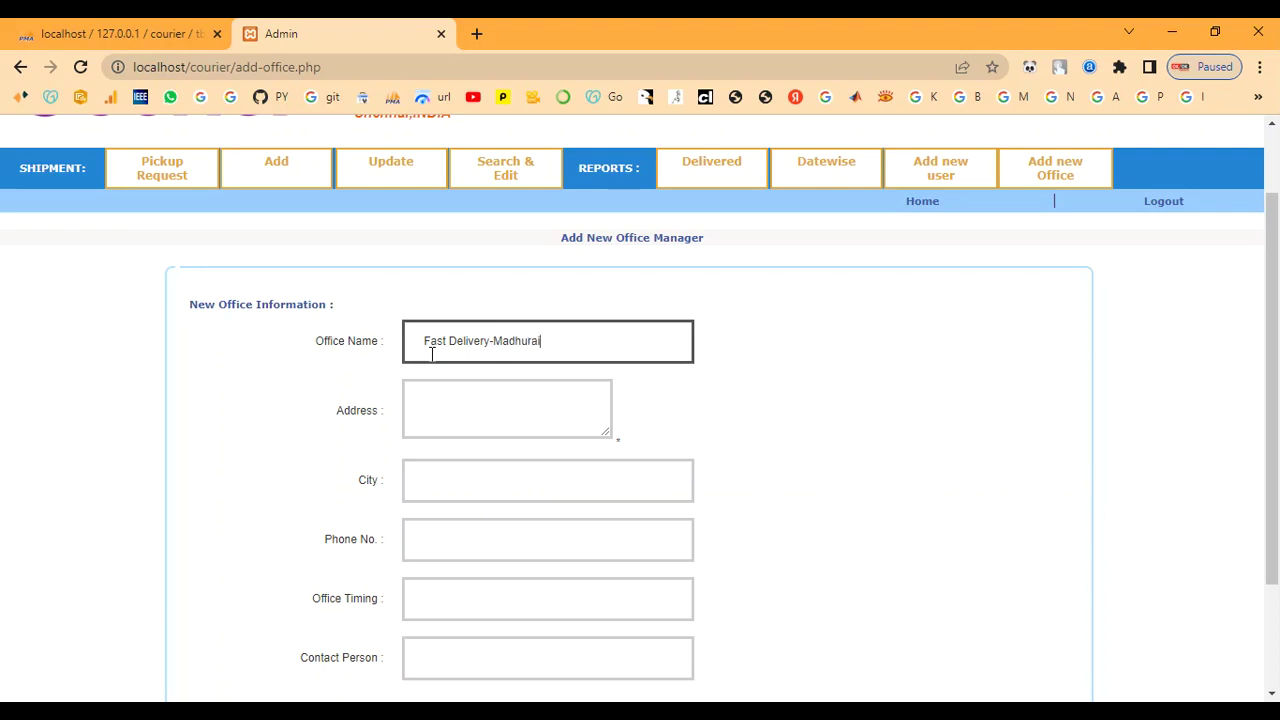
key("Tab")
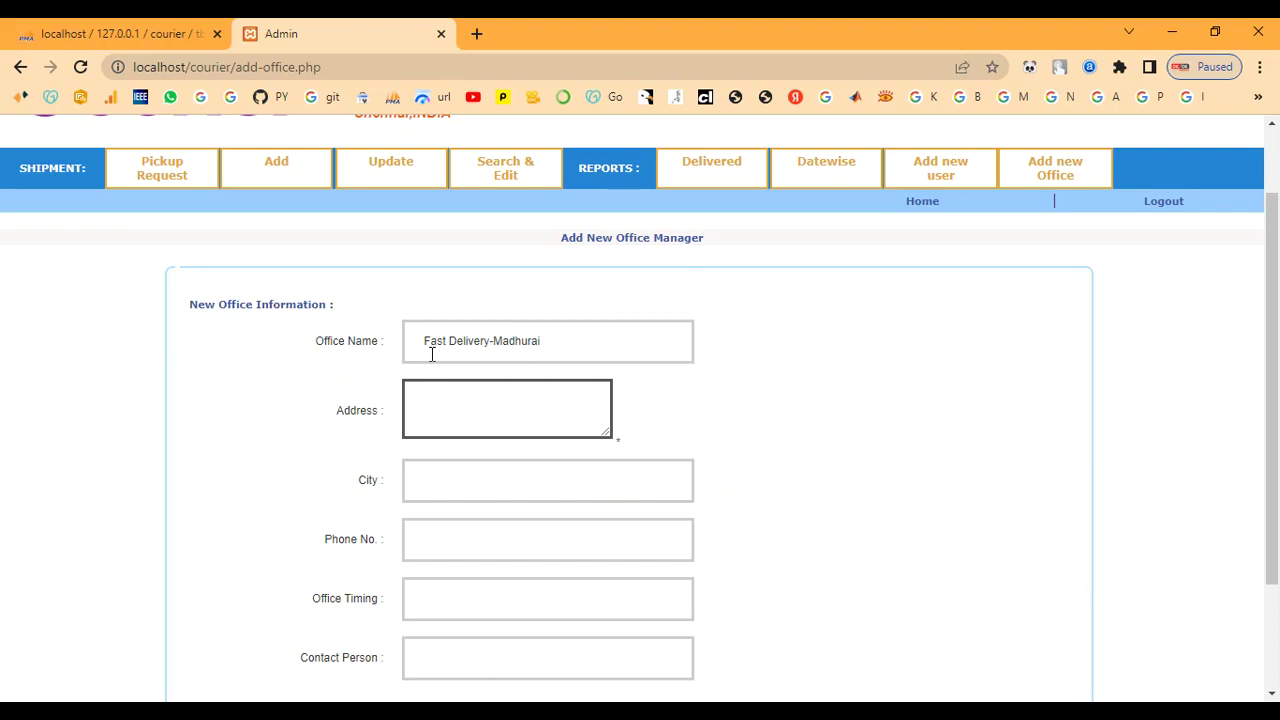
Fill in address and city Madhurai, phone number, timing 9.00am to 5.00pm, contact admin, and save the office
type("Madhurai")
key("Tab")
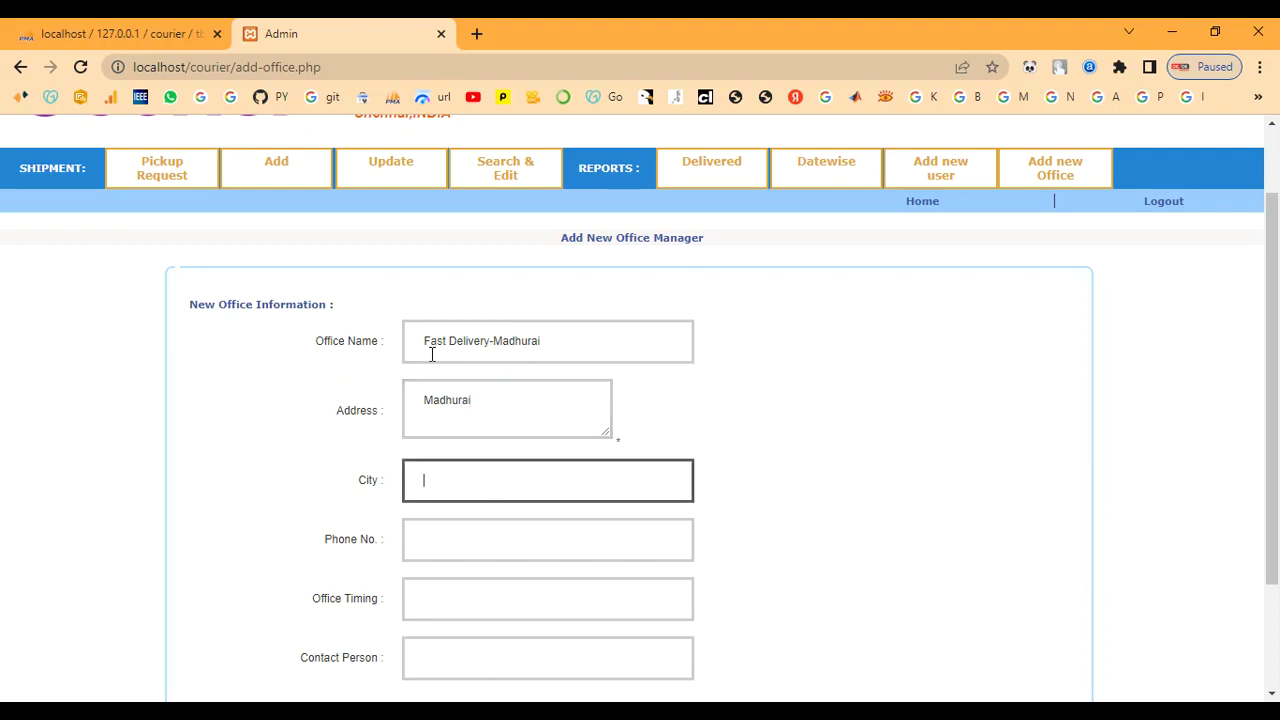
type("Madhurai")
key("Tab")
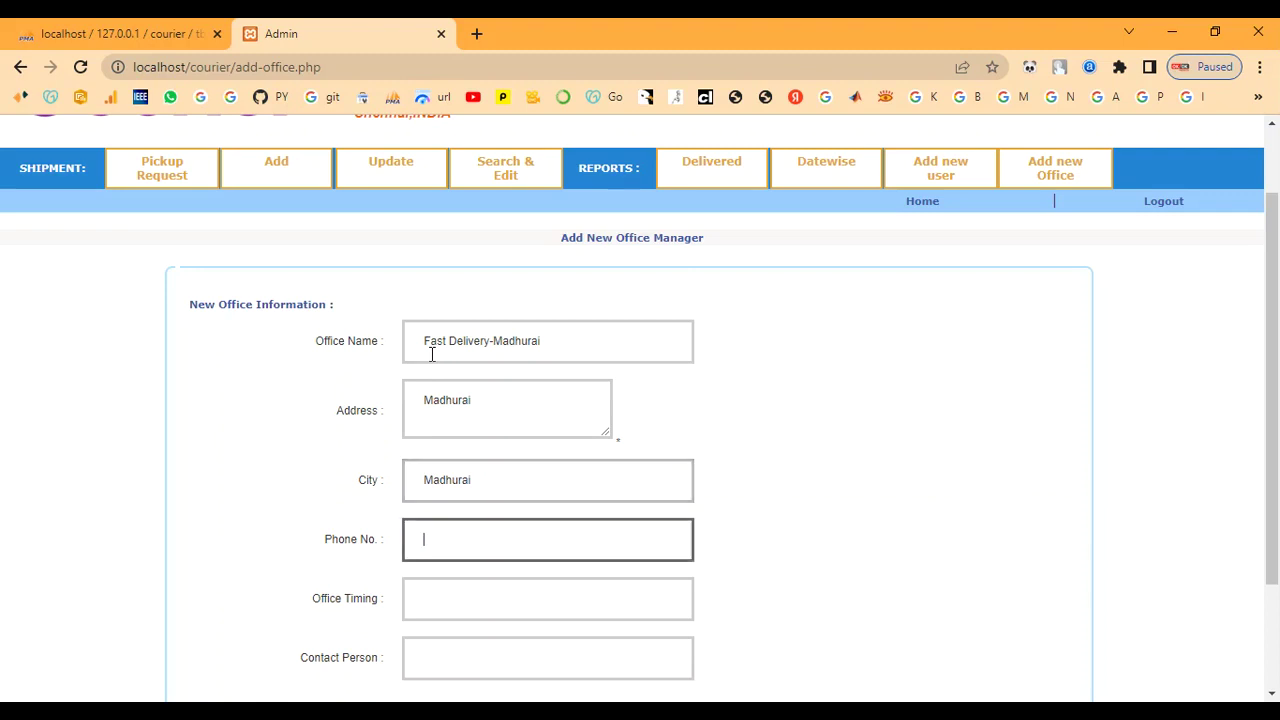
type("7890654321")
key("Tab")
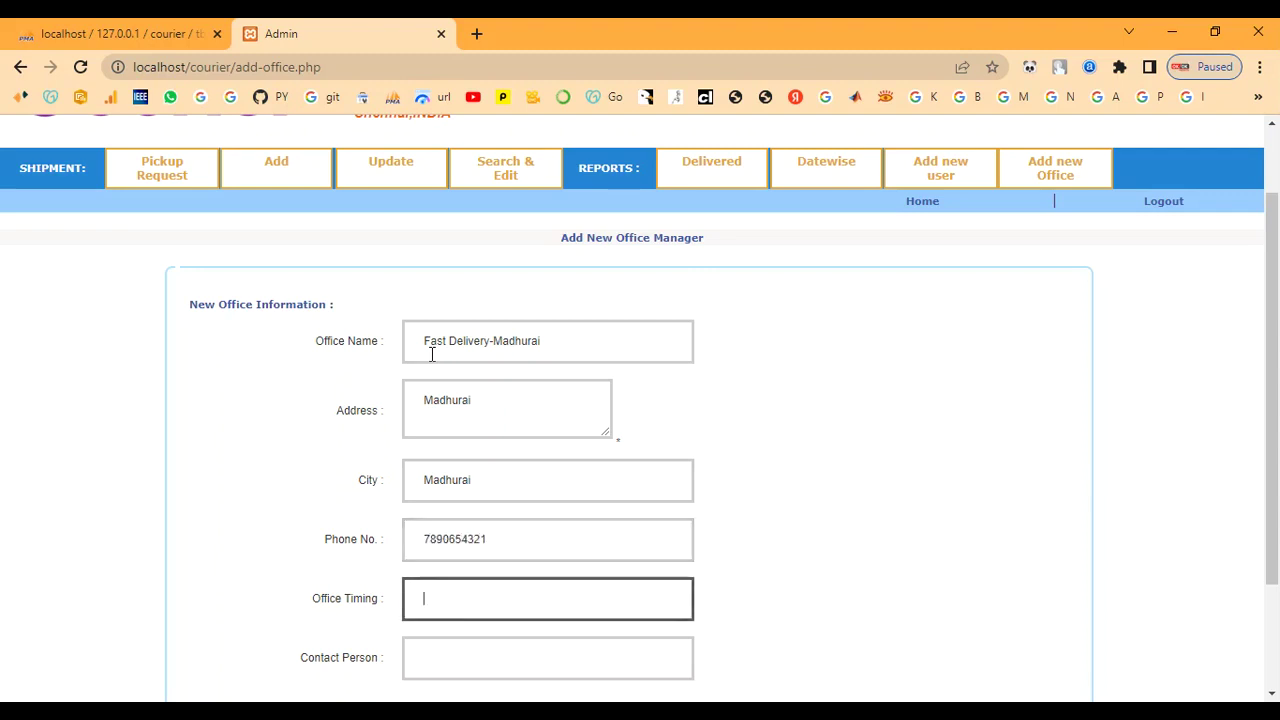
type("9.00am to")
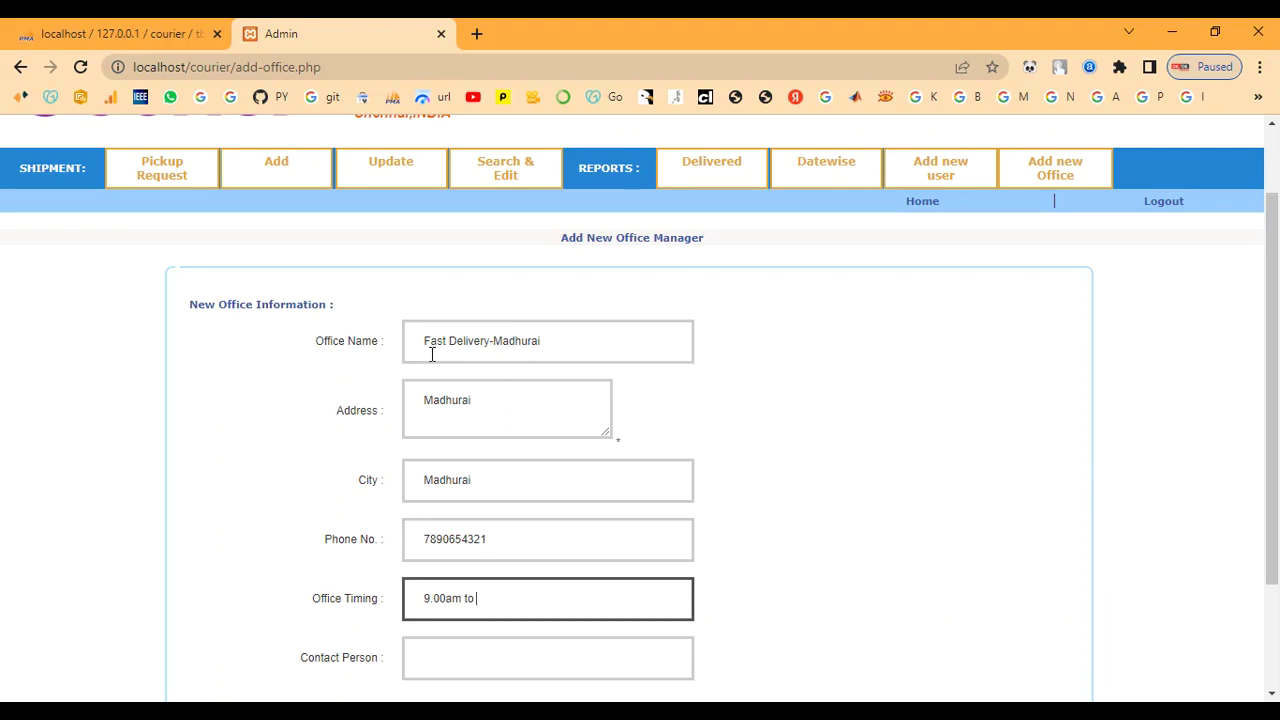
type(" 5.00pm")
key("Tab")
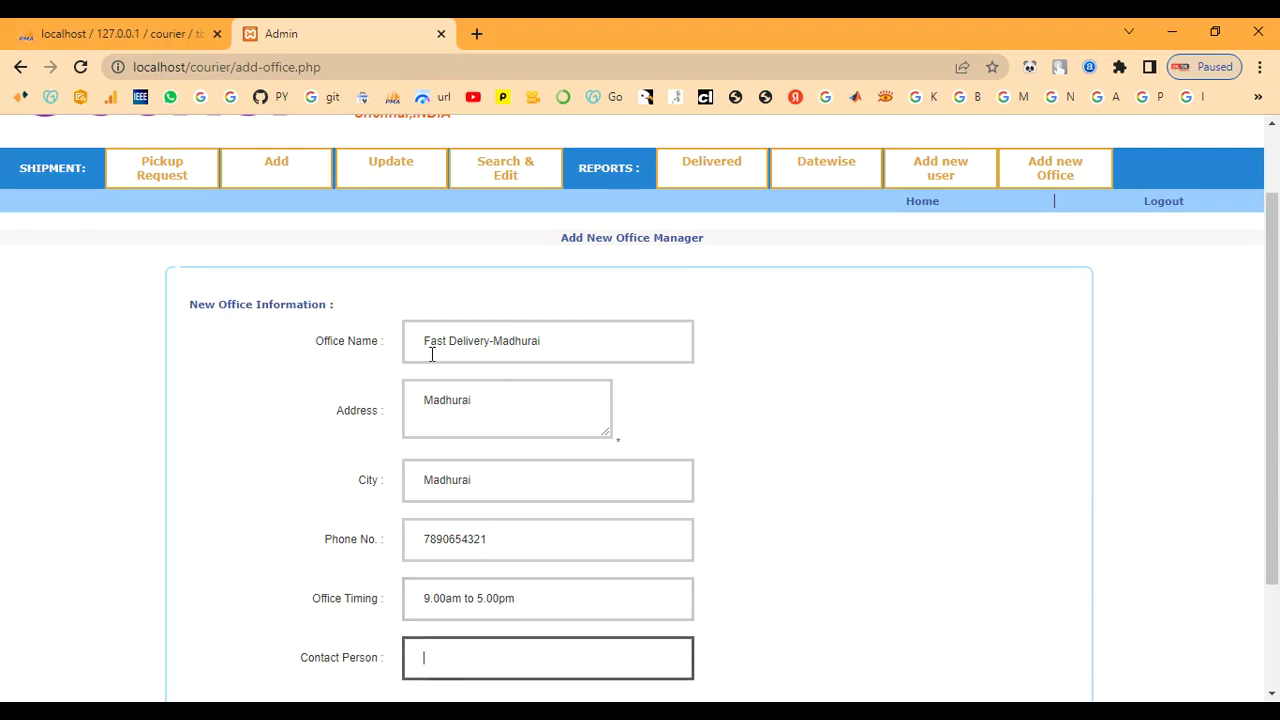
scroll(666, 466, "down", 2)
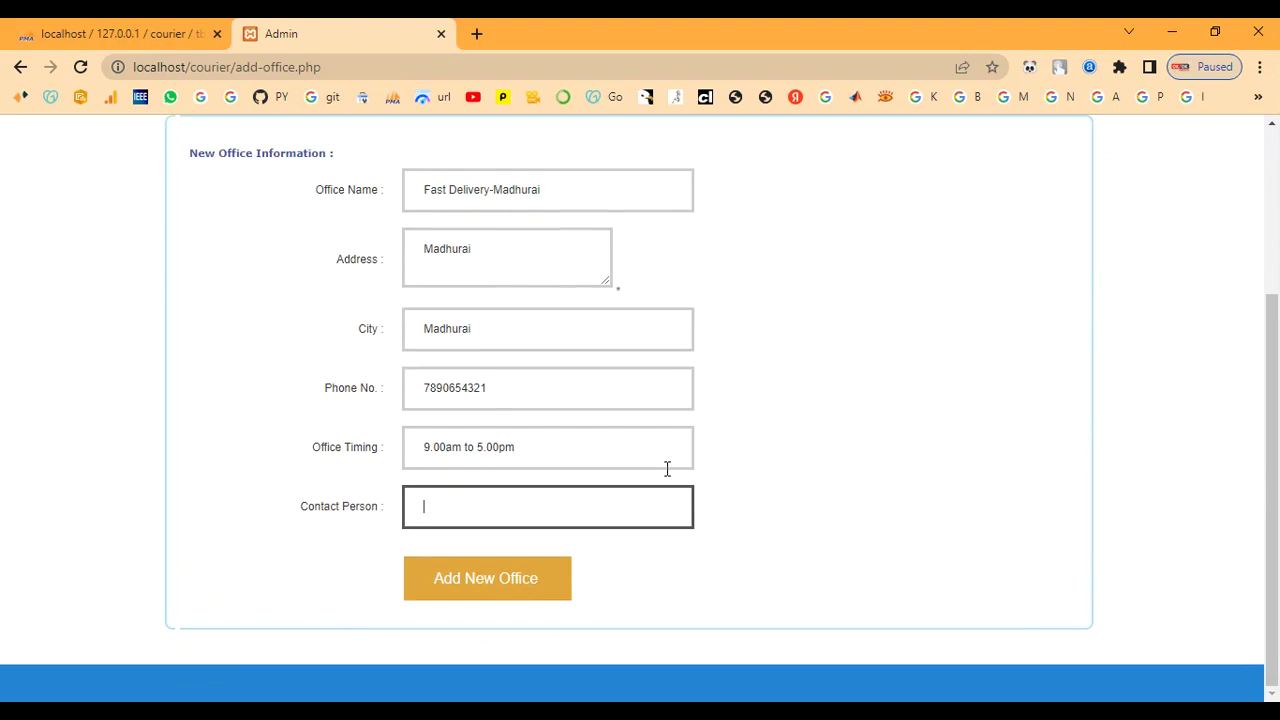
type("admin")
scroll(667, 469, "up", 1)
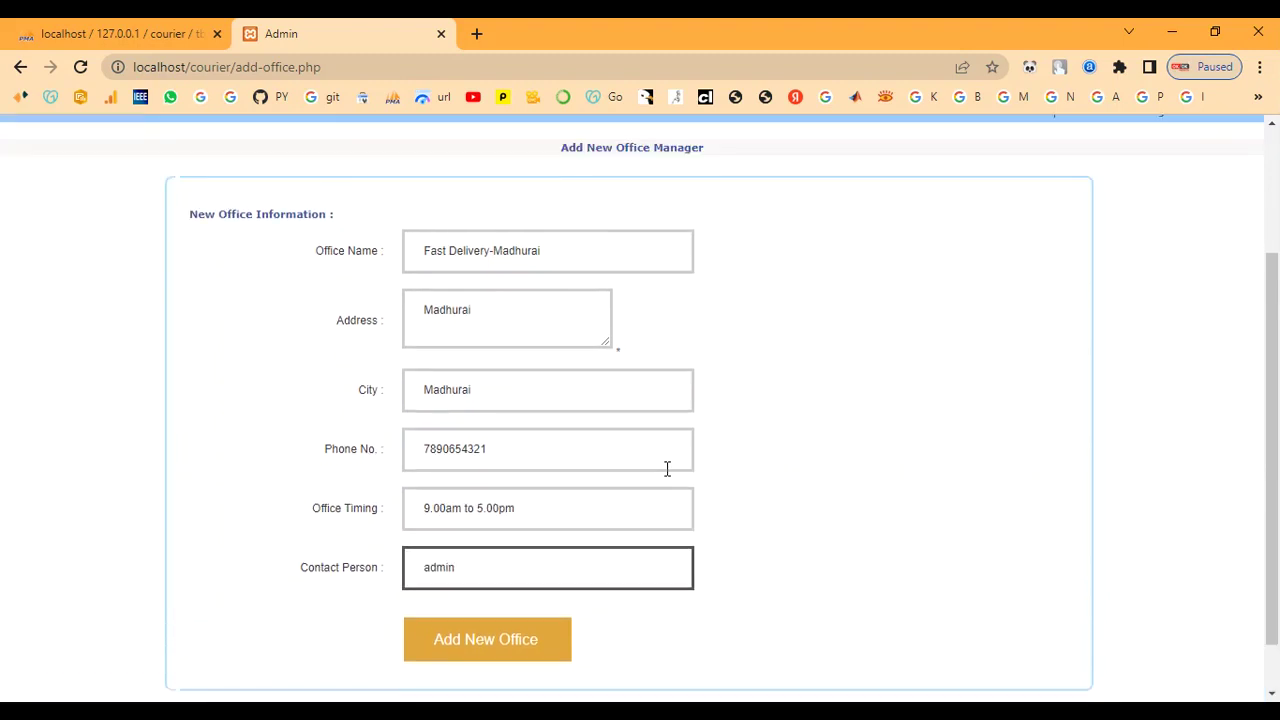
left_click(508, 669)
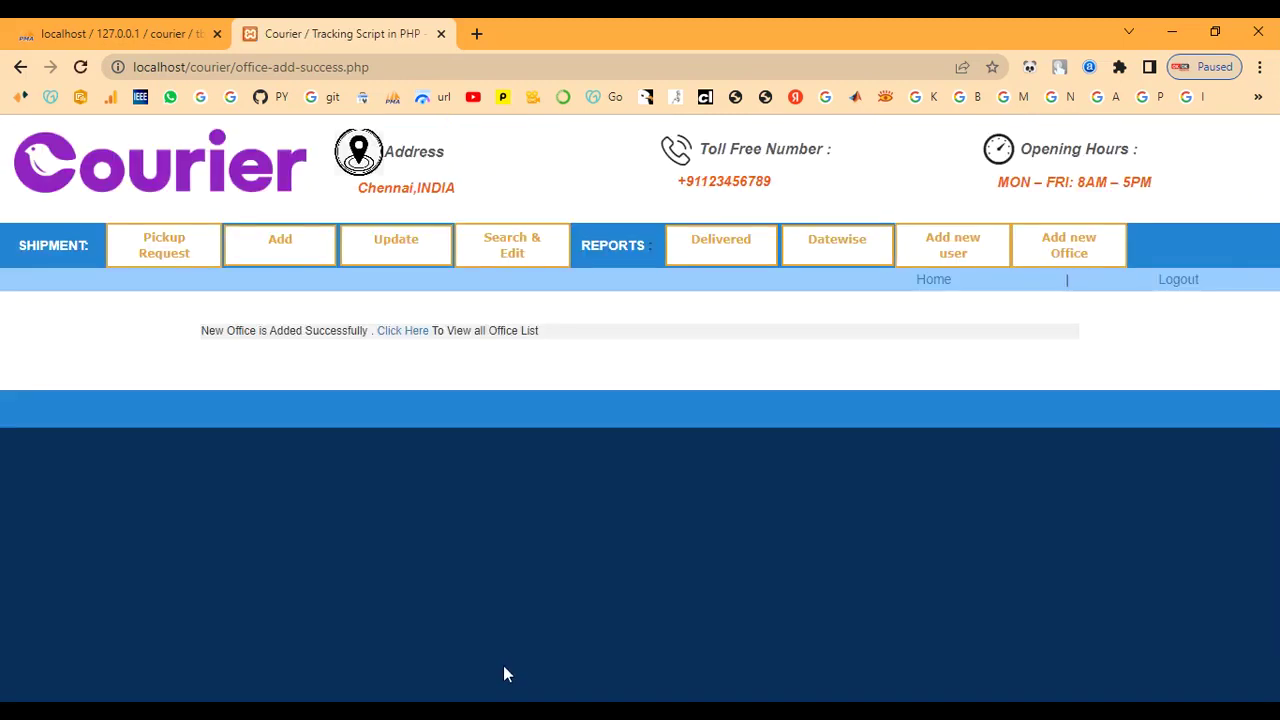
Open the list of all offices and highlight the new Fast Delivery-Madhurai row
left_click_drag(201, 330, 591, 351)
left_click(578, 368)
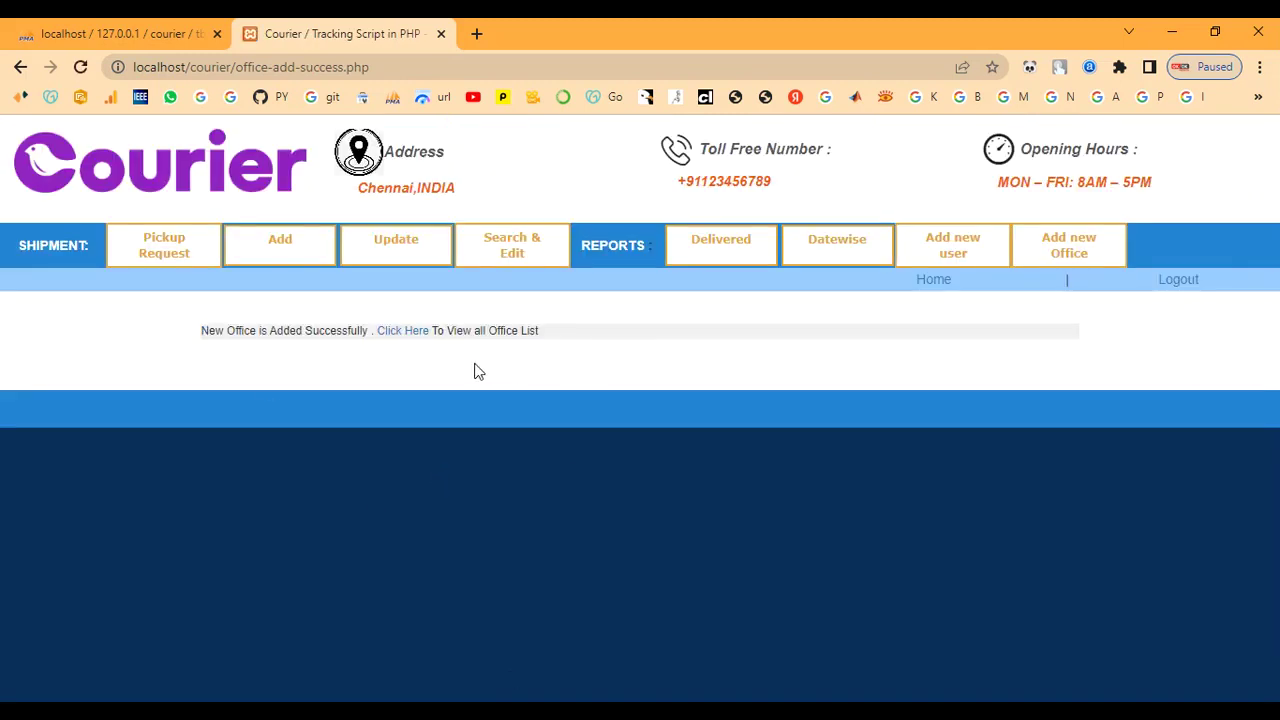
left_click(404, 331)
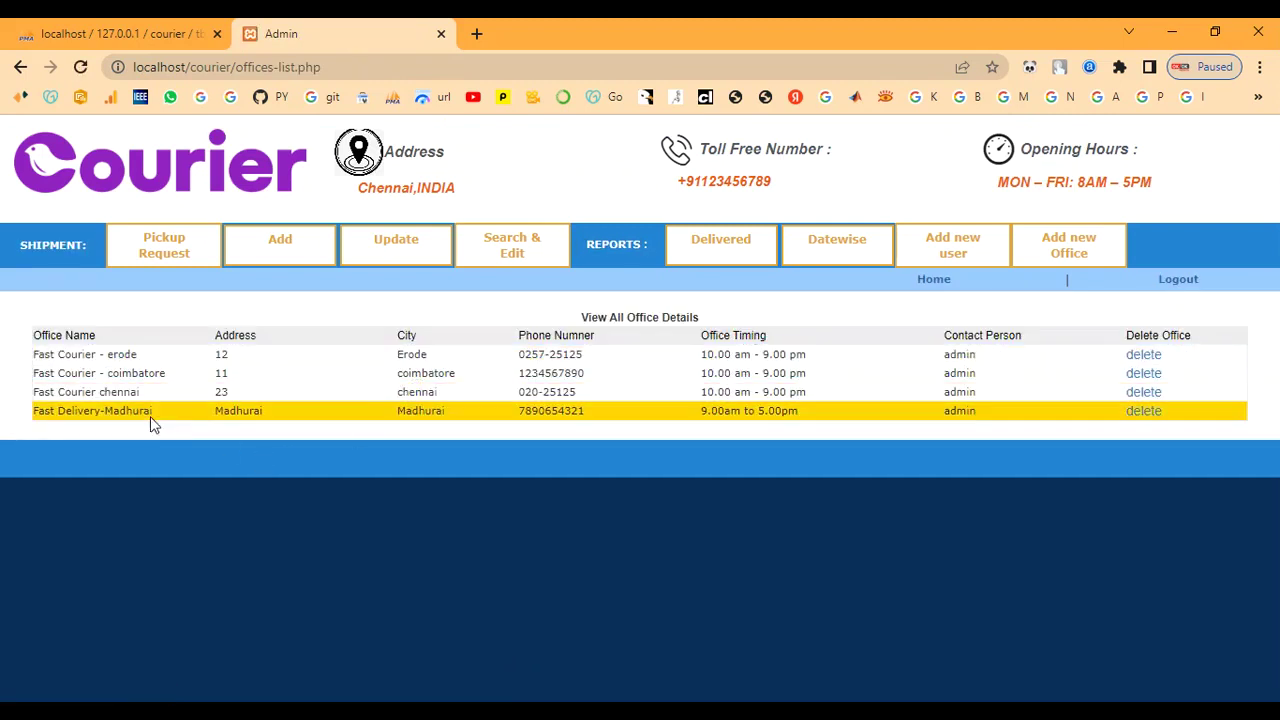
left_click_drag(34, 414, 1074, 457)
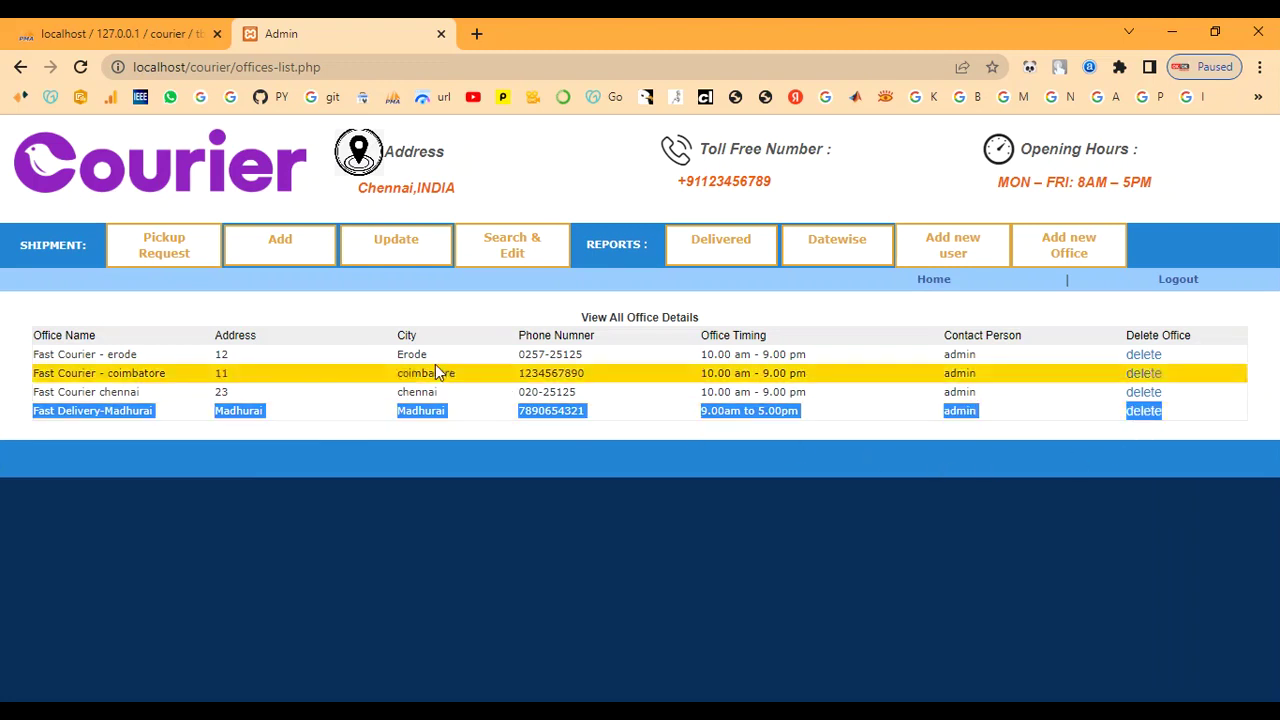
left_click(378, 318)
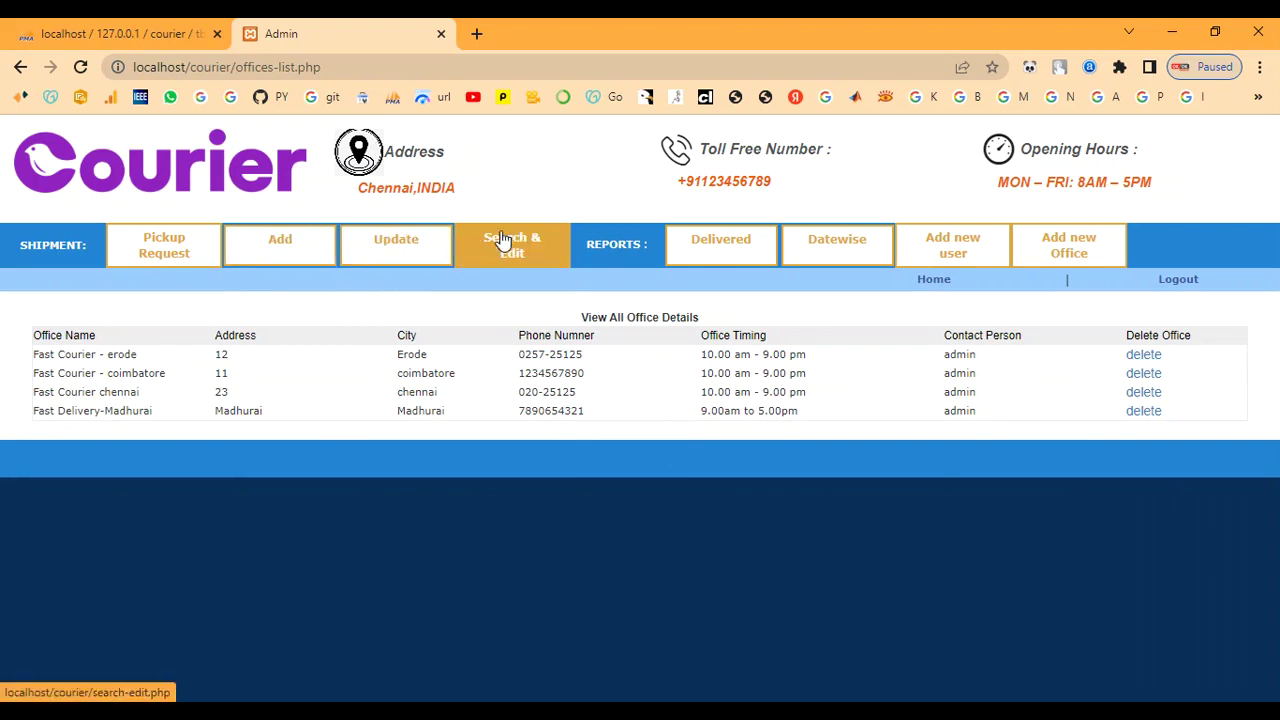
Open the Pickup Request list, which is still empty
left_click(163, 262)
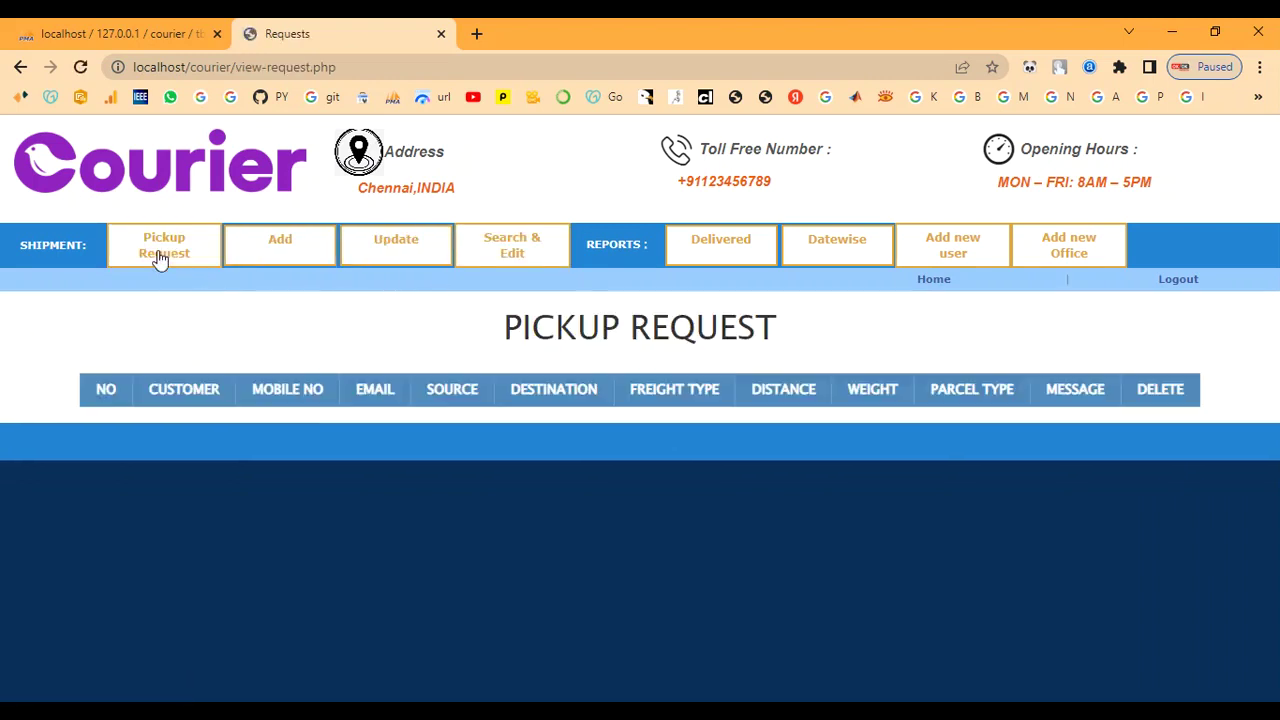
left_click_drag(492, 334, 935, 340)
left_click(935, 340)
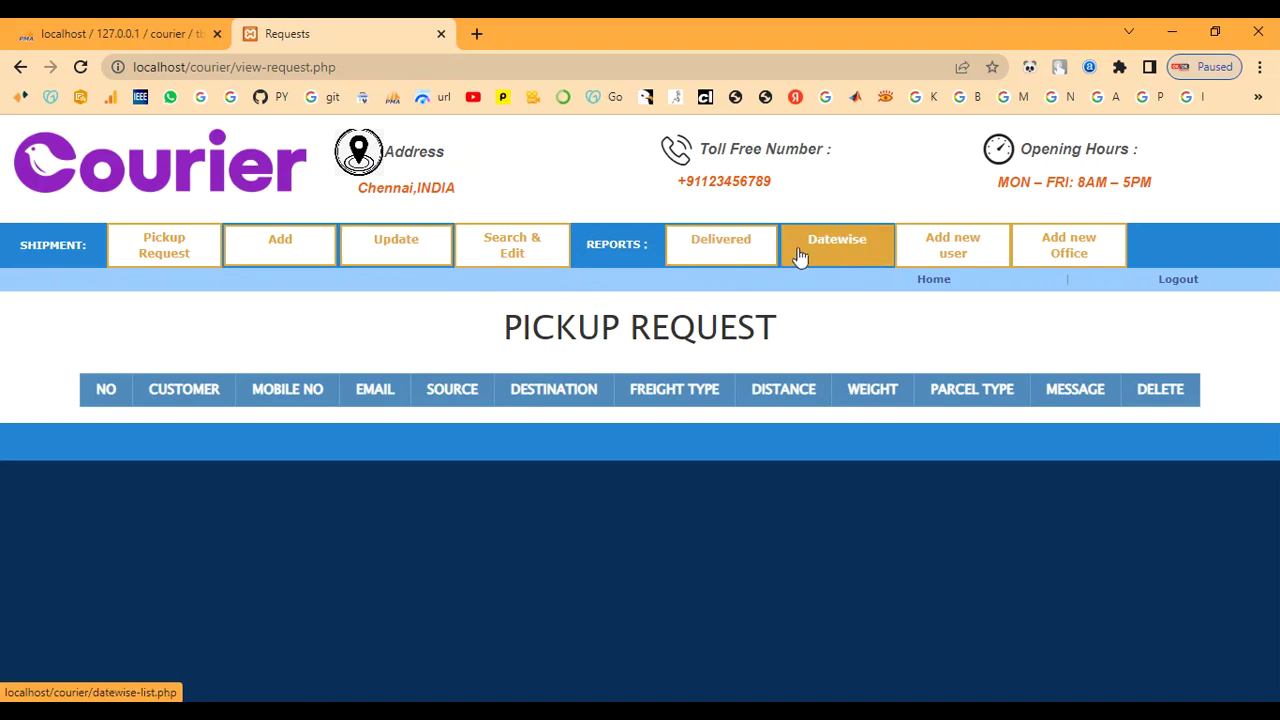
Check that Fast Delivery-Madhurai appears in the new-admin Office dropdown, then go back and log out
left_click(930, 250)
scroll(634, 469, "down", 8)
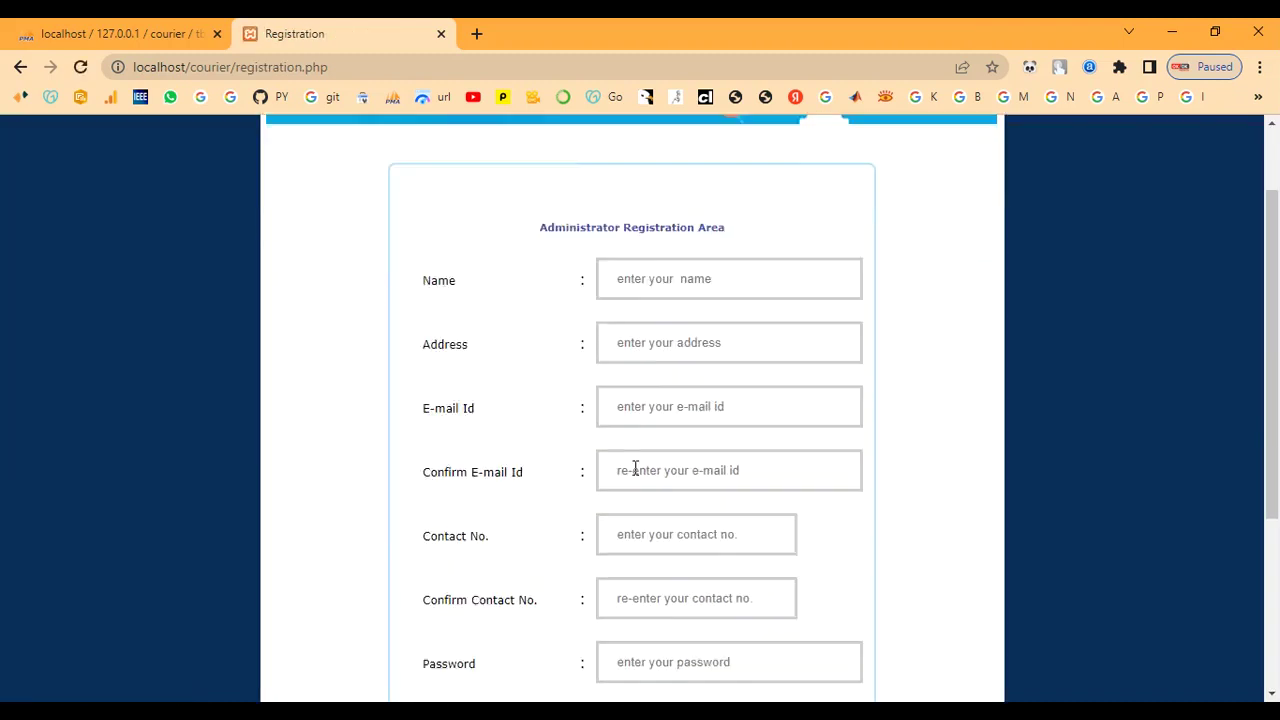
scroll(634, 469, "up", 8)
left_click_drag(532, 335, 672, 333)
left_click(885, 333)
scroll(849, 426, "down", 4)
left_click(731, 528)
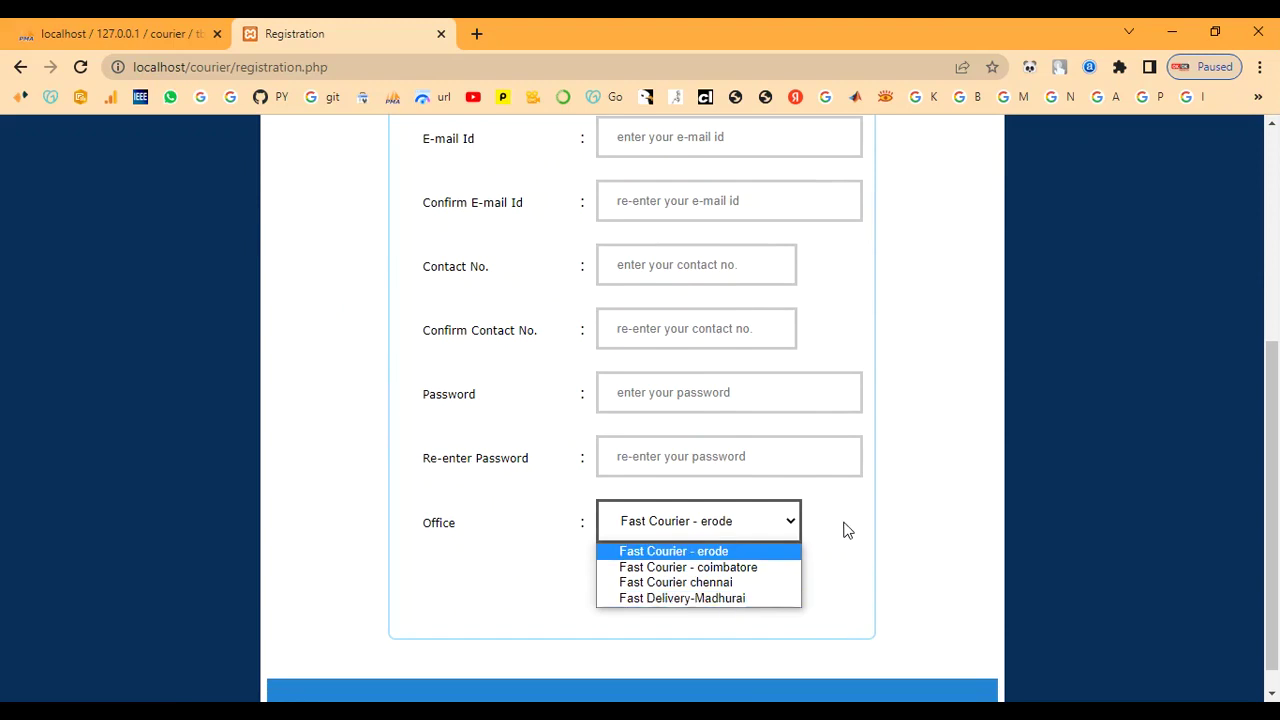
scroll(846, 528, "up", 4)
left_click(20, 67)
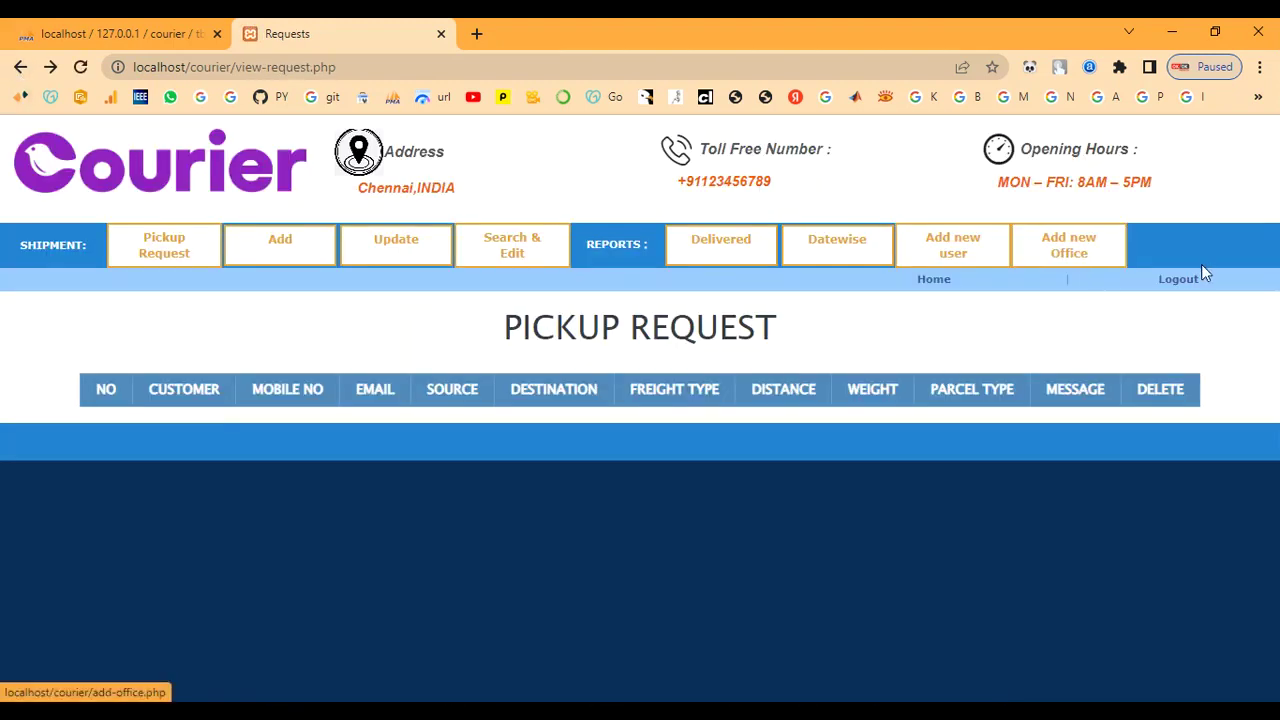
left_click(1175, 281)
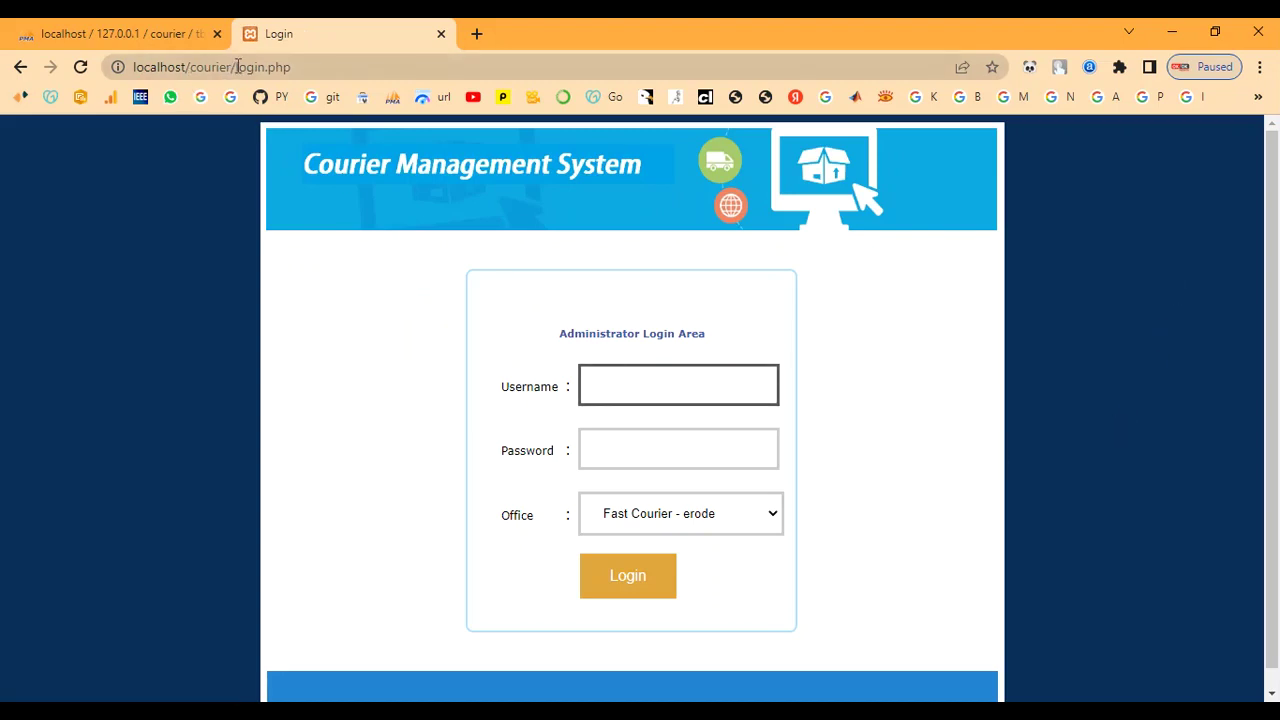
Load the courier home page and open the Courier Request form
left_click_drag(236, 66, 408, 90)
key("BackSpace")
key("Return")
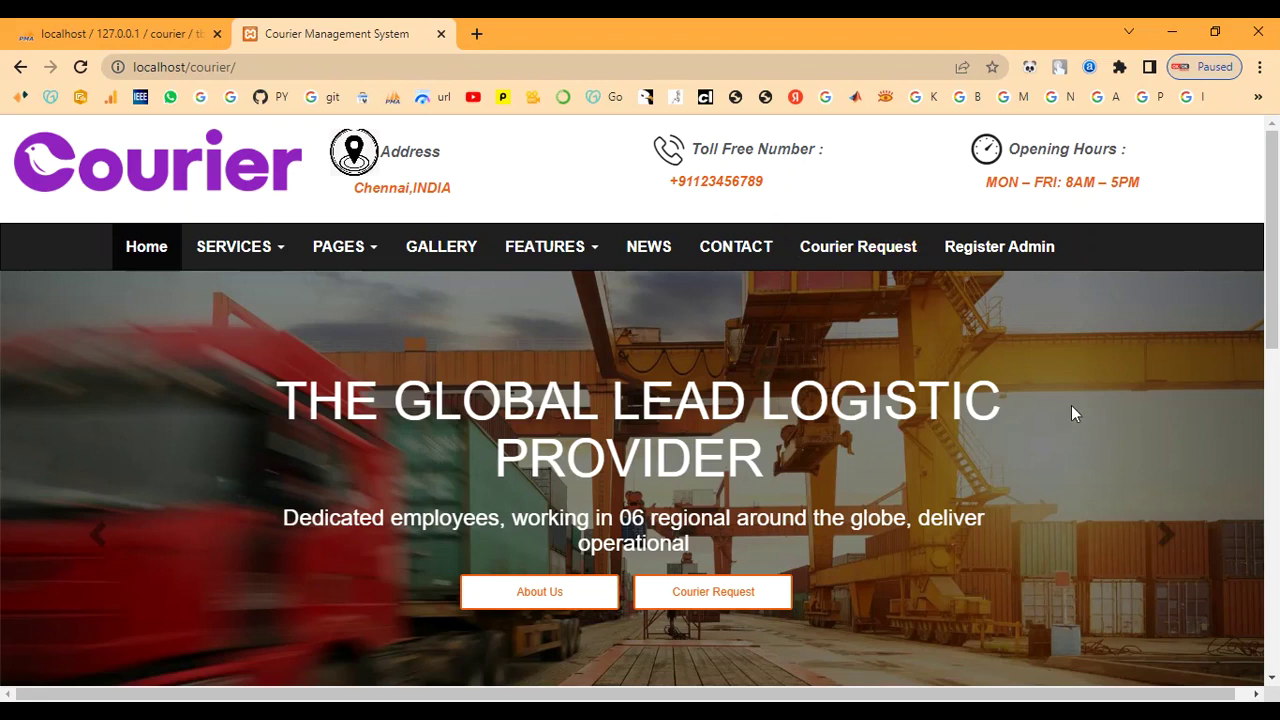
left_click(705, 598)
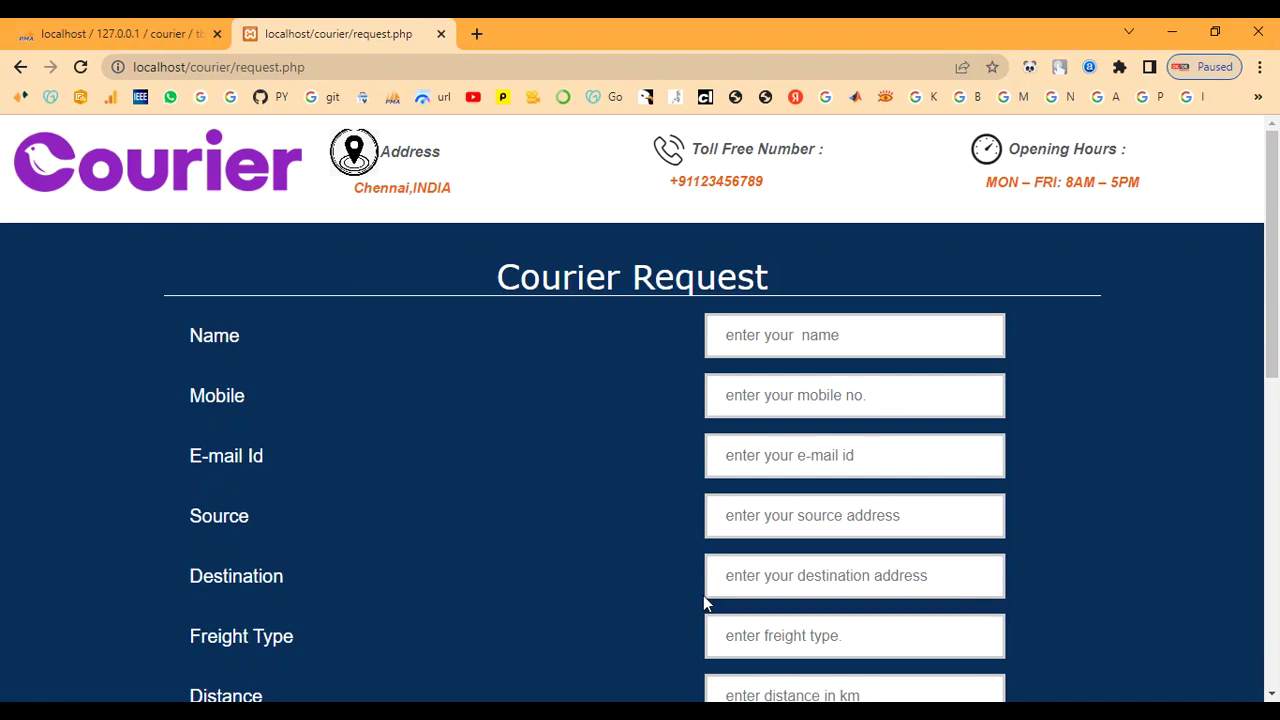
Enter the sender's name, mobile number and e-mail address
left_click(767, 334)
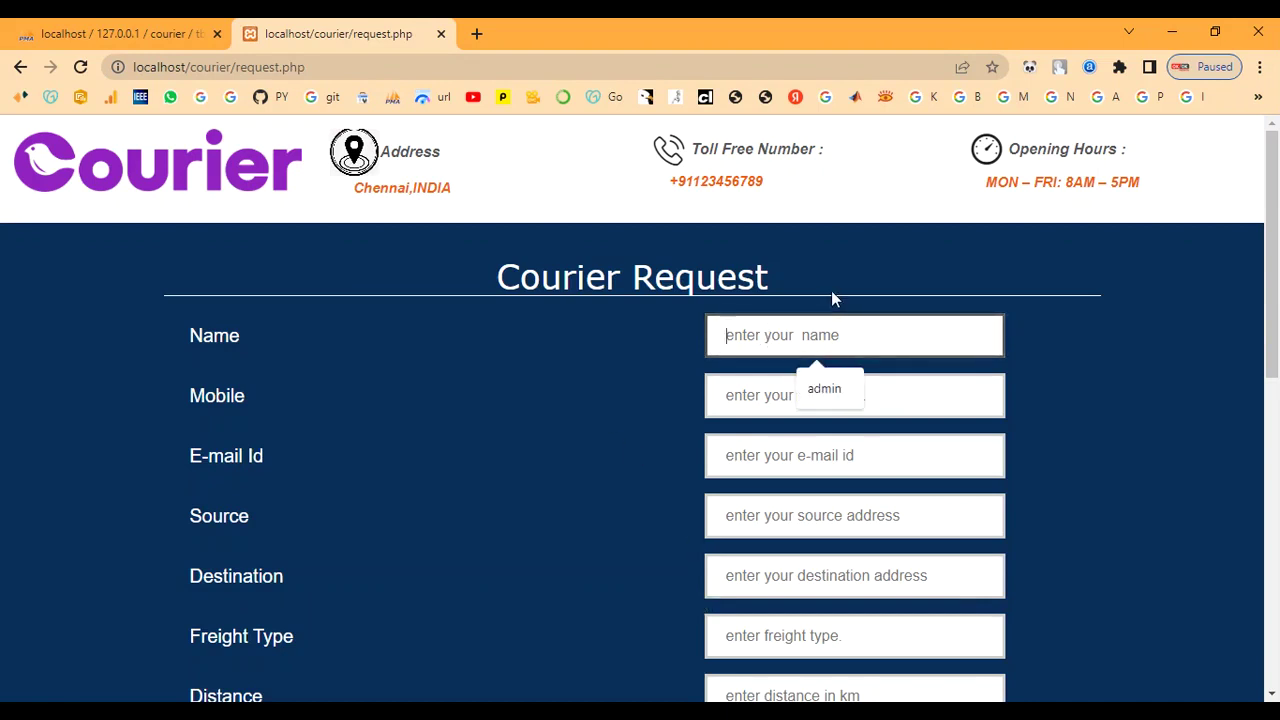
type("ram")
key("Tab")
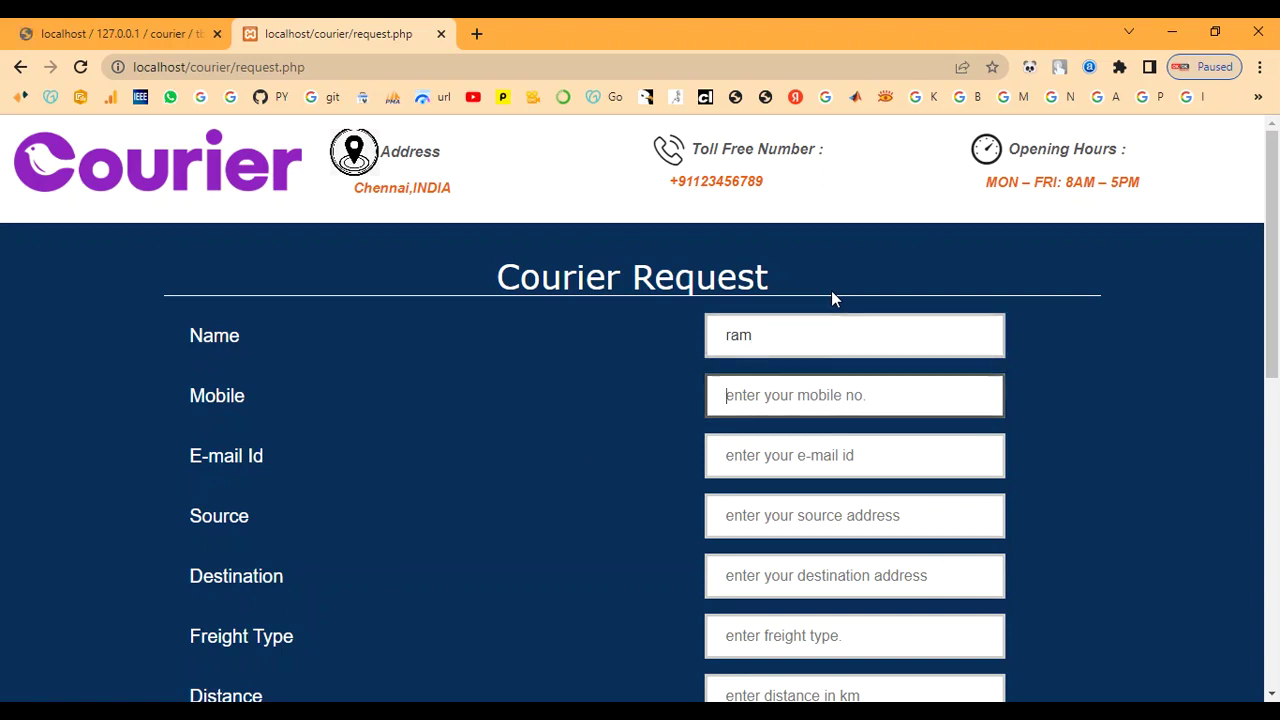
type("6789054321")
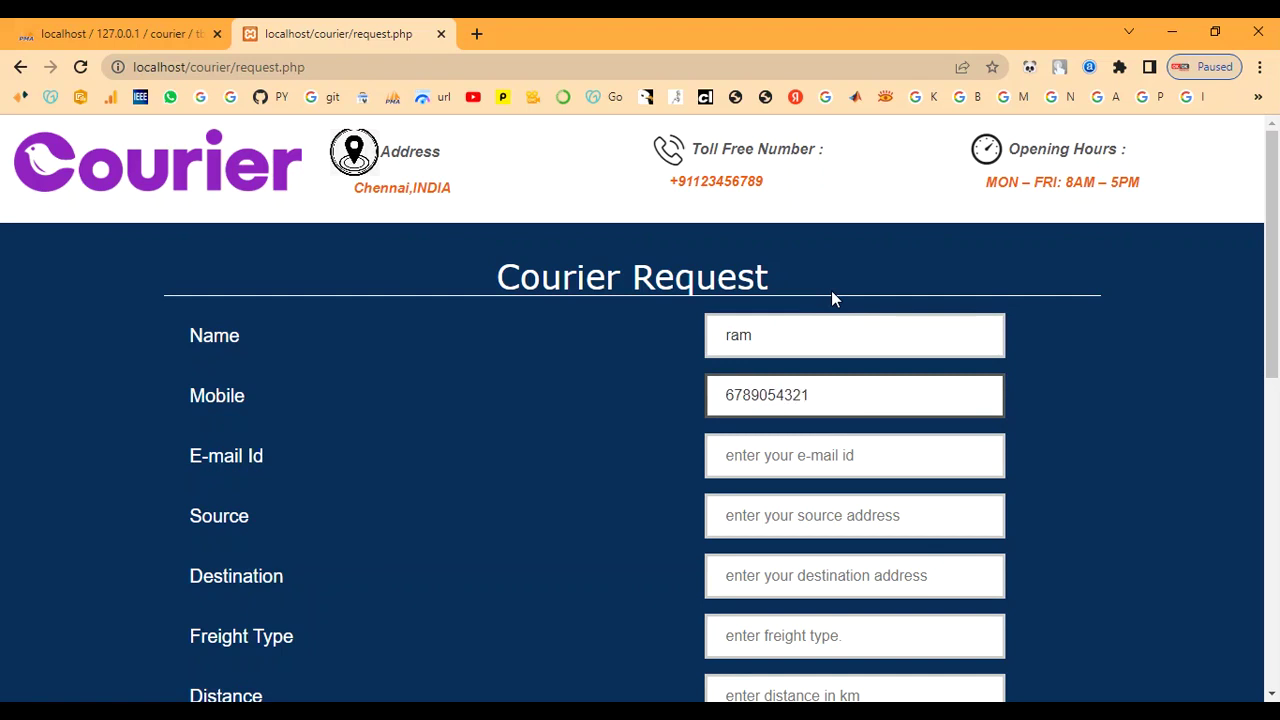
key("Tab")
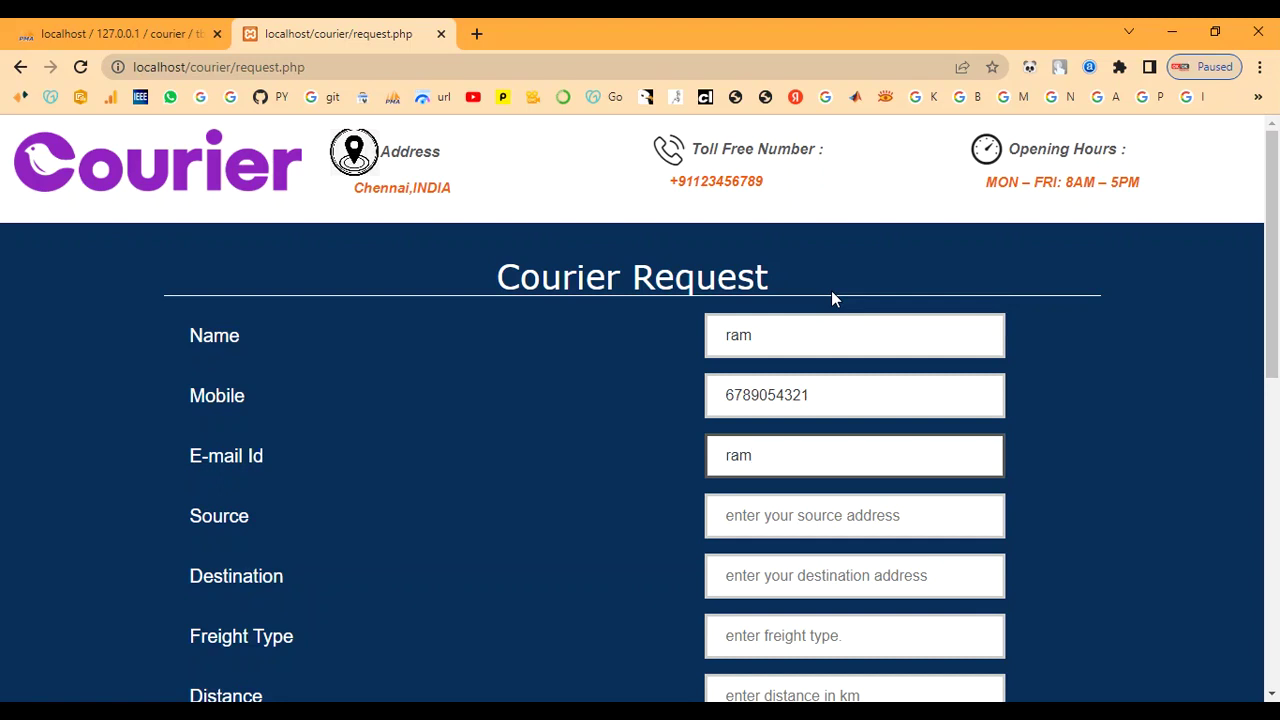
key("Tab")
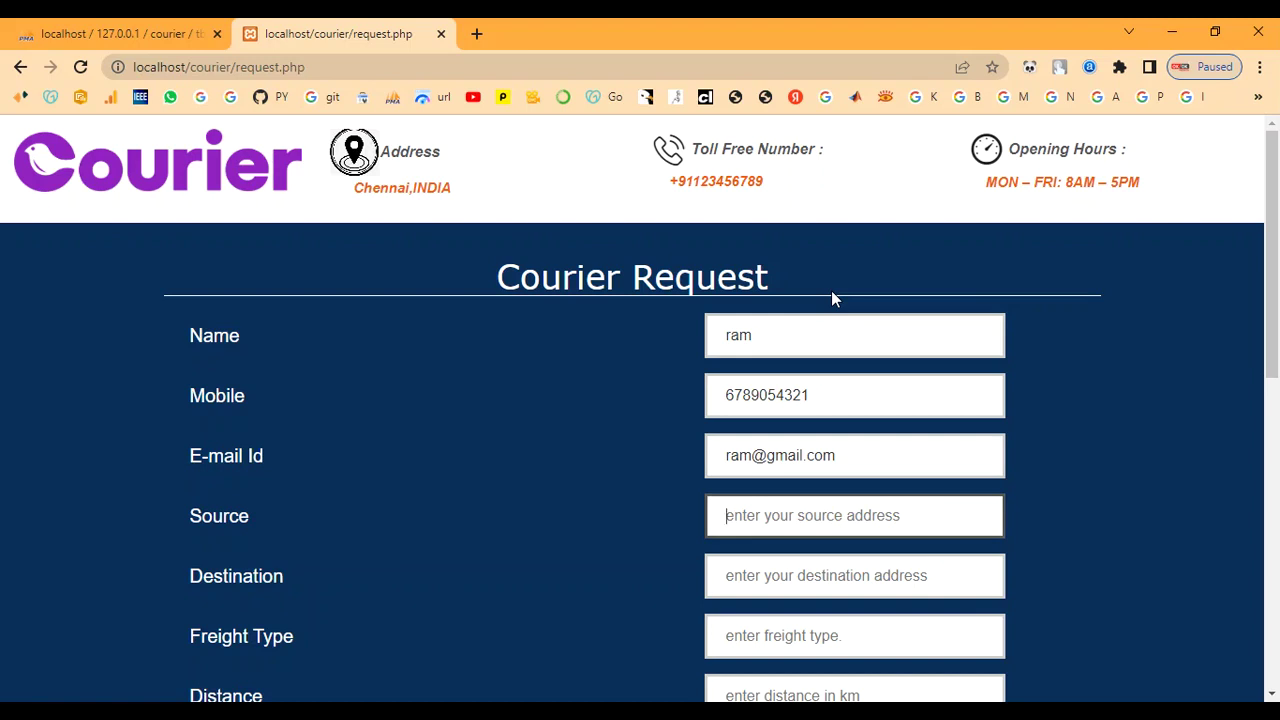
Enter source chennai, destination coimbatore, freight type 90, distance 100 and weight 1kg
scroll(797, 662, "down", 1)
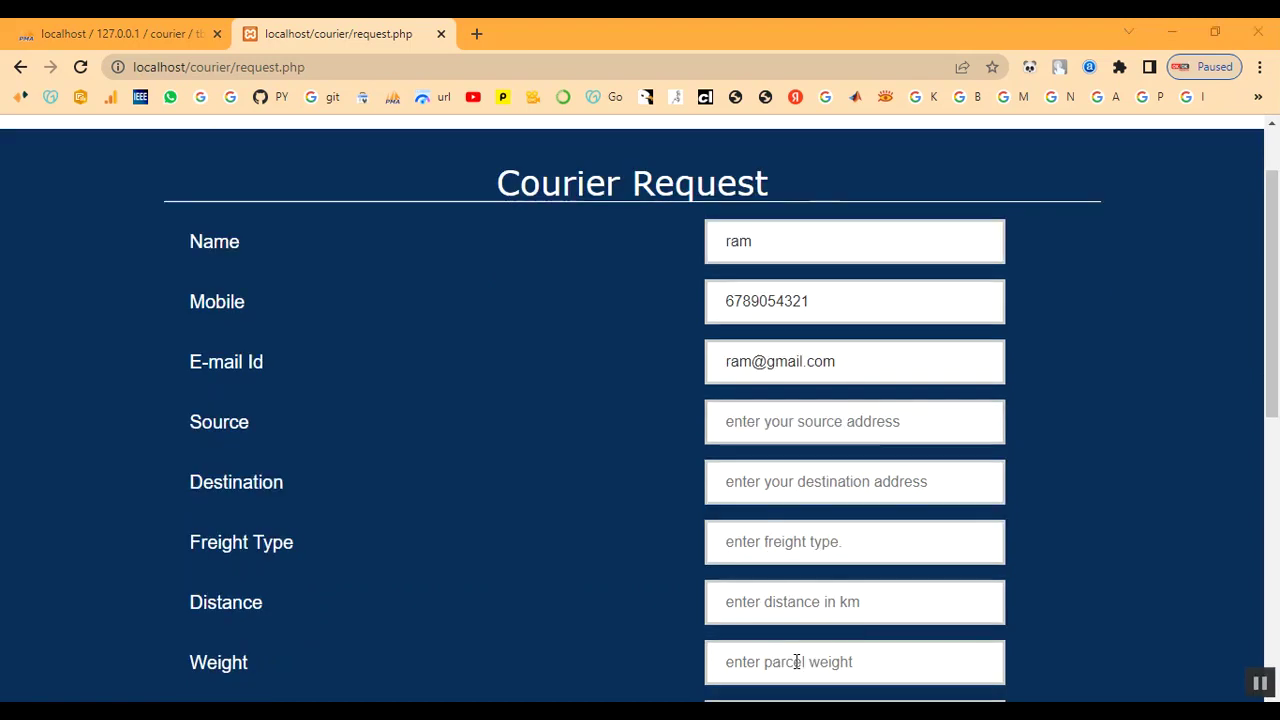
left_click(864, 430)
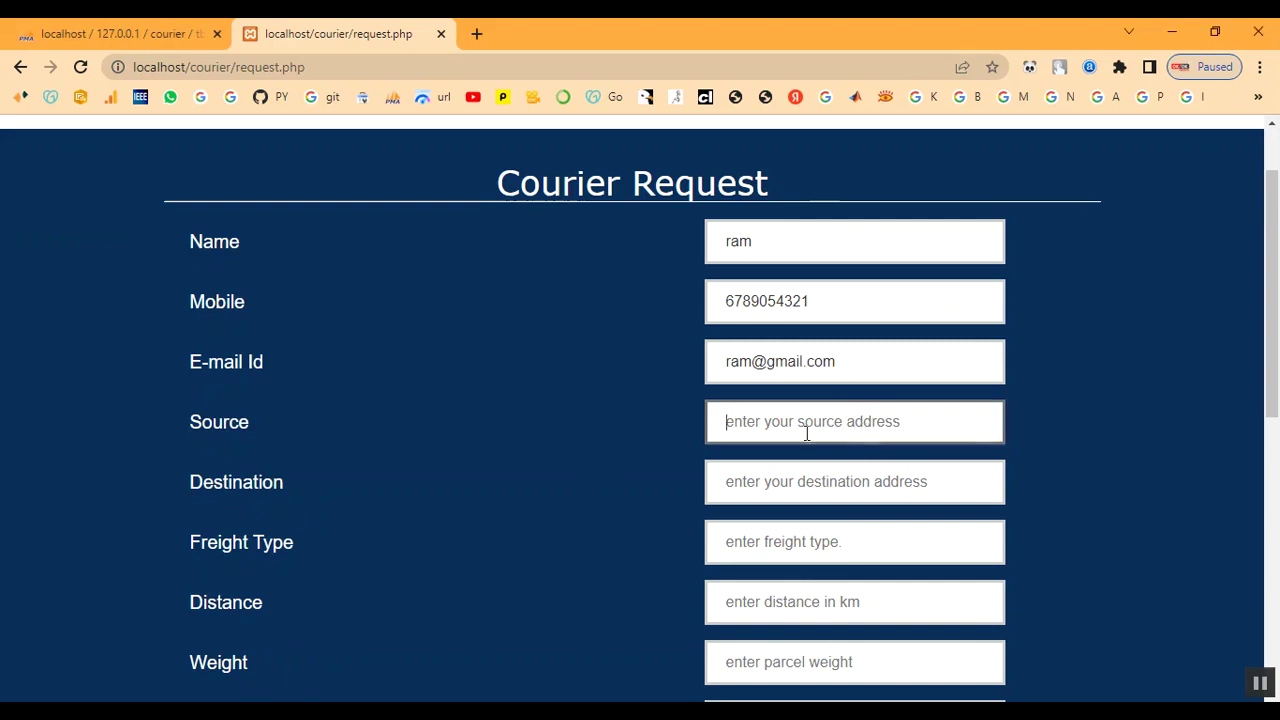
type("ch")
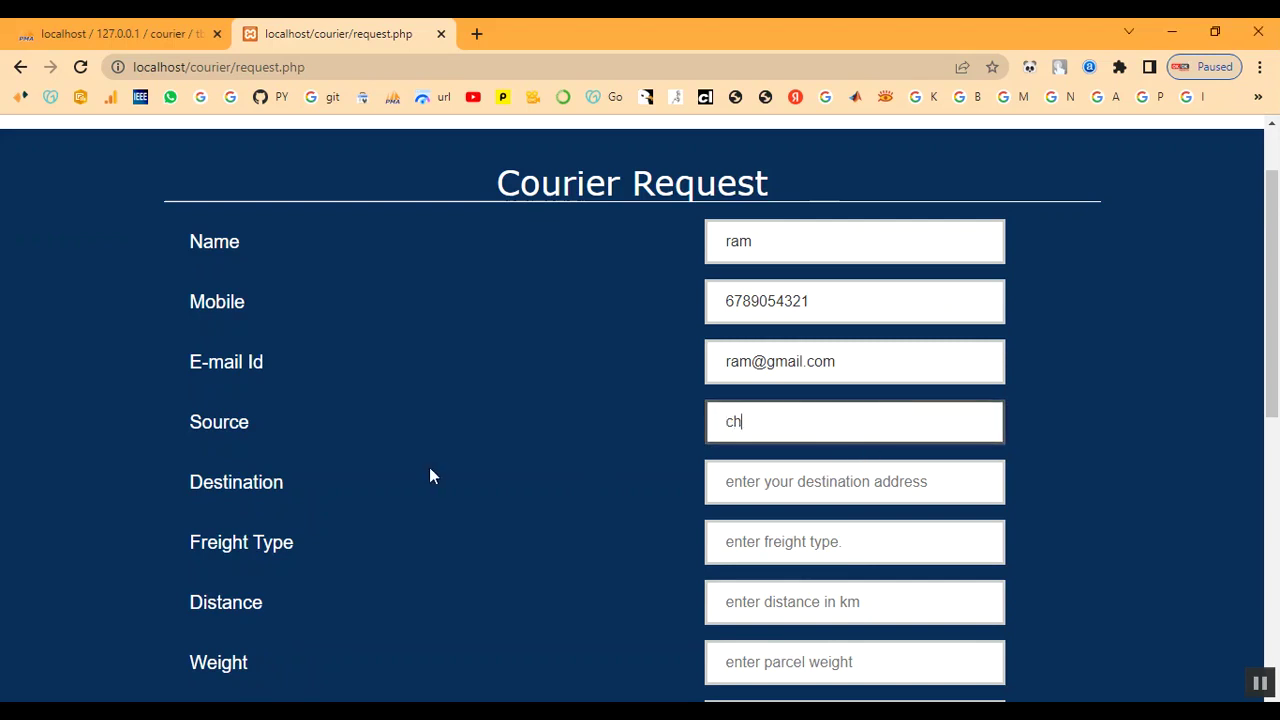
type("ennai")
key("Tab")
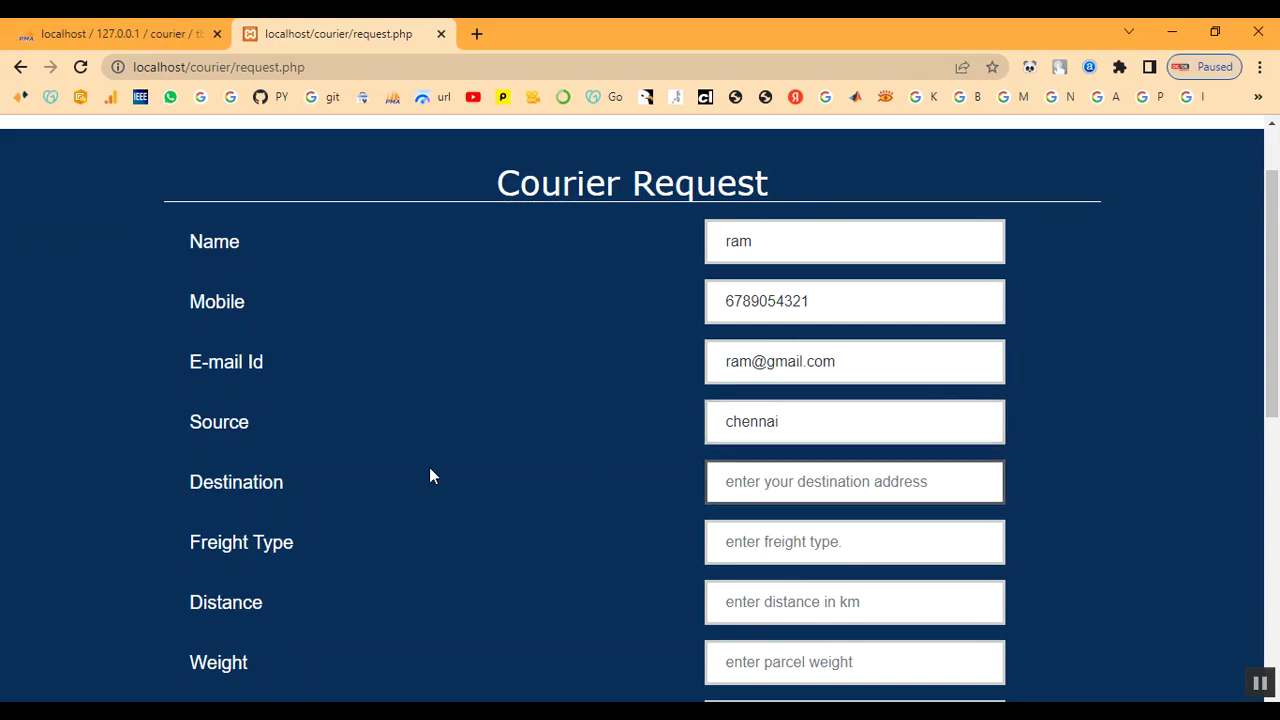
type("coim")
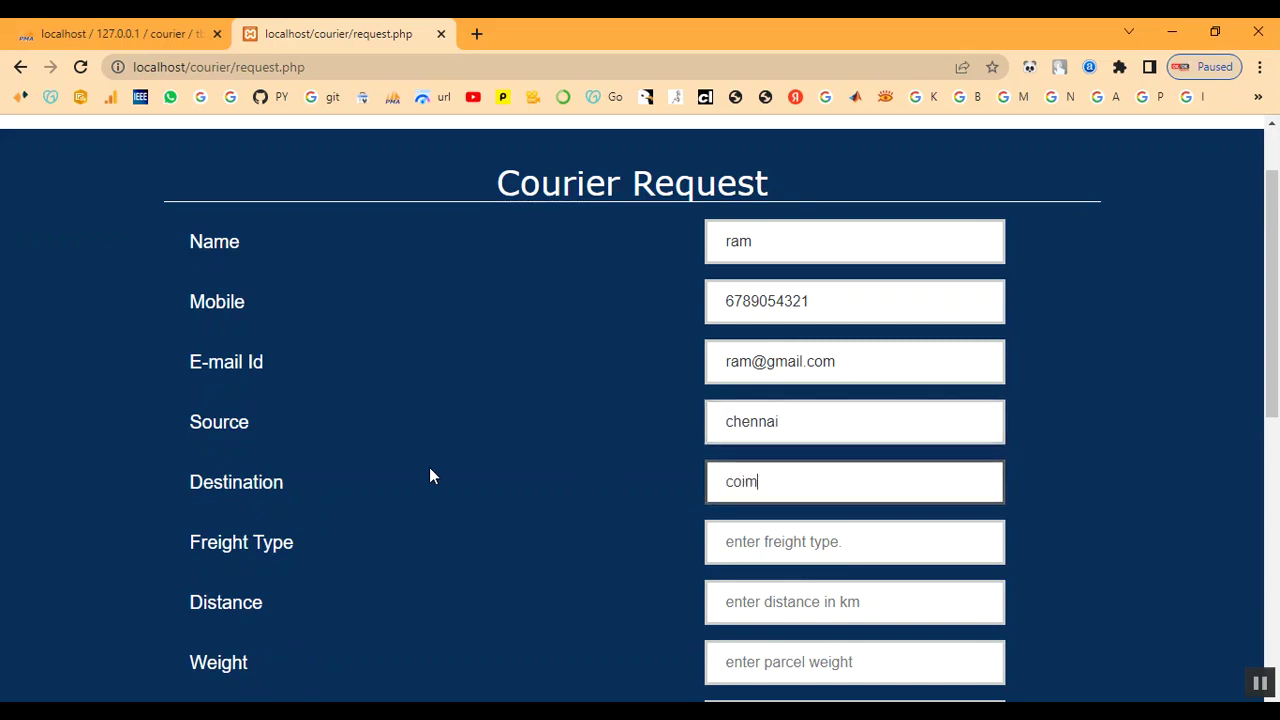
type("batore")
key("Tab")
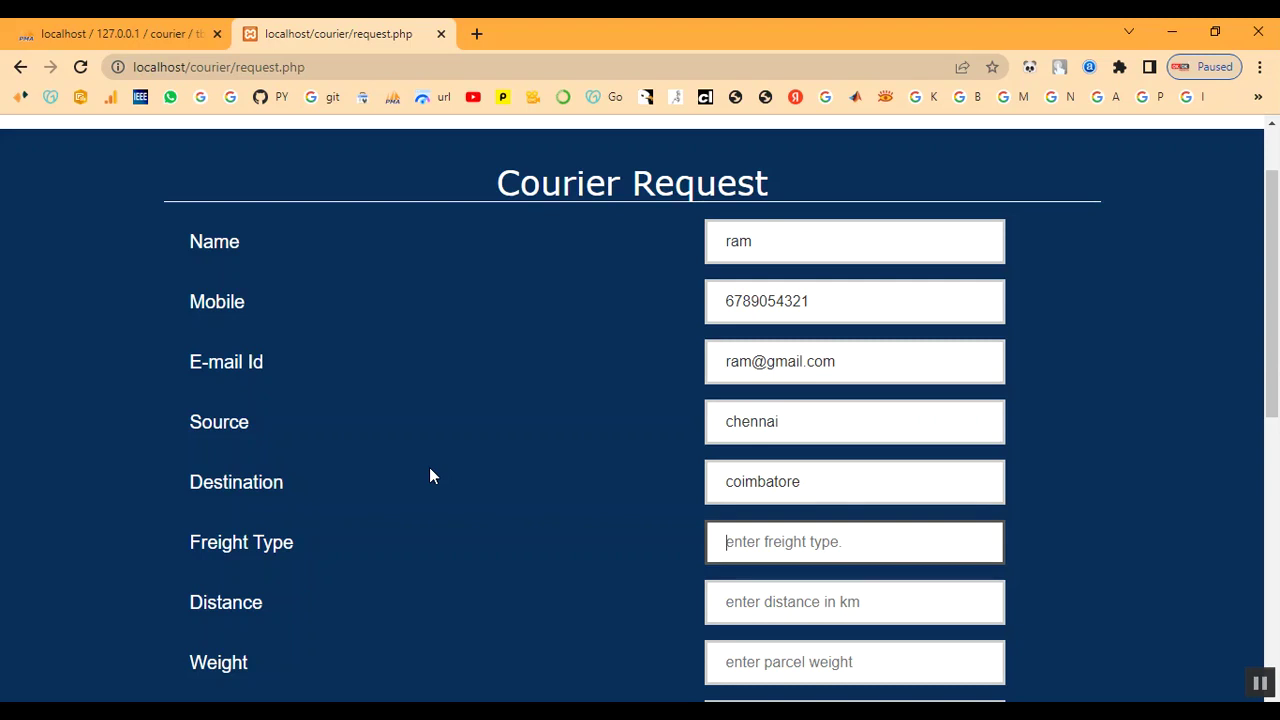
type("90")
key("Tab")
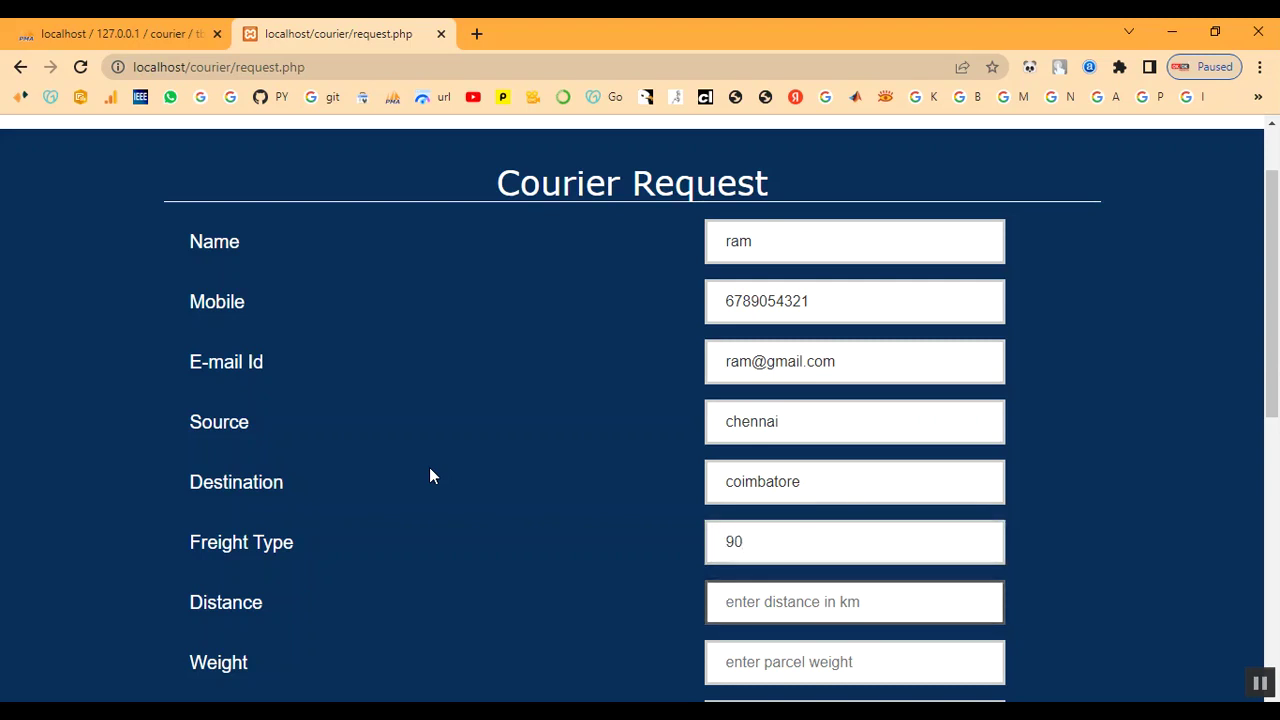
type("5")
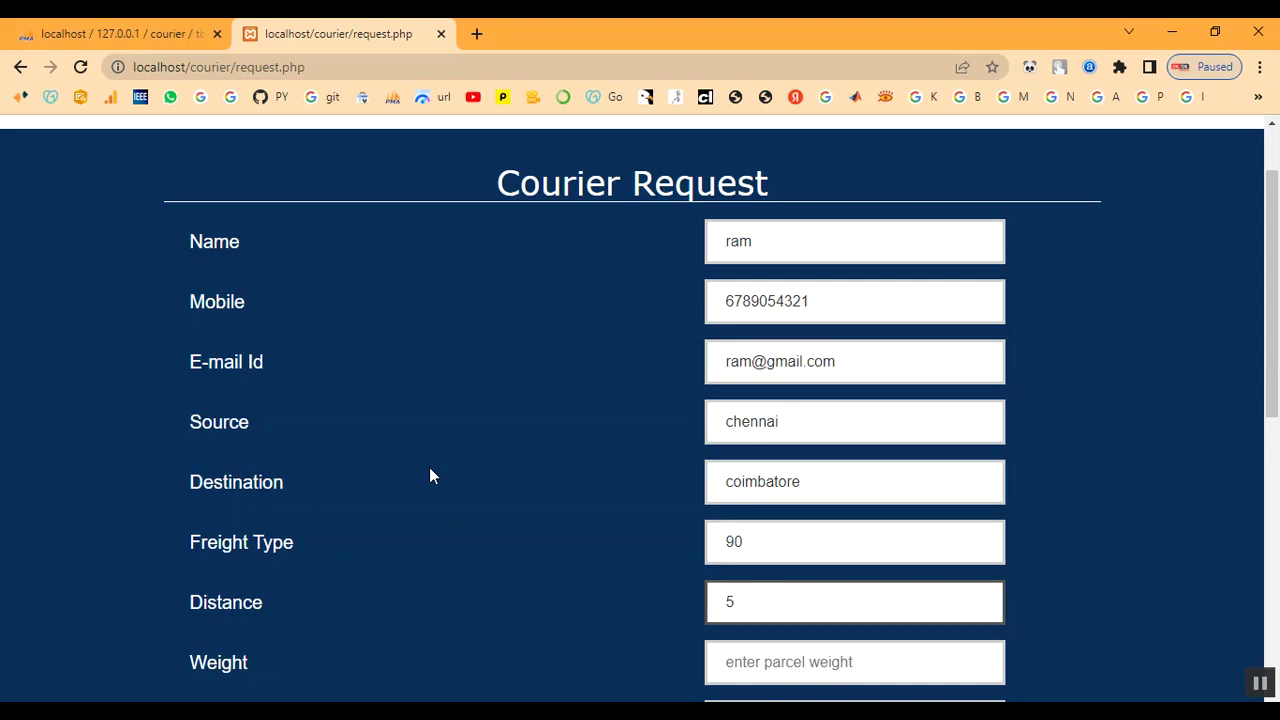
key("BackSpace")
type("100")
key("Tab")
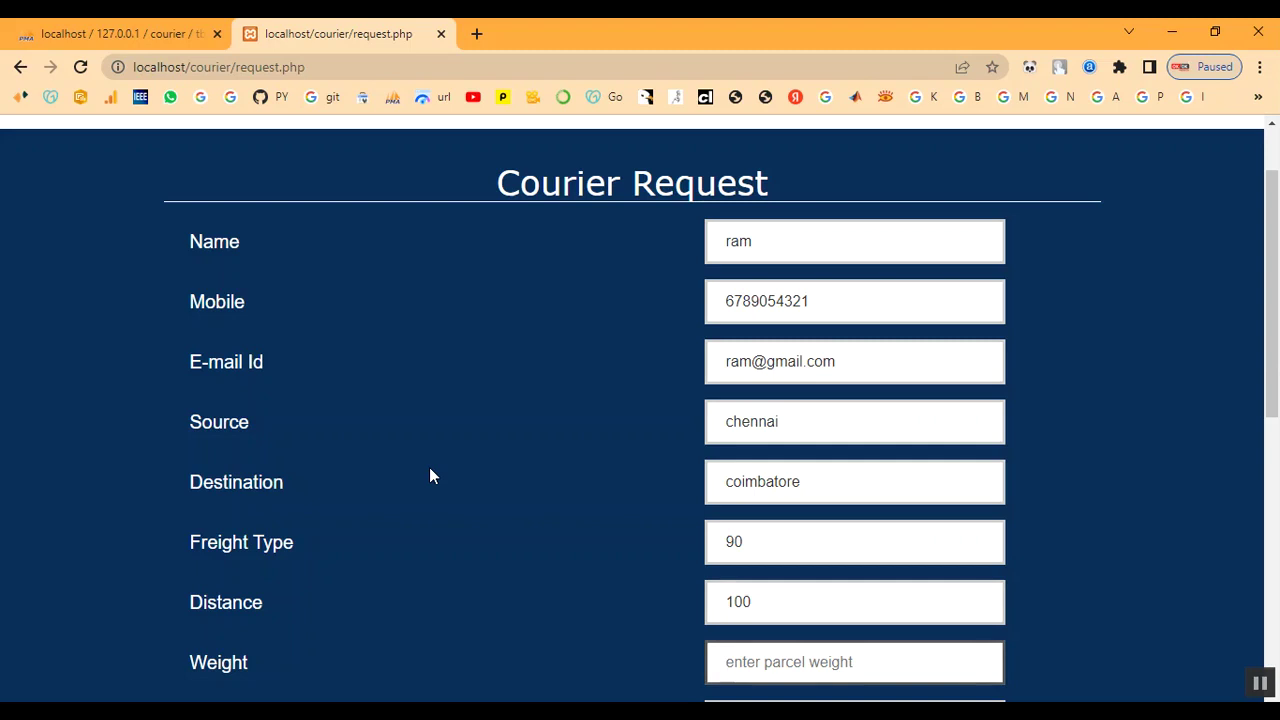
type("1")
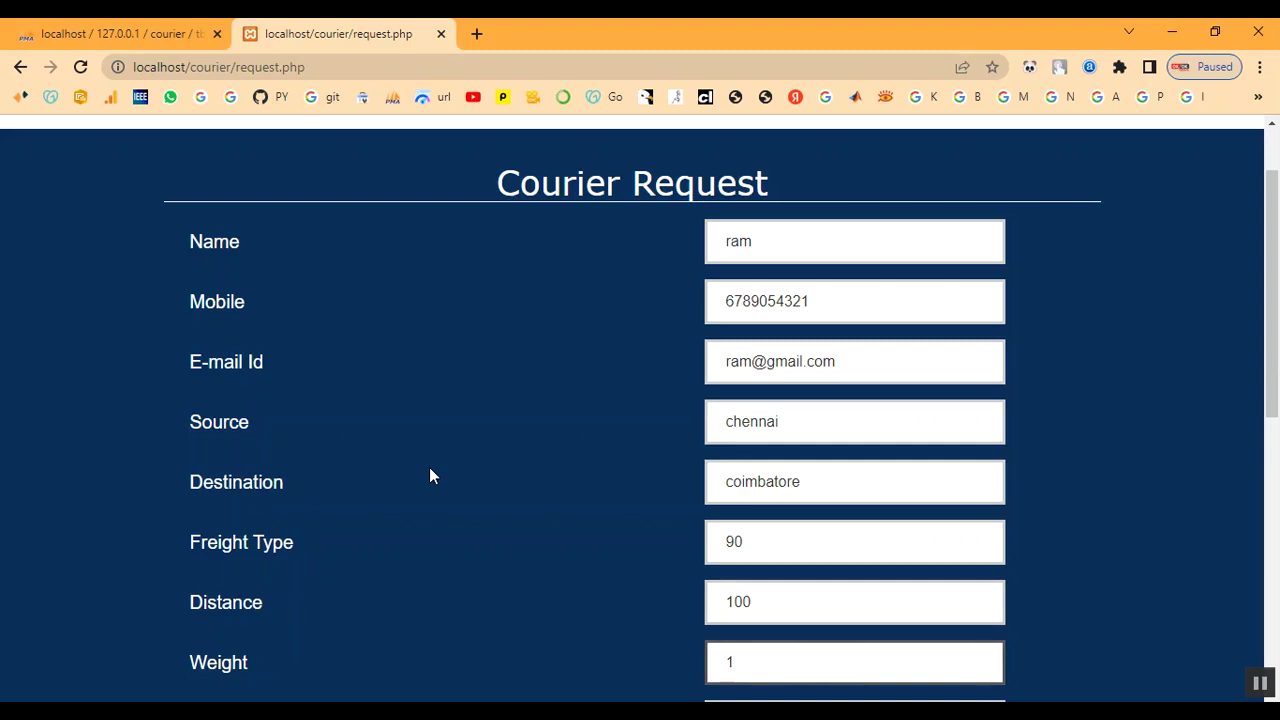
type("kg")
Set parcel type Document and message 'My parcel', then submit the request
scroll(672, 545, "down", 2)
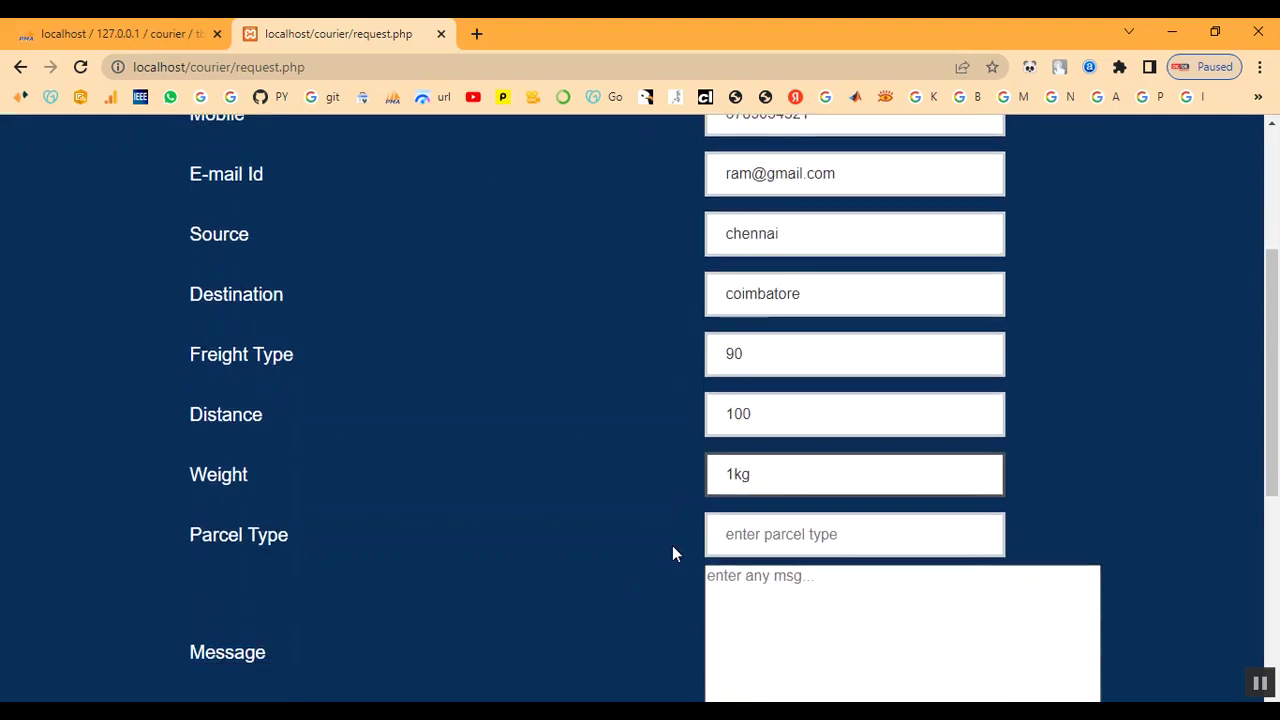
scroll(672, 554, "down", 1)
left_click(838, 447)
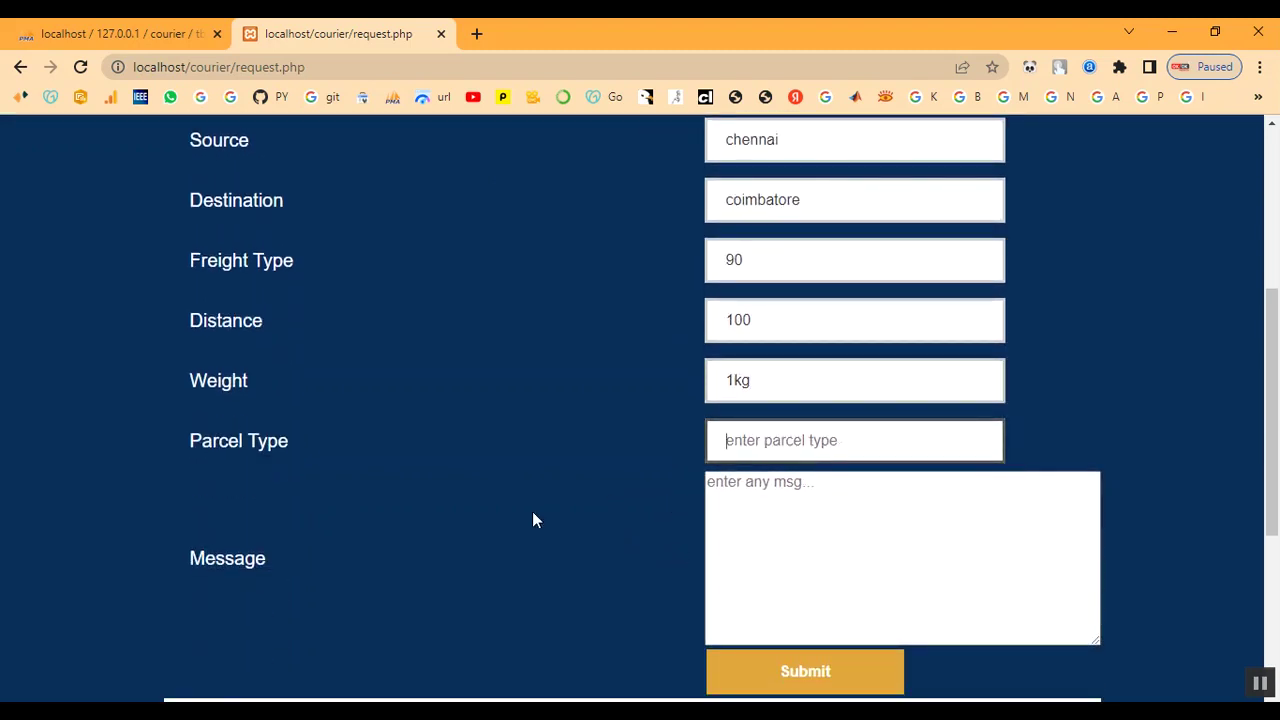
type("Doc")
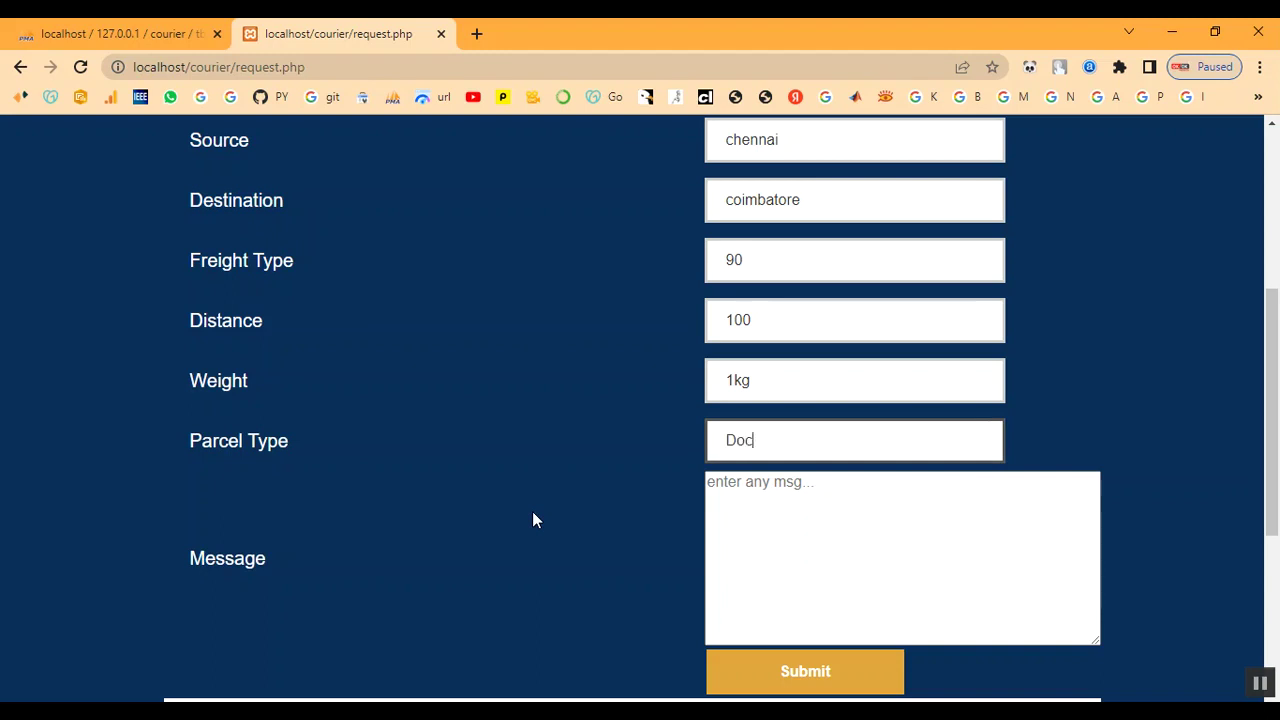
type("ument")
key("Tab")
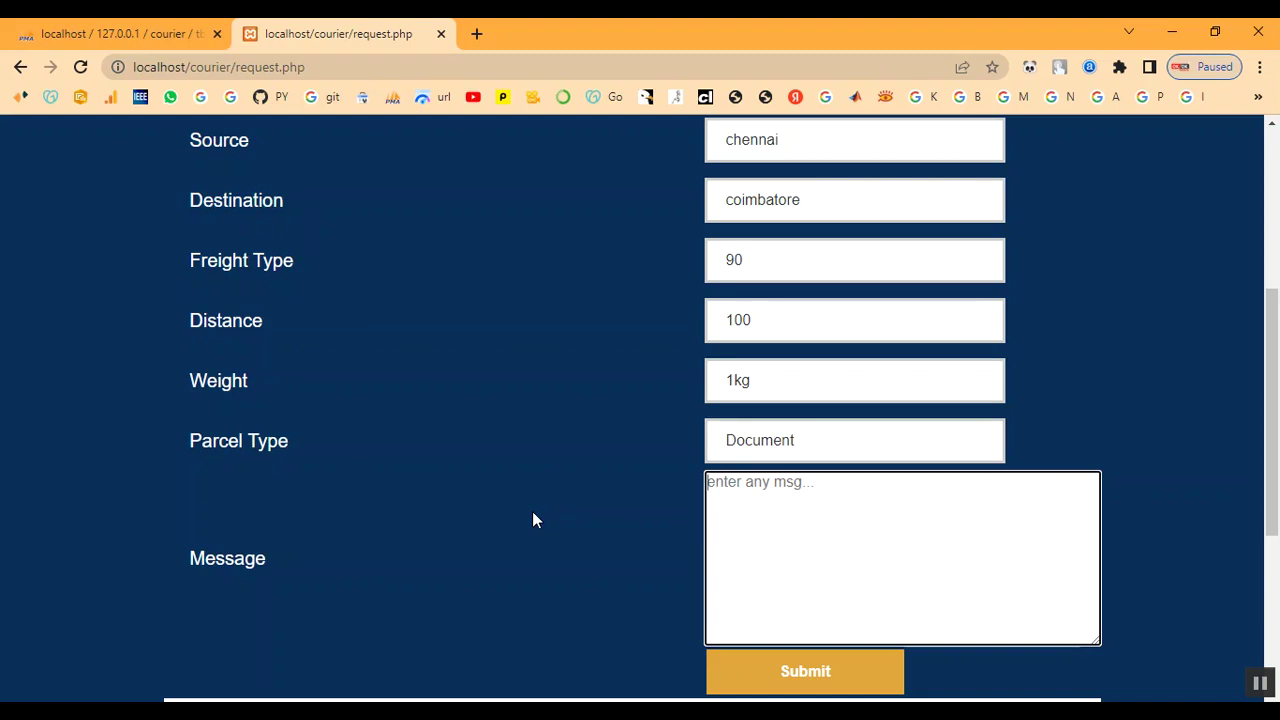
type("My parcel")
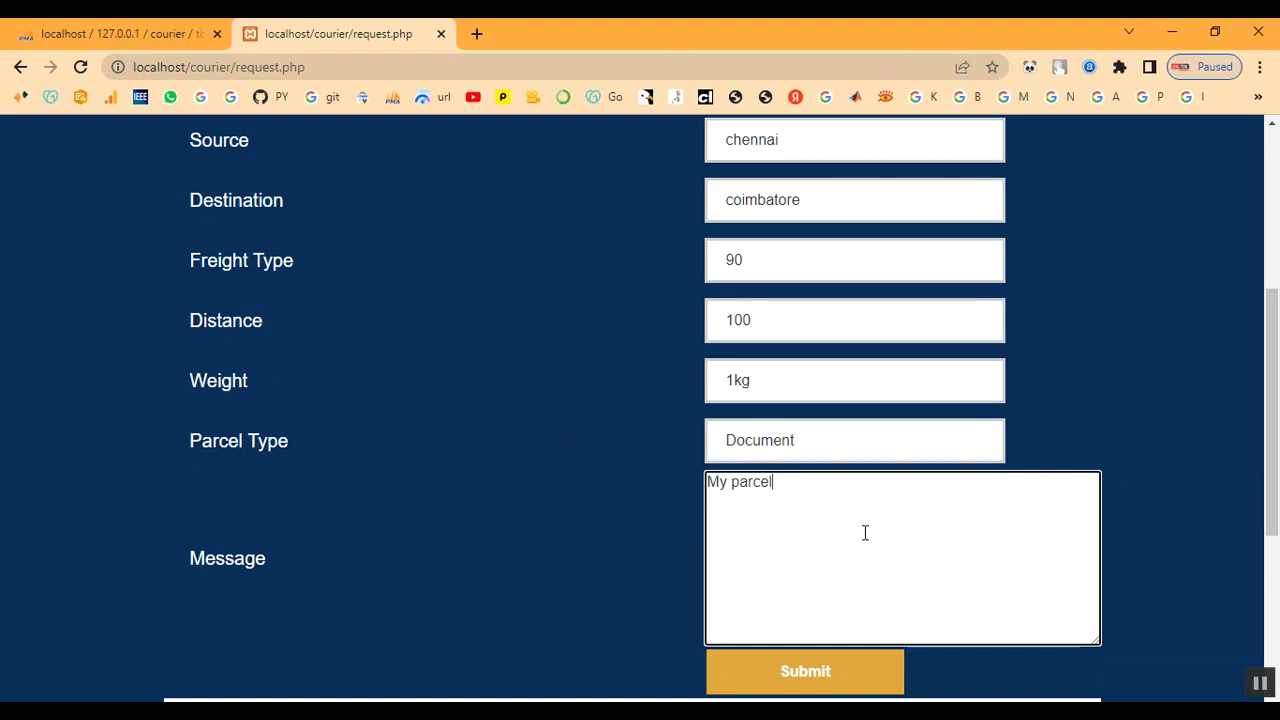
left_click(805, 675)
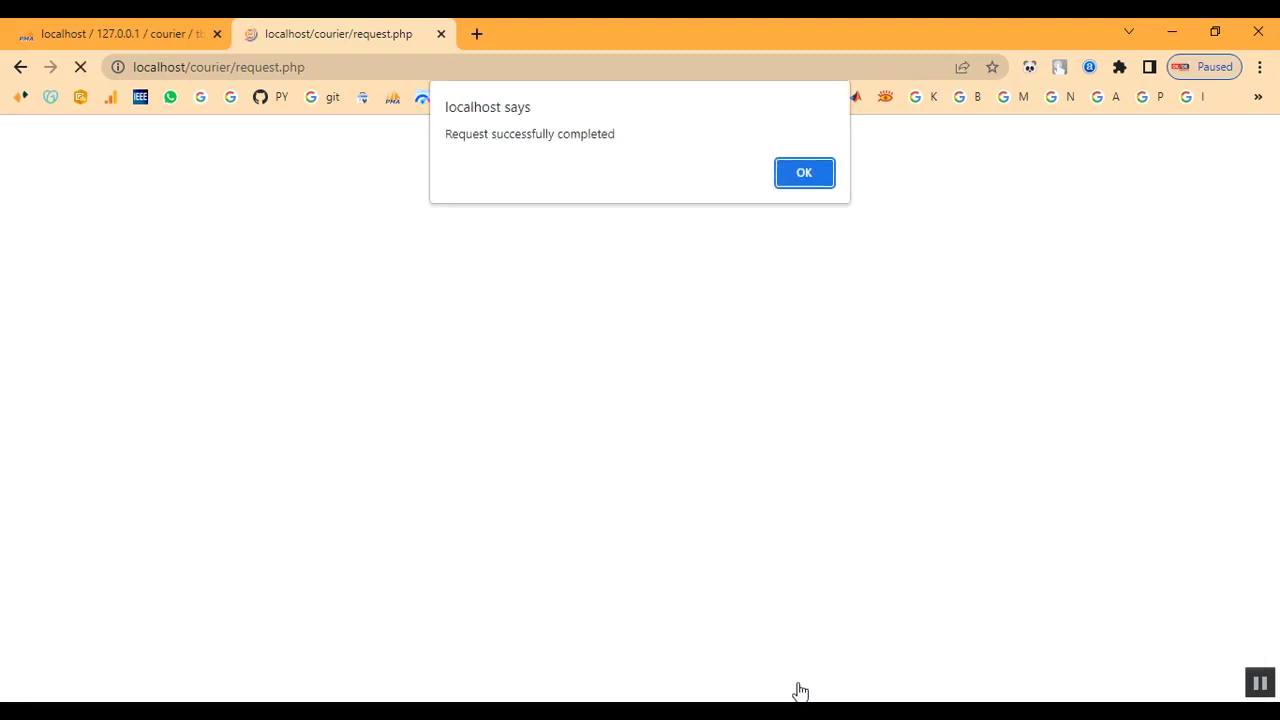
Dismiss the request confirmation alert and go back to the previous page
left_click_drag(445, 134, 689, 146)
left_click(817, 175)
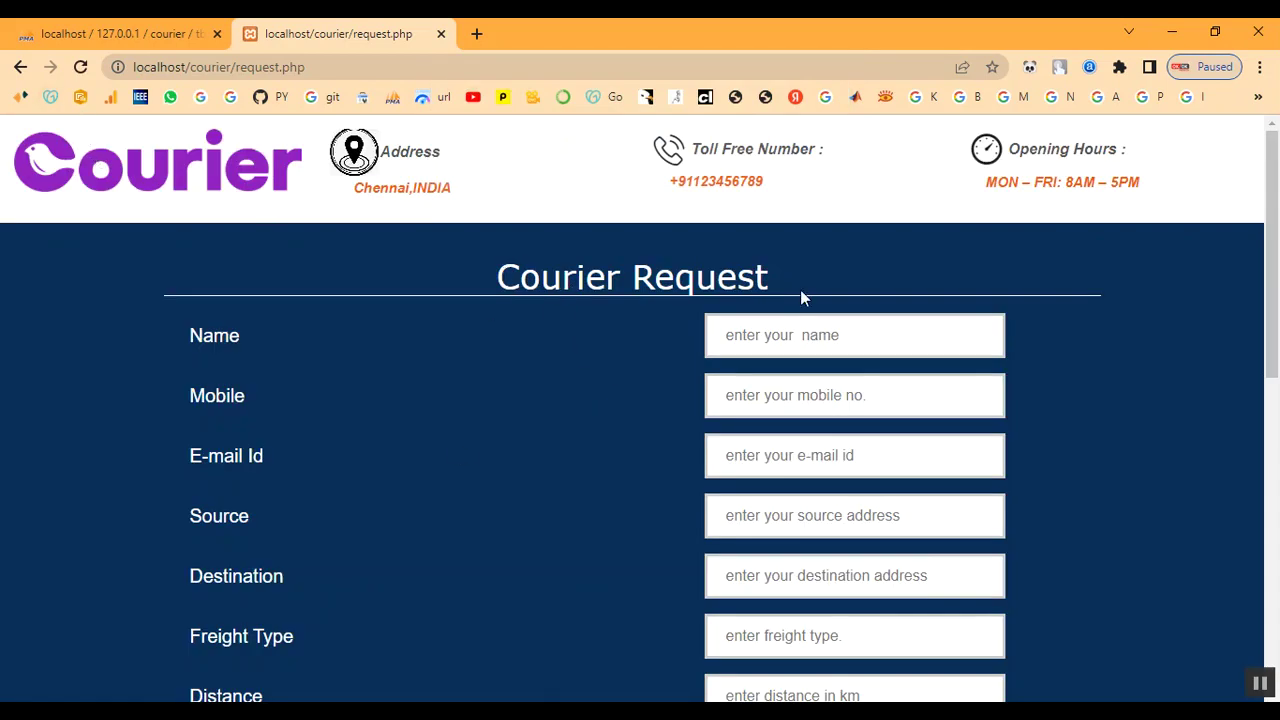
left_click(20, 67)
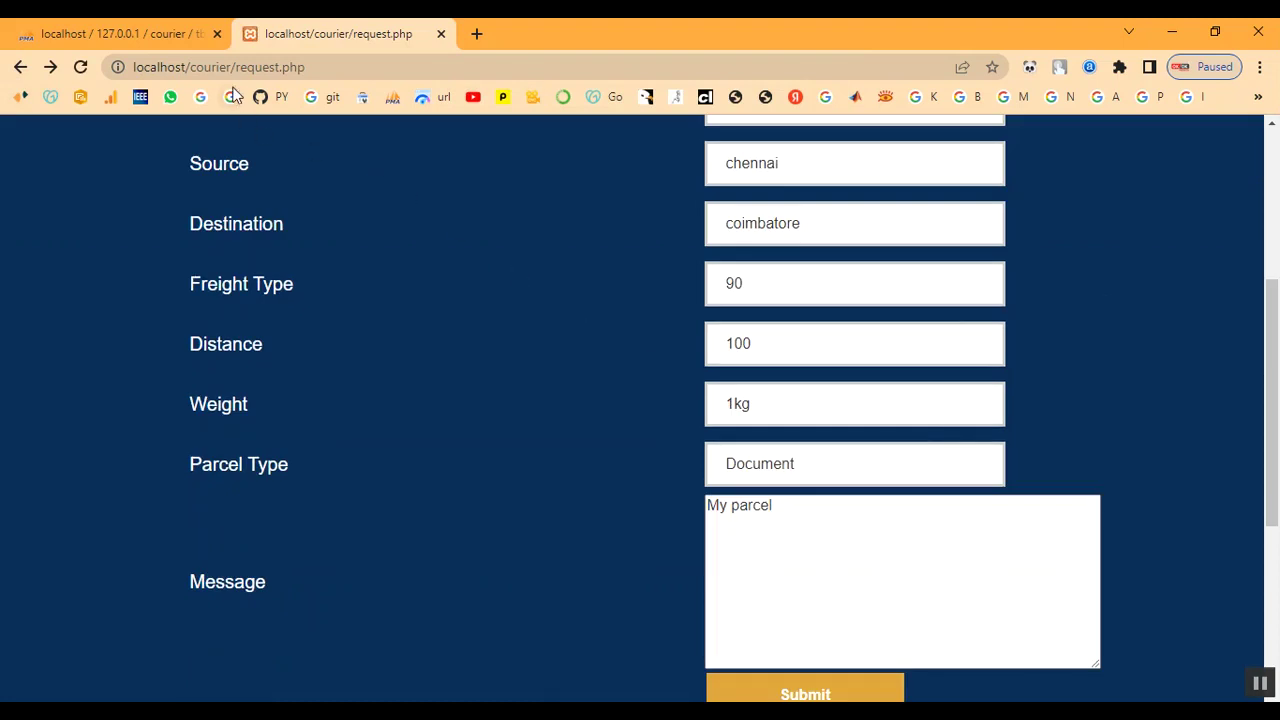
Load the localhost/courier/ home page and open the Admin Login page
left_click_drag(246, 67, 386, 86)
key("BackSpace")
key("Return")
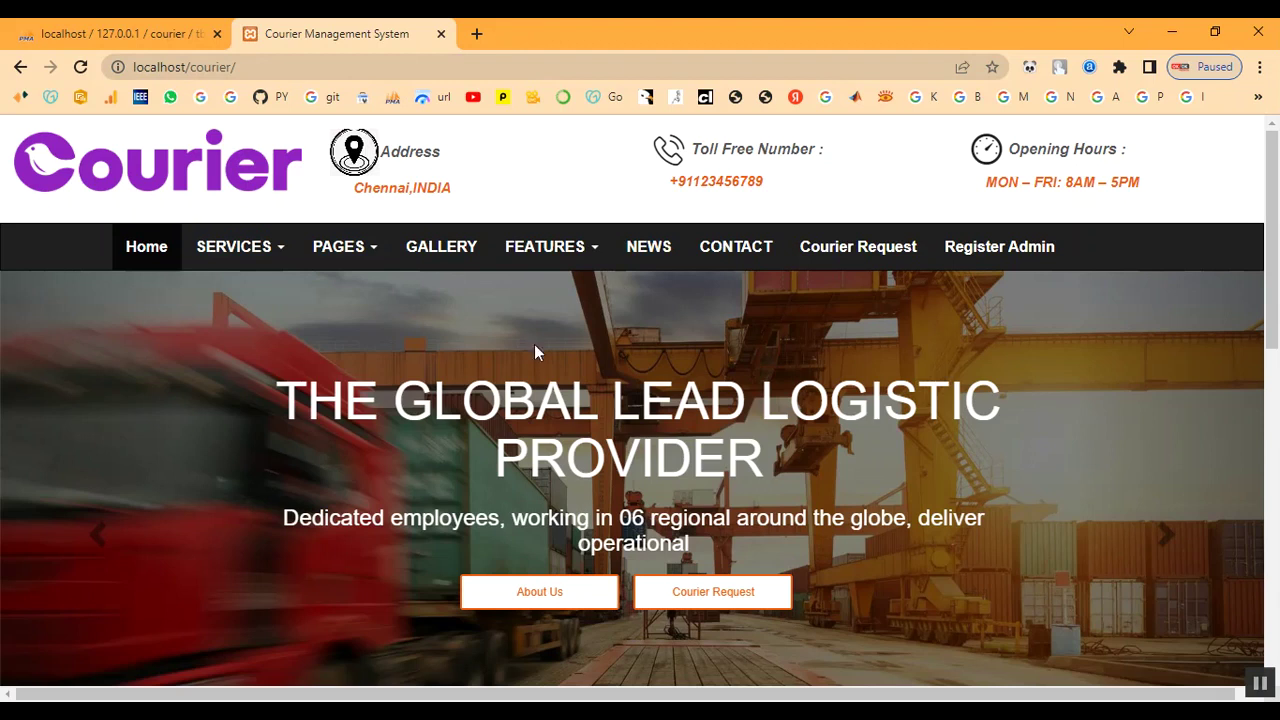
scroll(490, 360, "down", 3)
scroll(580, 430, "down", 6)
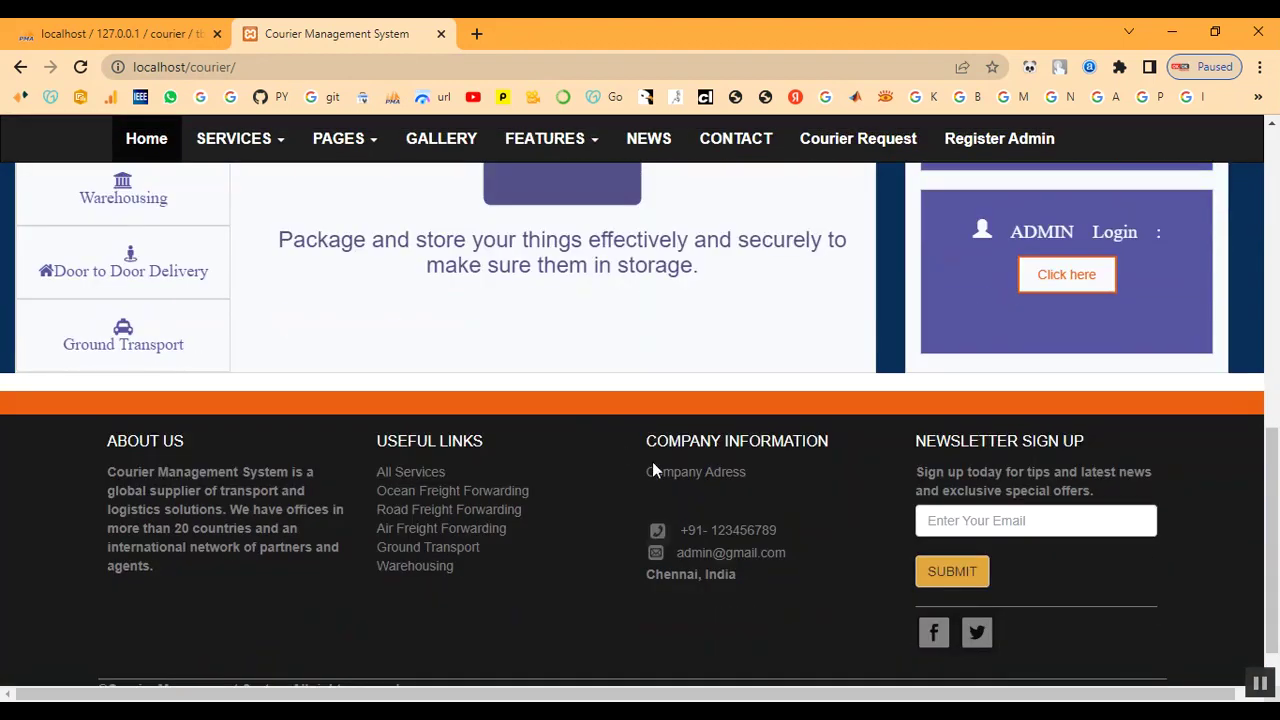
scroll(728, 476, "up", 8)
scroll(850, 510, "down", 2)
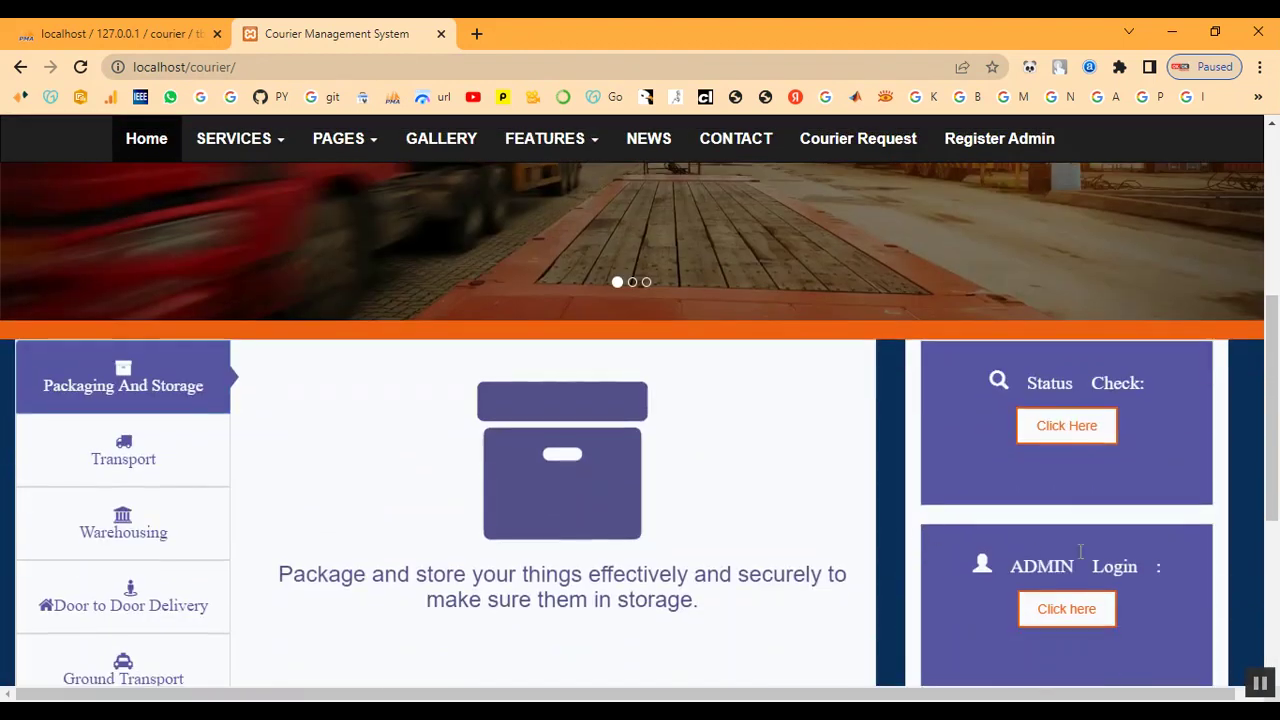
left_click(1076, 612)
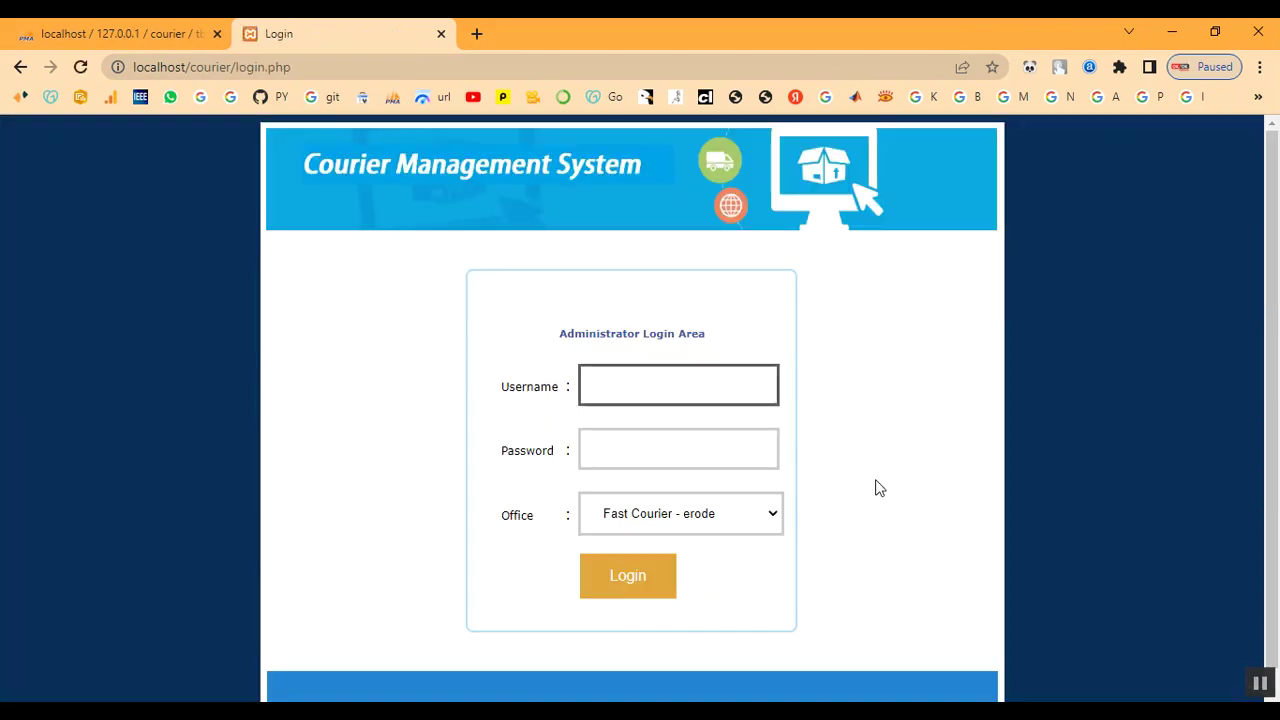
Log in as admin for Fast Courier chennai and view the chennai-to-coimbatore pickup request
type("admin")
key("Tab")
type("admin")
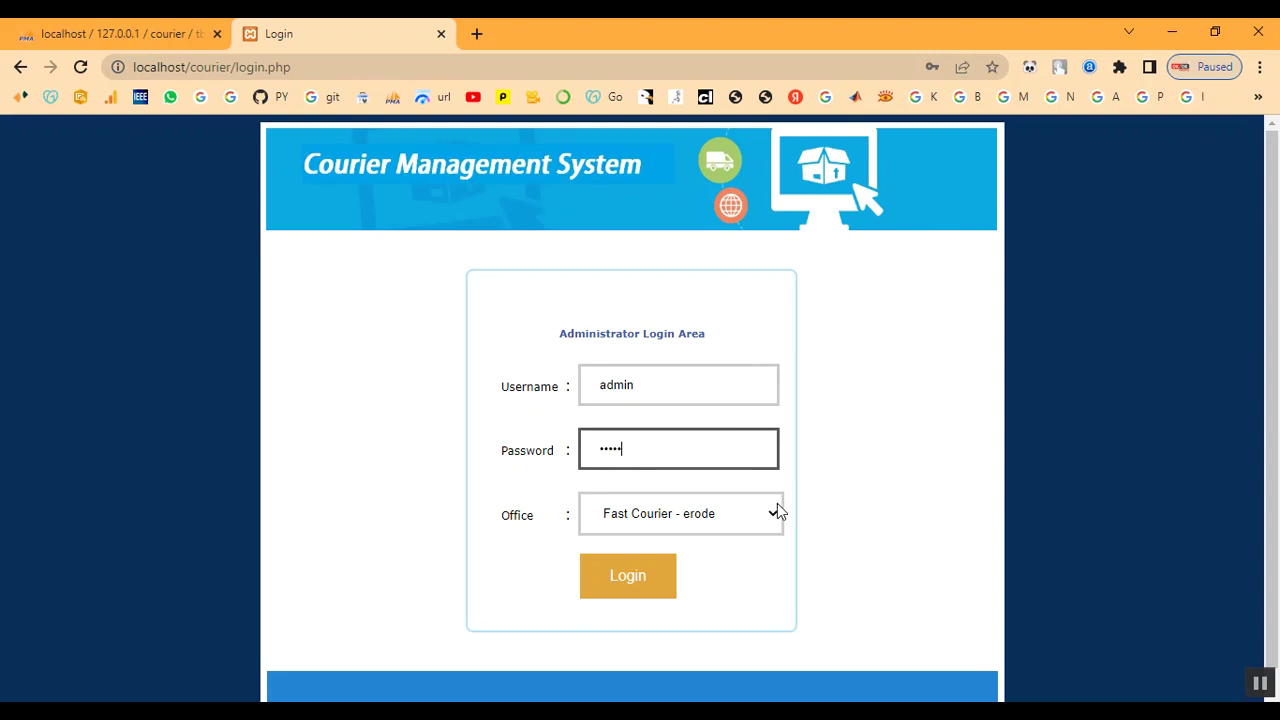
left_click(689, 517)
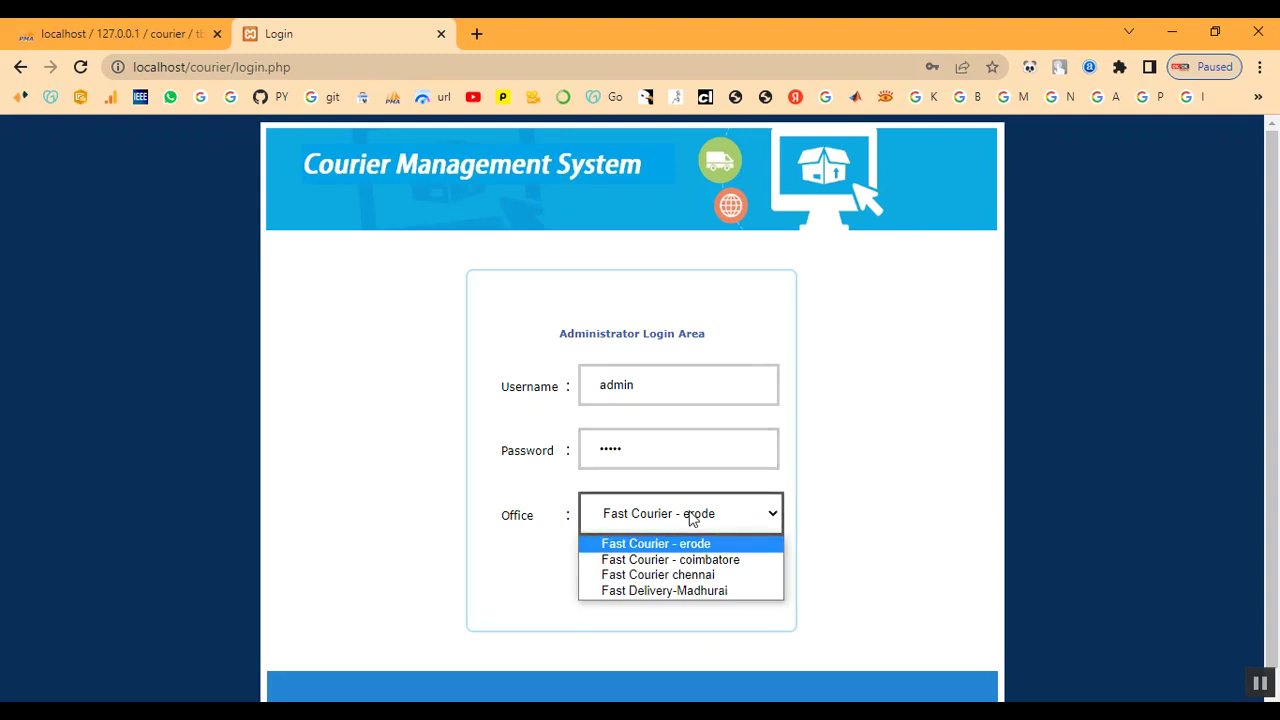
left_click(694, 577)
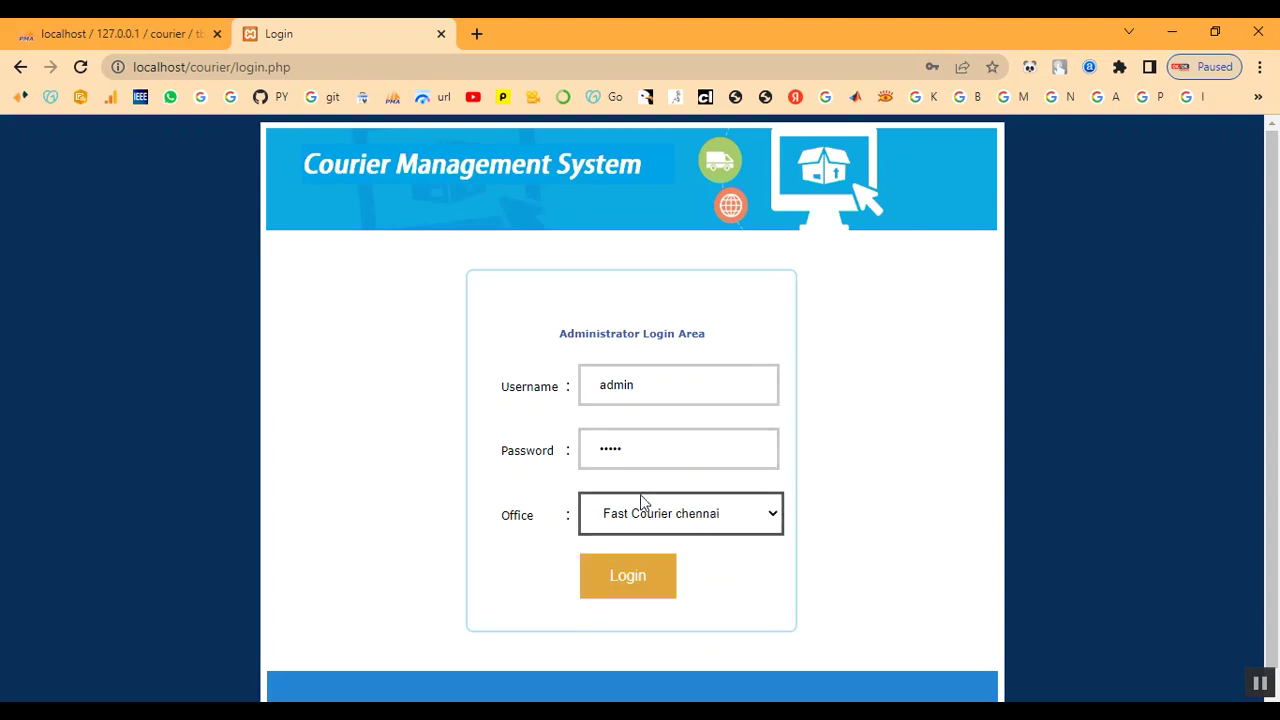
left_click(630, 578)
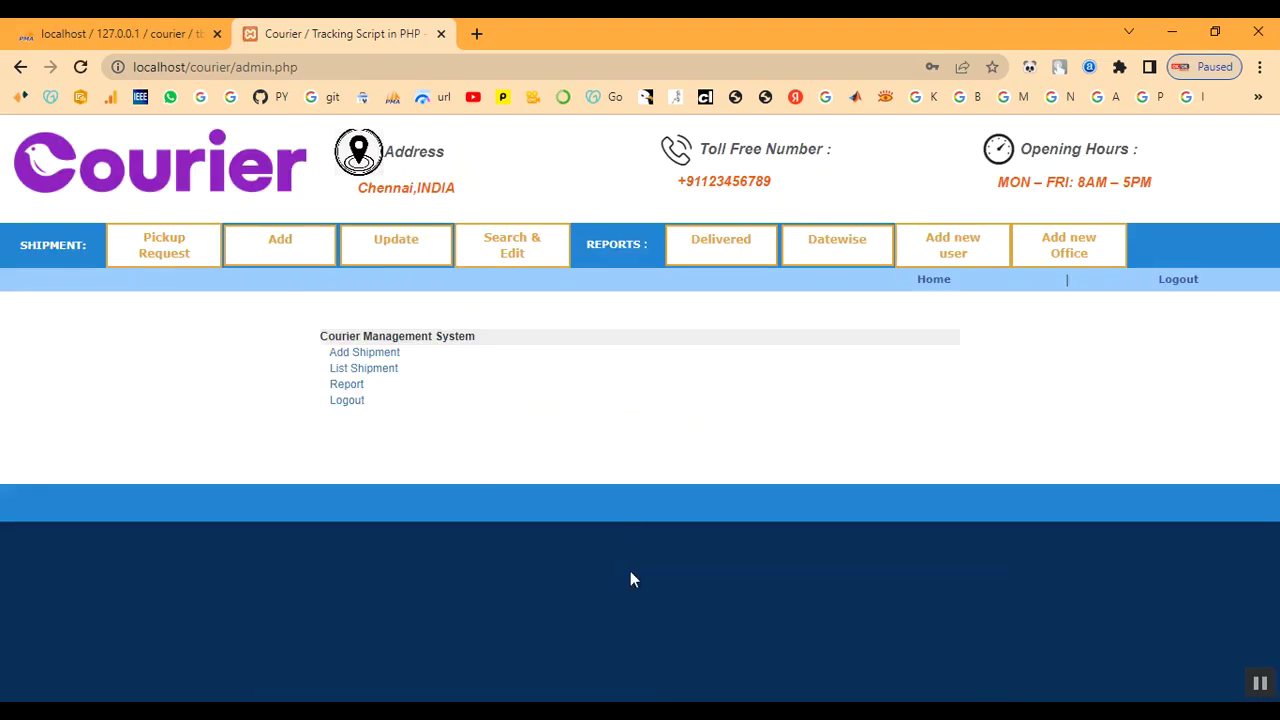
left_click(193, 265)
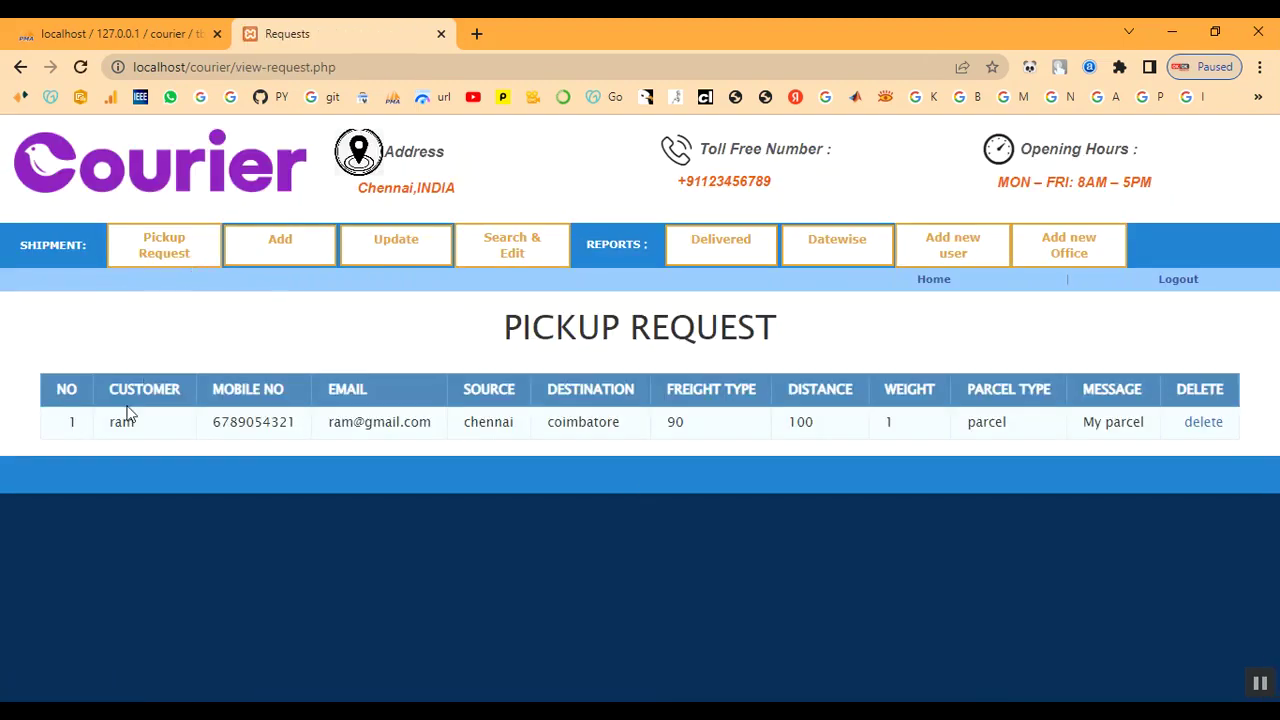
left_click_drag(110, 424, 1152, 424)
Open the Add Shipment form and enter the shipper's name, phone number and chennai address
left_click(920, 360)
left_click(309, 262)
scroll(340, 330, "down", 2)
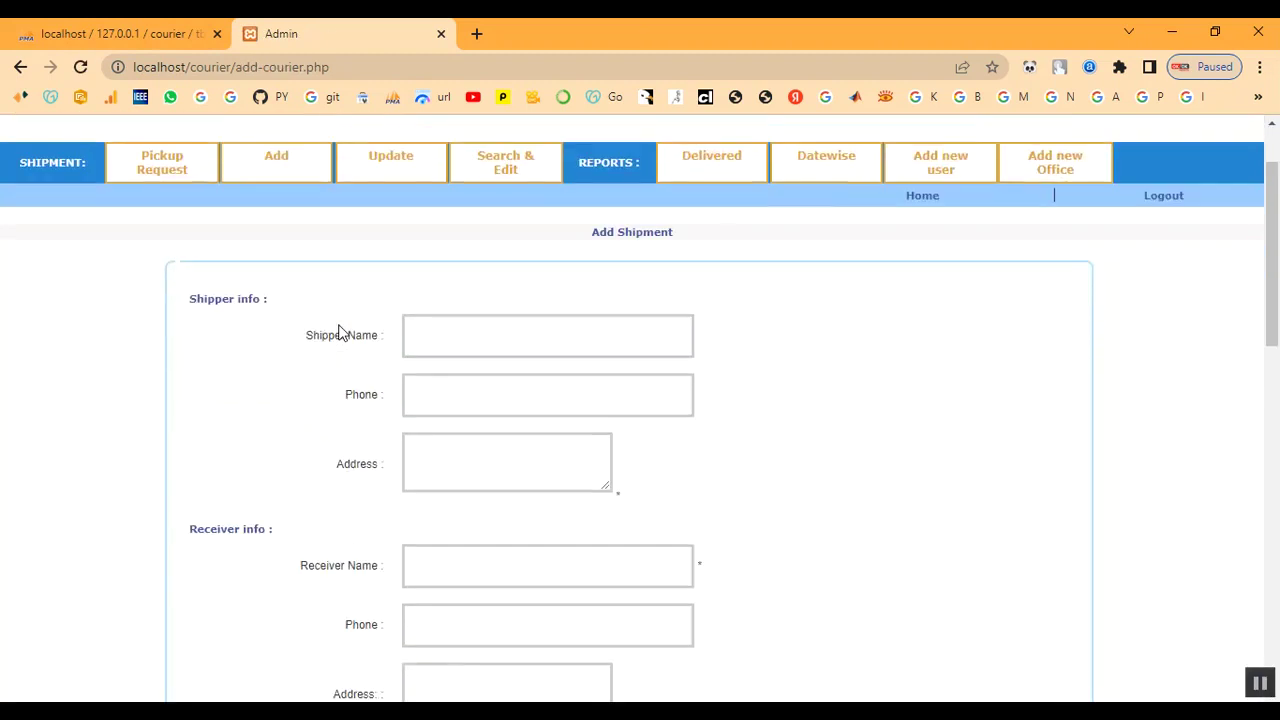
left_click(463, 250)
type("ram")
key("Tab")
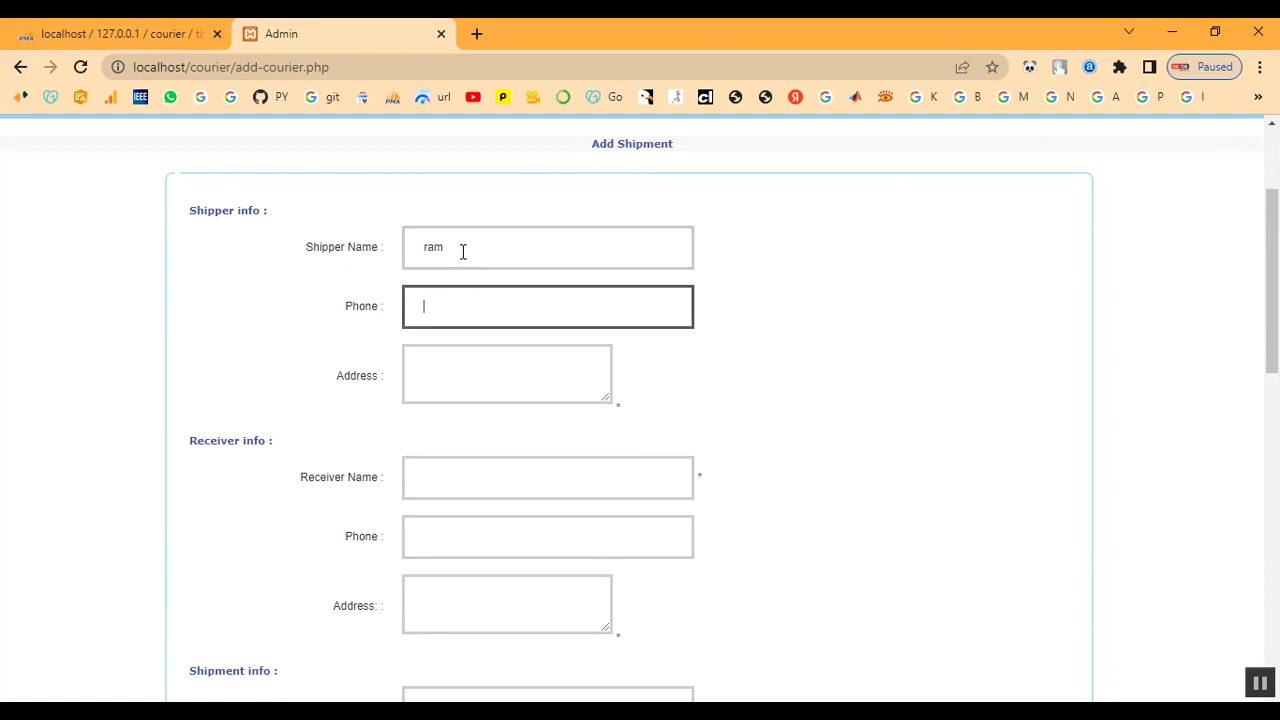
type("9123456780")
key("Tab")
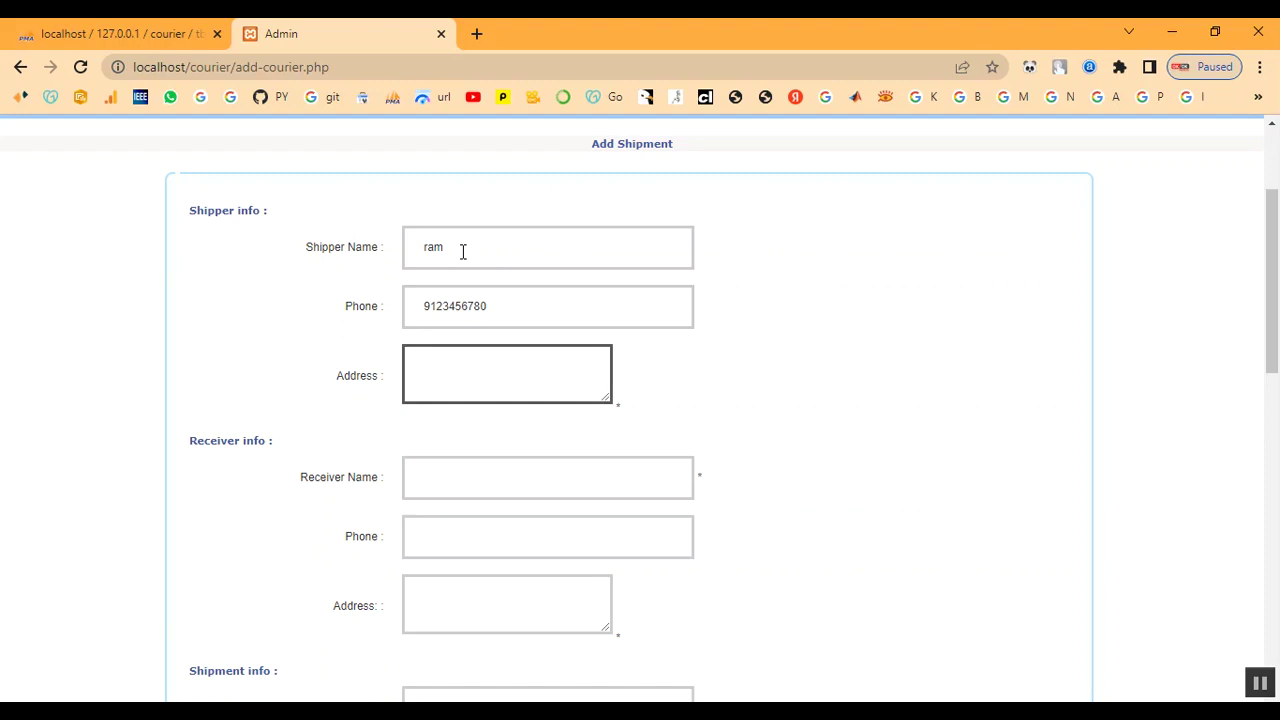
type("chennai")
Fill in the receiver's name, phone number and coimbatore address
key("Tab")
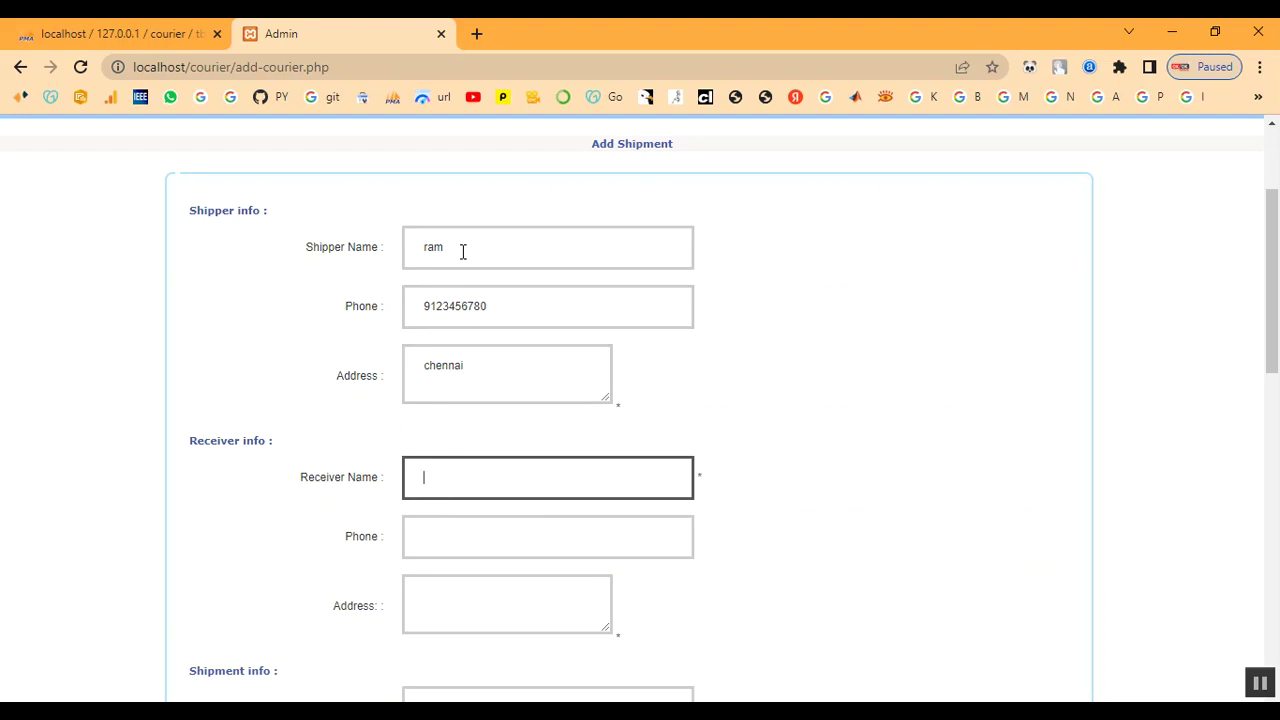
type("abu")
key("Tab")
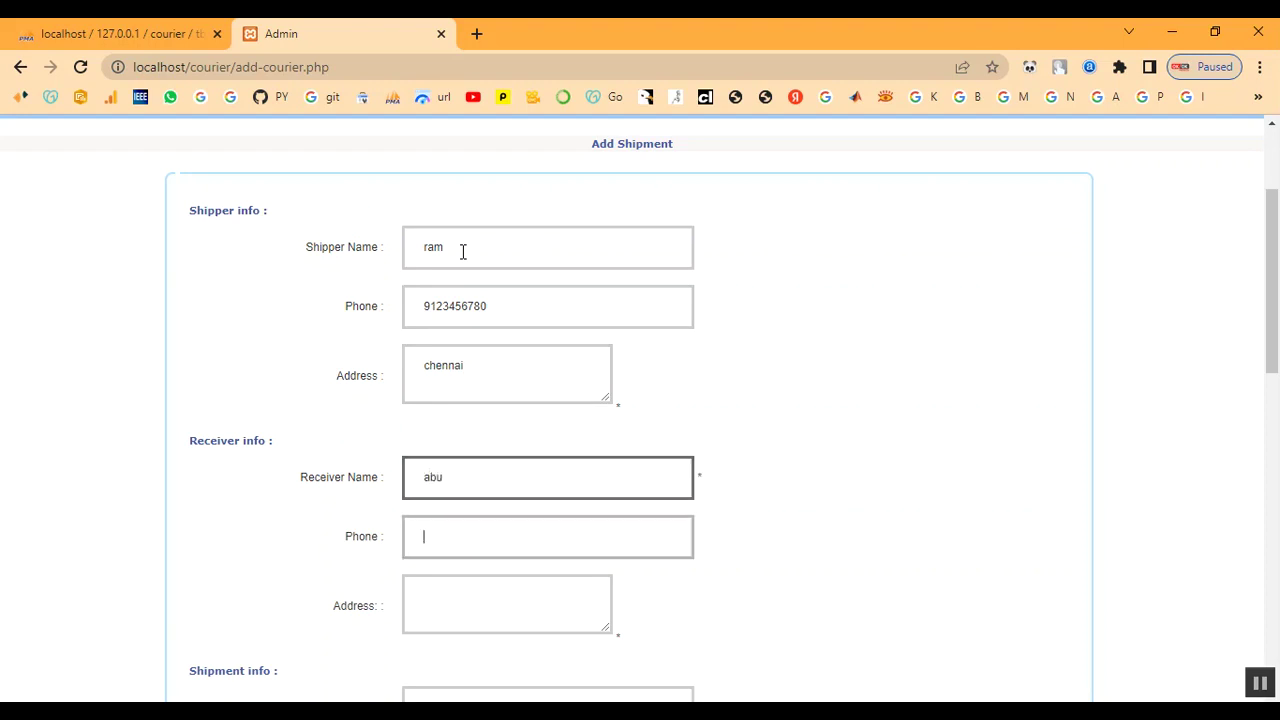
type("8123456780")
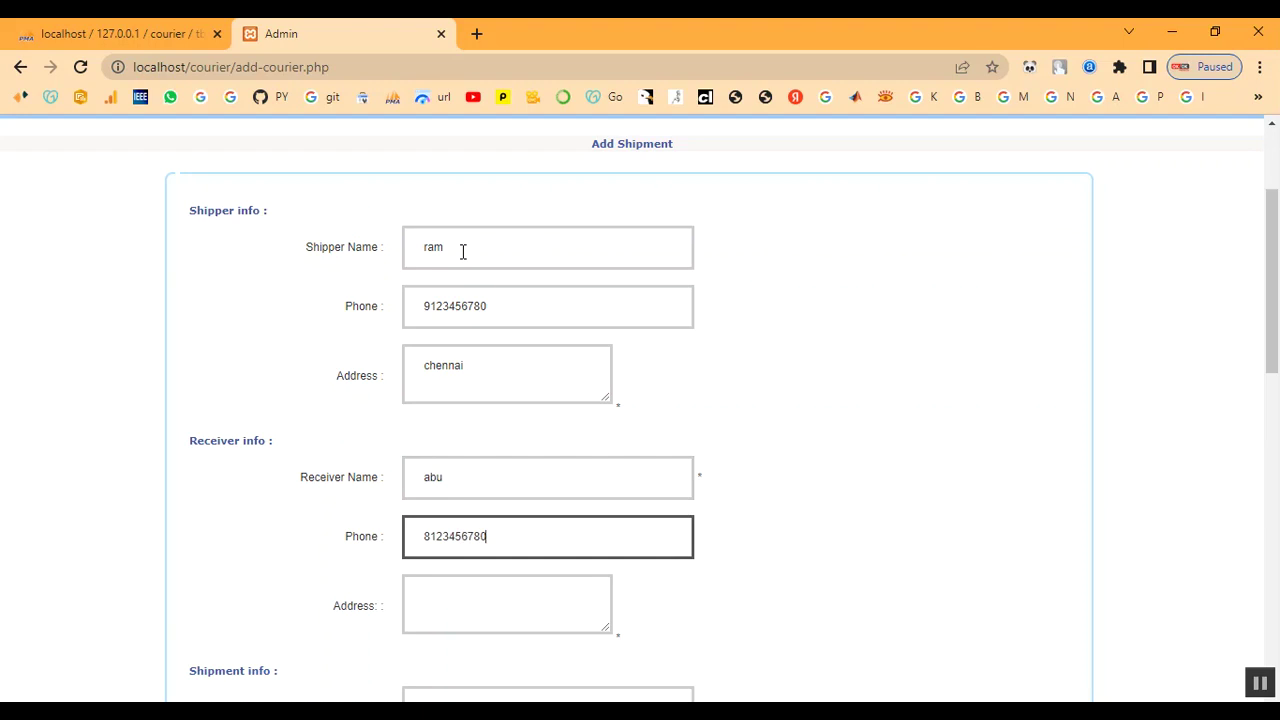
key("Tab")
type("c")
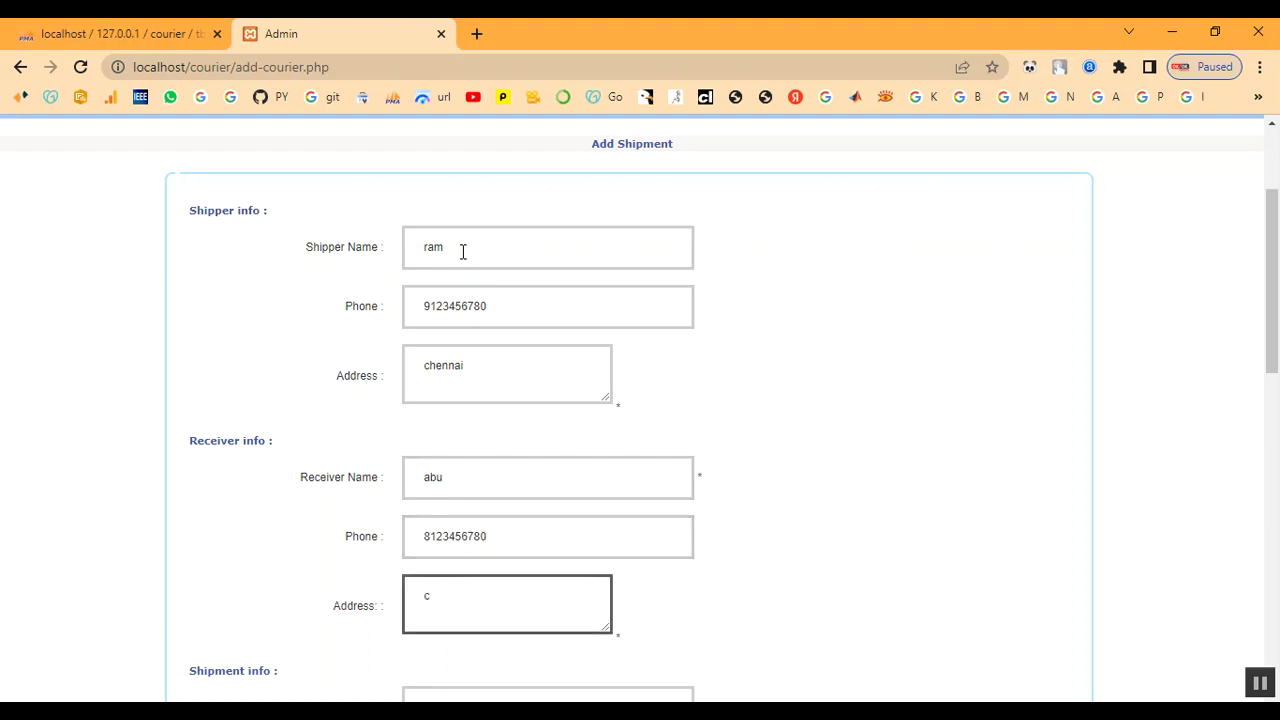
type("oimbatore")
Review consignment BGT96LVD's shipment info, keep type Documents, and enter weight 1
scroll(649, 290, "down", 3)
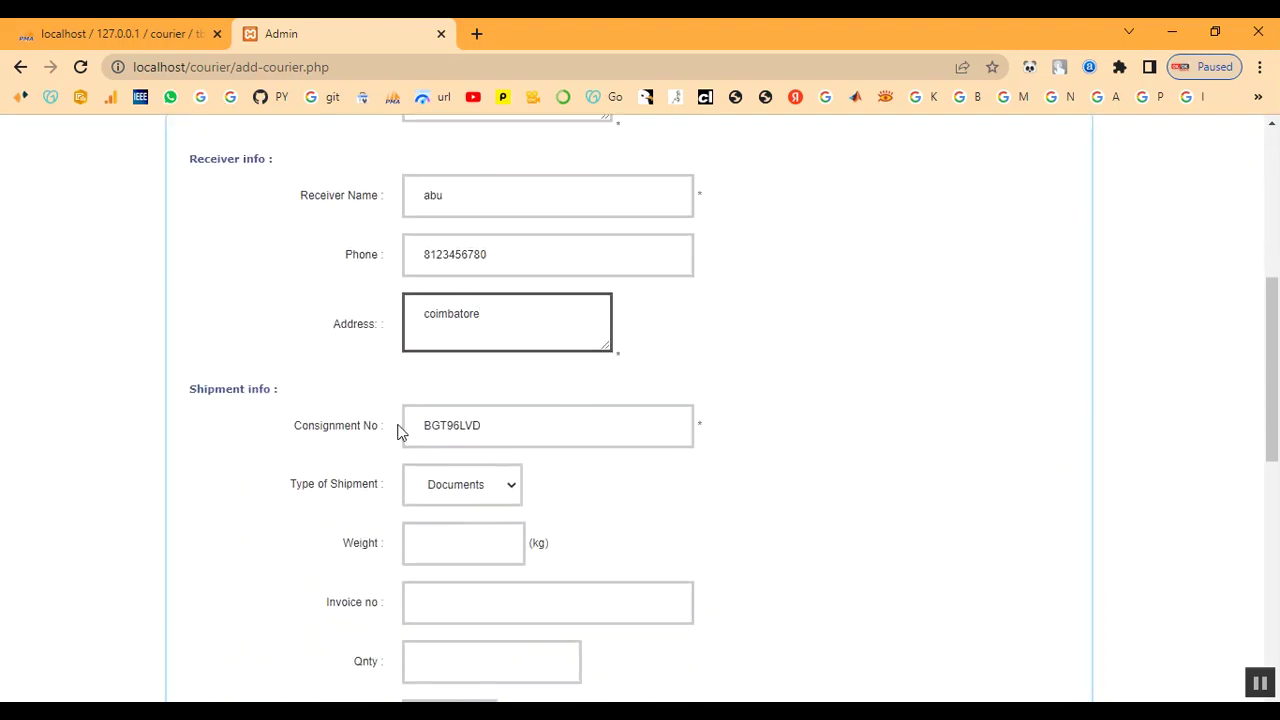
left_click_drag(421, 425, 506, 426)
left_click(507, 425)
left_click_drag(190, 388, 317, 400)
left_click(335, 398)
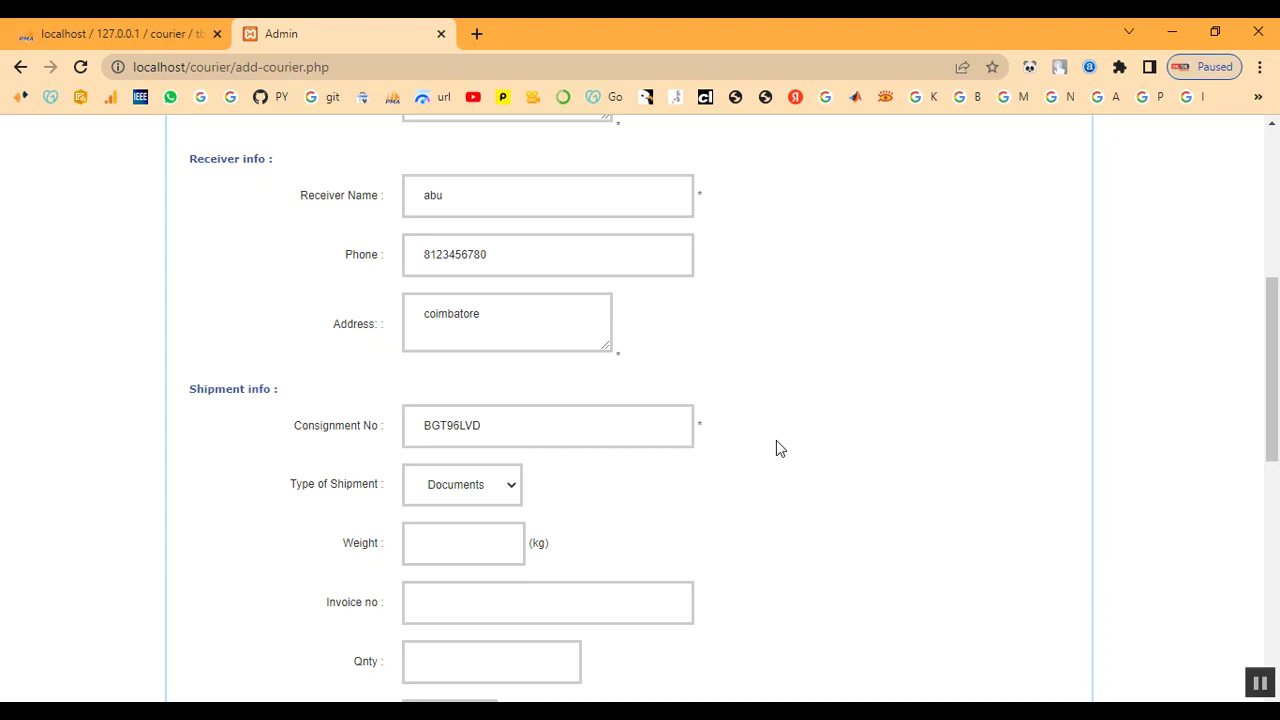
left_click(455, 492)
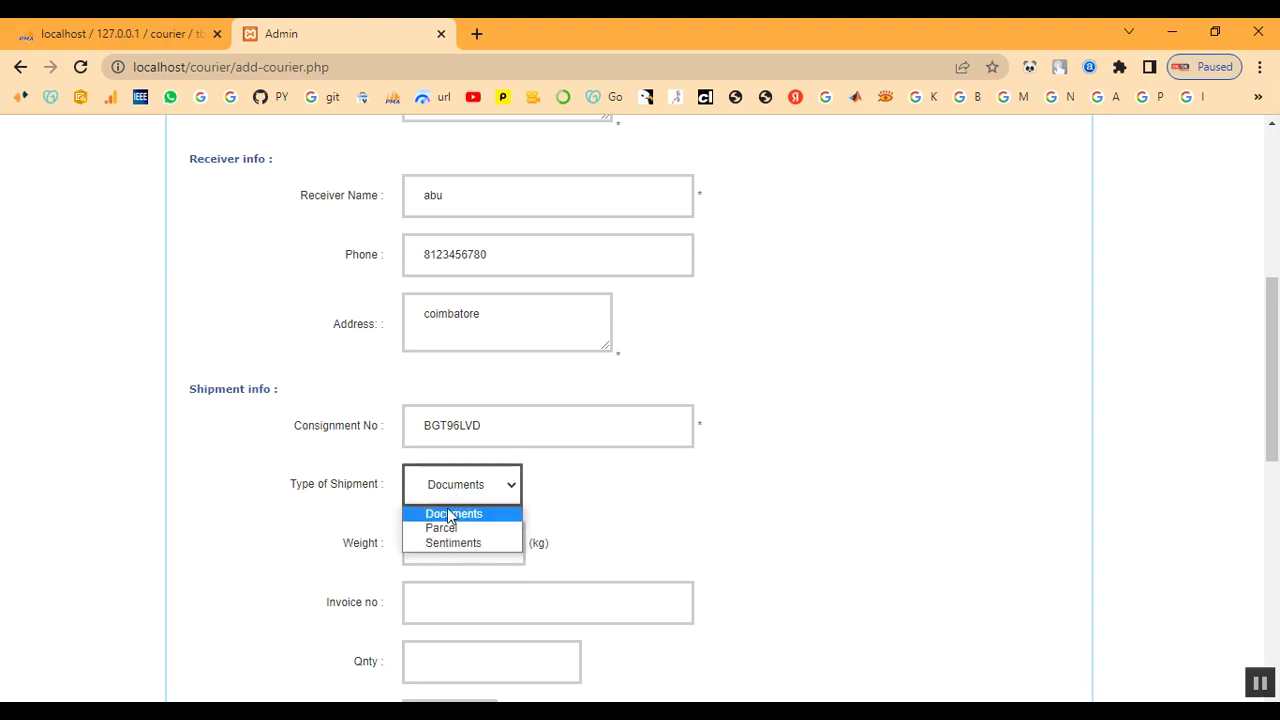
left_click(450, 516)
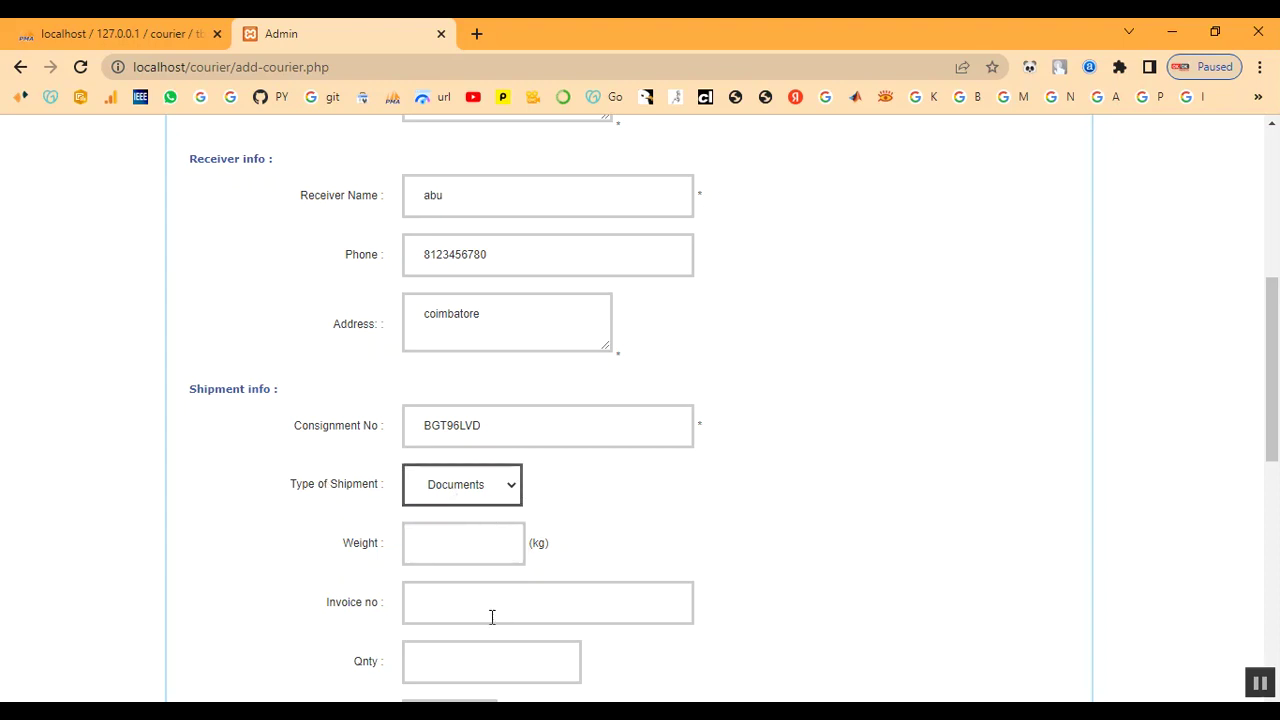
left_click(458, 550)
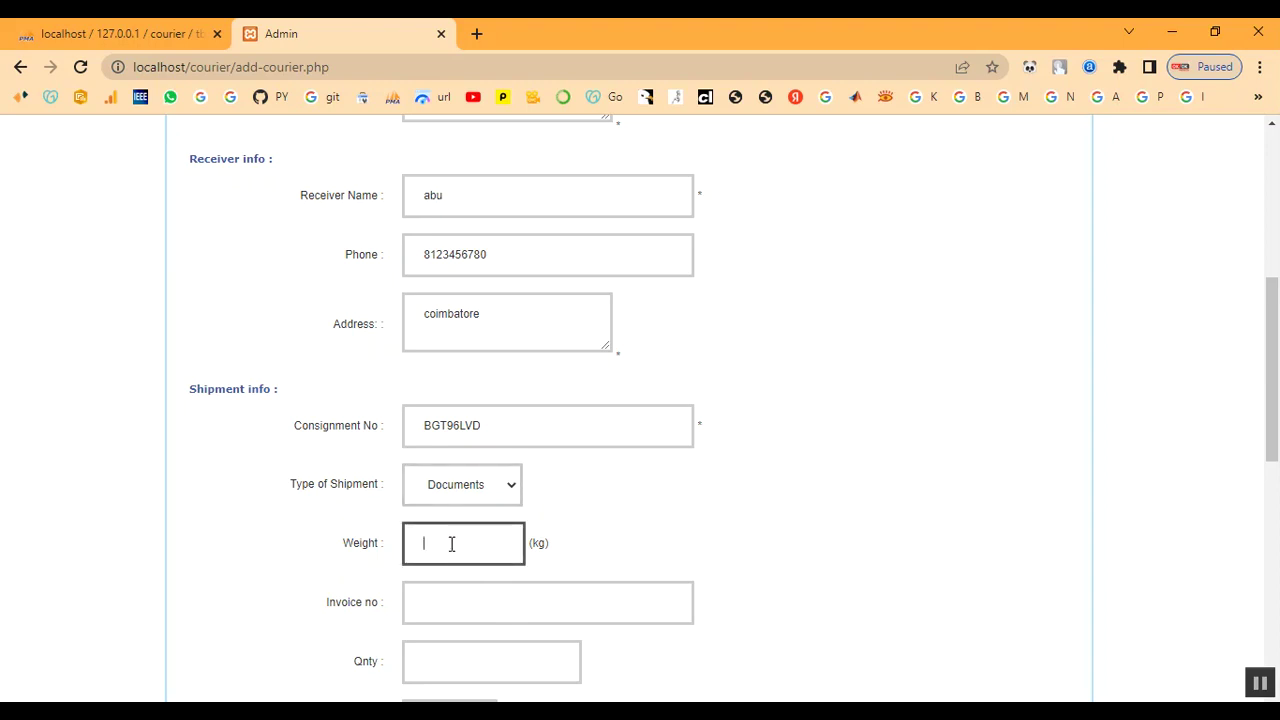
type("1")
Enter invoice number 456 and quantity 1
scroll(520, 578, "down", 1)
scroll(520, 578, "down", 1)
left_click(444, 520)
type("456")
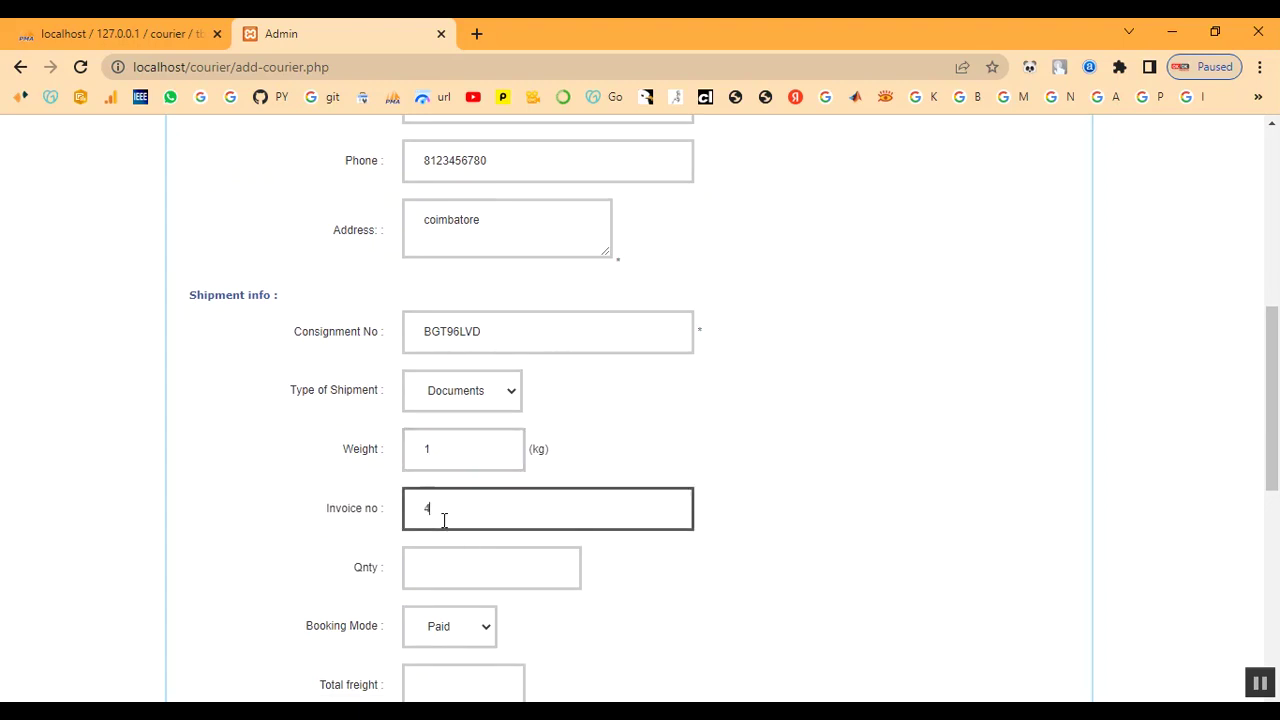
left_click(445, 568)
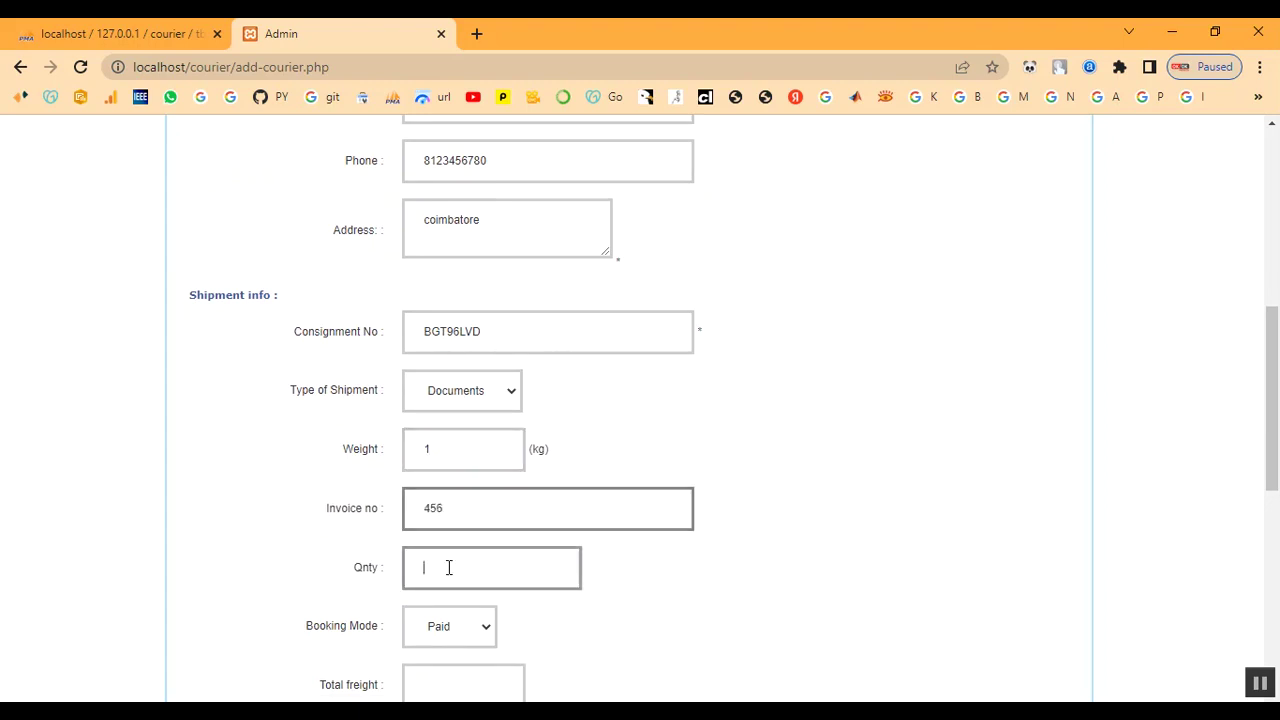
type("1")
Set booking mode Paid, total freight 1, and transport mode Train
scroll(227, 393, "down", 1)
scroll(227, 393, "down", 1)
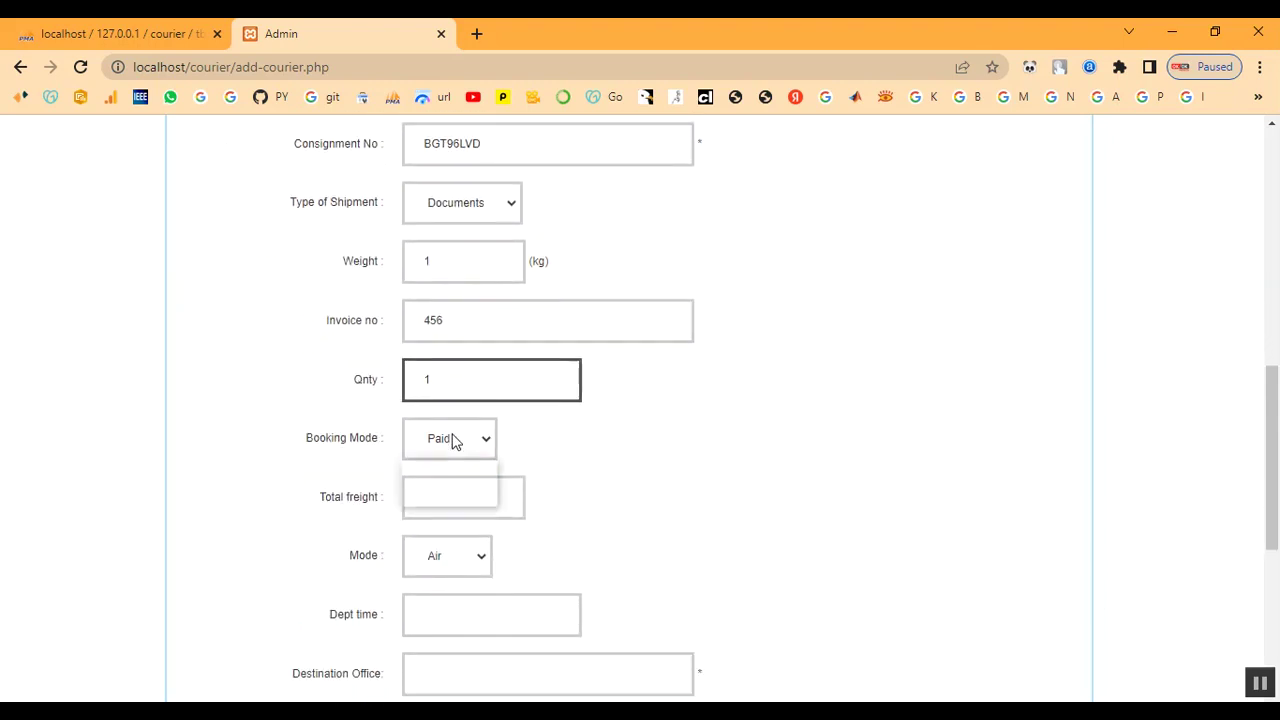
left_click(450, 440)
left_click(436, 469)
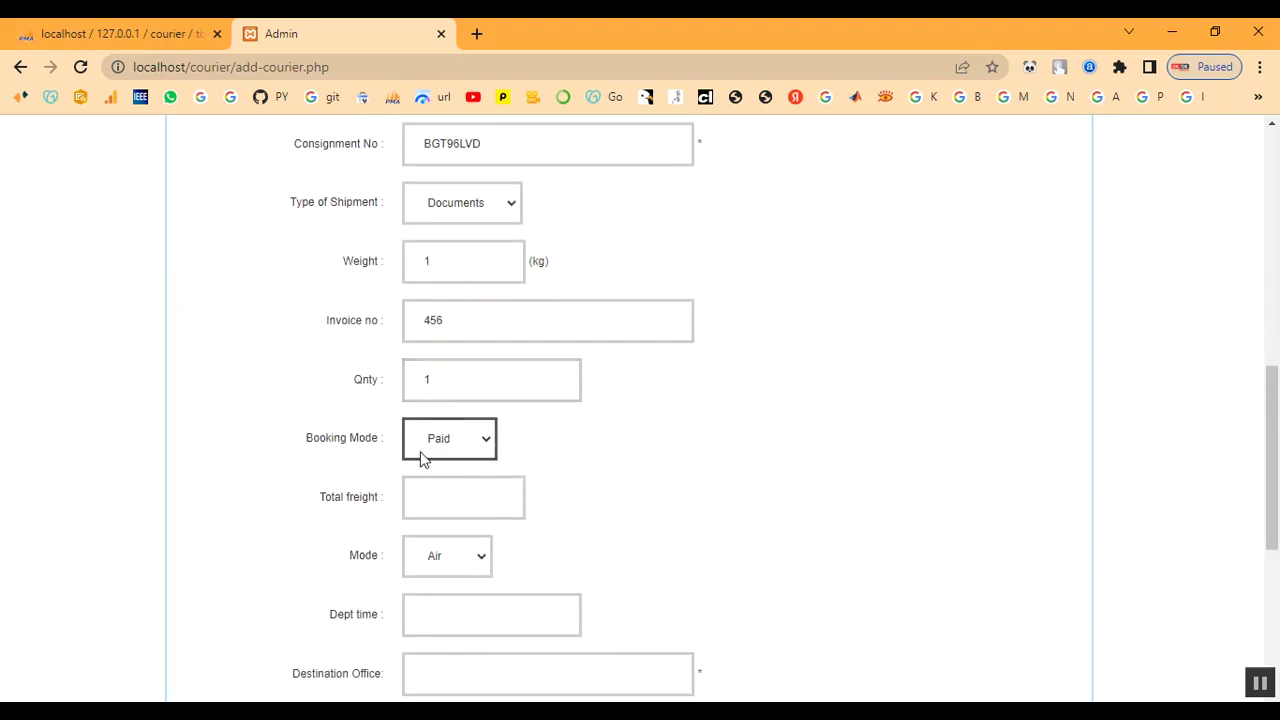
scroll(462, 496, "down", 1)
left_click(441, 409)
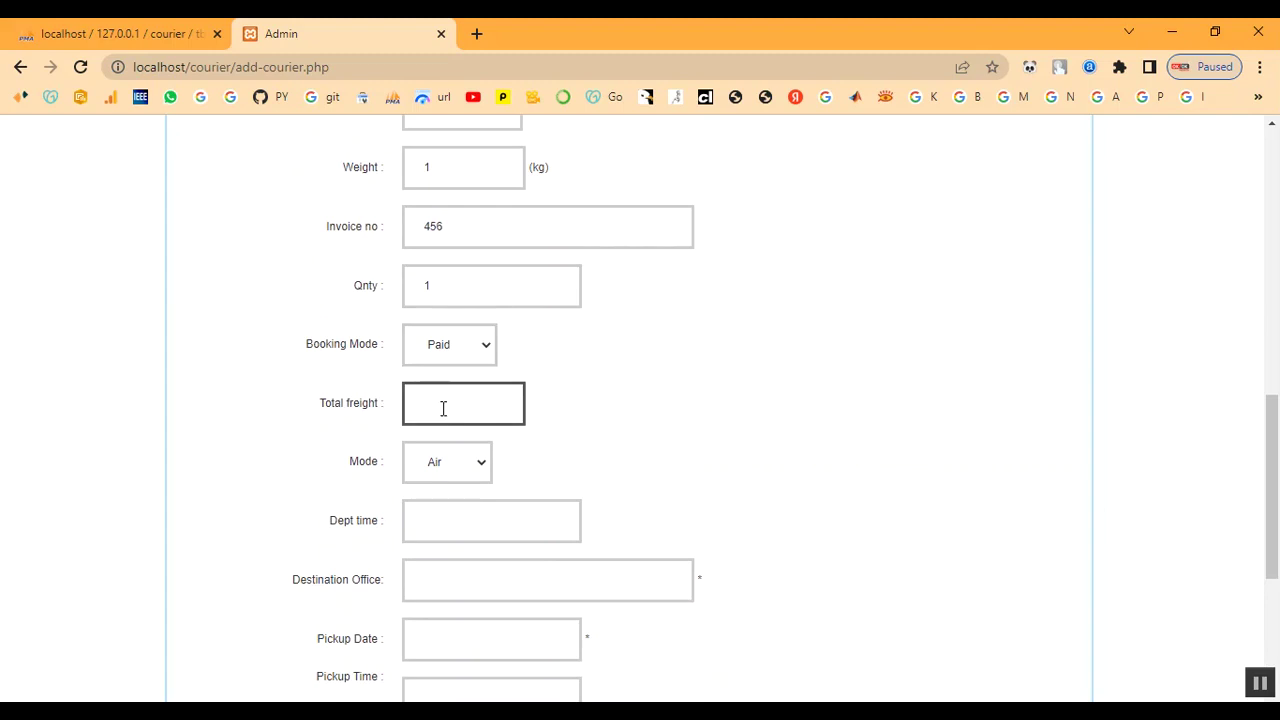
type("1")
left_click(462, 465)
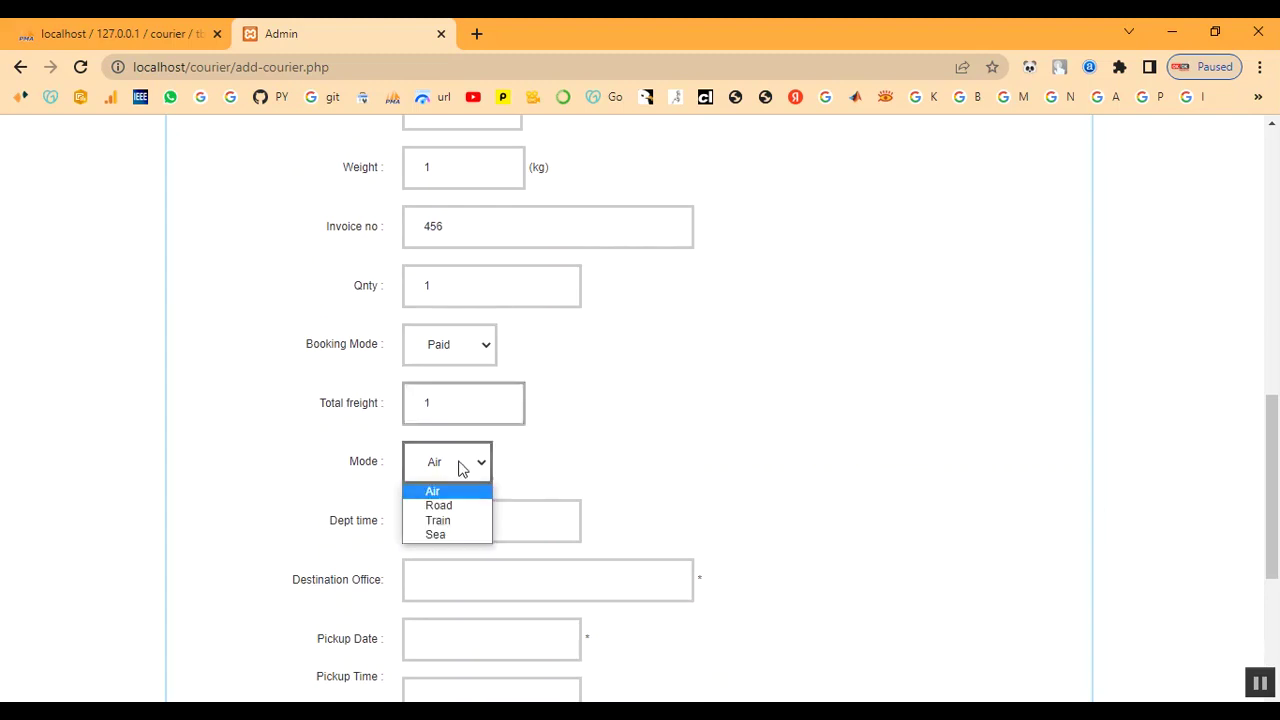
left_click(441, 522)
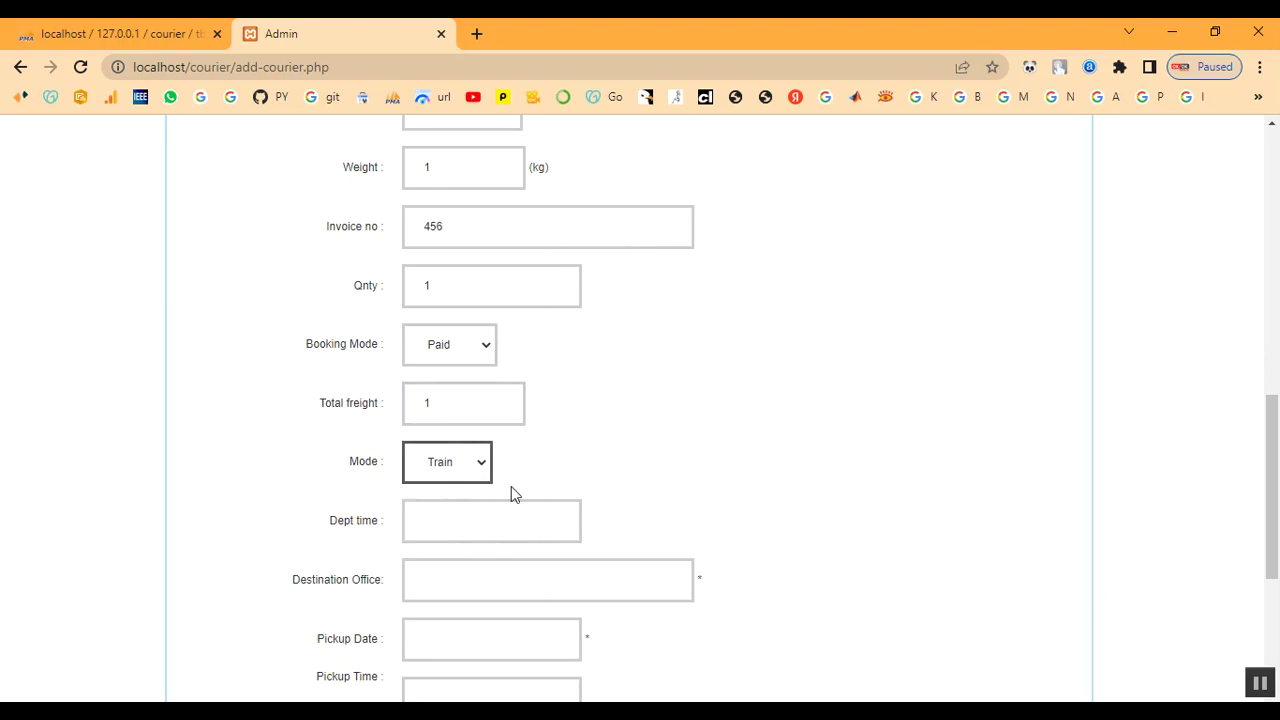
scroll(511, 486, "down", 1)
left_click(430, 430)
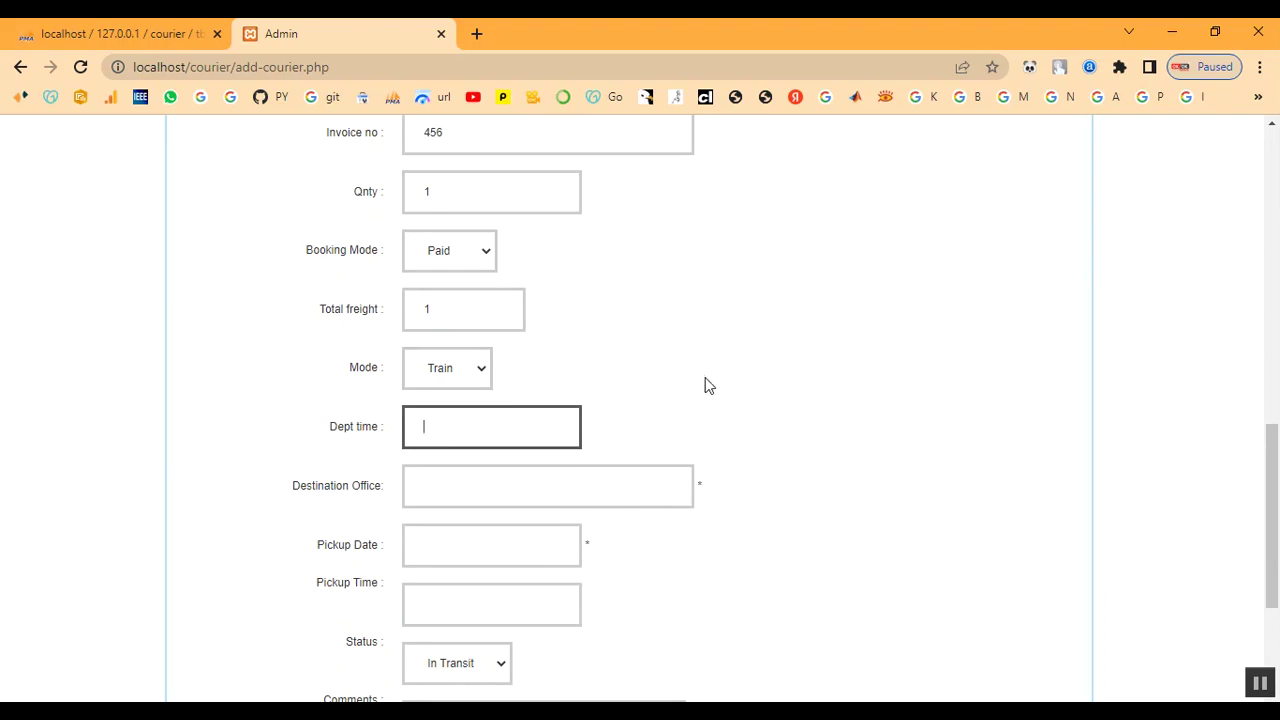
Enter departure time 10.00am and destination office coimbatore
type("10.00am")
left_click(516, 484)
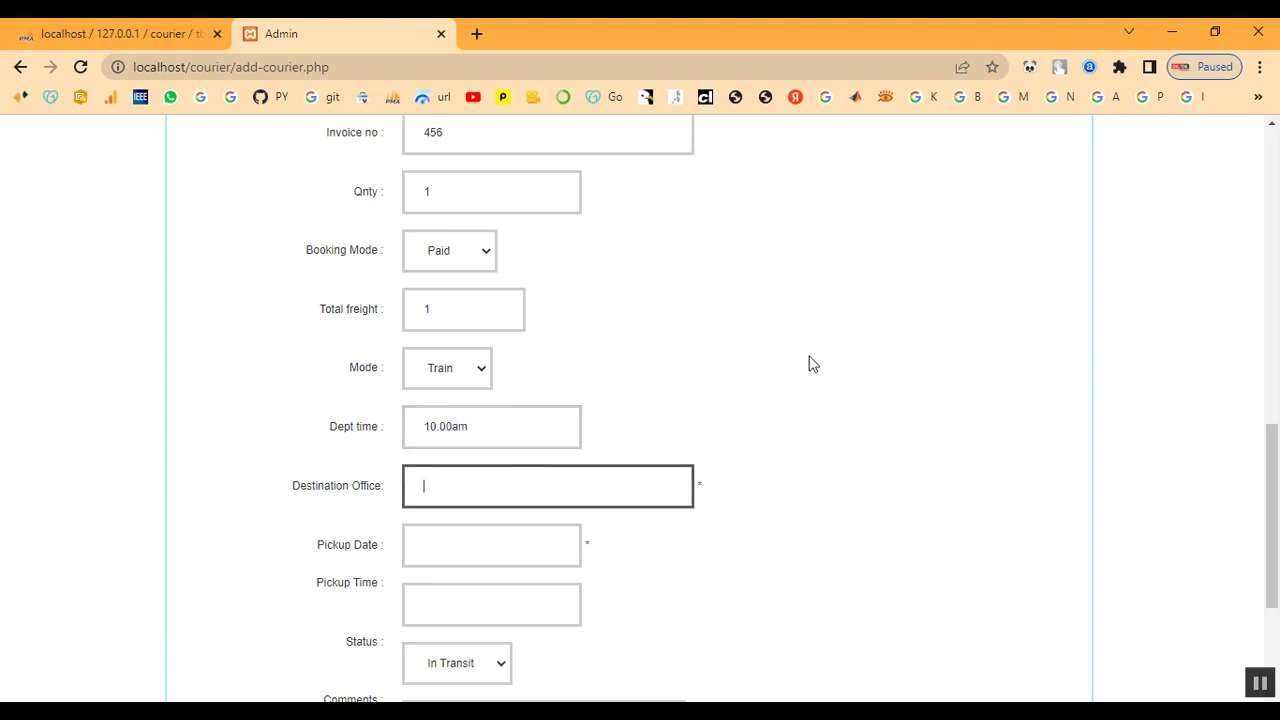
type("coimbatore")
key("Tab")
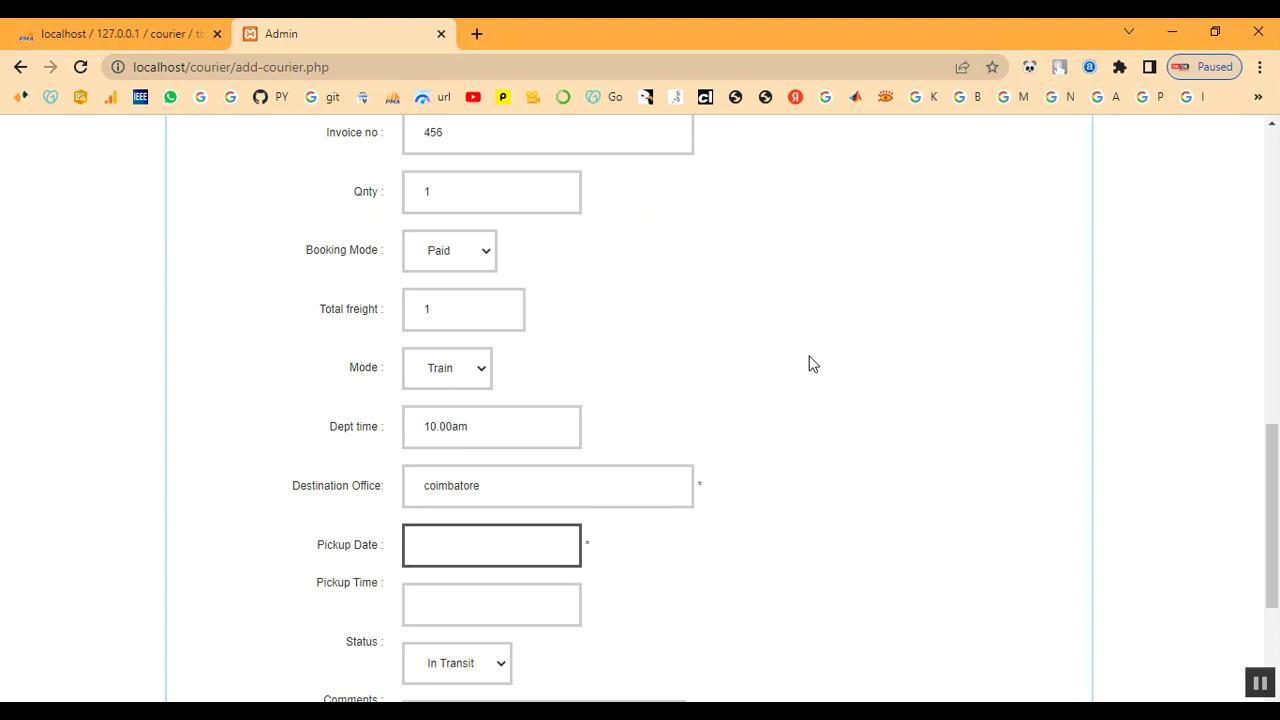
Pick a first pickup date, tidy the pickup time, and keep status In Transit
left_click(452, 546)
scroll(452, 546, "down", 3)
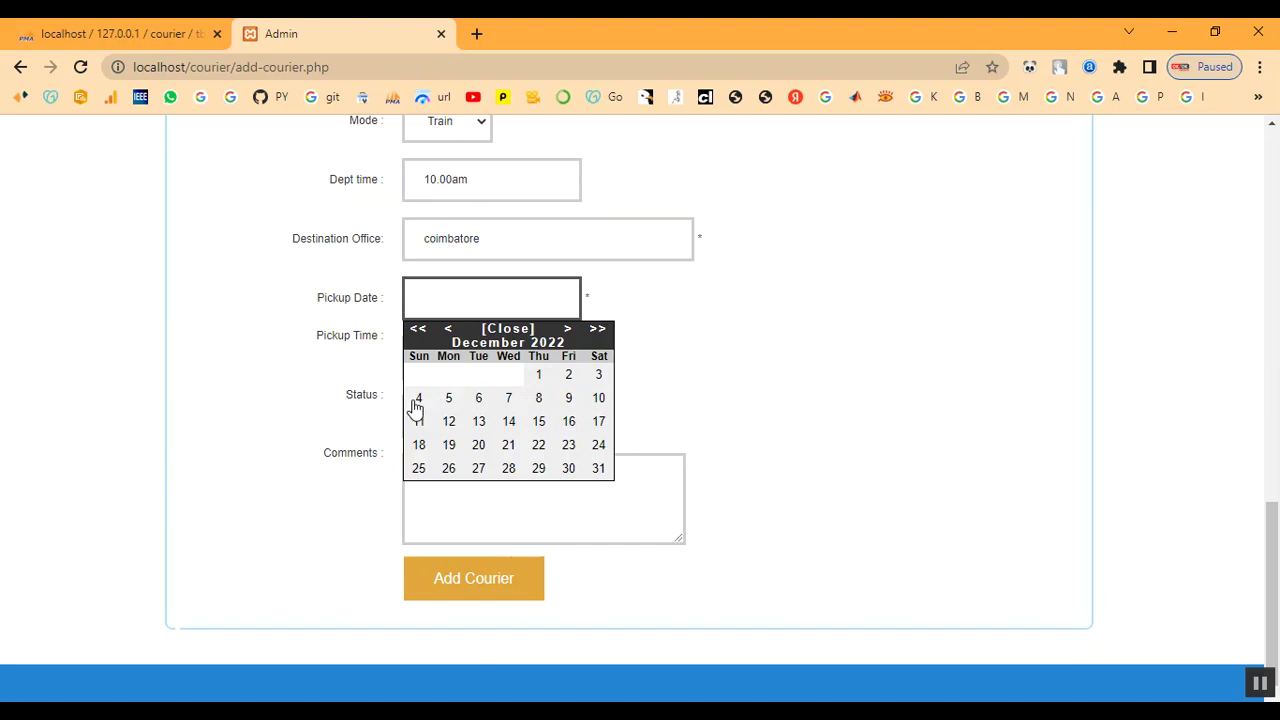
left_click(418, 402)
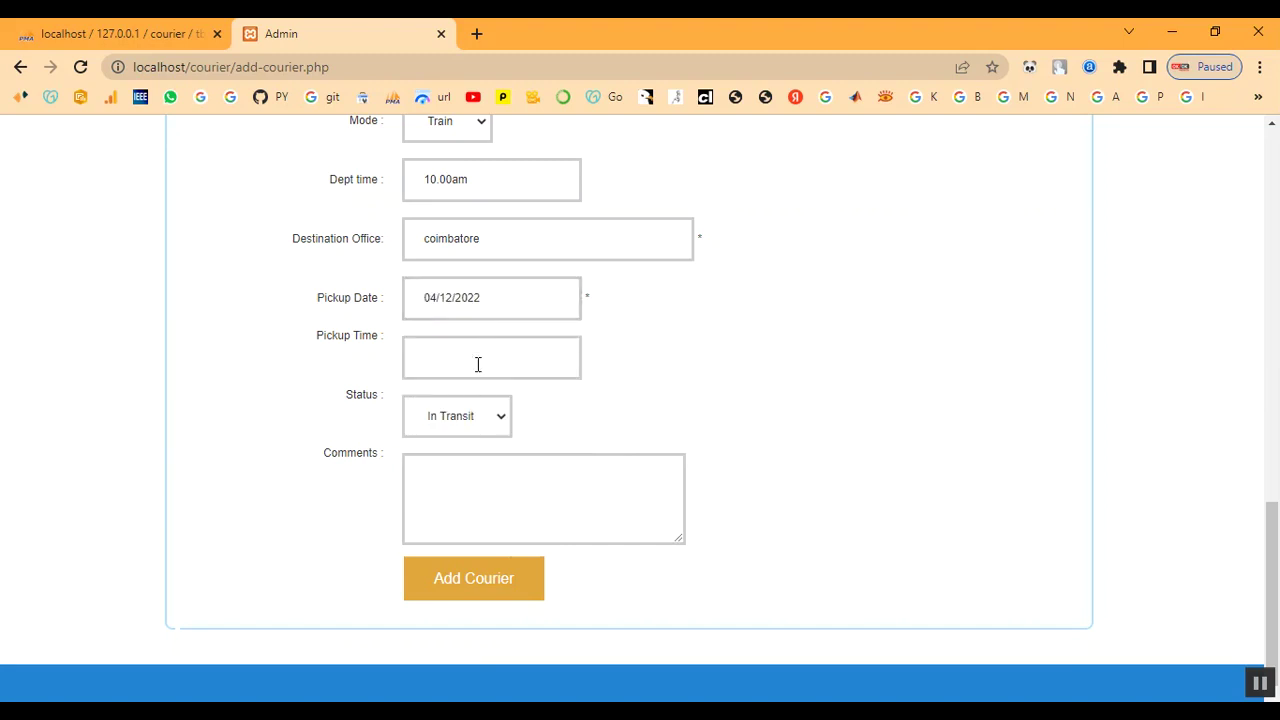
left_click(441, 361)
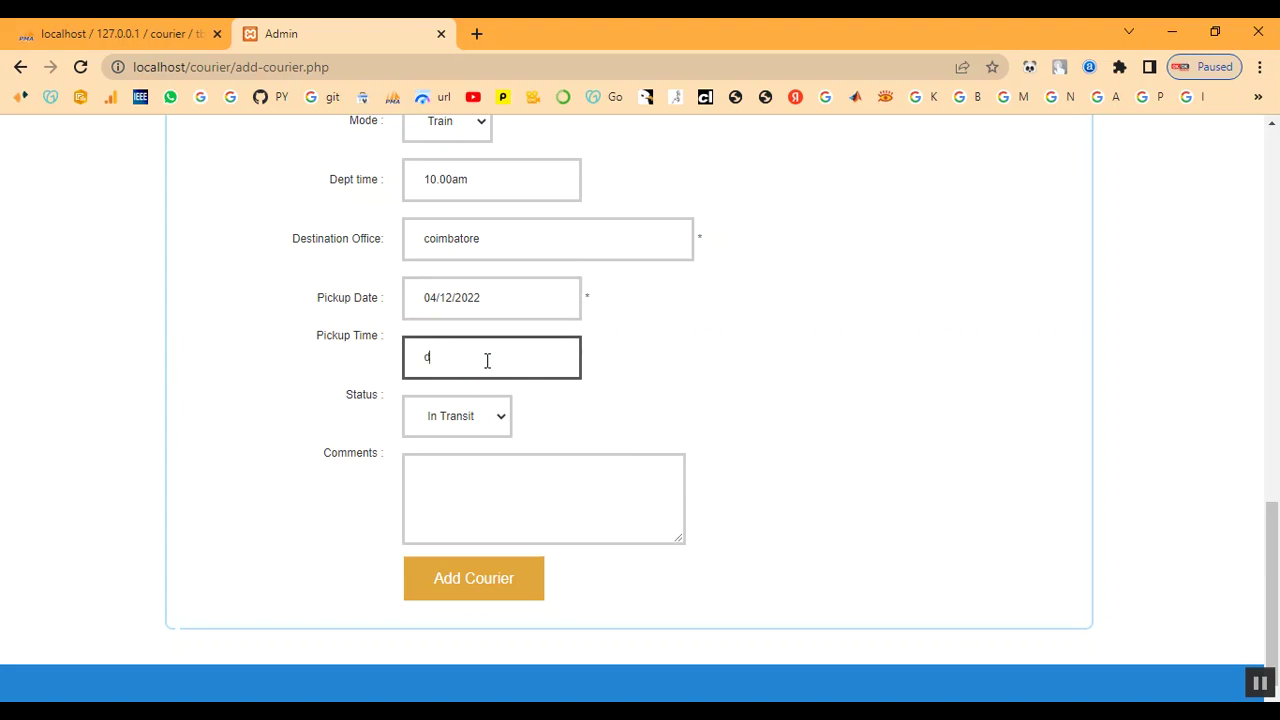
key("BackSpace")
left_click(476, 412)
left_click(464, 445)
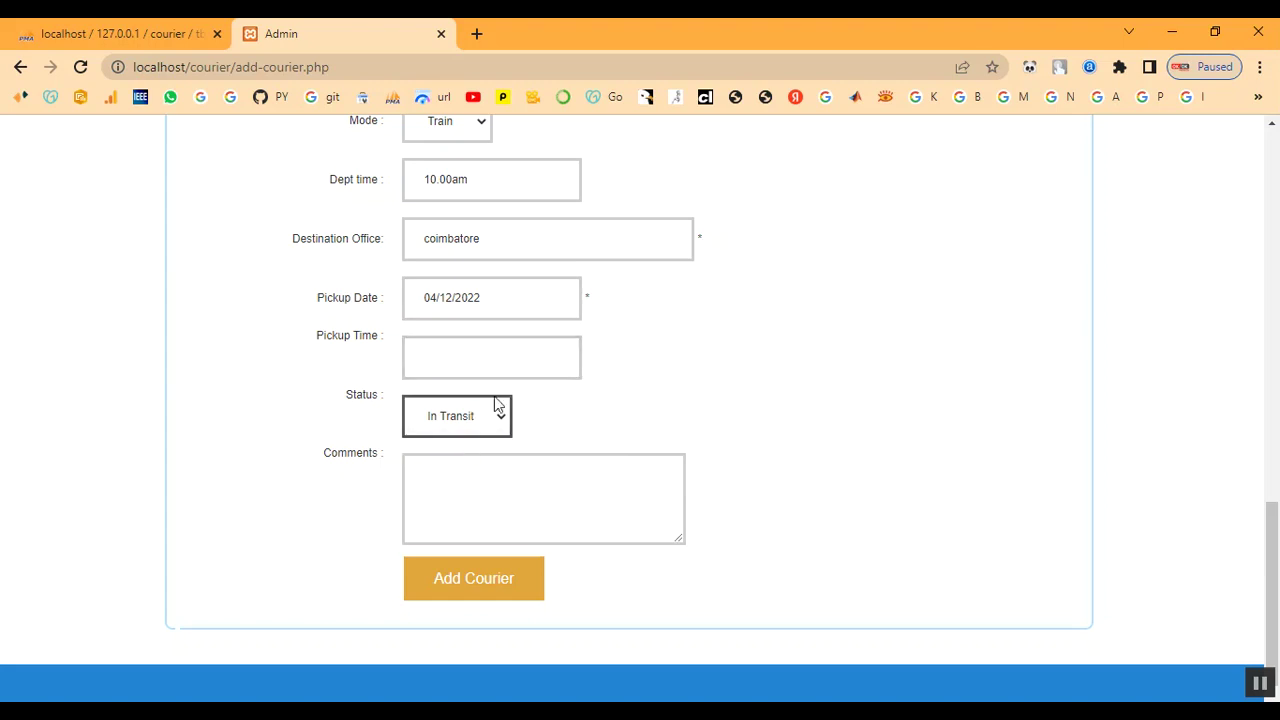
Set the pickup date to 05/12/2022 and pickup time to 10.00am
left_click(516, 304)
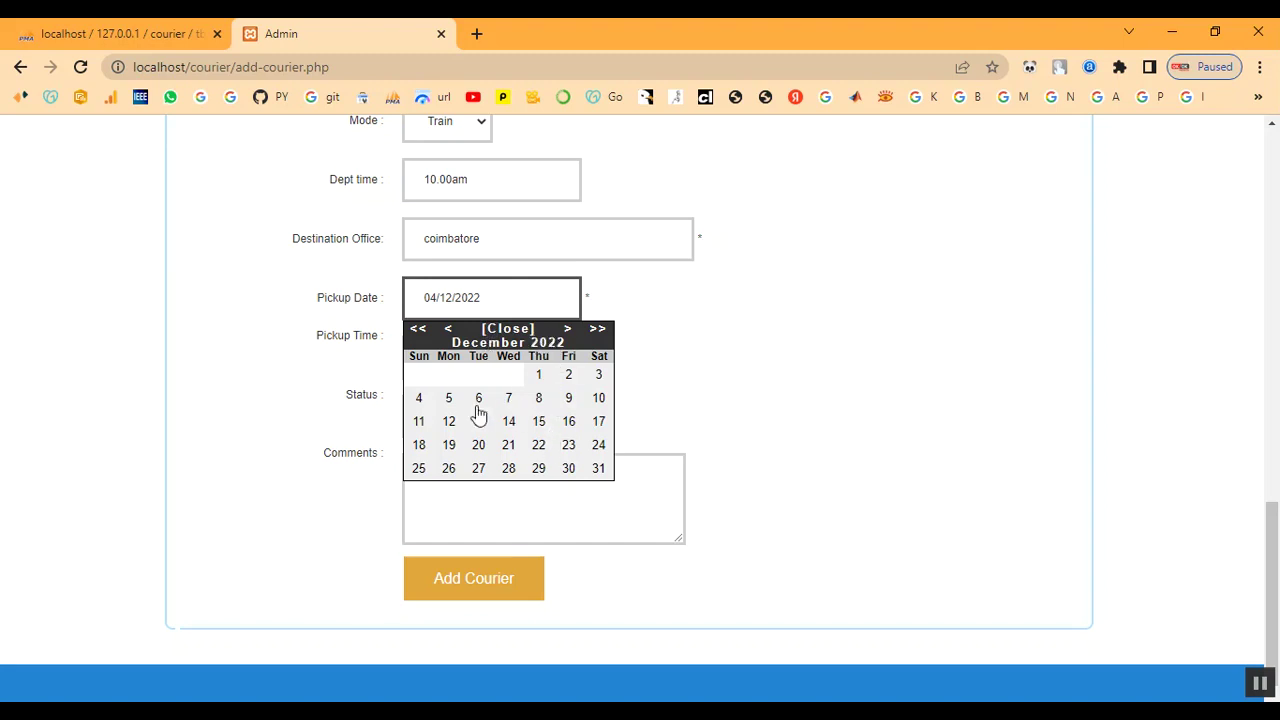
left_click(458, 399)
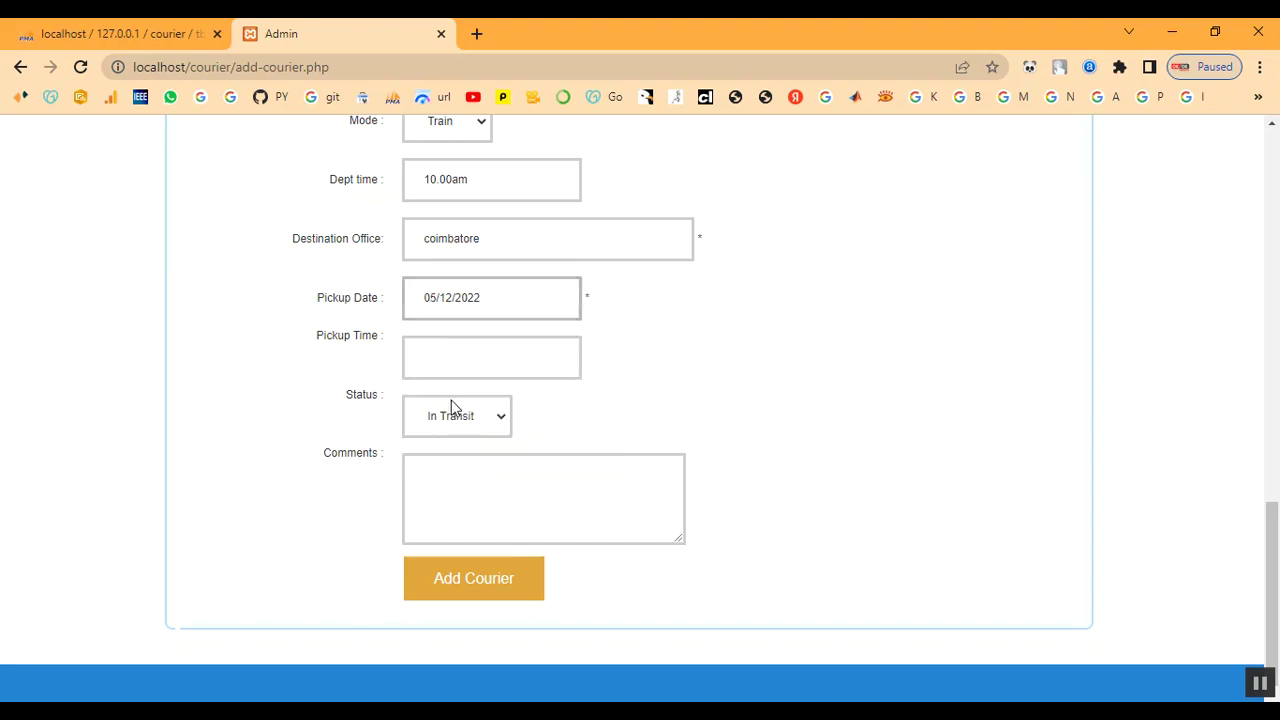
left_click(450, 354)
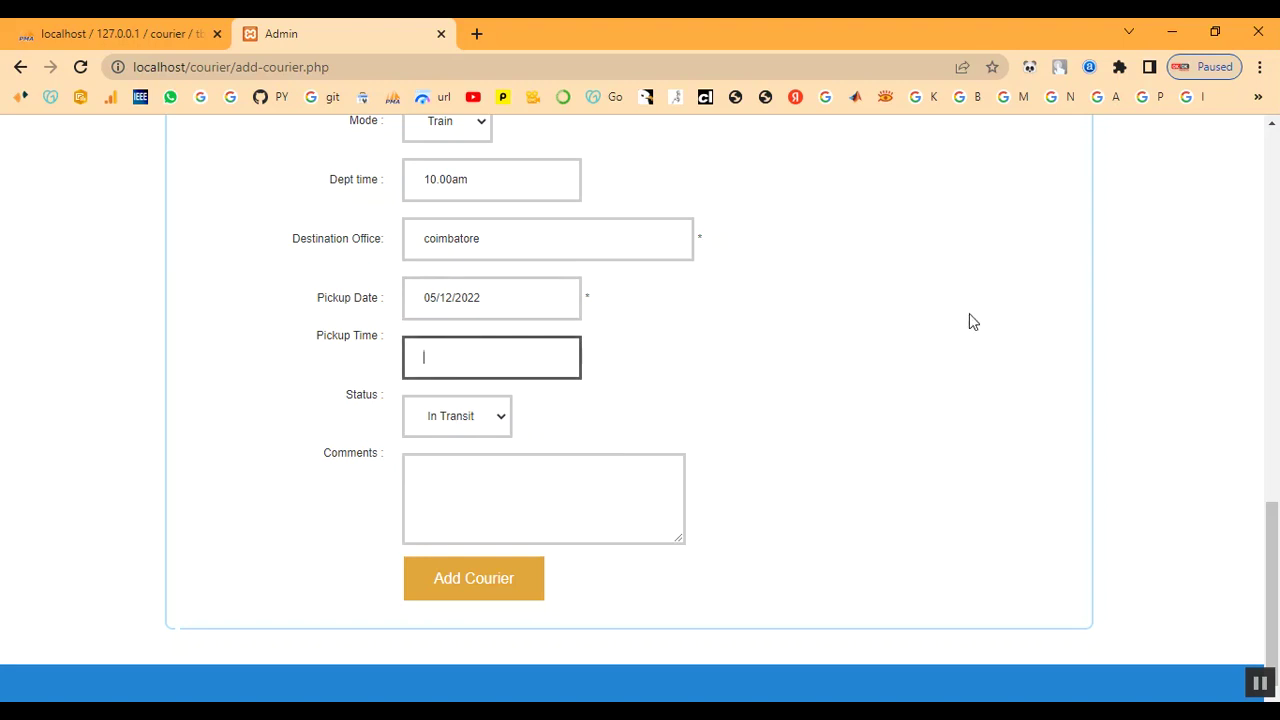
type("10.amm")
key("BackSpace")
type("00am")
Write the comment 'Your Parcel Reached Sucessfull'
left_click(444, 482)
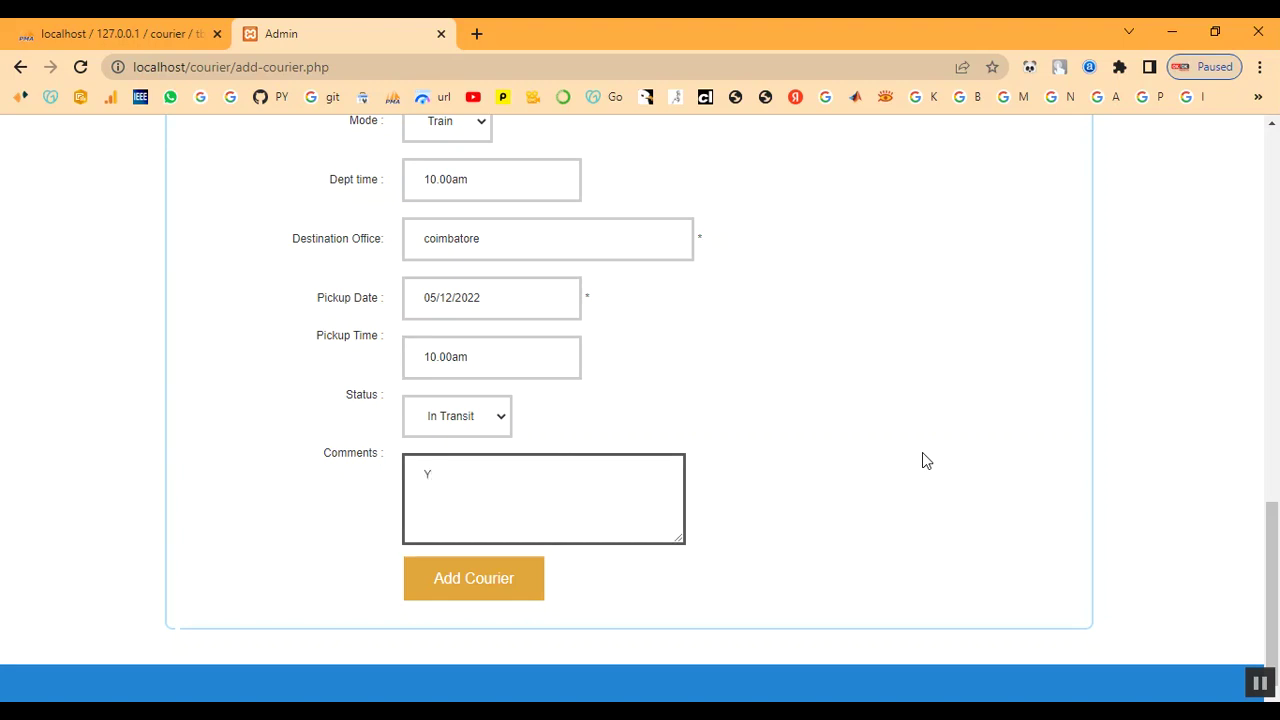
type("Your Parcel")
type("Reach")
type("ed Su")
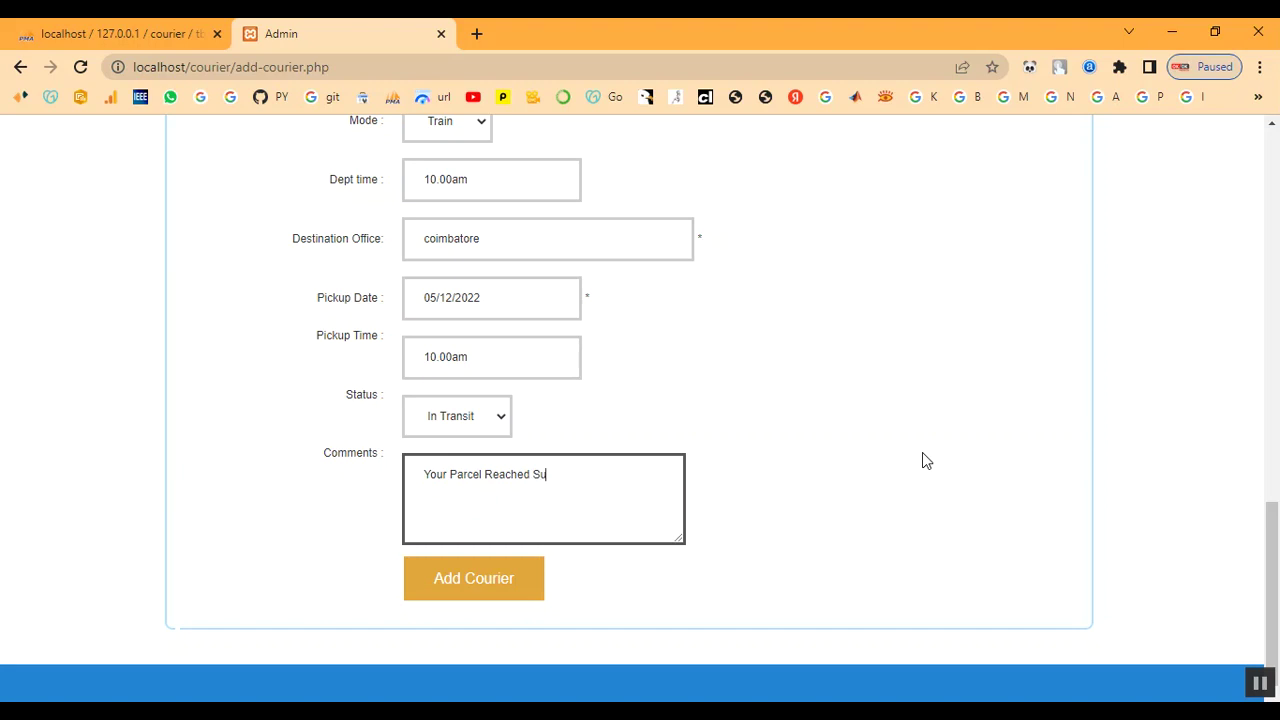
type("cessfully")
Save courier BGT96LVD and check it in the Update Shipment list as In Transit, pickup 05/12/2022 10.00am
left_click(521, 582)
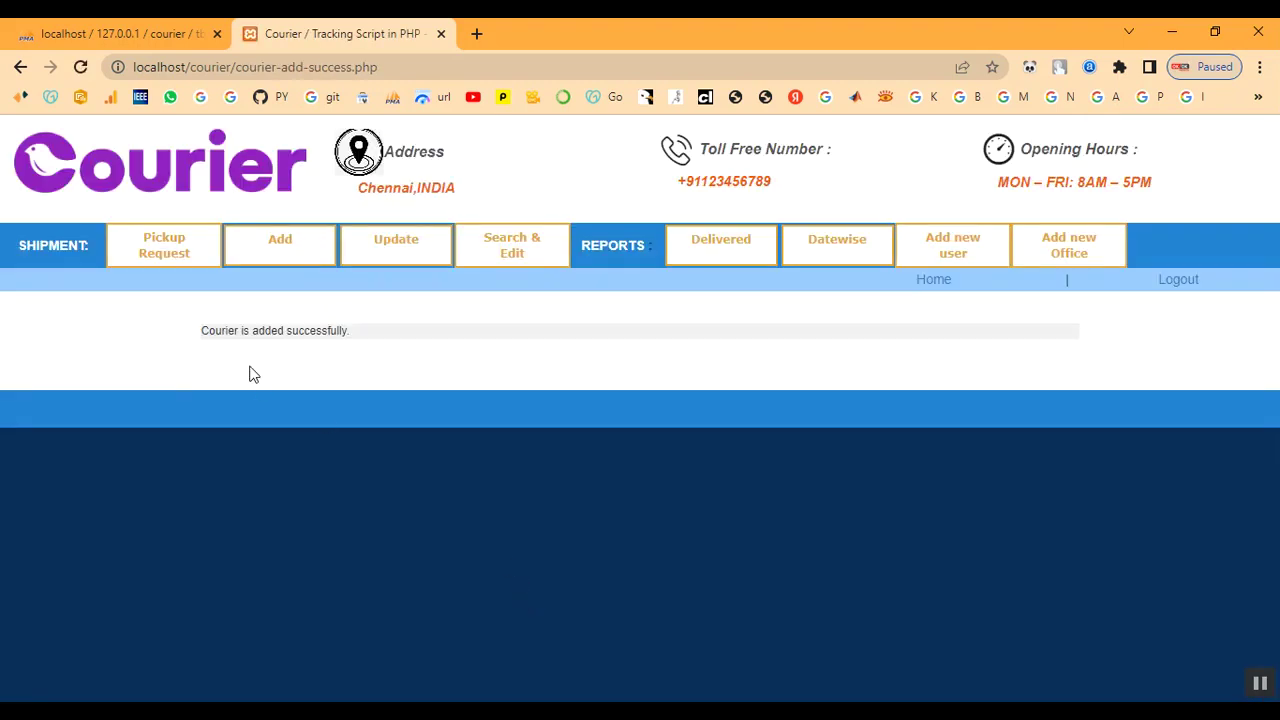
left_click_drag(201, 330, 371, 343)
left_click(355, 366)
left_click(411, 248)
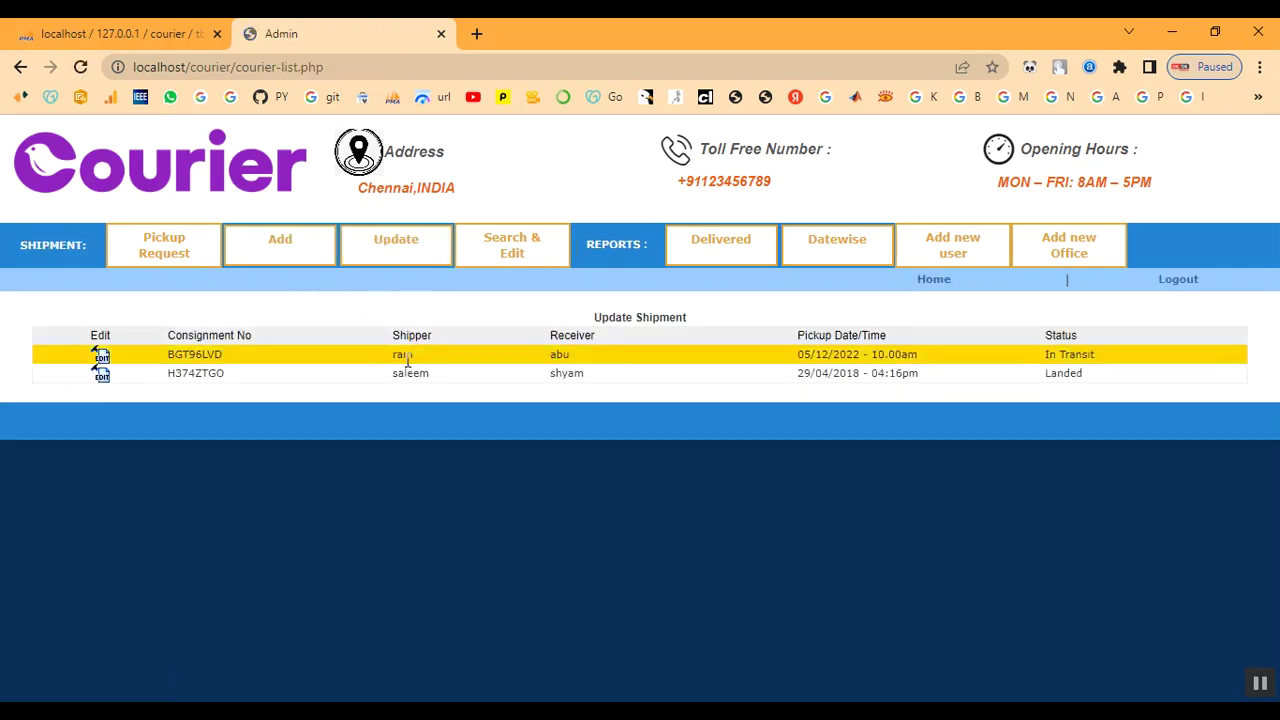
left_click_drag(380, 360, 1120, 362)
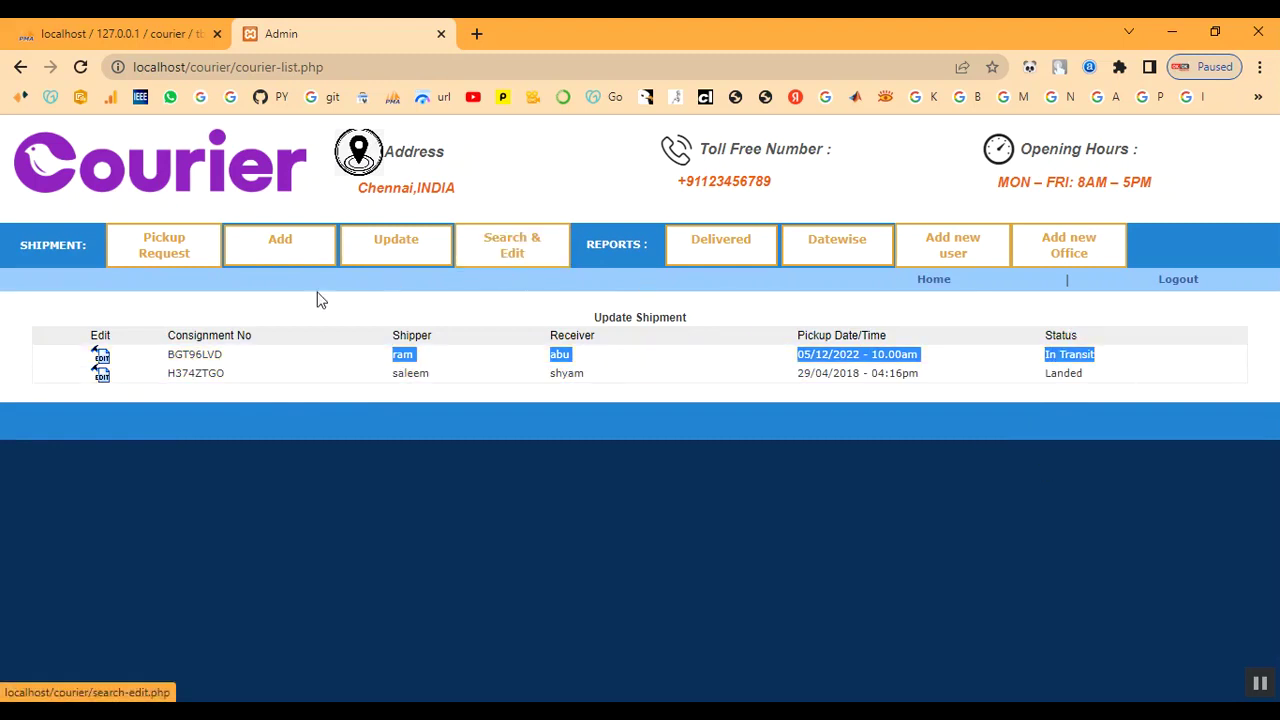
Open BGT96LVD's edit page and review its location choices and existing comment
left_click(100, 356)
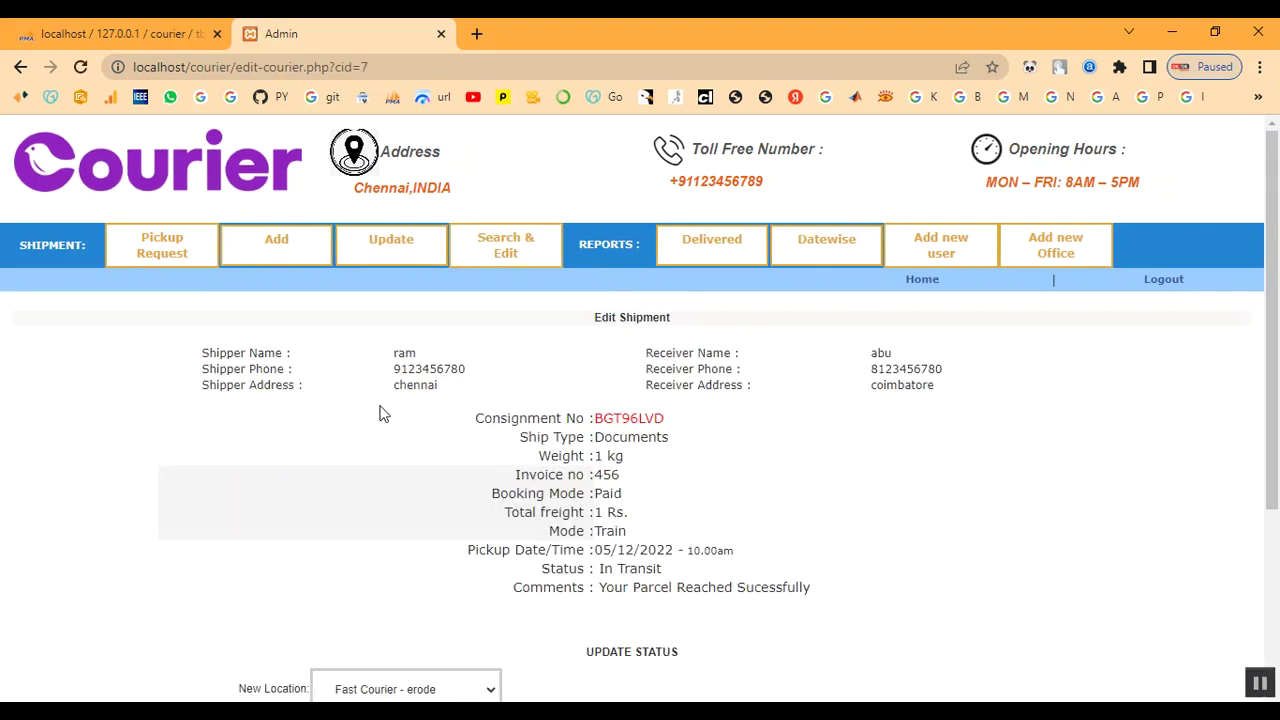
scroll(380, 411, "down", 3)
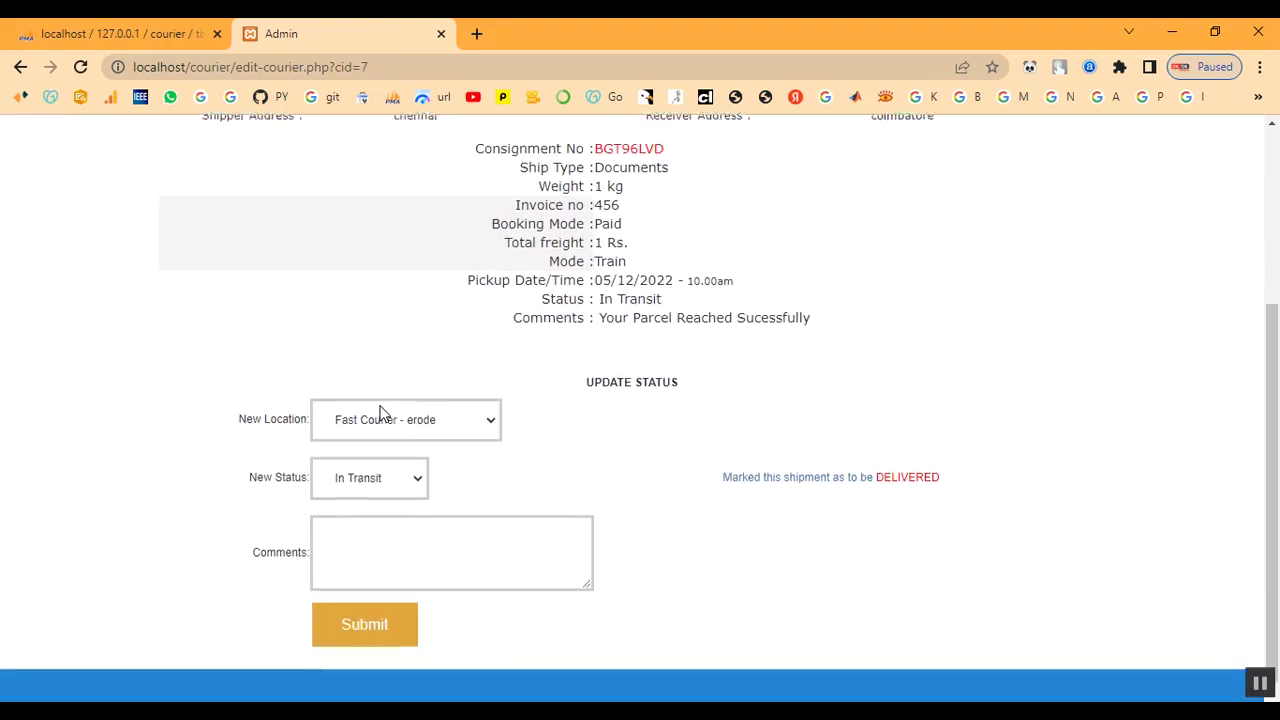
left_click(437, 428)
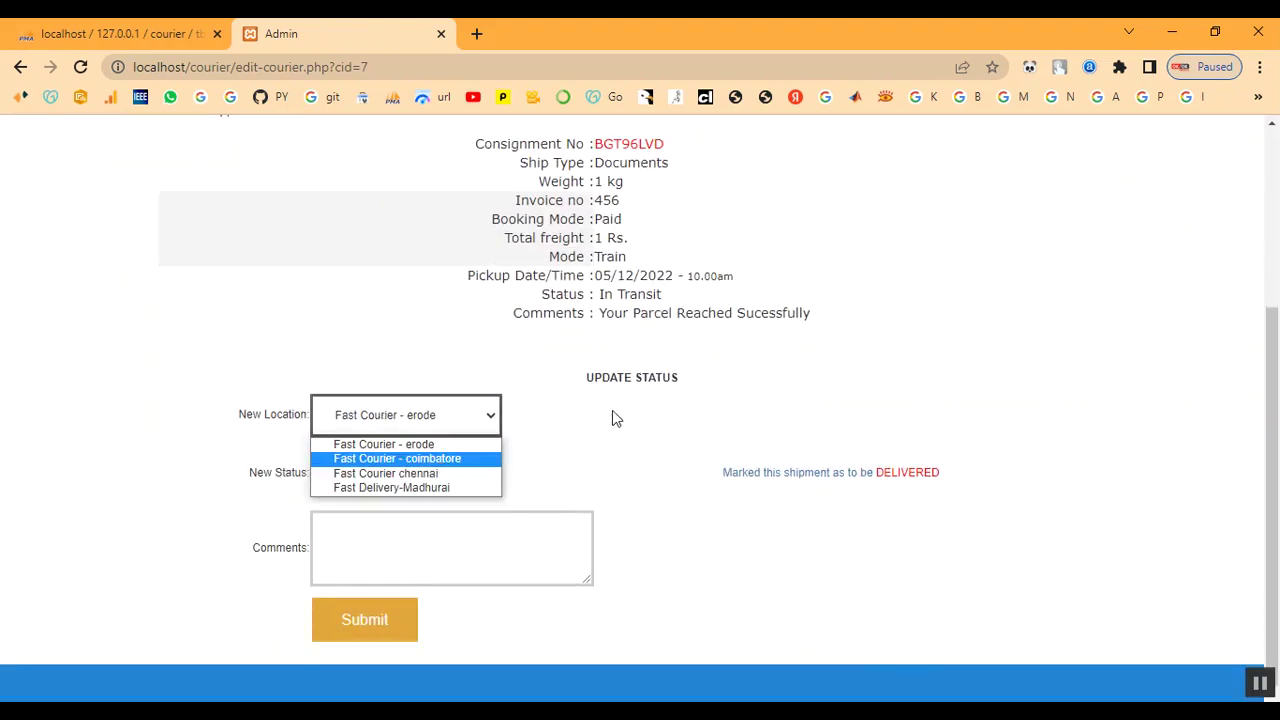
left_click_drag(594, 378, 703, 380)
left_click(703, 380)
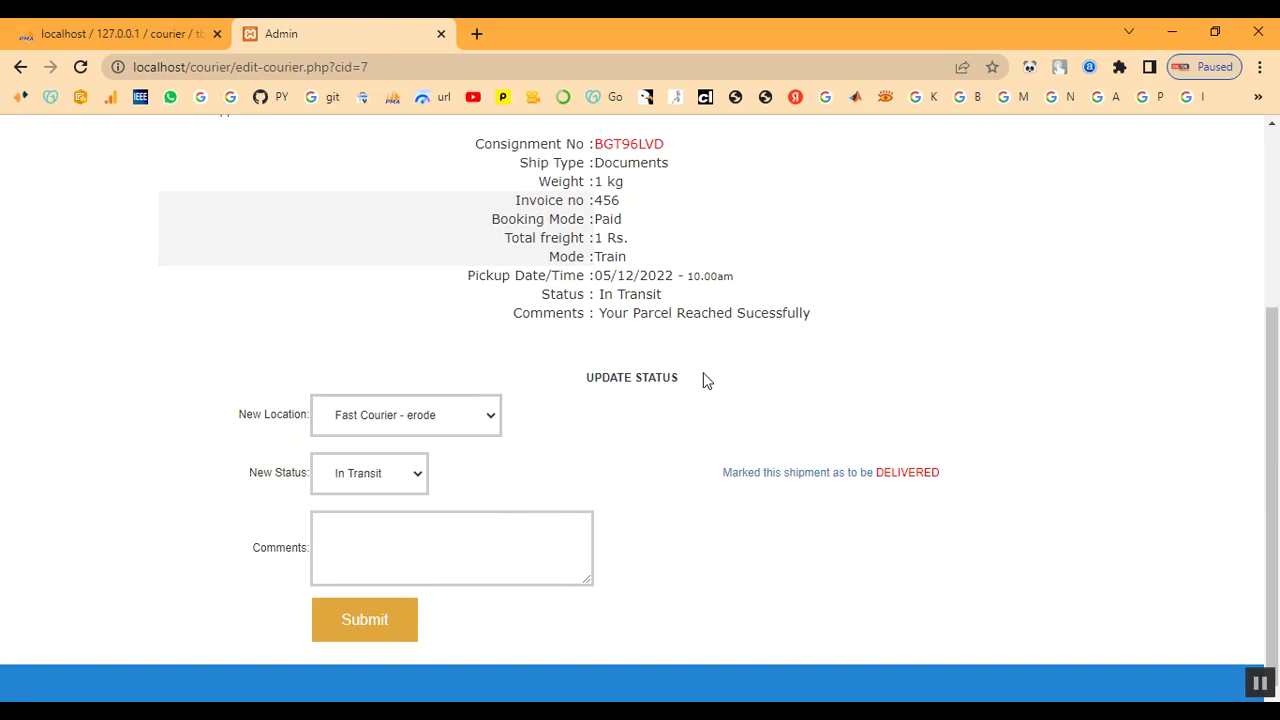
left_click_drag(601, 315, 875, 321)
left_click(878, 321)
Set new location Fast Courier chennai, new status Landed, and comment 'landed'
left_click(393, 409)
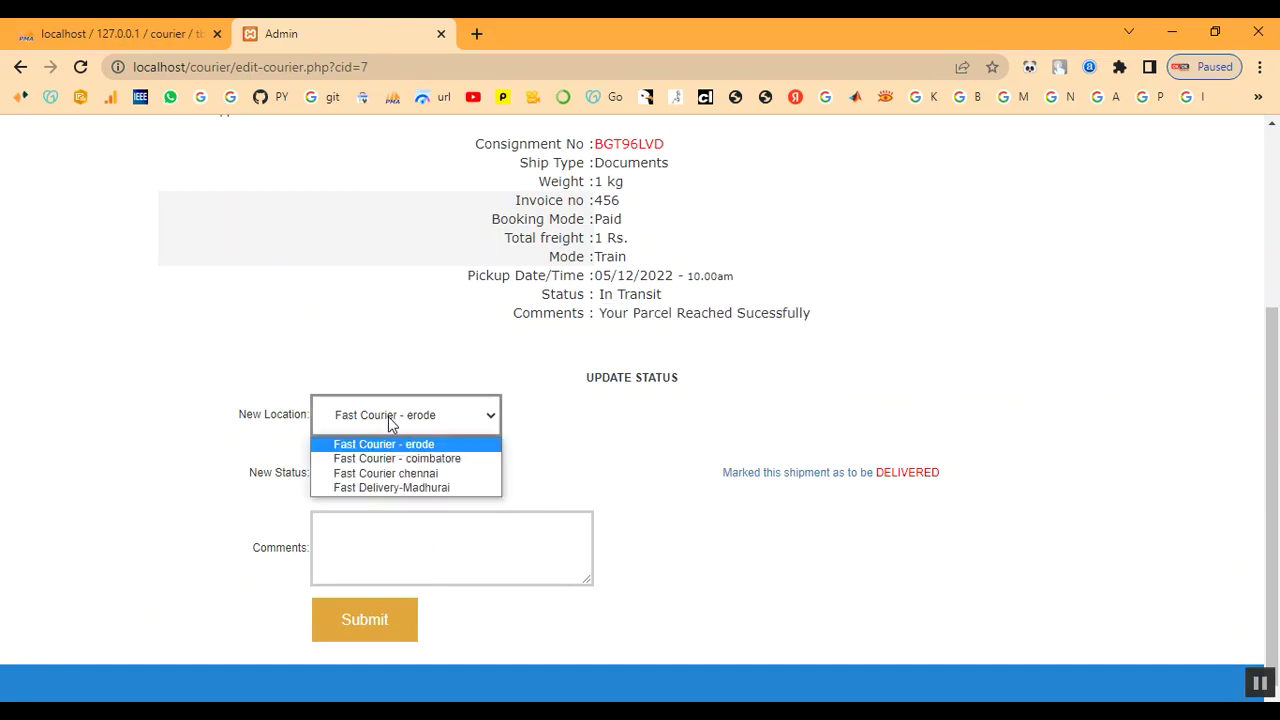
left_click(387, 474)
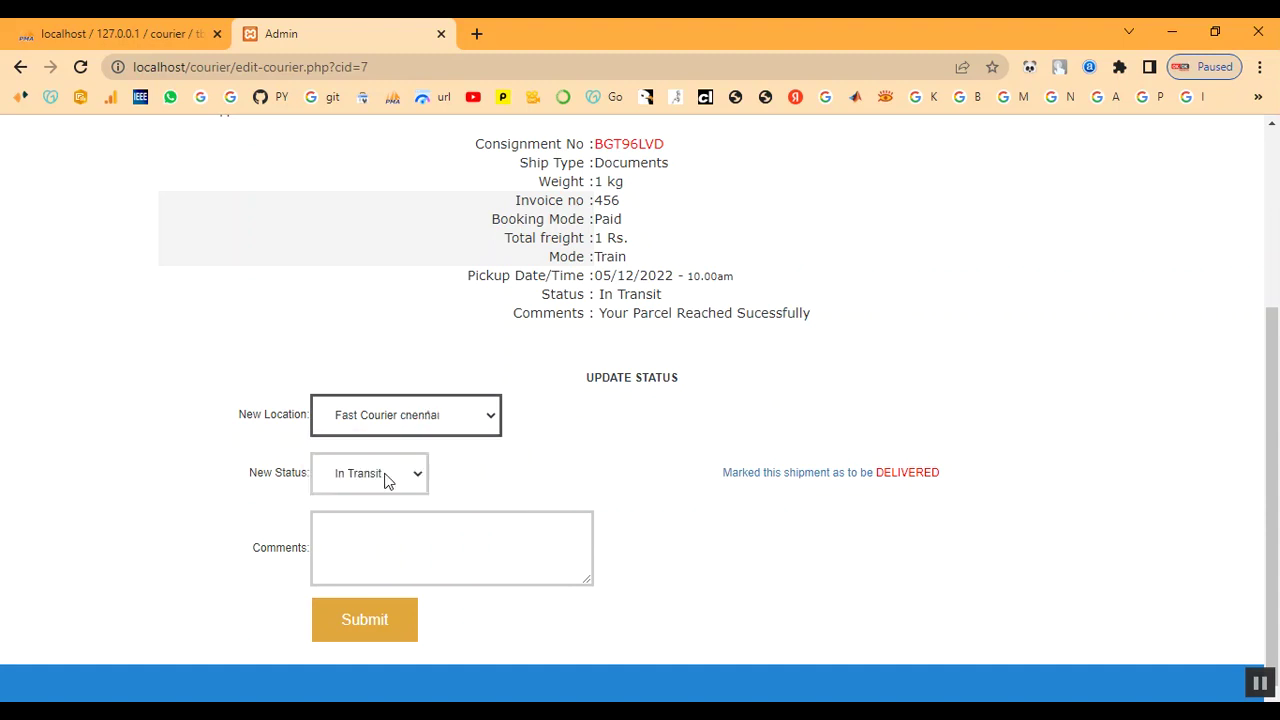
left_click(388, 481)
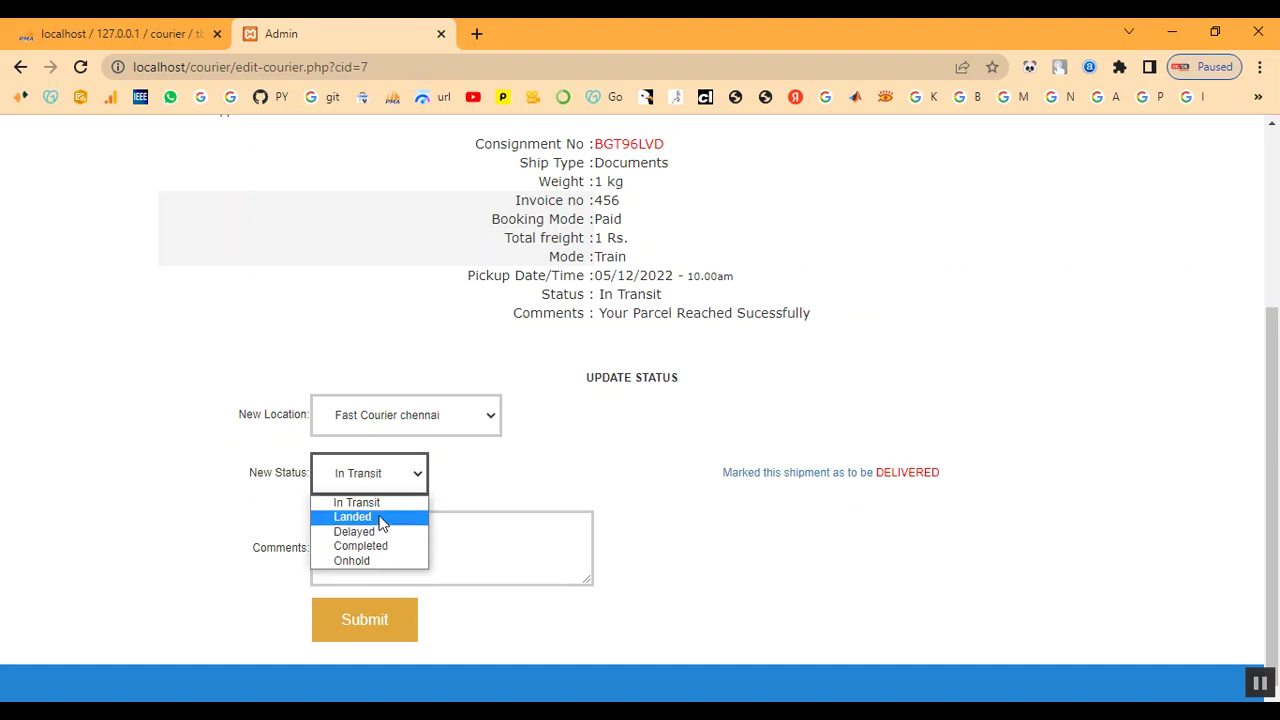
left_click(381, 518)
left_click(372, 539)
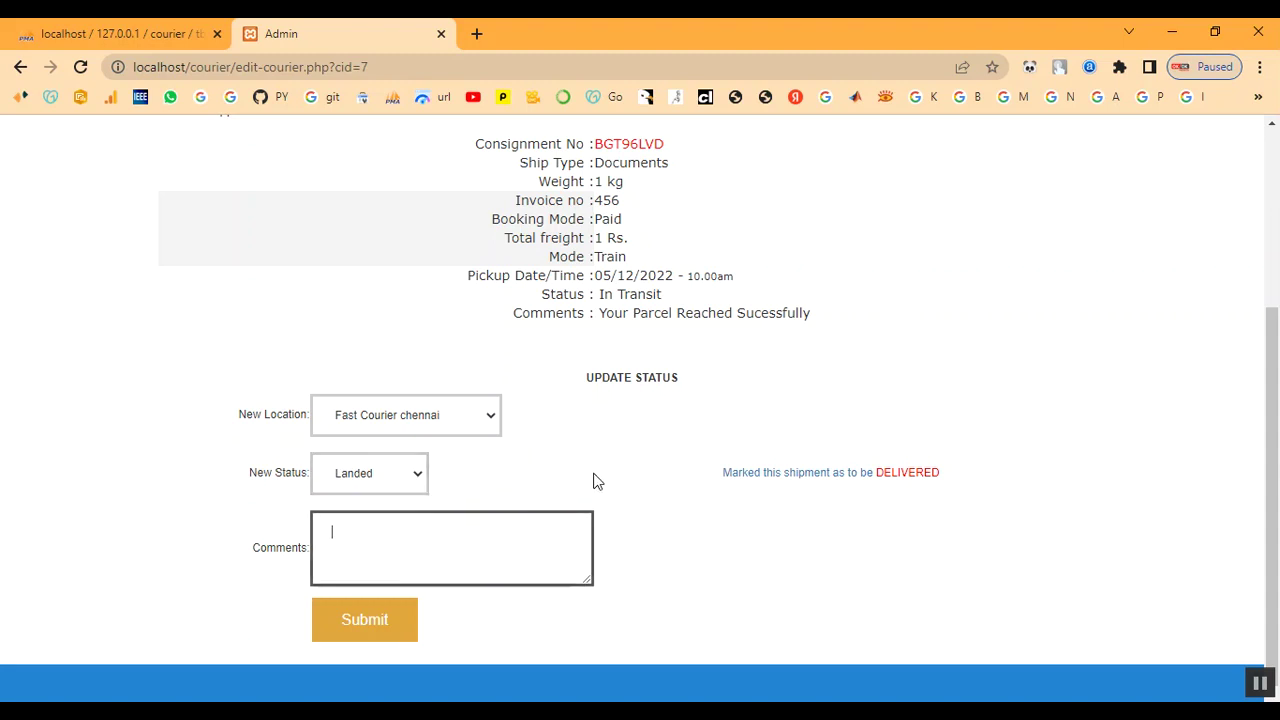
type("landed")
Submit the status update and confirm BGT96LVD shows Landed in the Update Shipment list
left_click(384, 630)
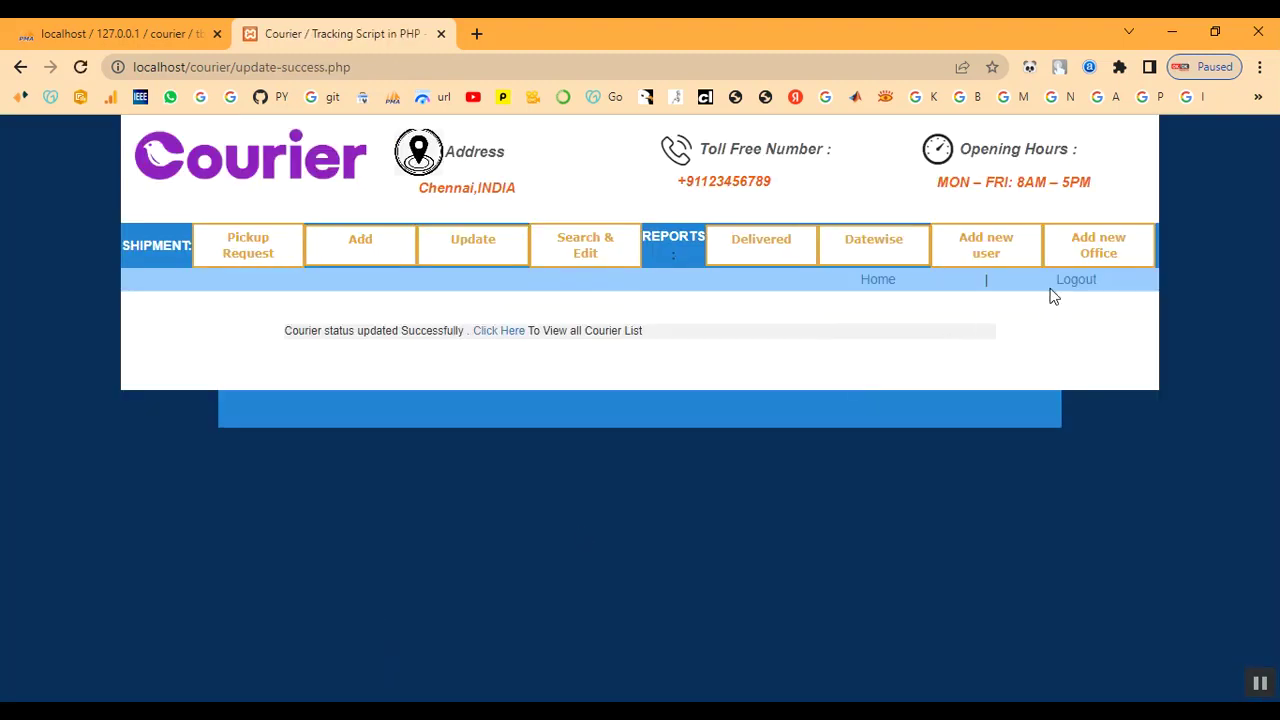
left_click_drag(283, 318, 706, 337)
left_click(451, 246)
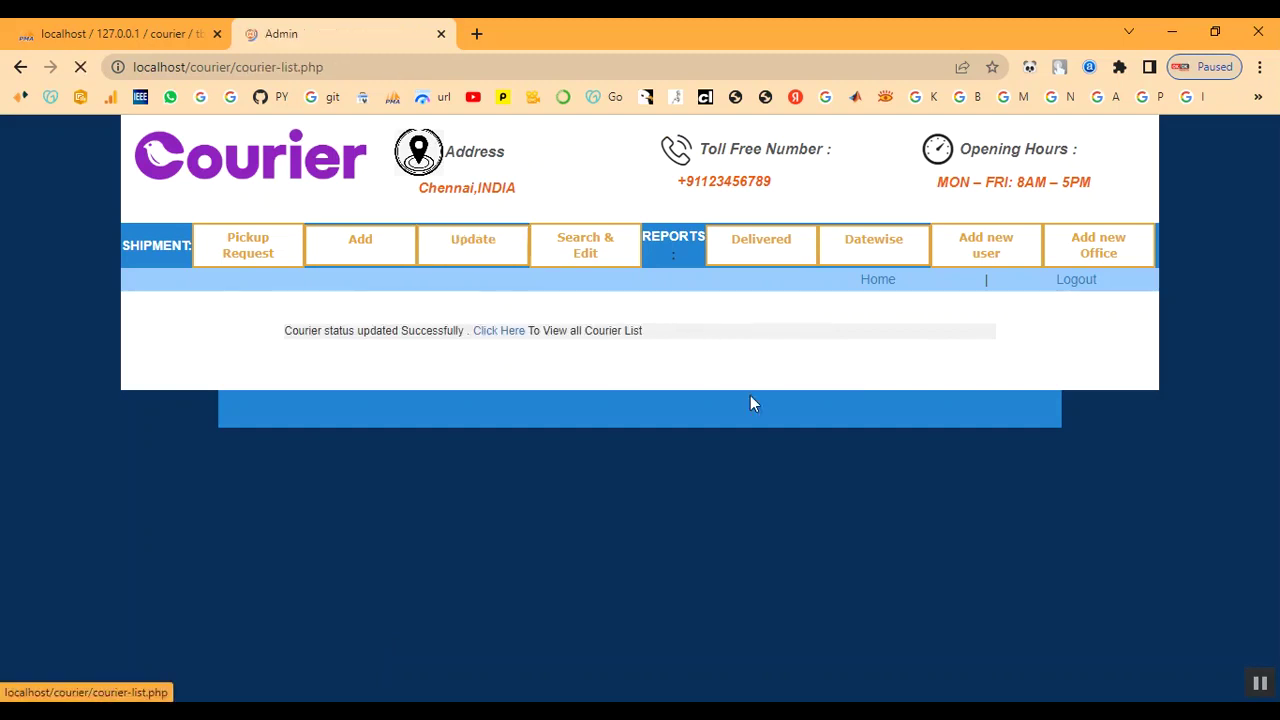
left_click_drag(1045, 354, 1068, 356)
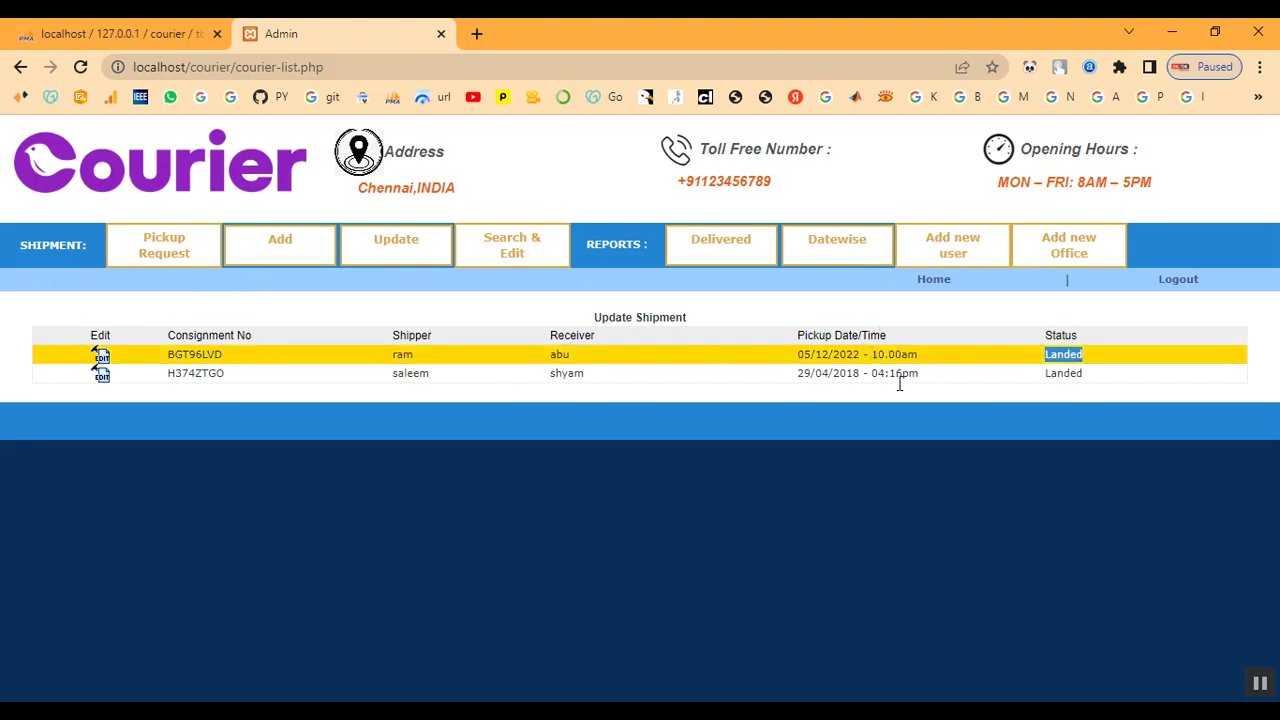
Log out, then sign back in with the administrator credentials under office Fast Courier chennai
left_click(1187, 285)
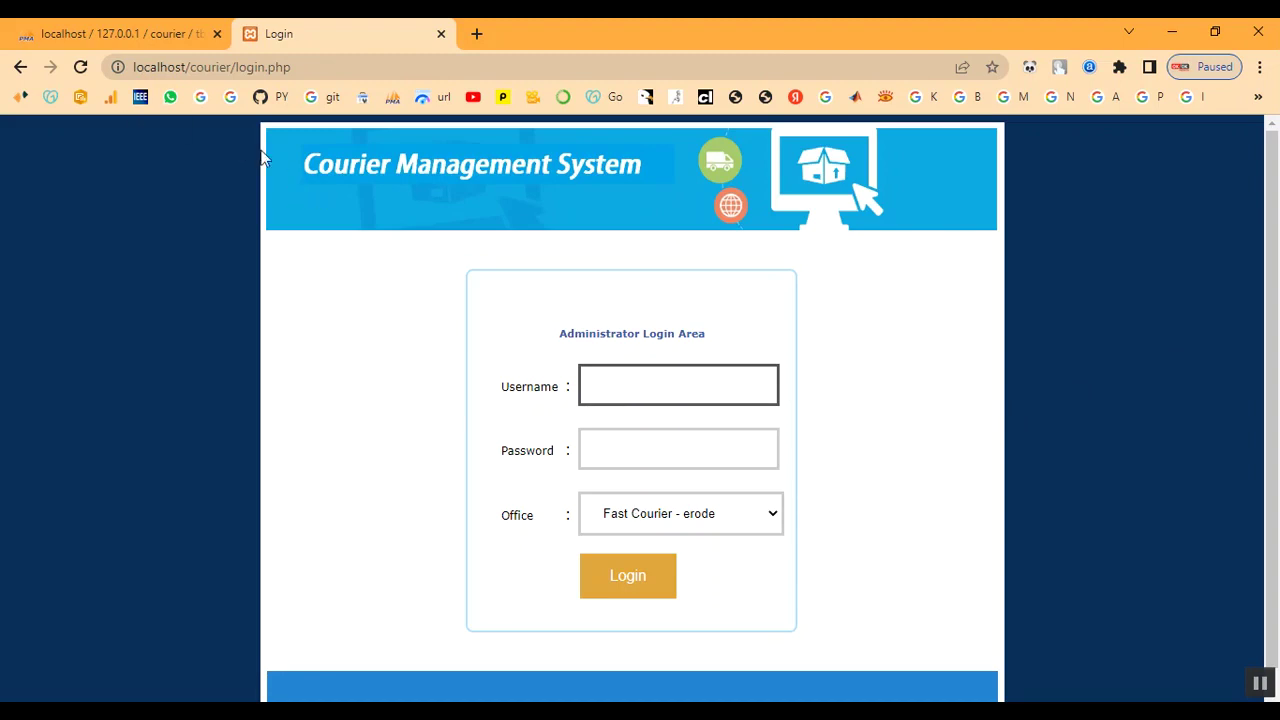
left_click(652, 389)
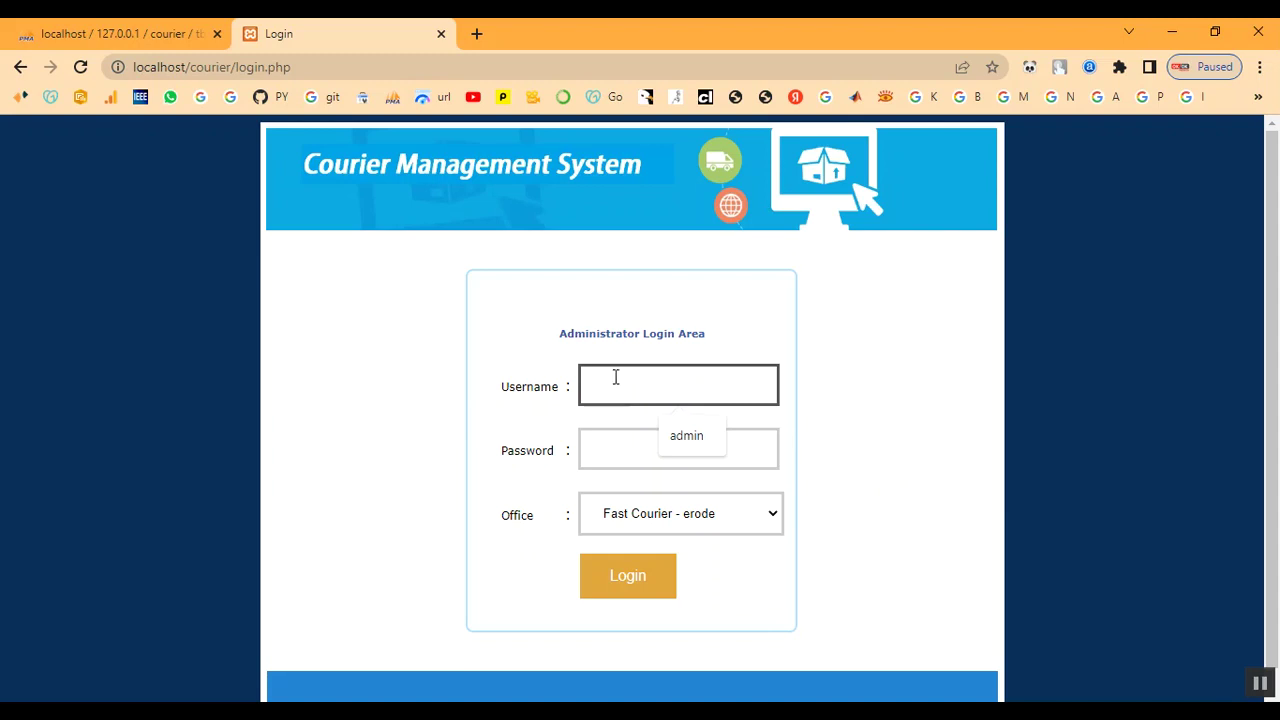
type("admin")
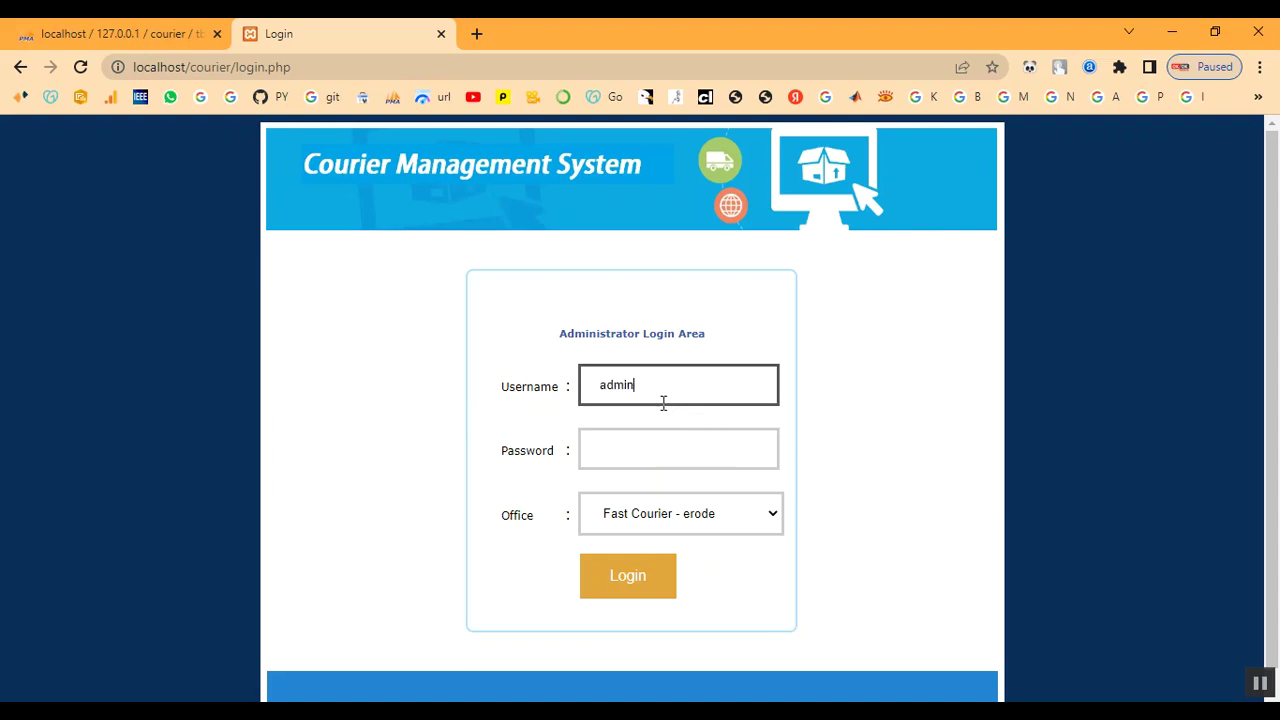
key("Tab")
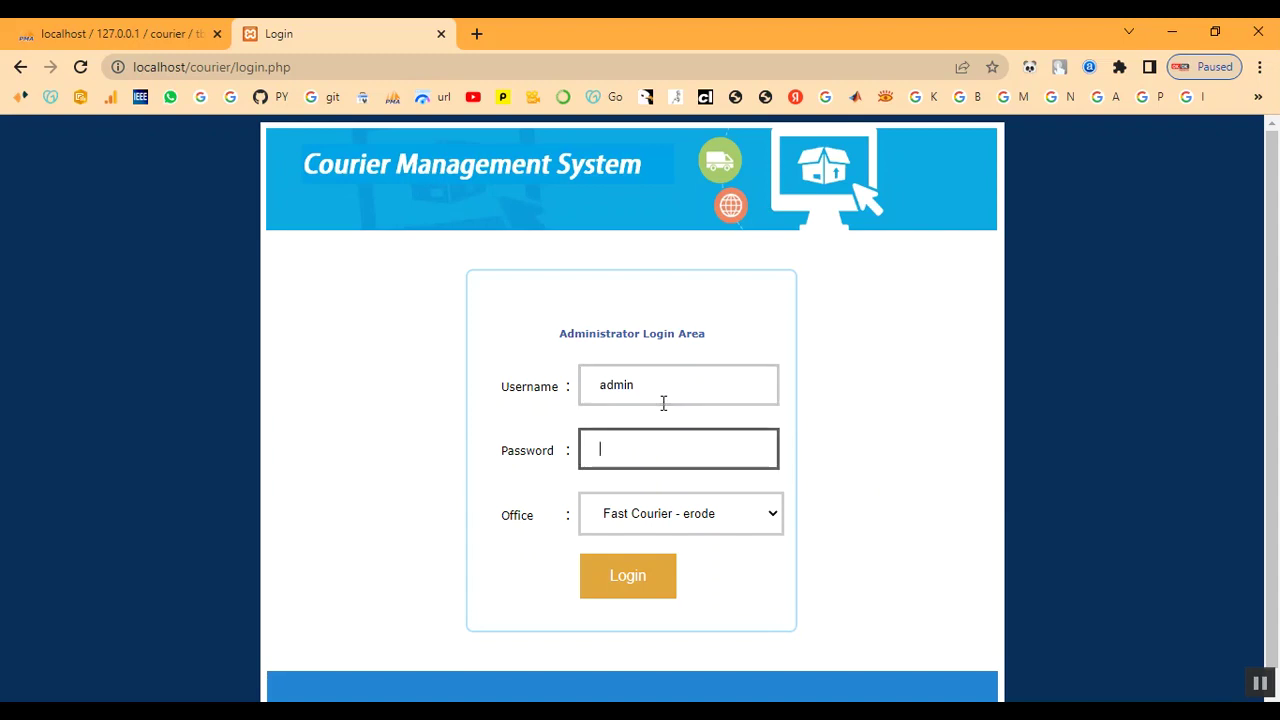
type("a")
left_click(663, 514)
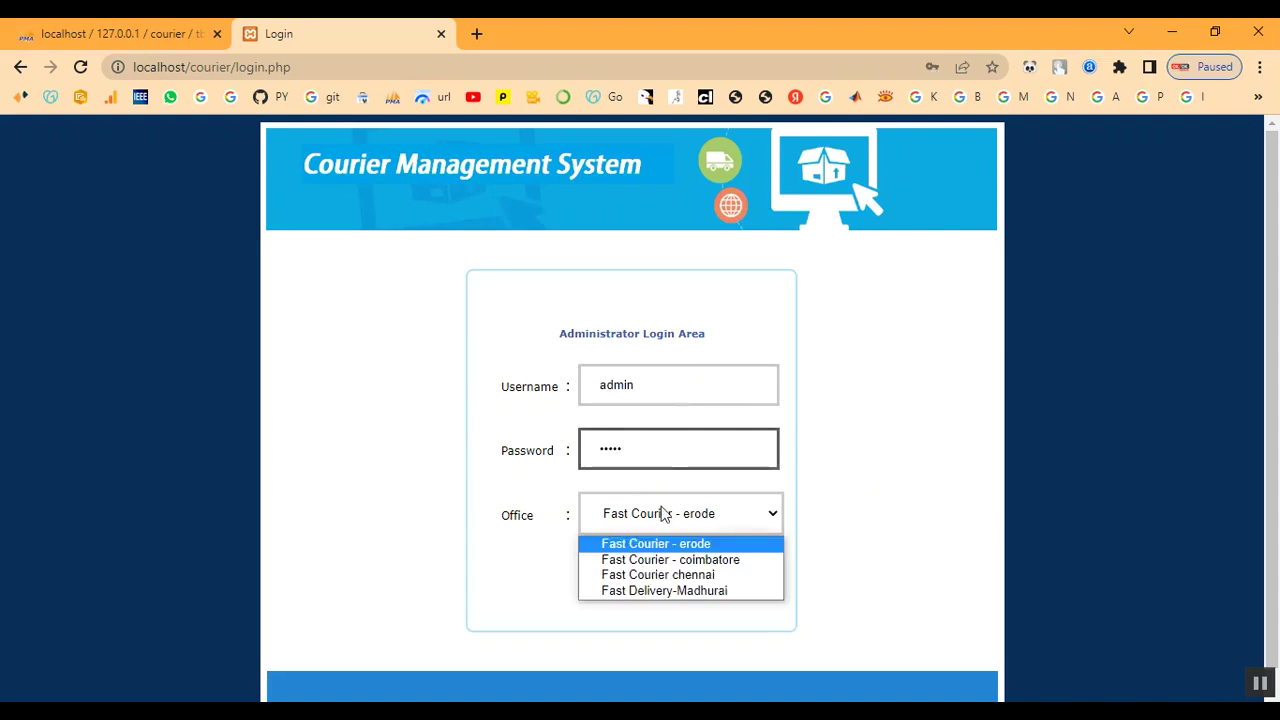
left_click(668, 575)
left_click(666, 584)
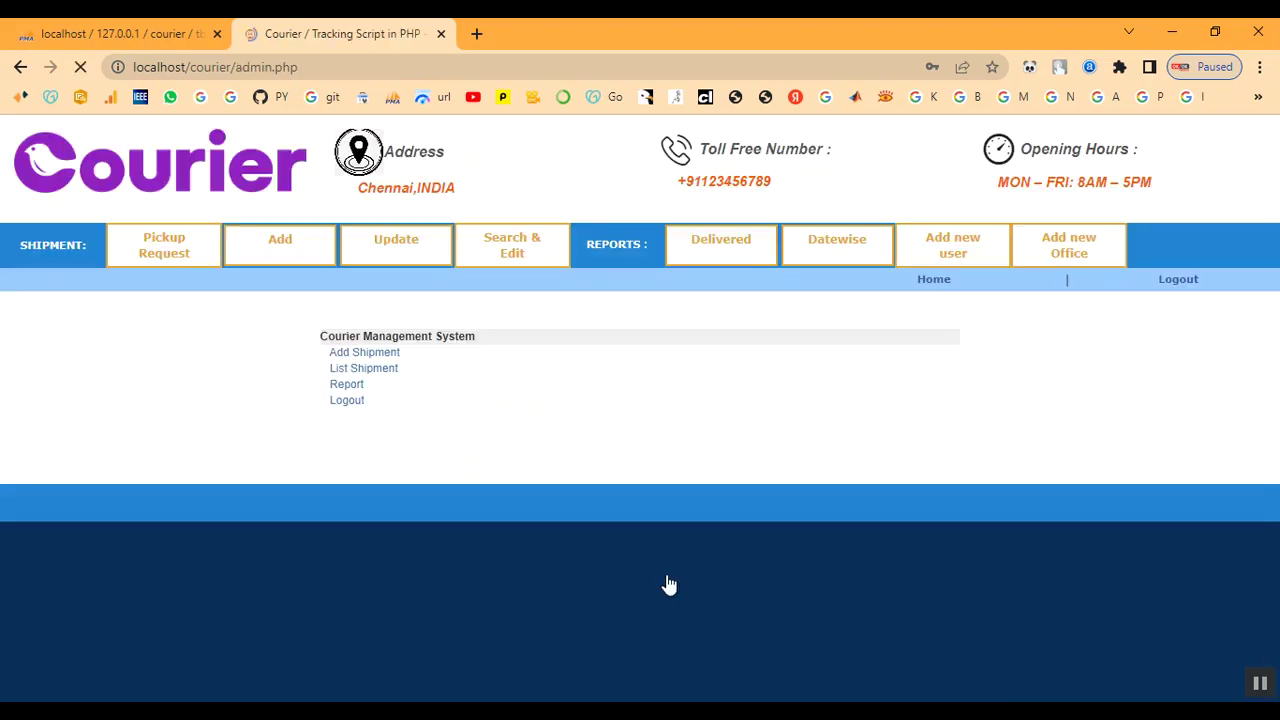
Open shipment BGT96LVD's edit page from the Update Shipment list
left_click(766, 249)
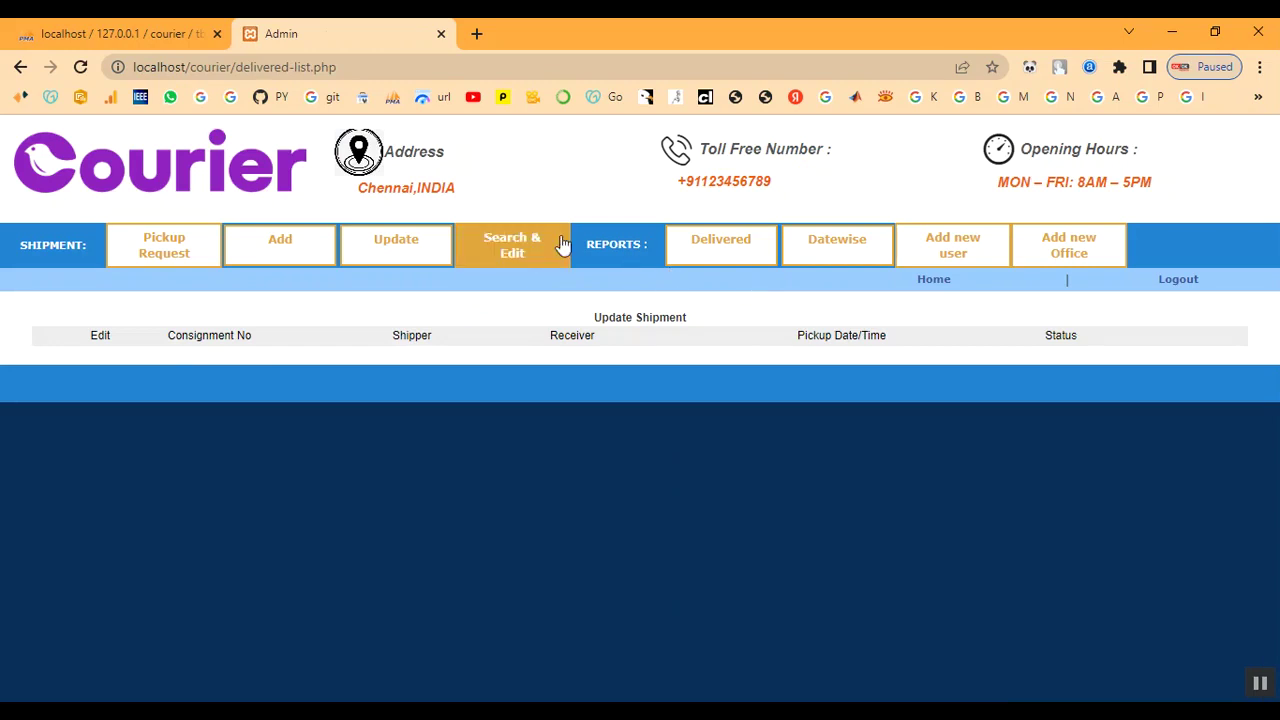
left_click(384, 241)
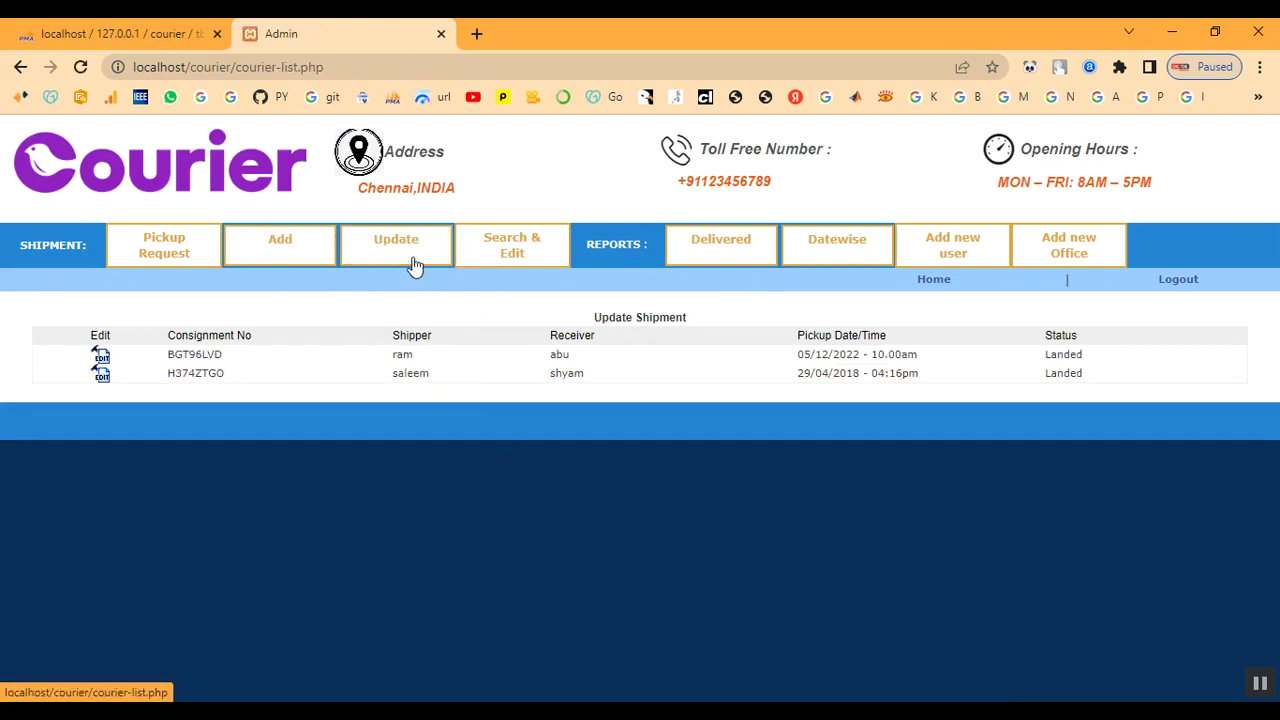
left_click(100, 358)
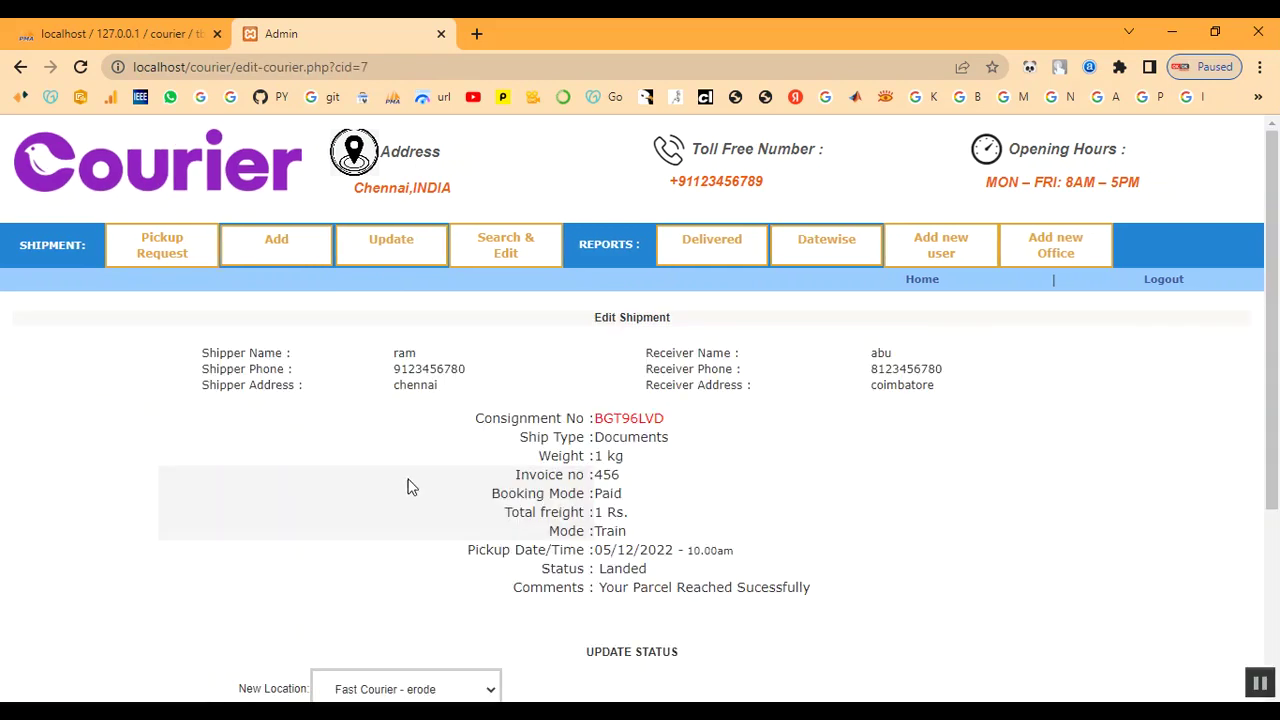
scroll(408, 486, "down", 1)
Select and copy the consignment number BGT96LVD
left_click_drag(476, 330, 687, 337)
left_click(704, 338)
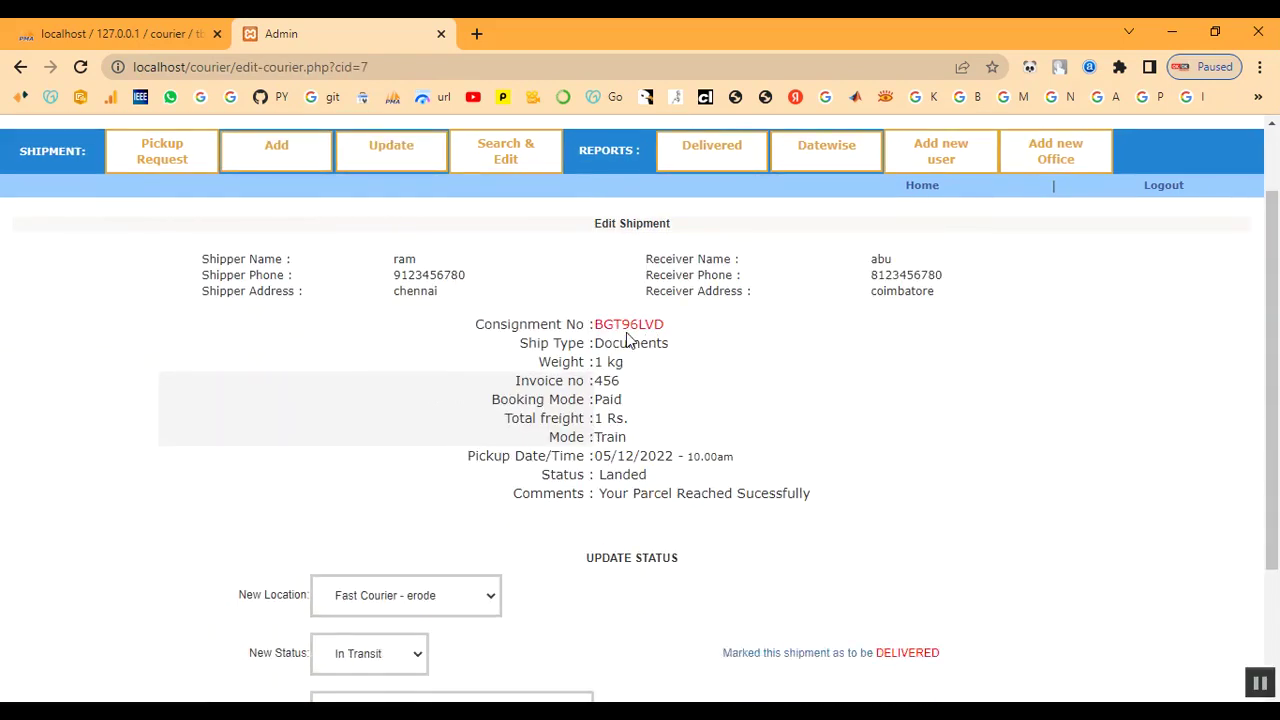
left_click_drag(595, 324, 683, 340)
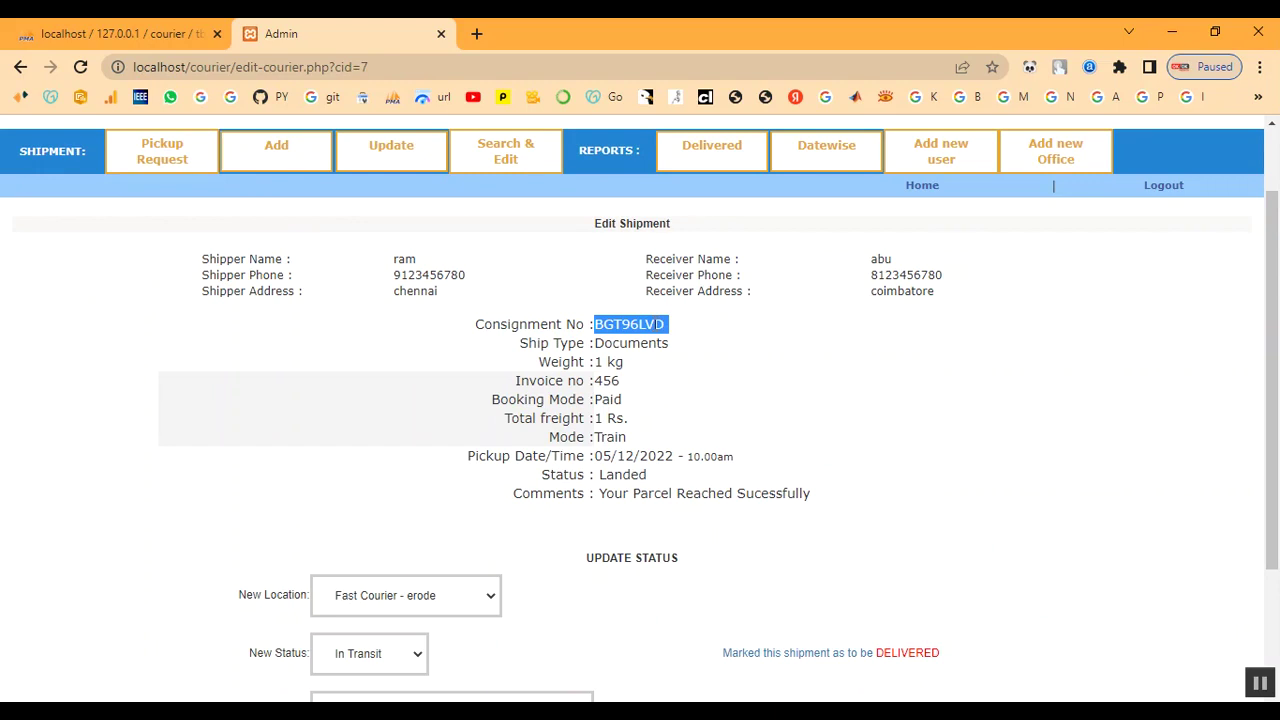
right_click(656, 325)
left_click(688, 340)
scroll(826, 415, "down", 2)
scroll(826, 415, "up", 2)
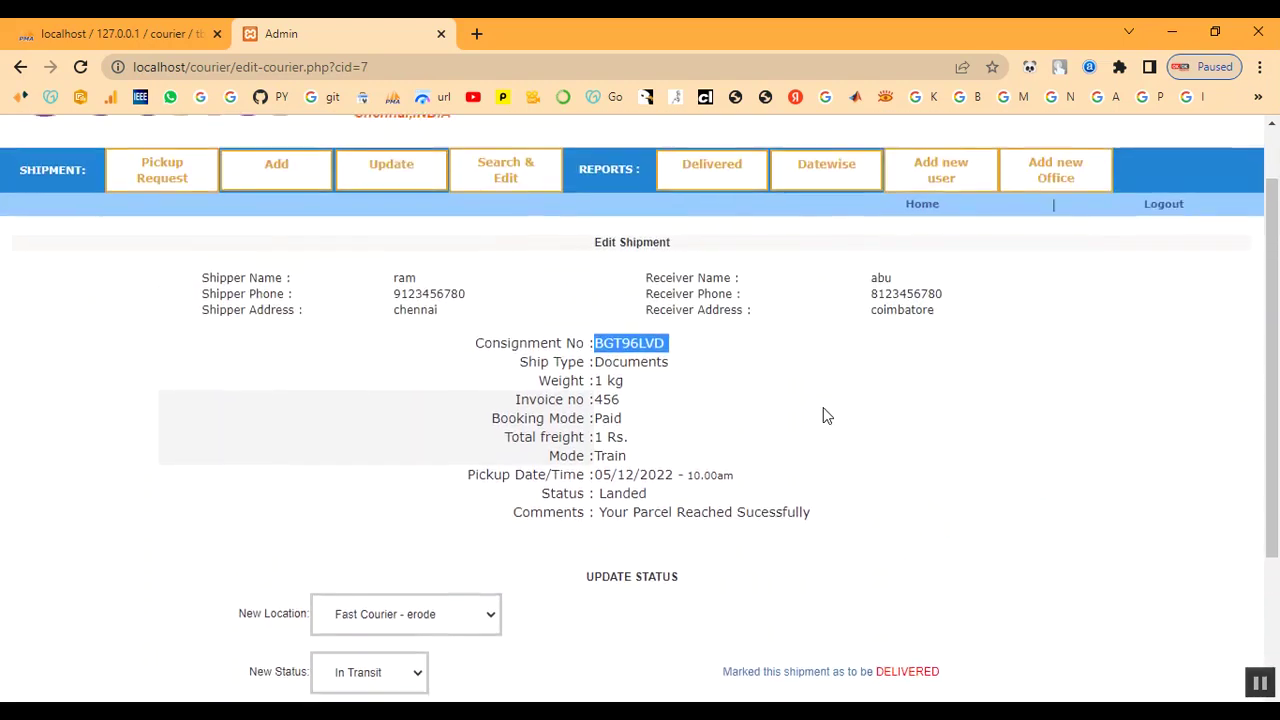
scroll(826, 415, "up", 1)
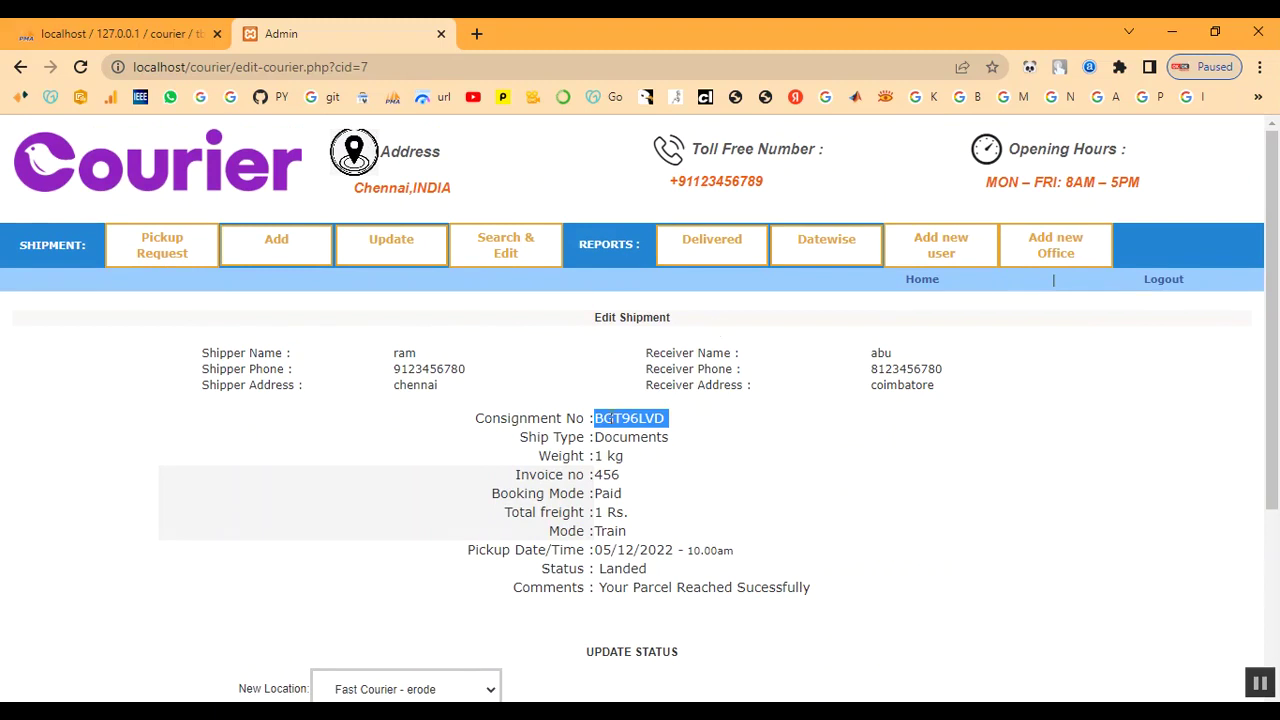
left_click(1163, 280)
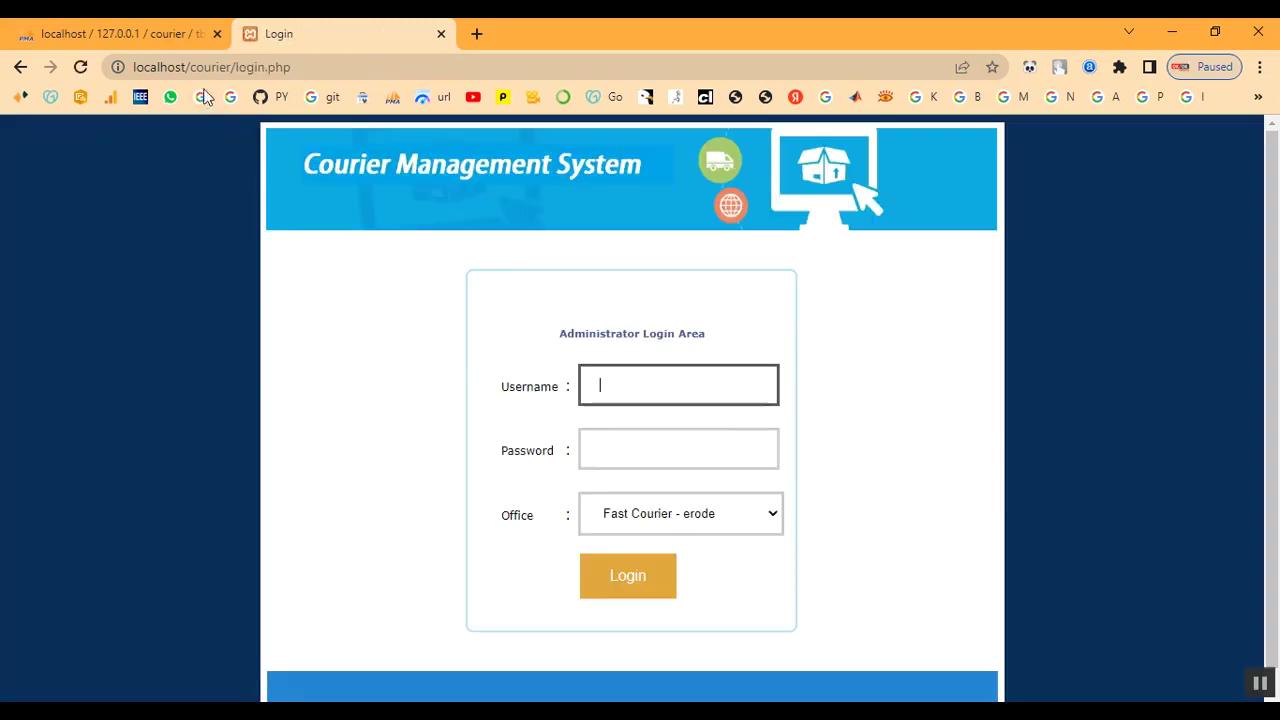
Load the localhost/courier/ home page and open the public Status Check tracking page
left_click_drag(234, 70, 345, 70)
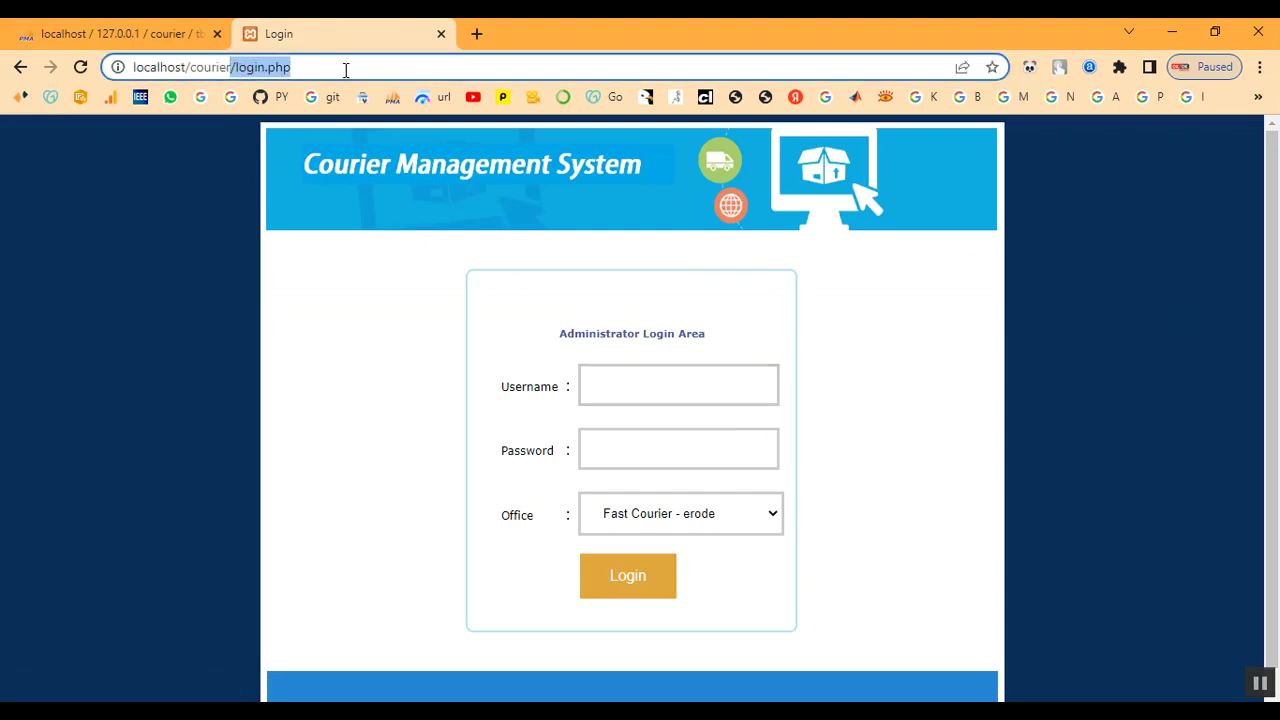
key("BackSpace")
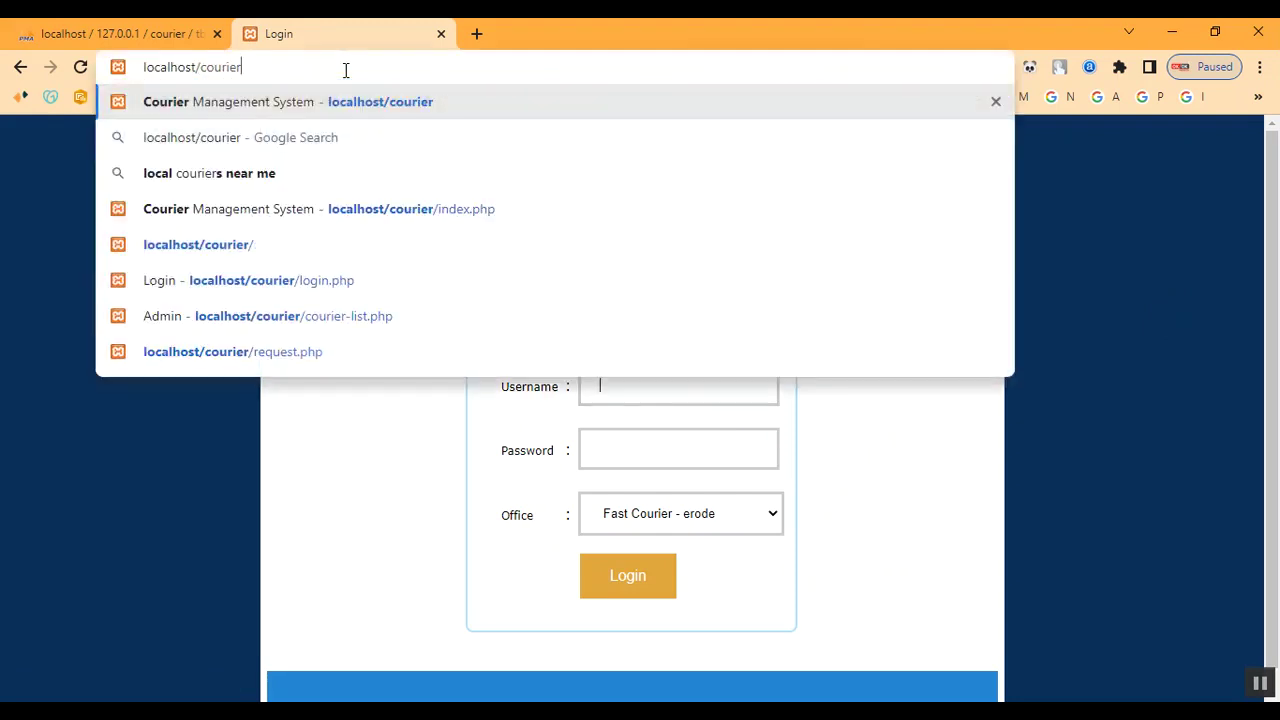
key("Return")
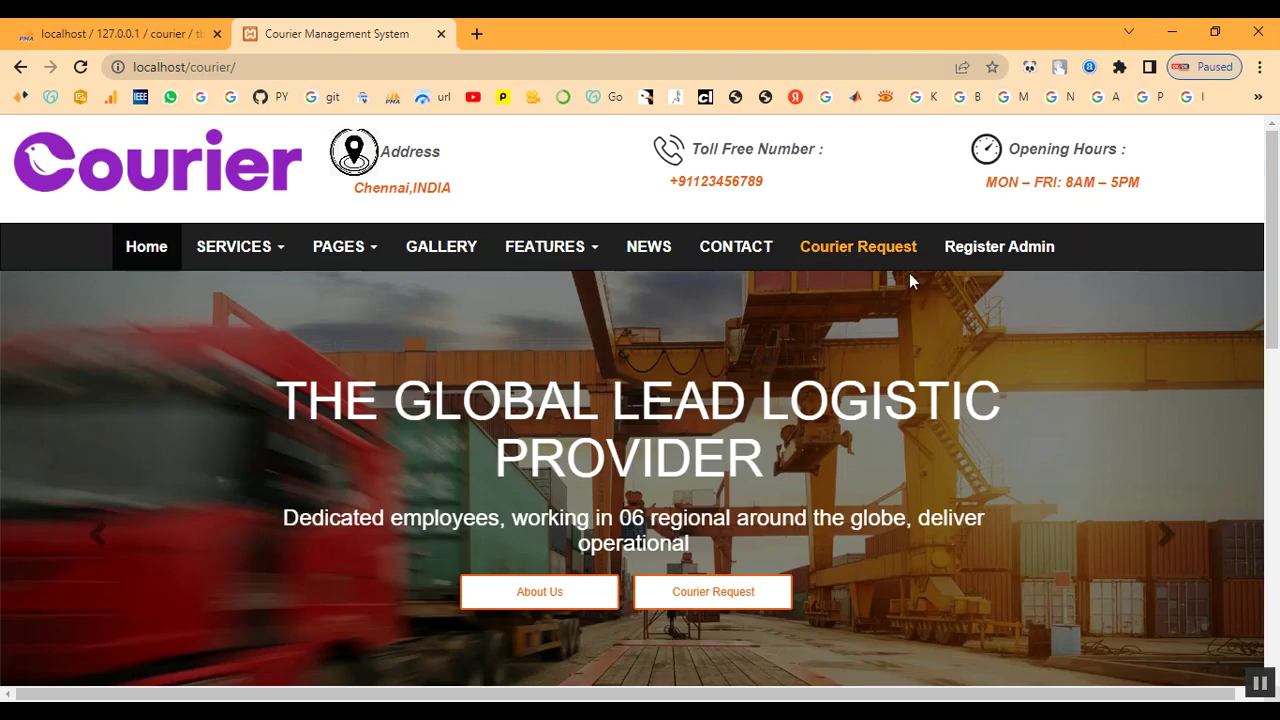
scroll(941, 285, "down", 5)
scroll(920, 354, "down", 4)
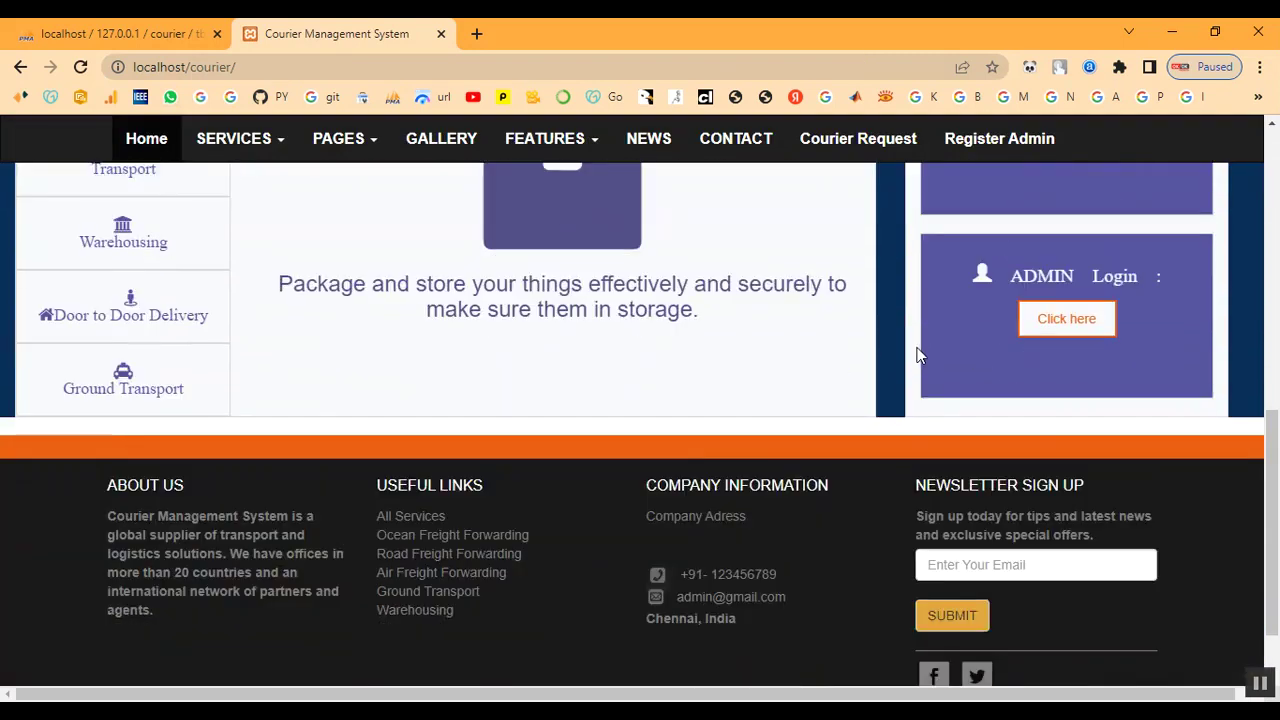
scroll(920, 360, "up", 3)
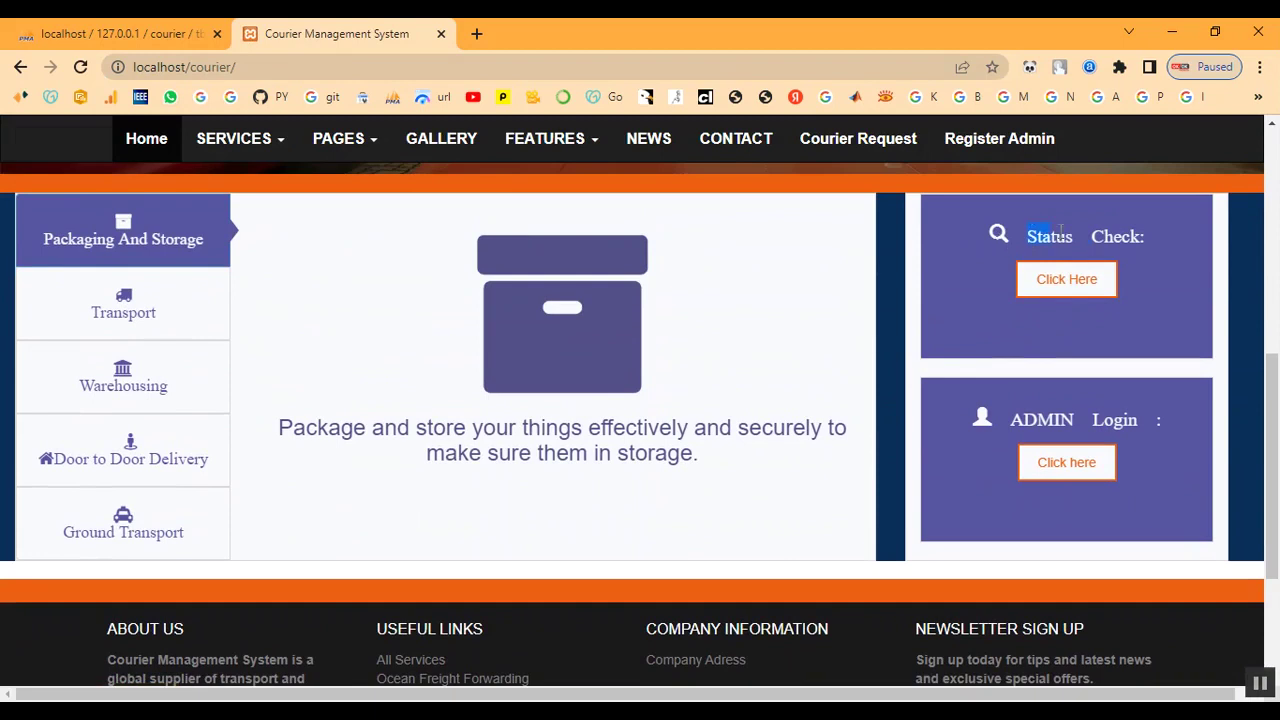
left_click(1068, 288)
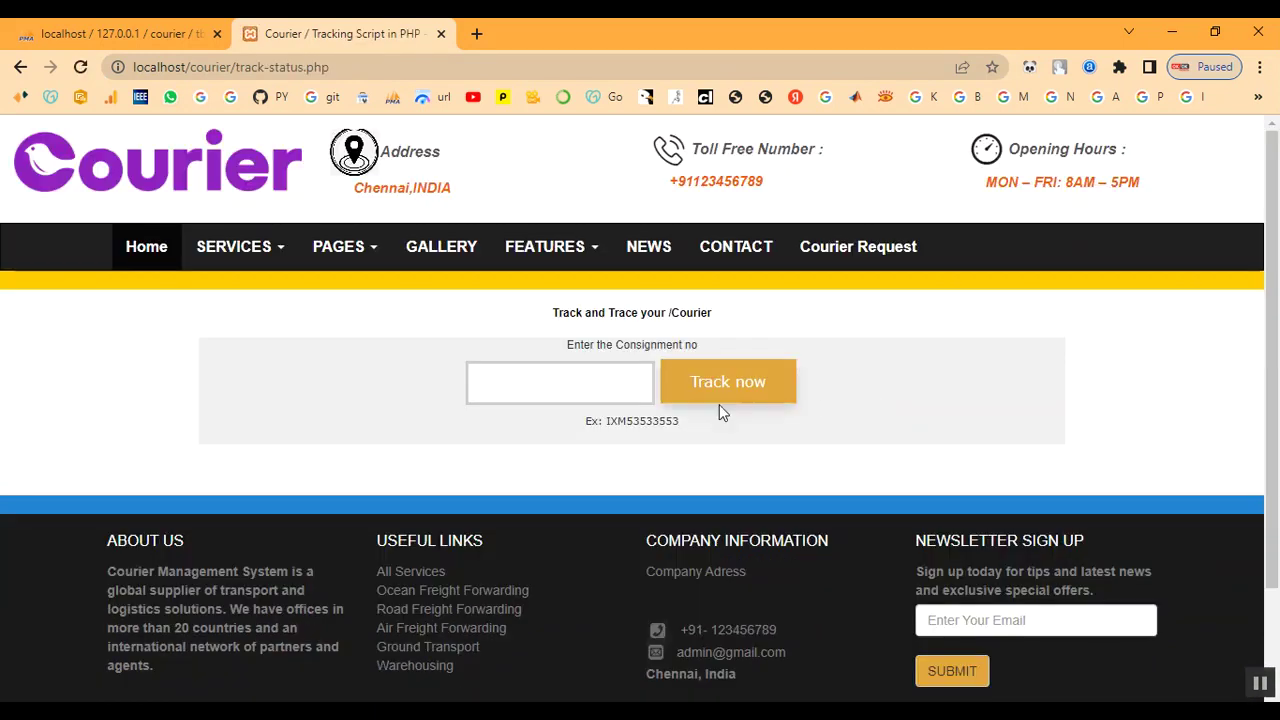
left_click_drag(568, 350, 706, 351)
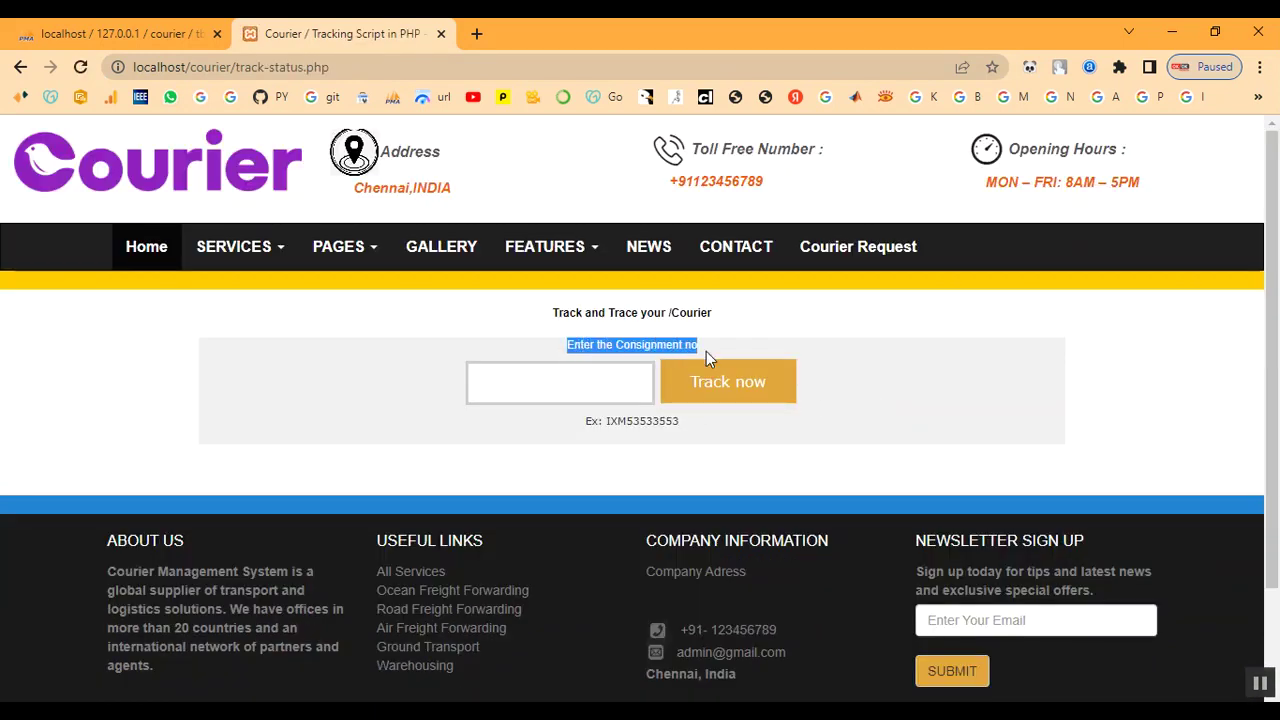
left_click(745, 355)
left_click_drag(587, 426, 694, 434)
left_click(680, 435)
right_click(558, 395)
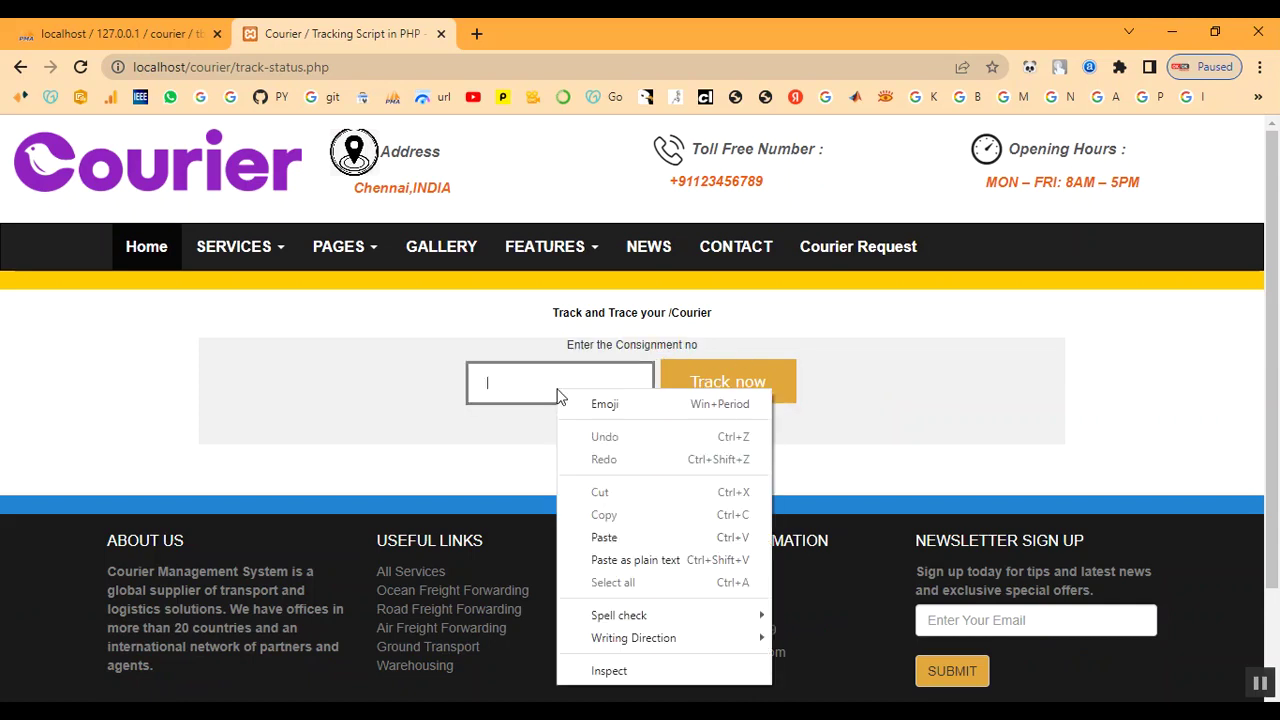
left_click(600, 537)
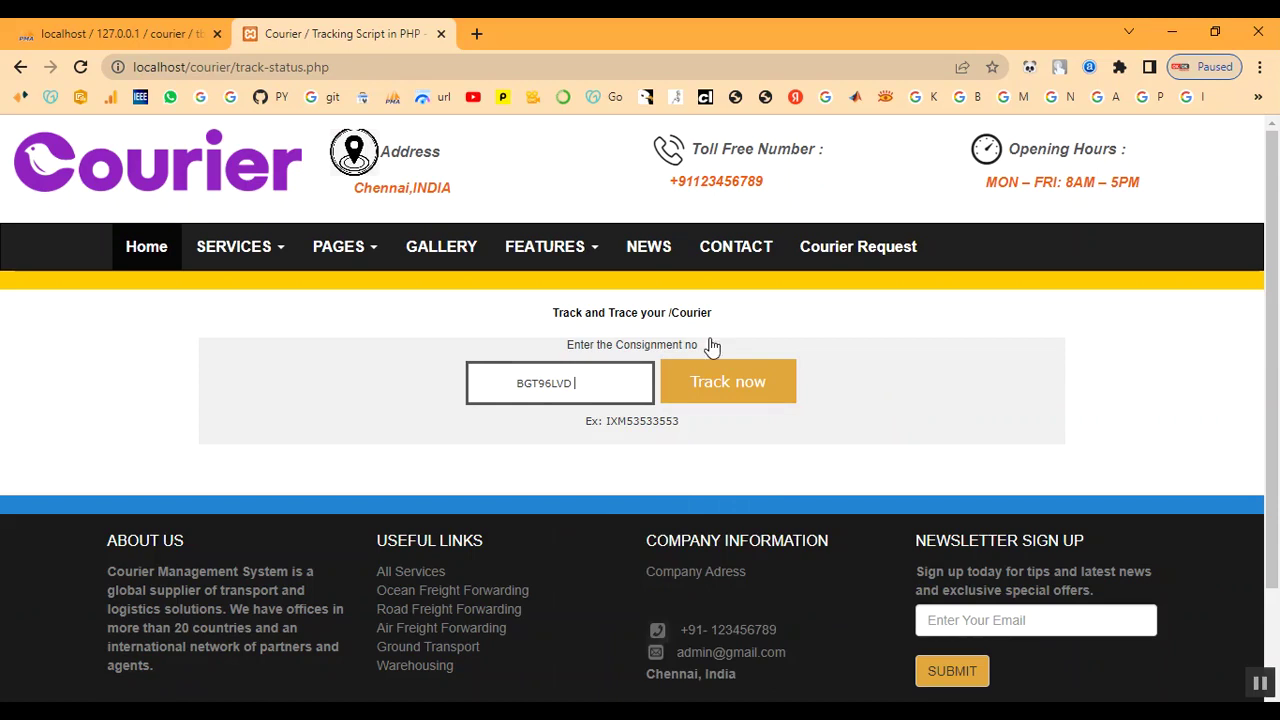
left_click(741, 392)
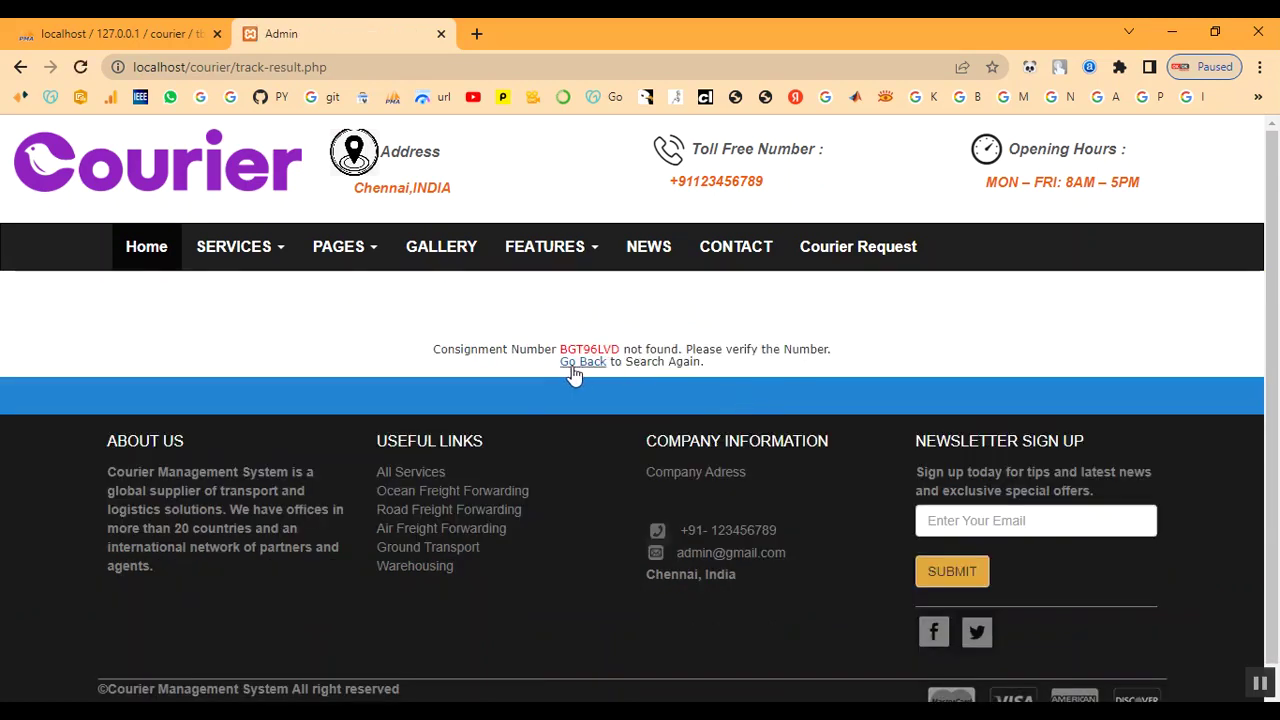
Reopen the tracking form, paste BGT96LVD again, and track it to view its shipment details
left_click(574, 366)
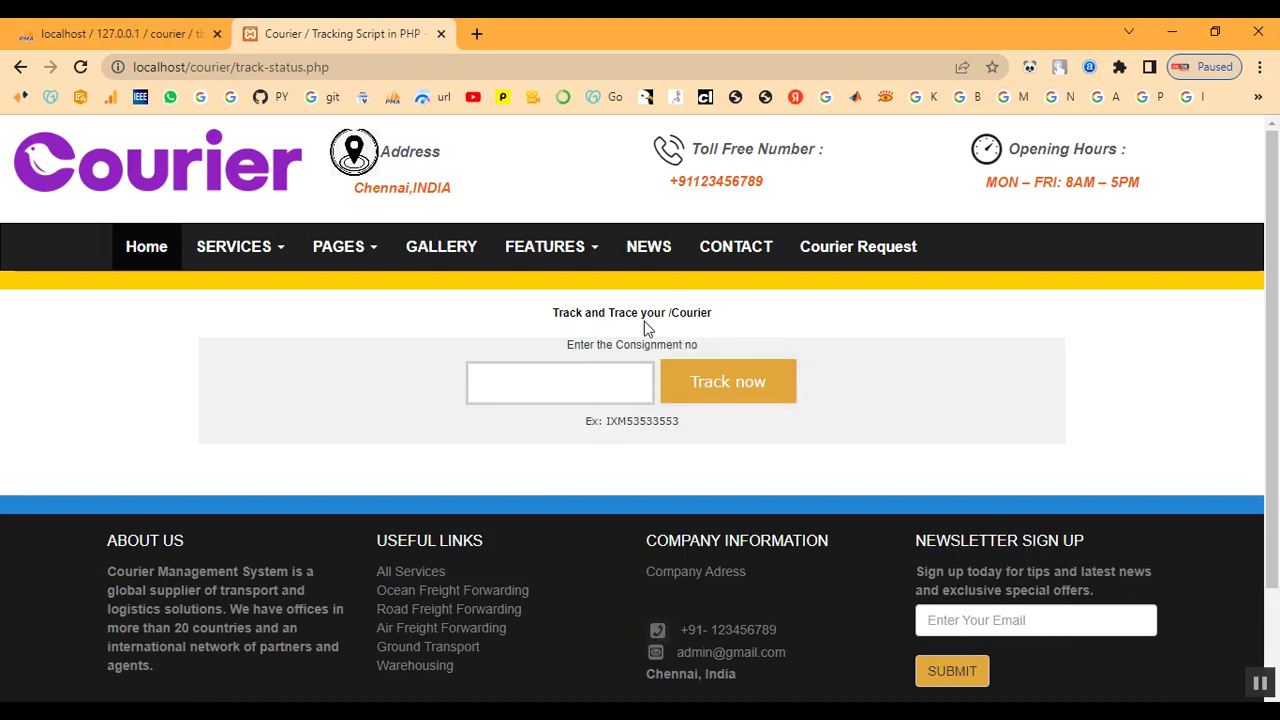
key("alt+Left")
left_click(1073, 469)
right_click(500, 384)
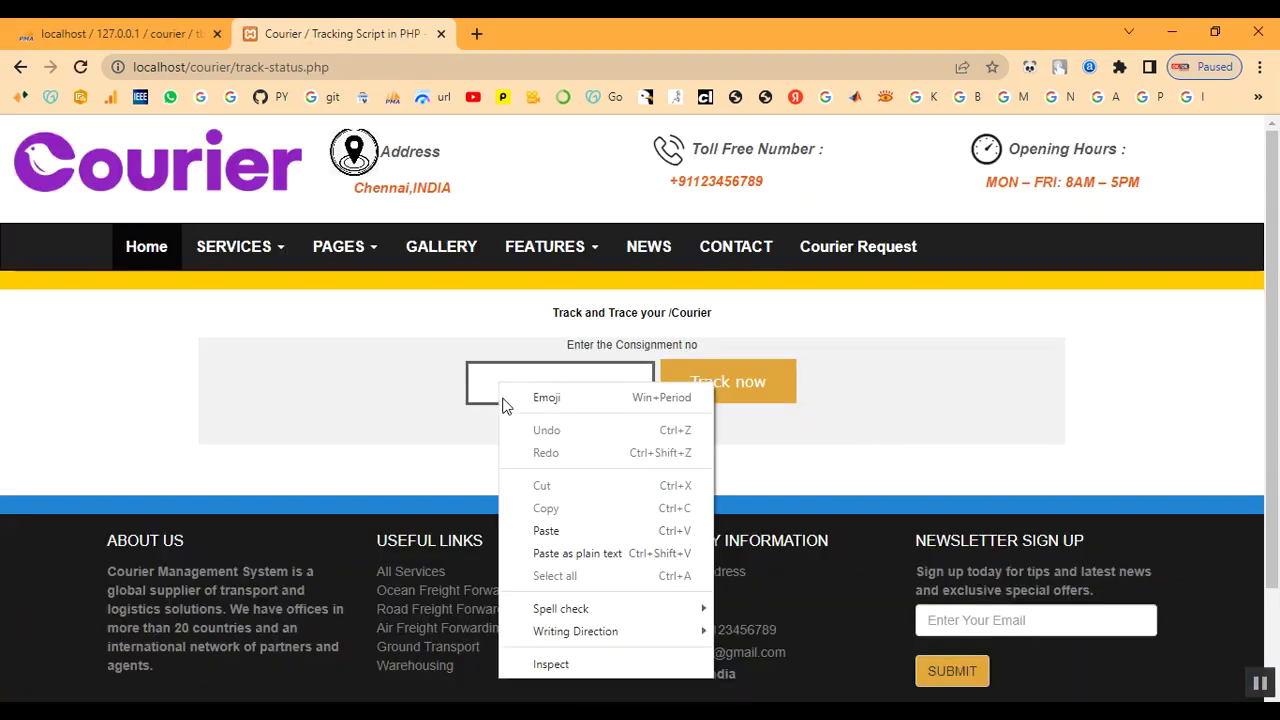
left_click(548, 530)
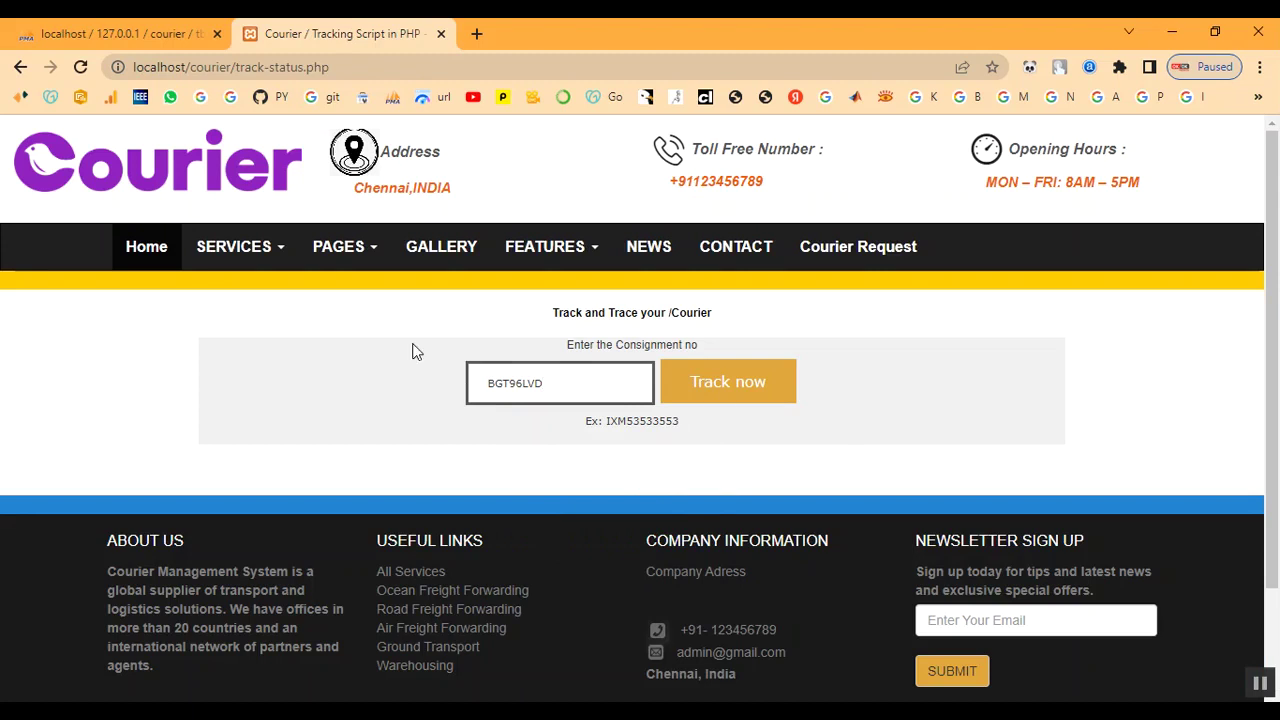
left_click_drag(490, 386, 560, 384)
left_click(560, 385)
left_click(728, 392)
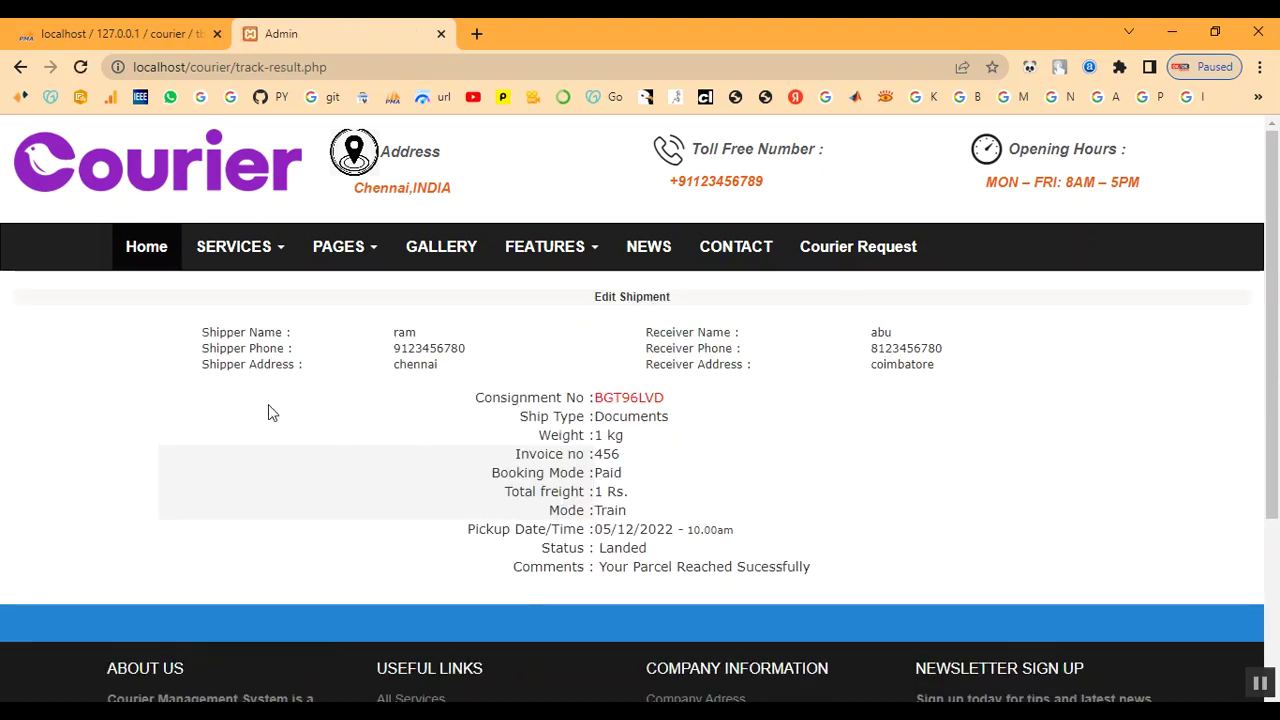
Highlight BGT96LVD's shipper and receiver details, Ship Type row and Landed status
left_click_drag(204, 346, 457, 374)
left_click(728, 399)
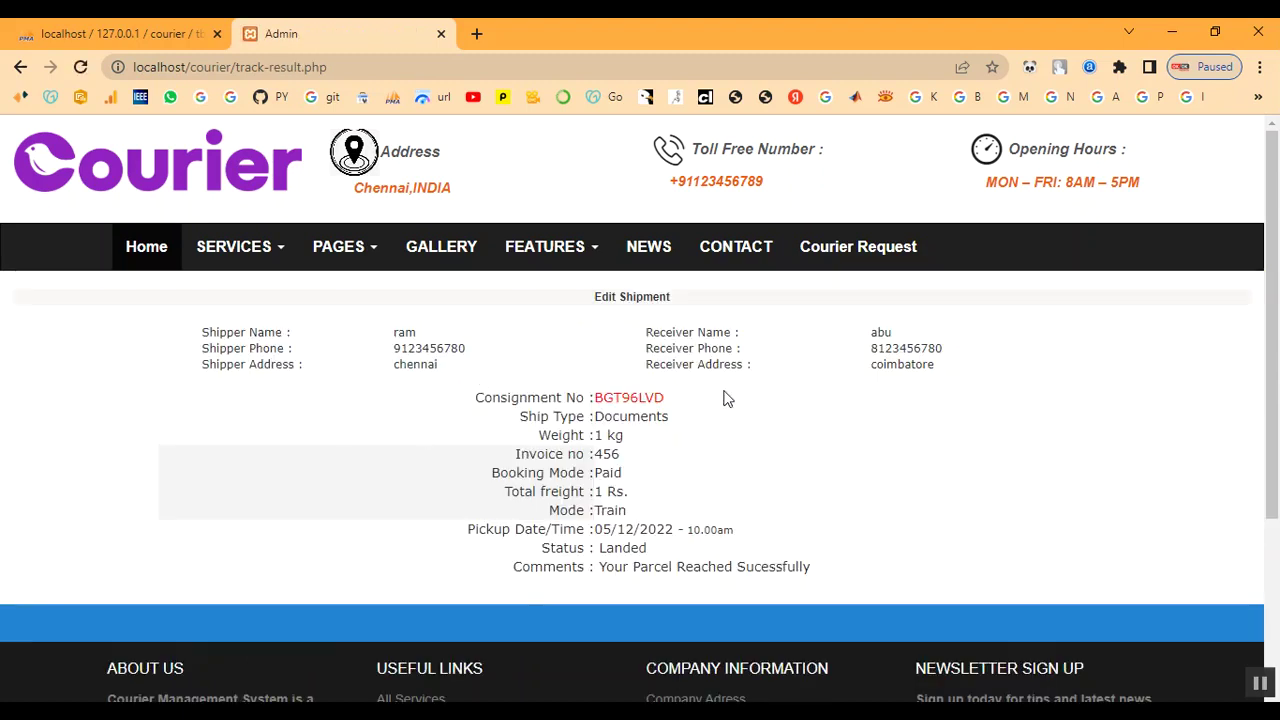
left_click_drag(505, 432, 684, 428)
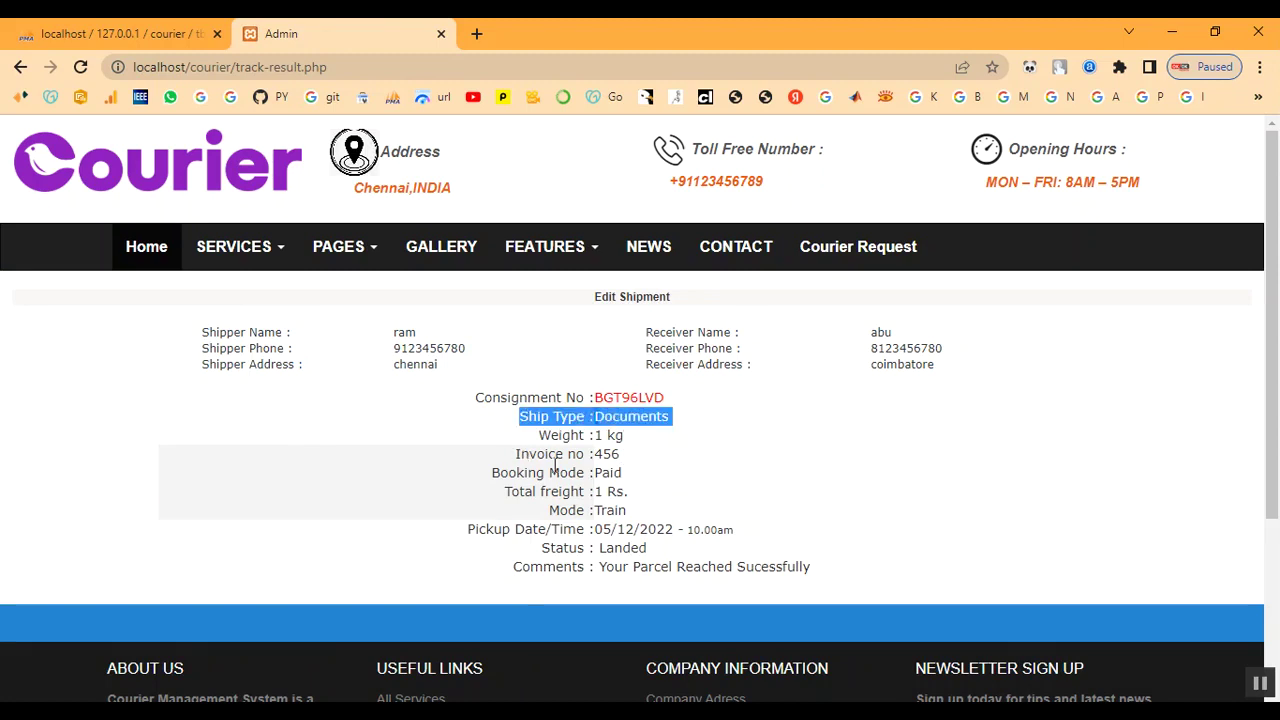
left_click_drag(601, 552, 652, 560)
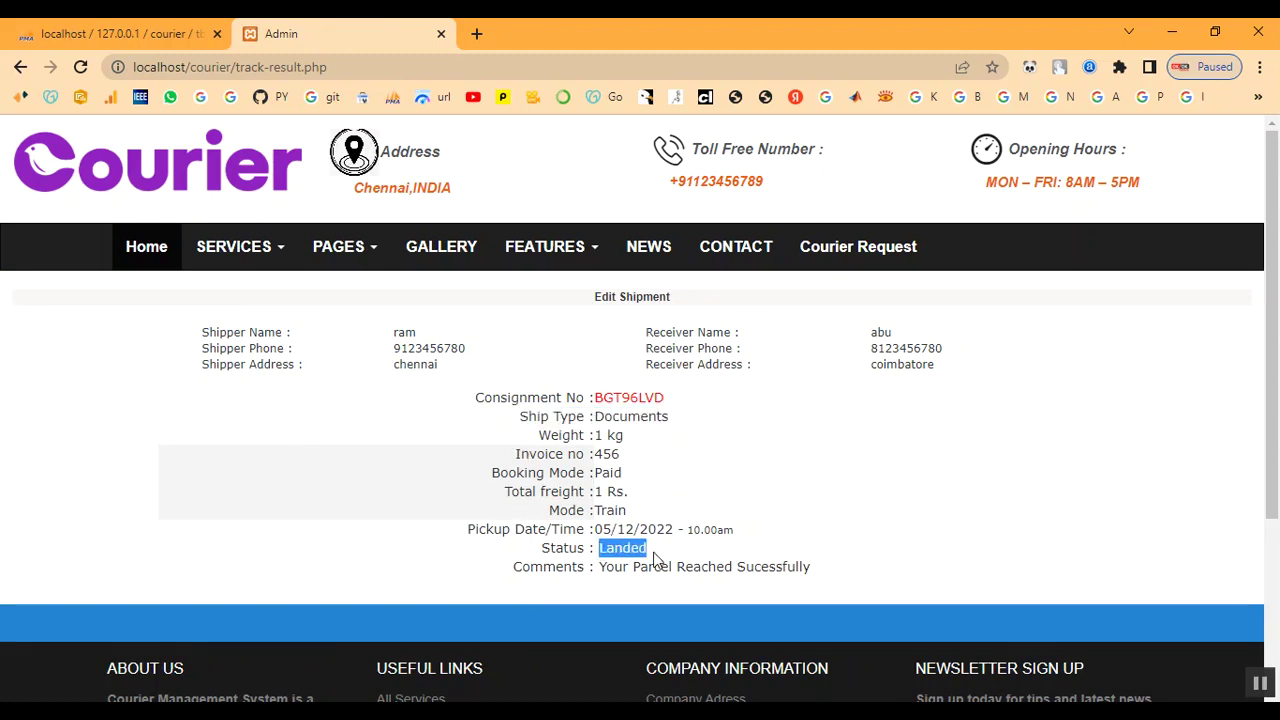
left_click(663, 560)
Recheck the Landed status value, then return to the site's home page
scroll(663, 553, "down", 3)
scroll(663, 553, "up", 3)
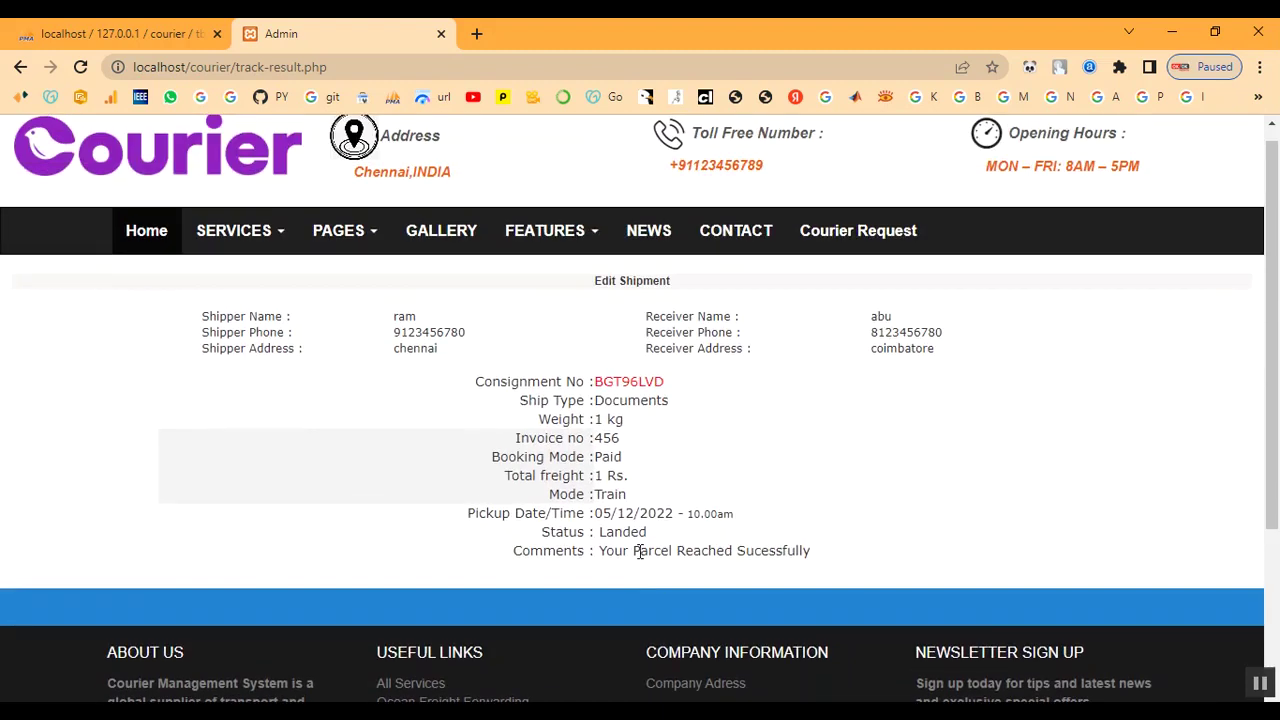
left_click_drag(609, 550, 845, 562)
left_click(845, 562)
scroll(845, 562, "up", 1)
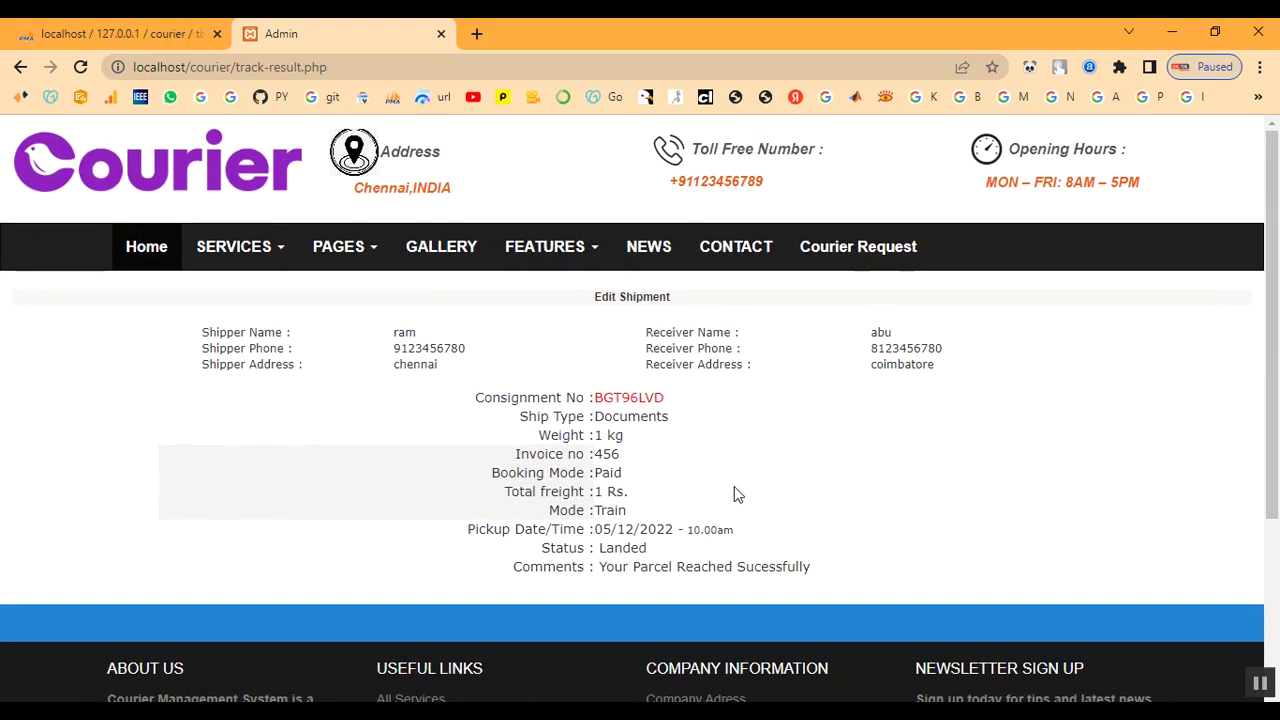
left_click(146, 250)
scroll(881, 340, "down", 5)
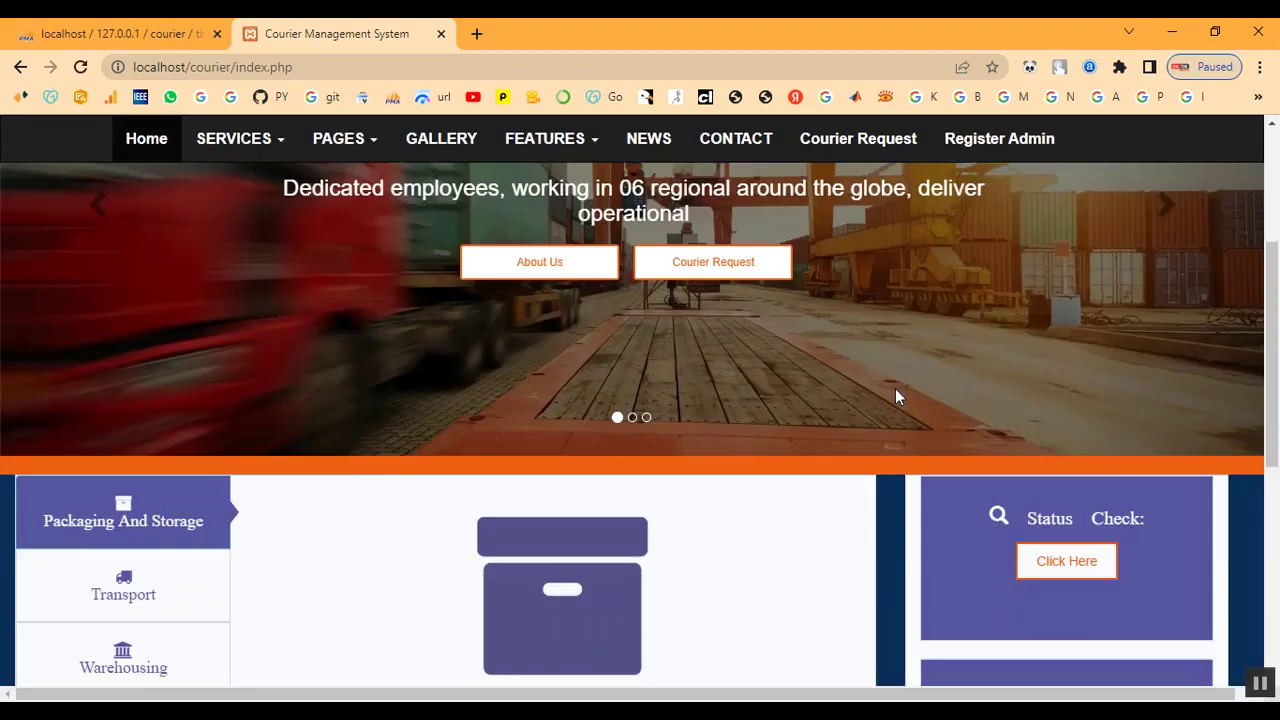
Open the administrator login page and clear the username field
left_click(1066, 557)
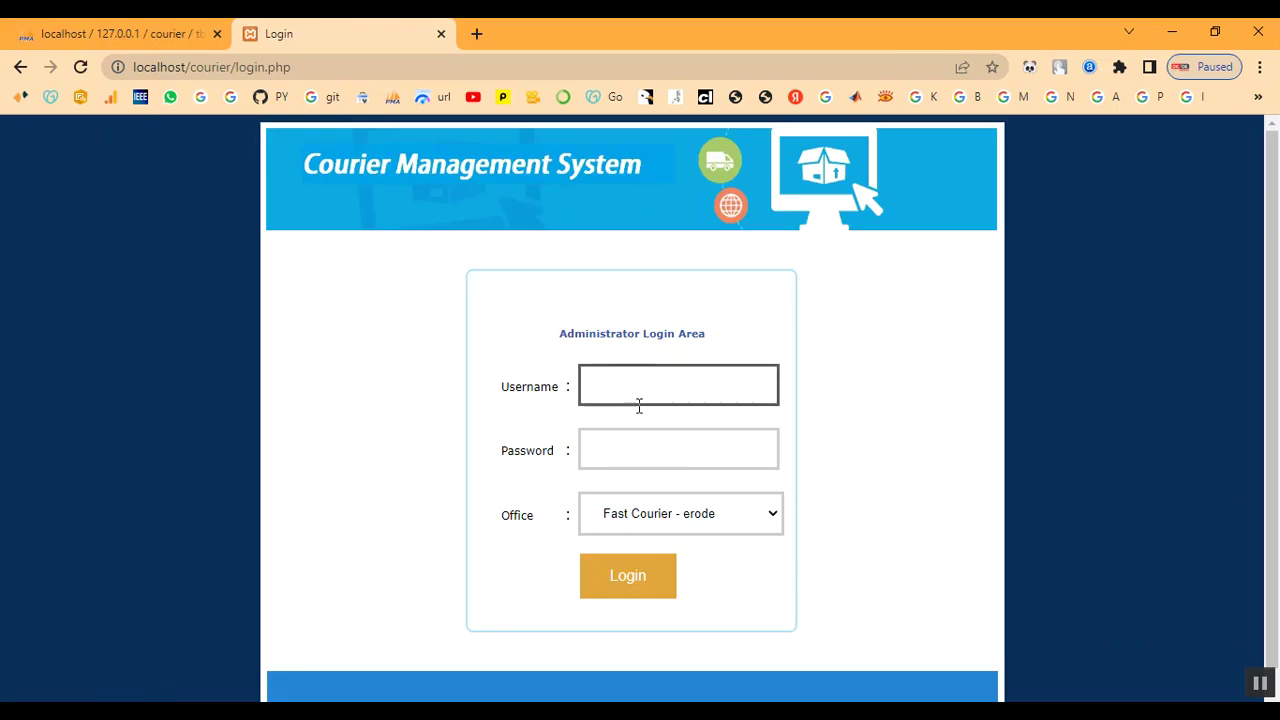
left_click(635, 395)
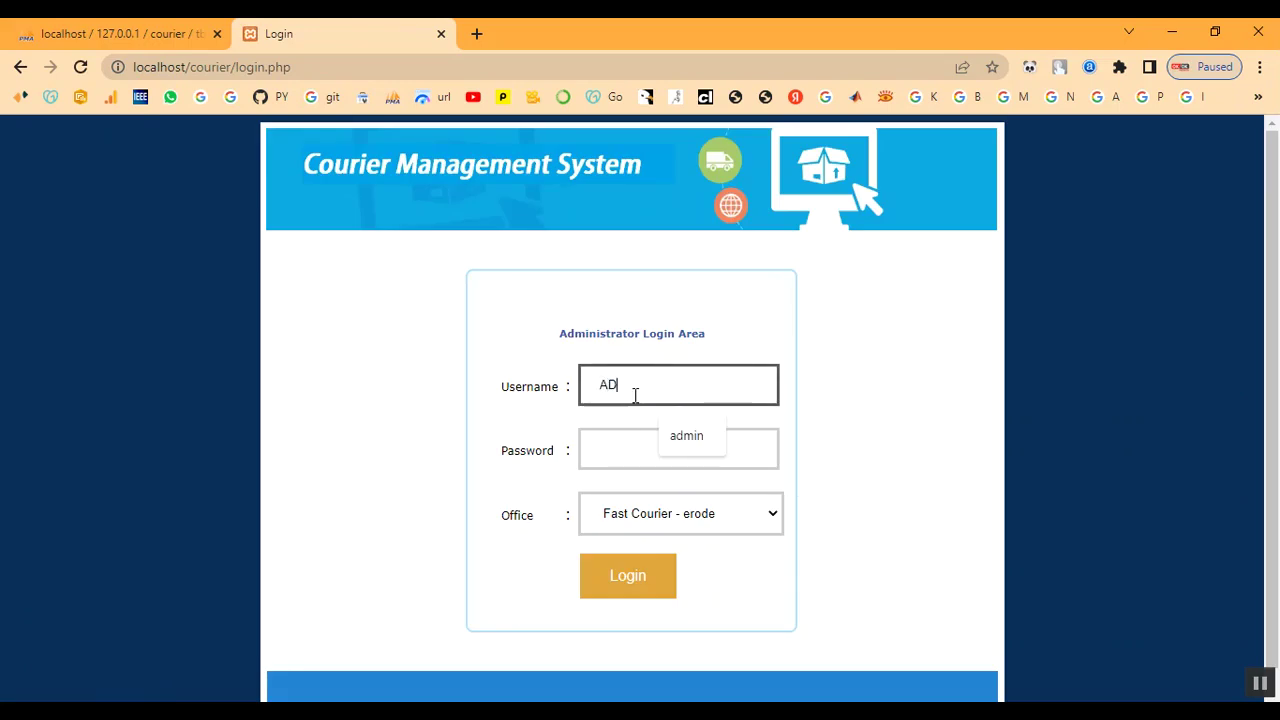
key("Tab")
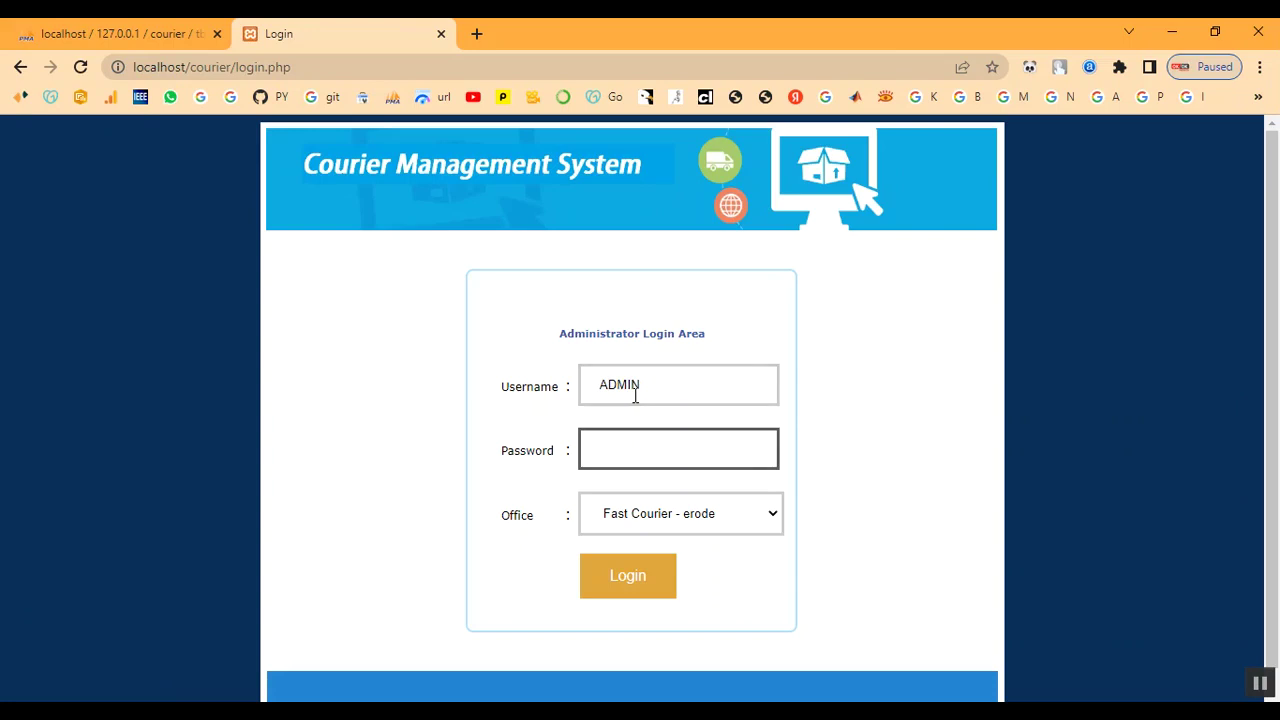
left_click_drag(644, 393, 497, 380)
key("BackSpace")
key("Tab")
left_click(634, 385)
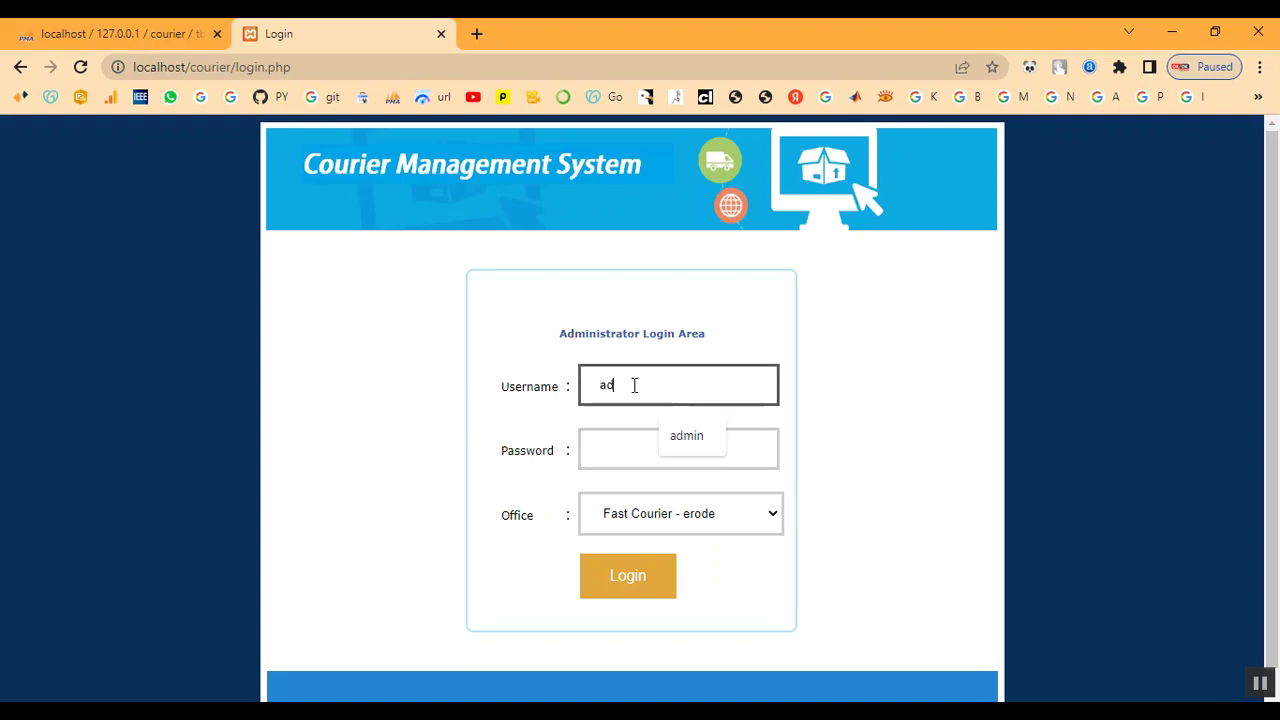
Log in as 'admin' with the password, choosing the chennai office
type("admin")
key("Tab")
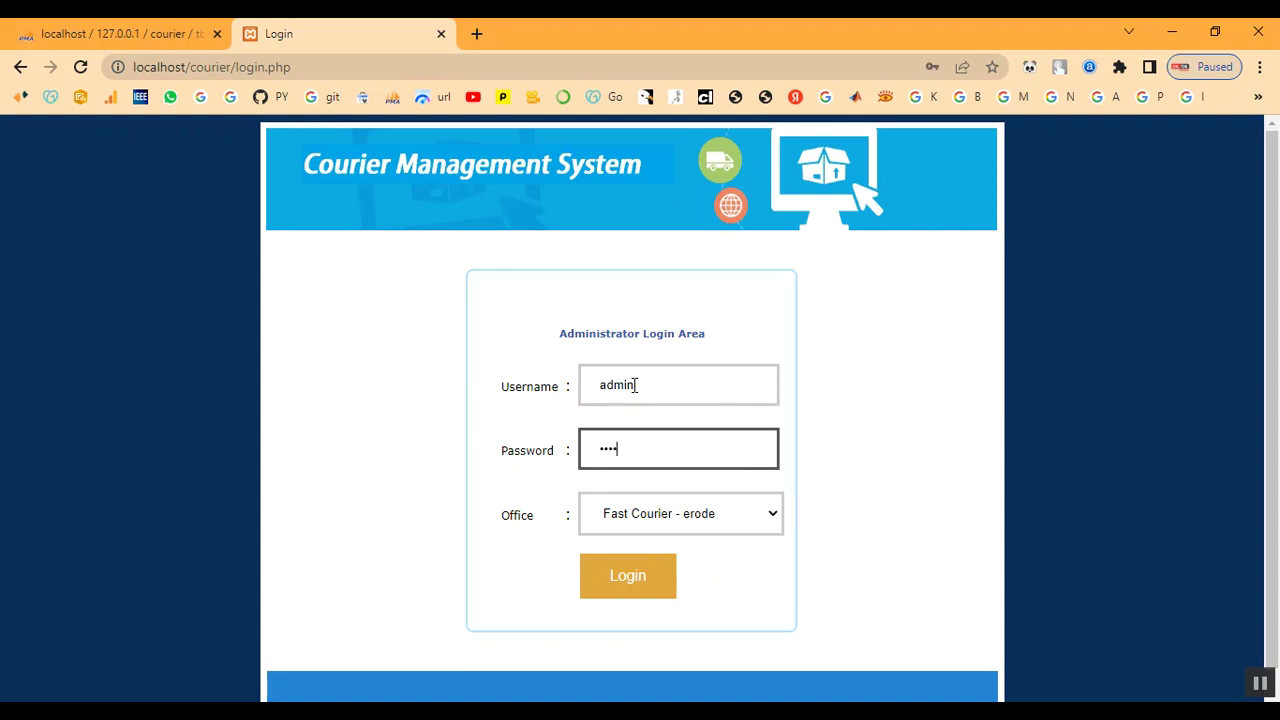
left_click(690, 525)
left_click(690, 575)
left_click(657, 594)
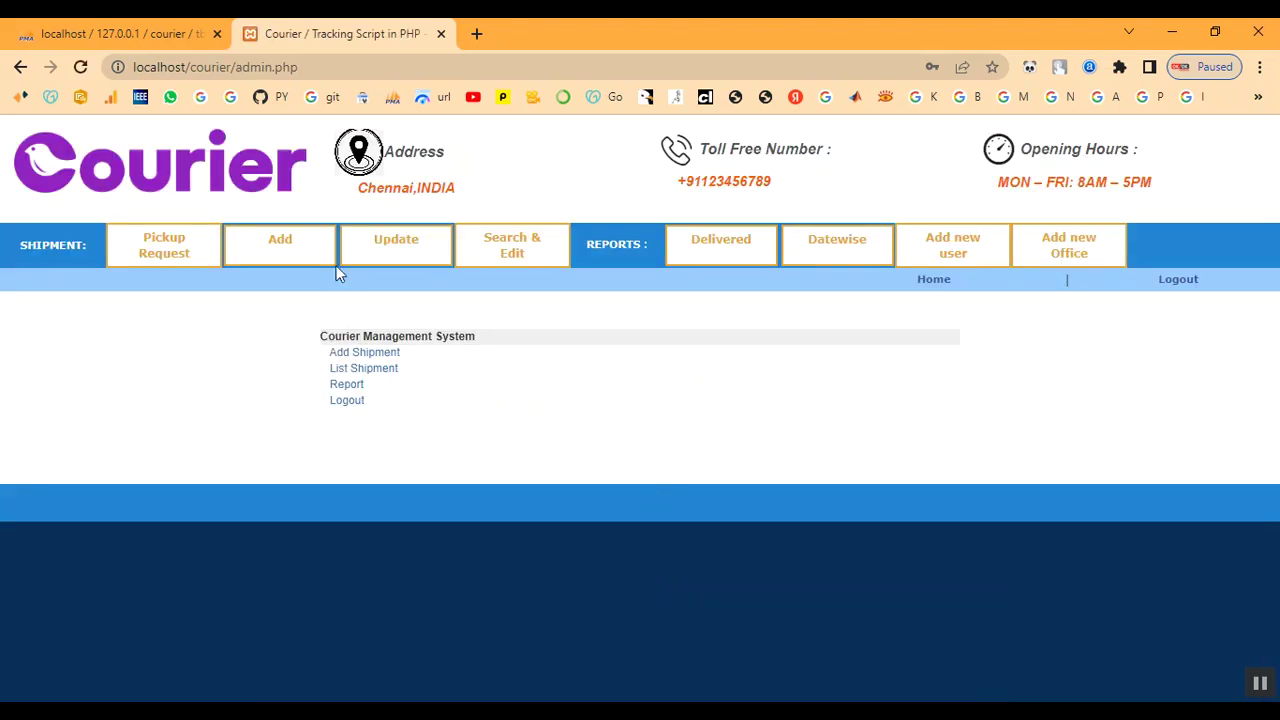
Open BGT96LVD's edit page, check the Delivered and Datewise reports, then return to the Update list
left_click(388, 260)
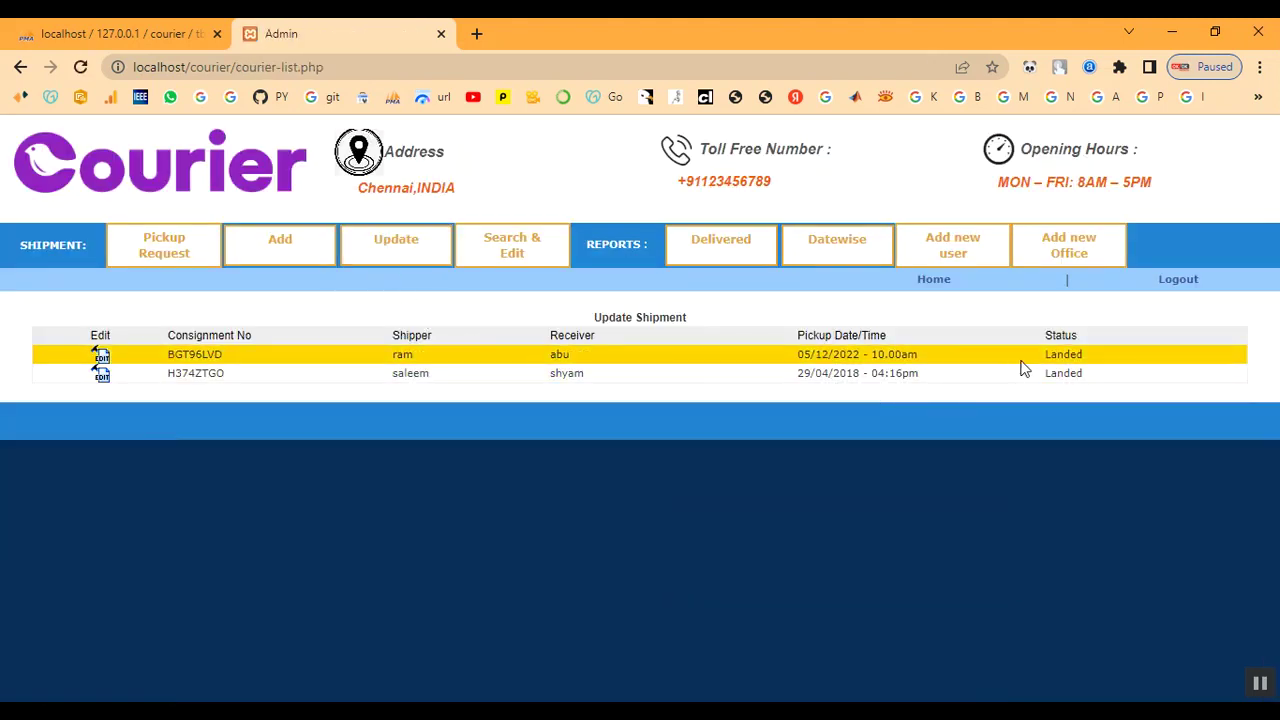
left_click(100, 364)
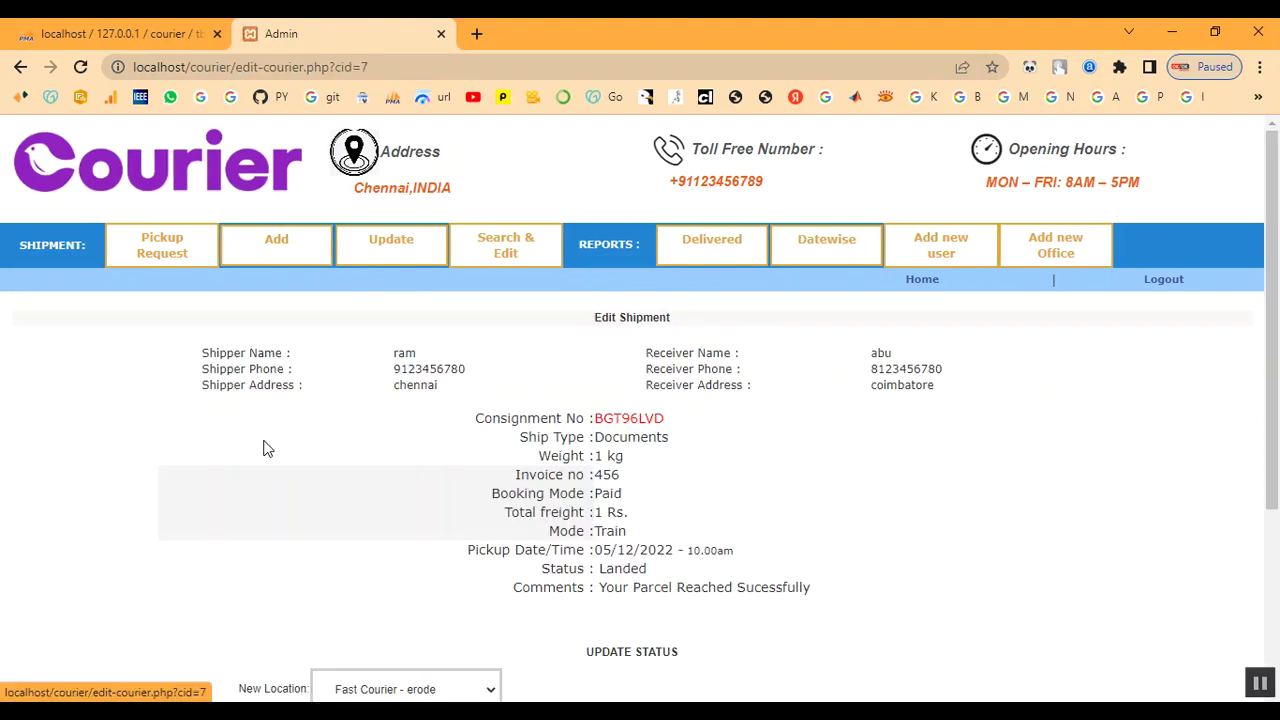
scroll(580, 515, "down", 2)
scroll(753, 468, "up", 2)
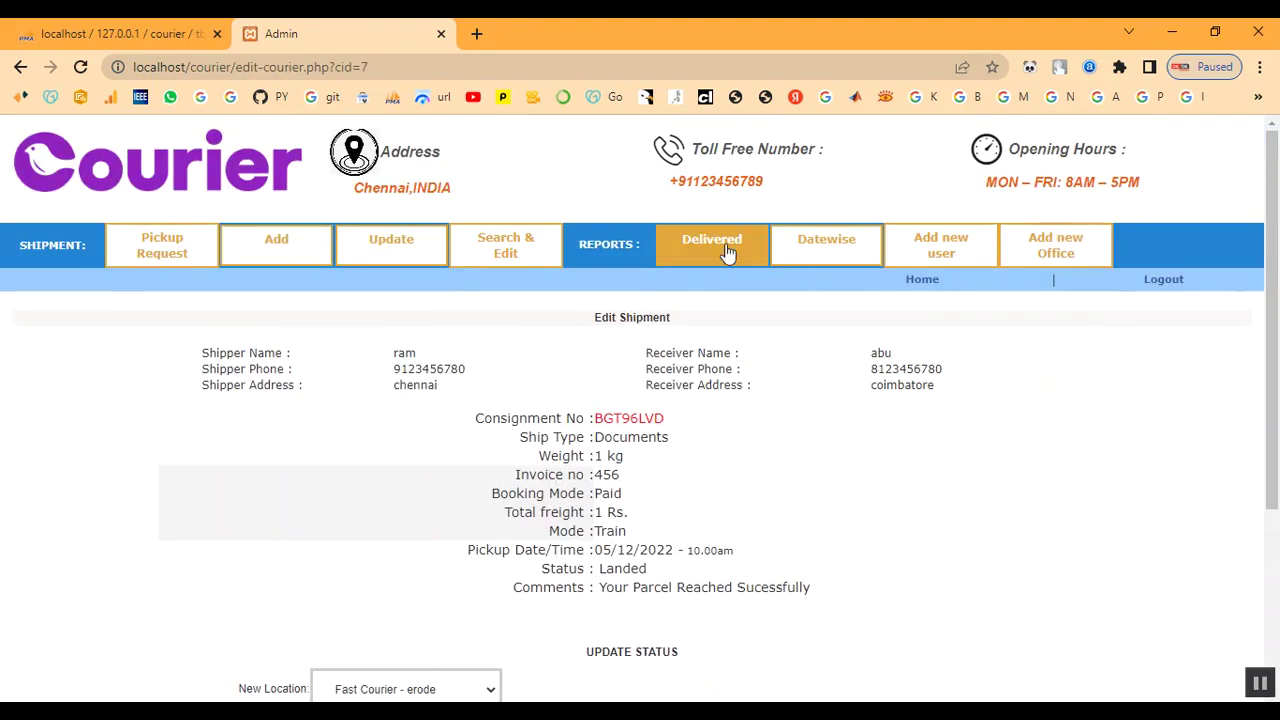
left_click(728, 252)
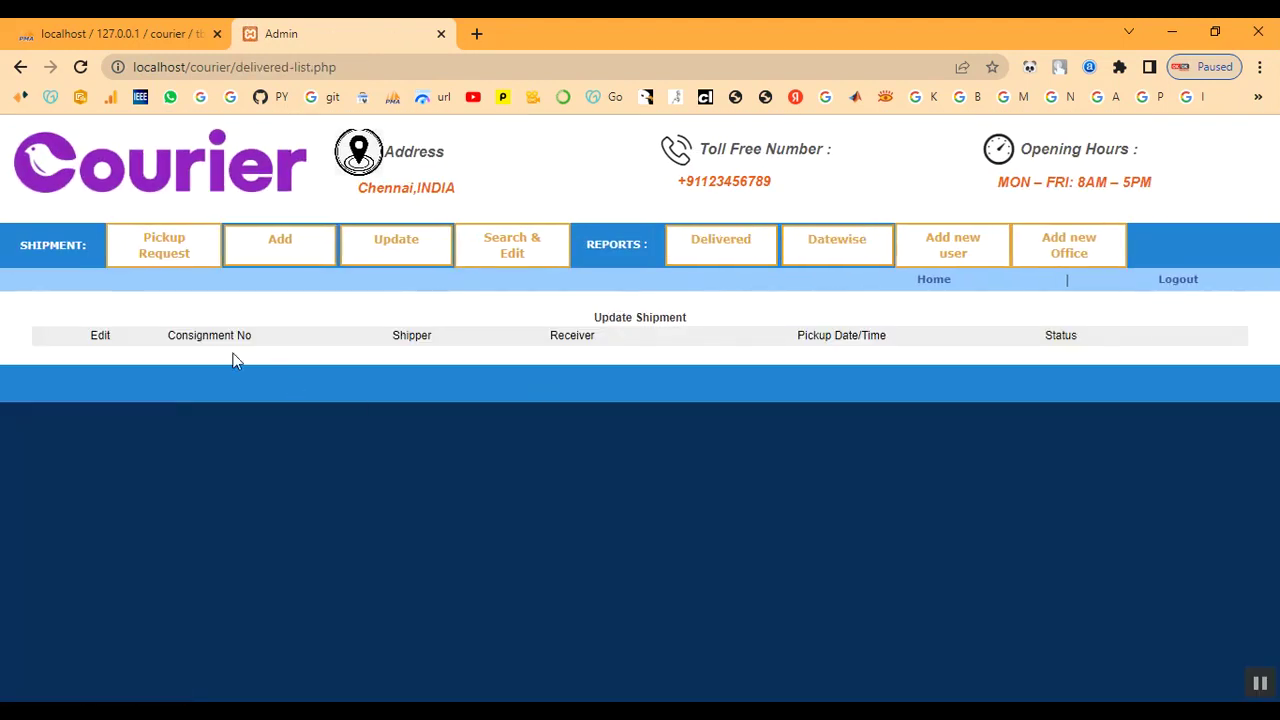
left_click(856, 258)
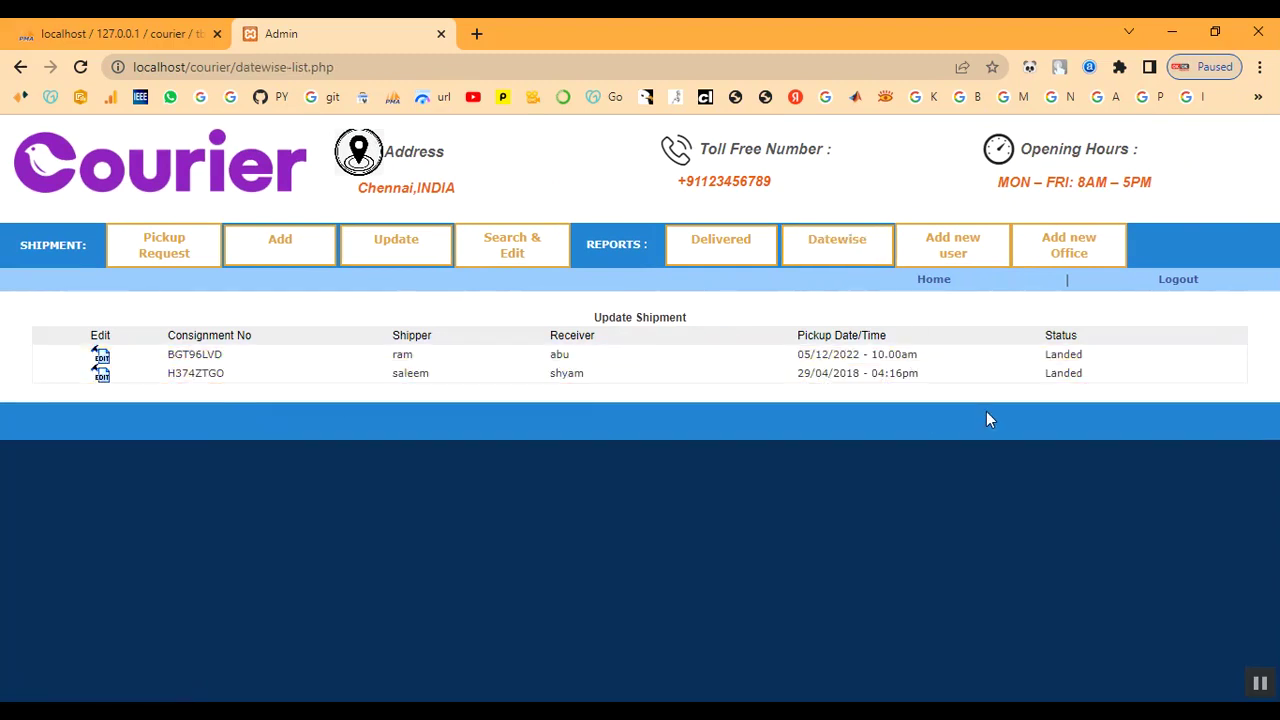
left_click(695, 257)
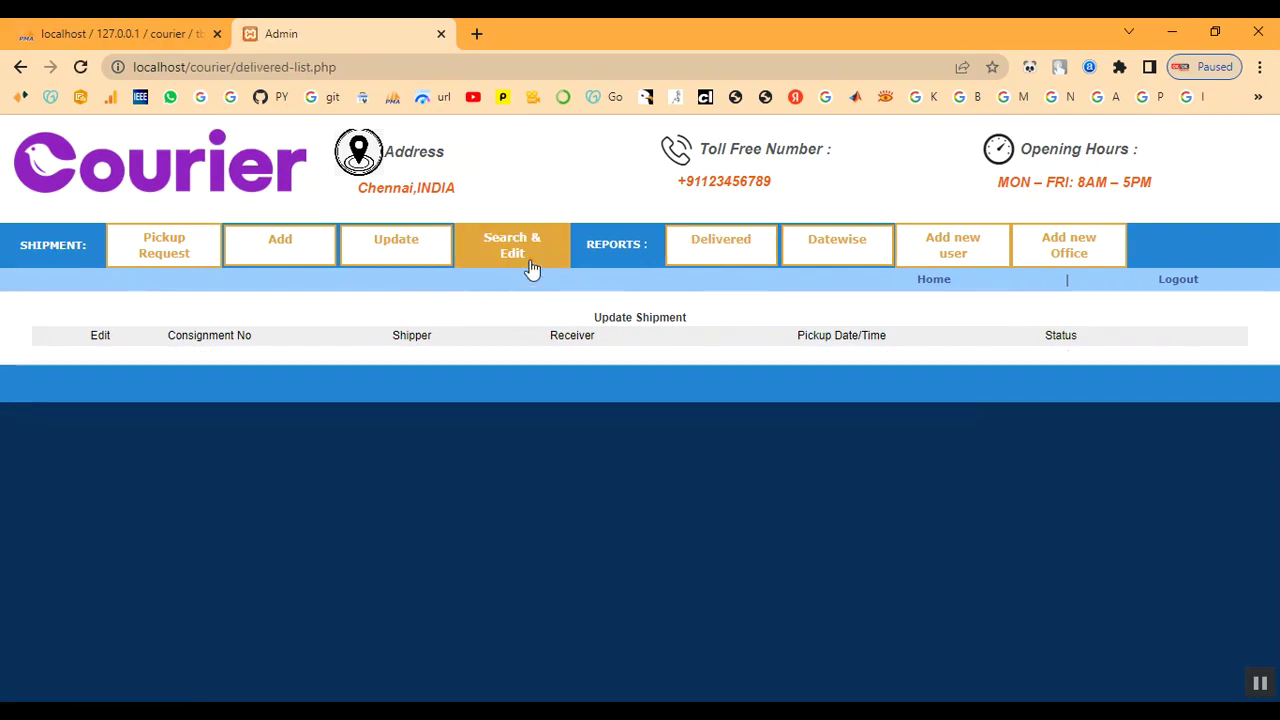
left_click(422, 268)
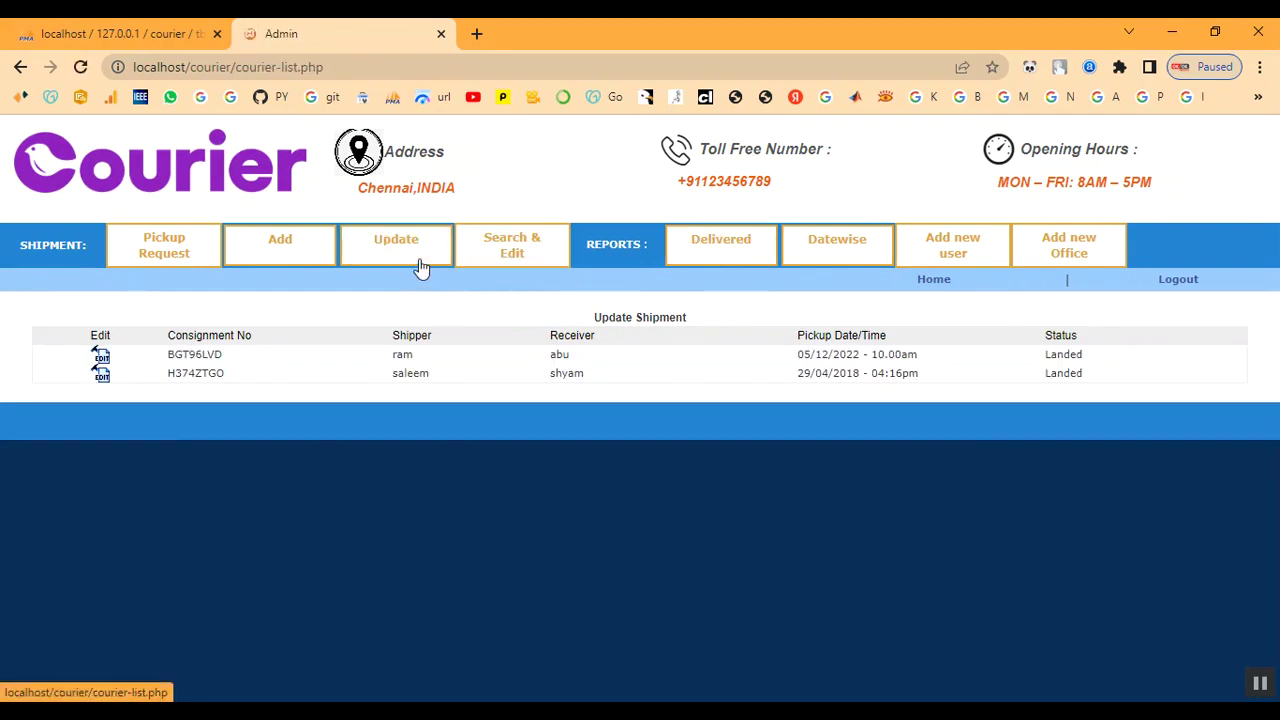
Mark shipment BGT96LVD as Delivered and note the status-changed confirmation
left_click(100, 366)
scroll(649, 568, "down", 3)
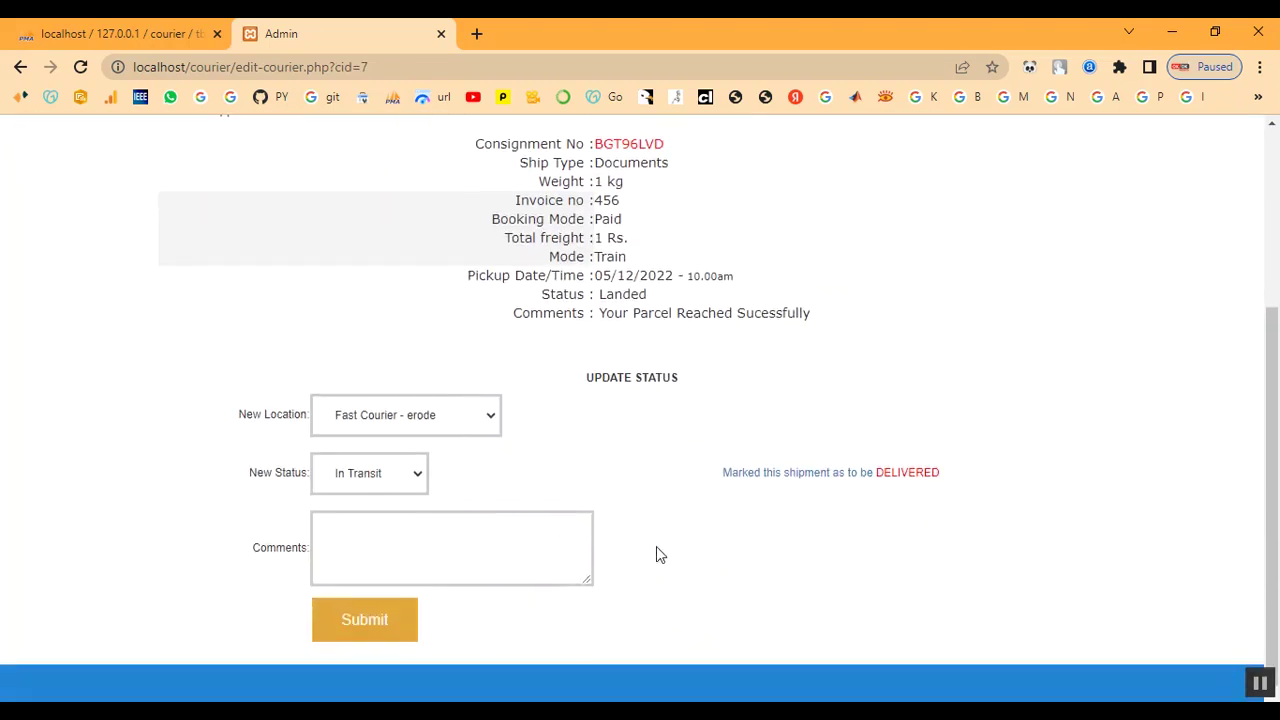
left_click(870, 483)
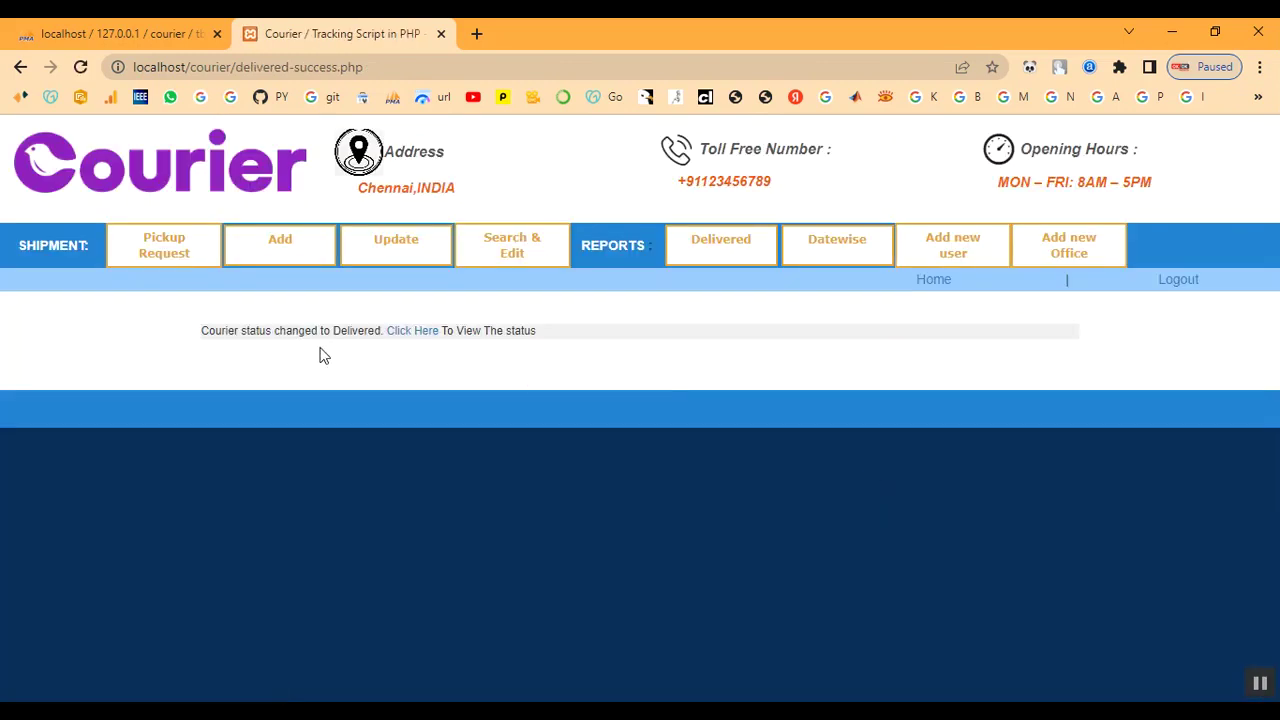
left_click_drag(205, 330, 591, 343)
left_click(597, 360)
Confirm BGT96LVD appears in the Delivered report with status Delivered
left_click(729, 258)
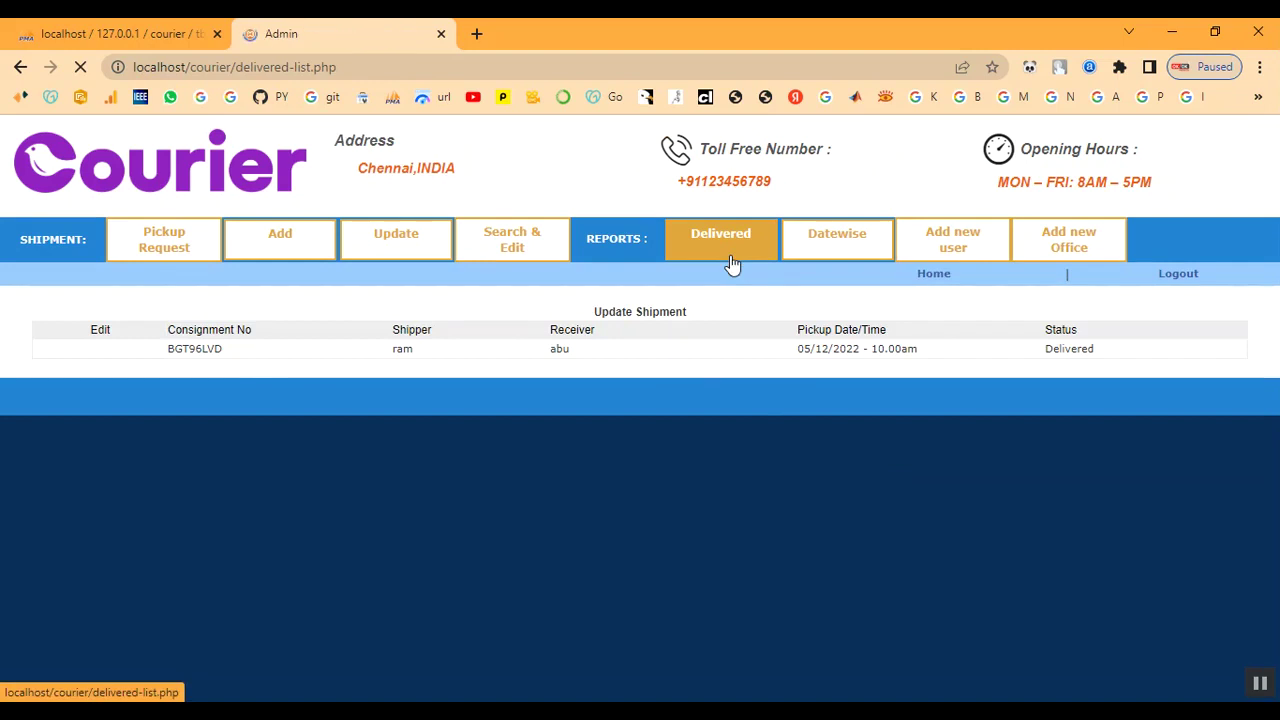
left_click_drag(1028, 360, 1097, 352)
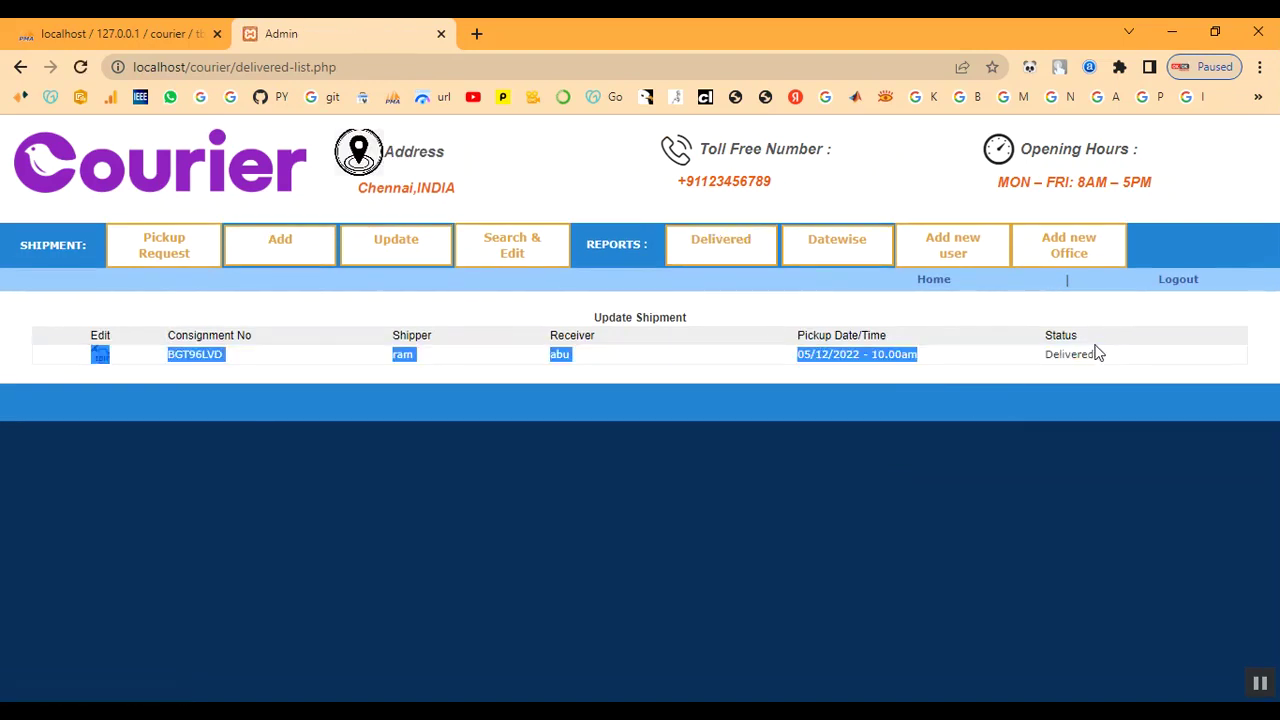
left_click(1108, 374)
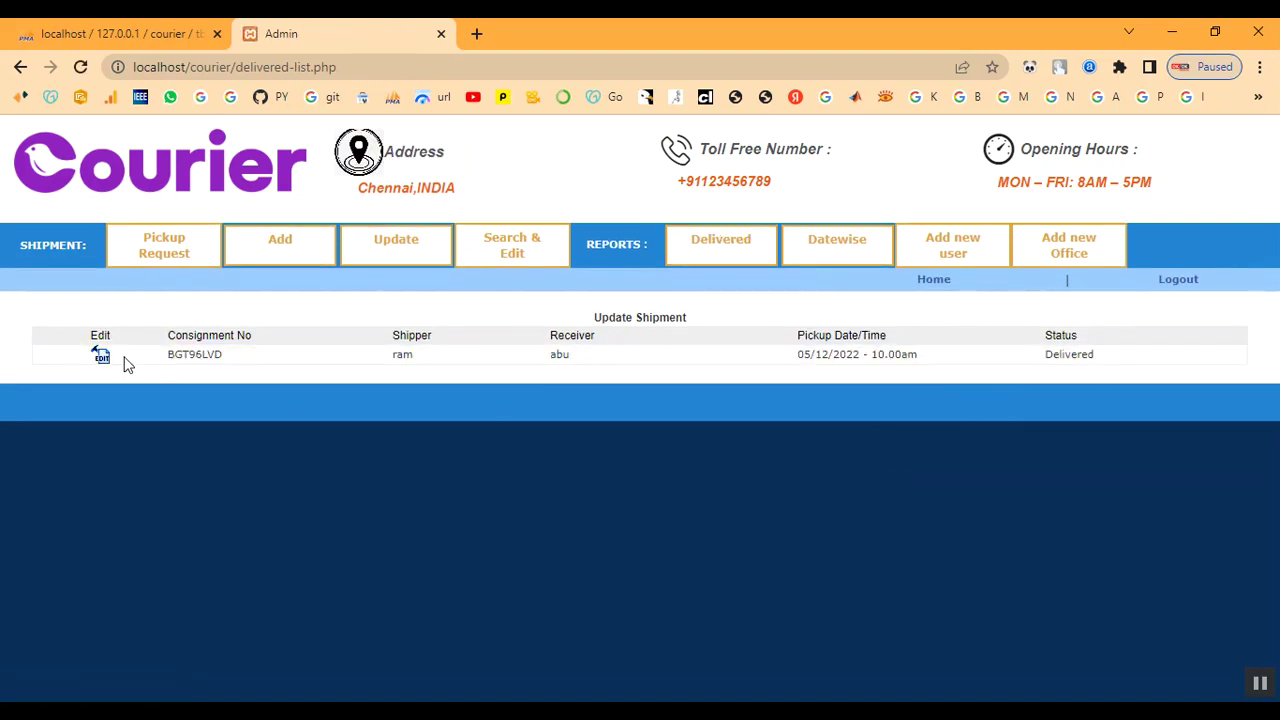
left_click_drag(397, 355, 1128, 360)
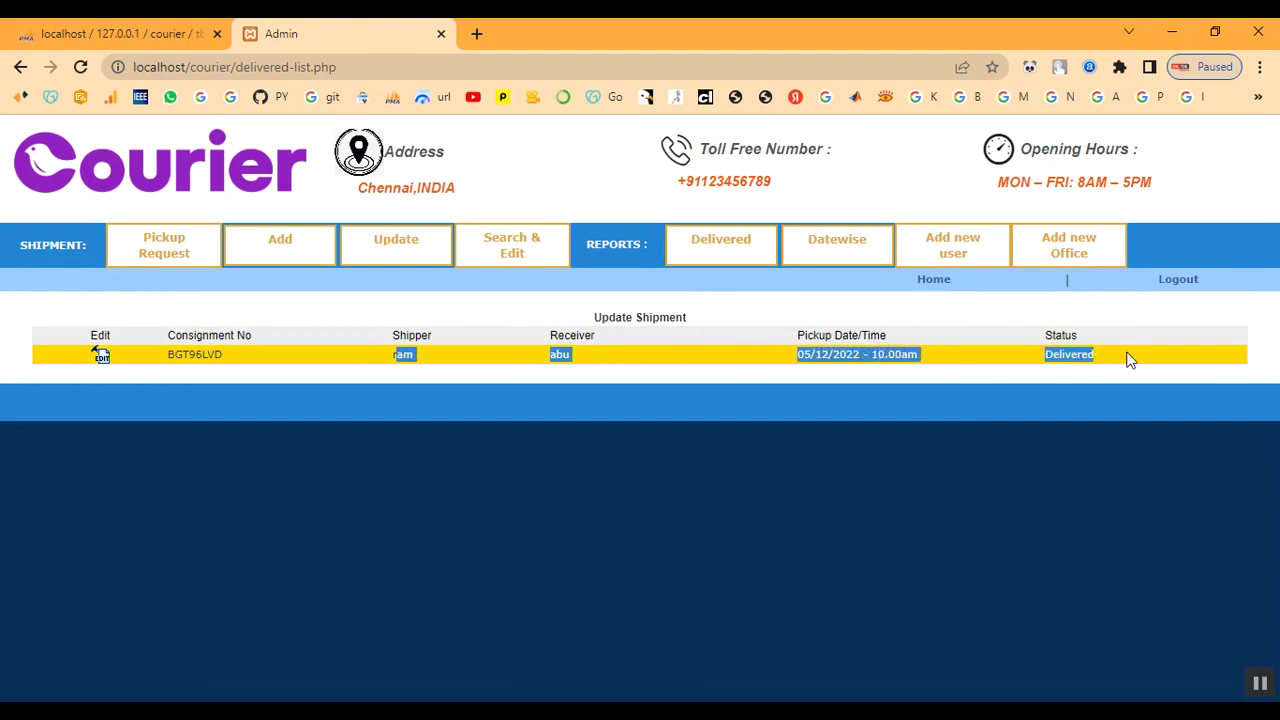
Open the Update list and look over the new administrator registration form
left_click(391, 250)
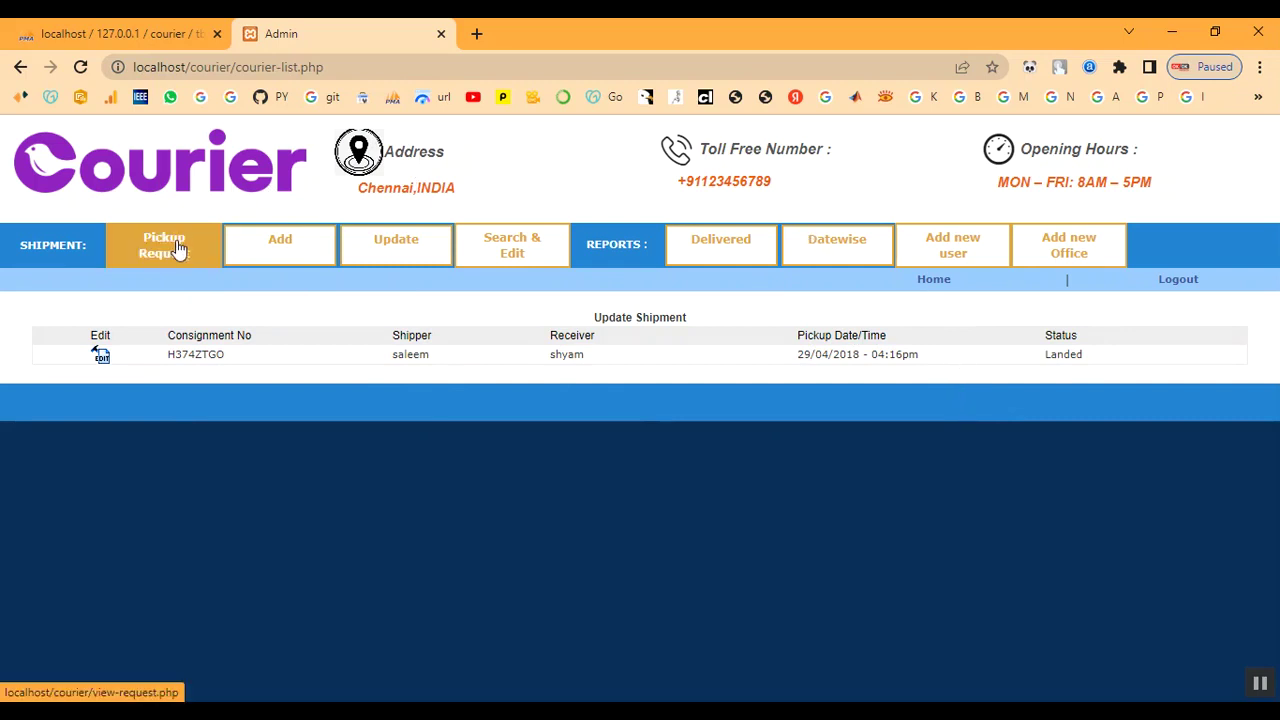
left_click(975, 246)
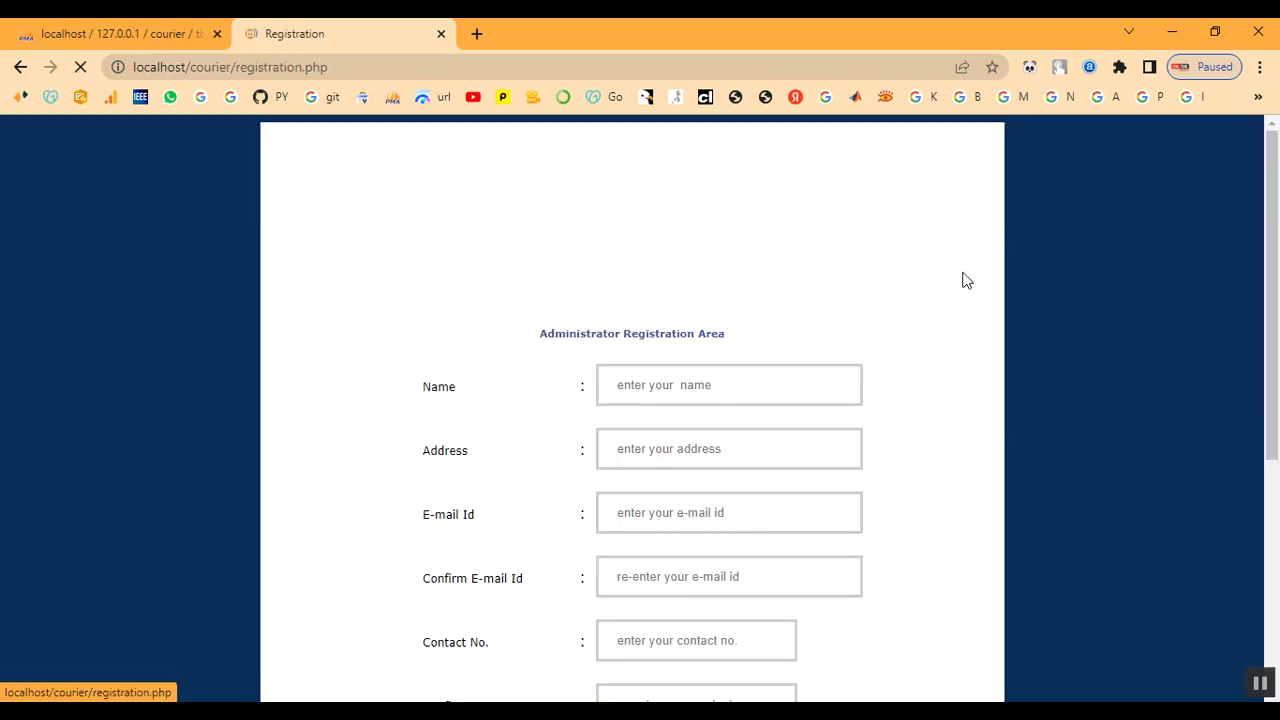
scroll(852, 410, "down", 2)
scroll(852, 412, "down", 2)
scroll(852, 410, "up", 4)
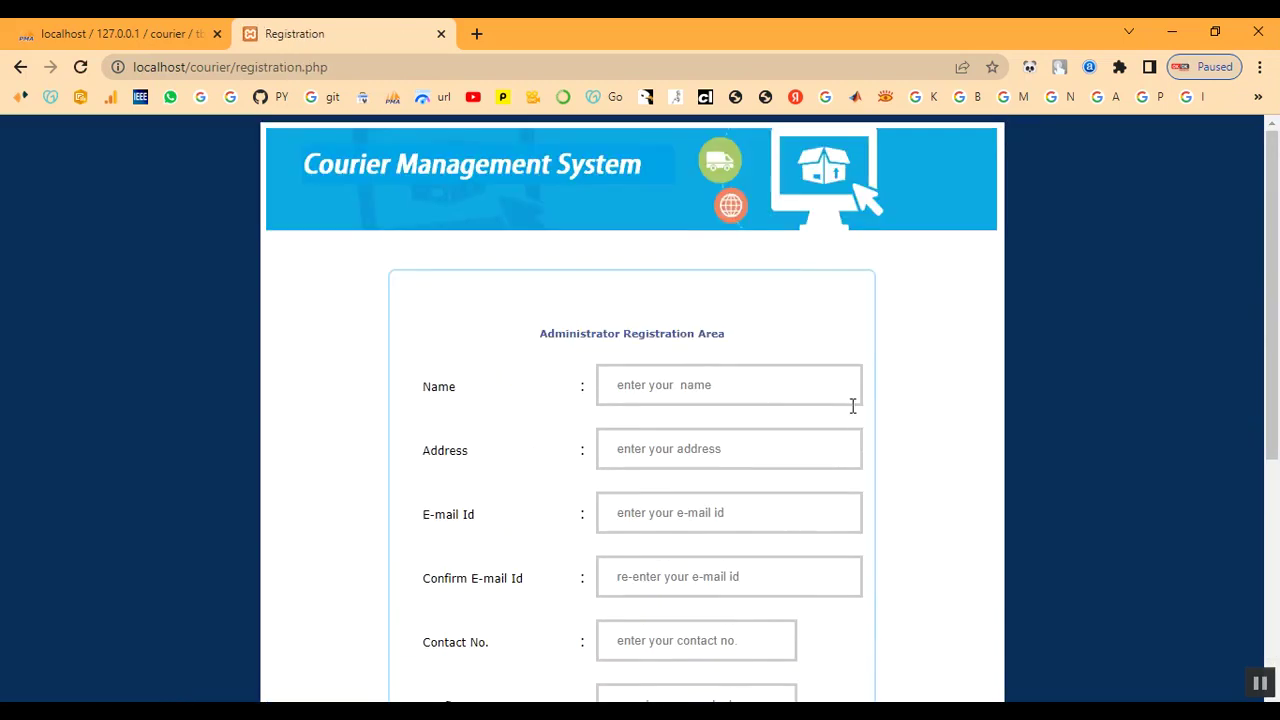
left_click(28, 67)
Look over the Add New Office form, then go back
left_click(1066, 264)
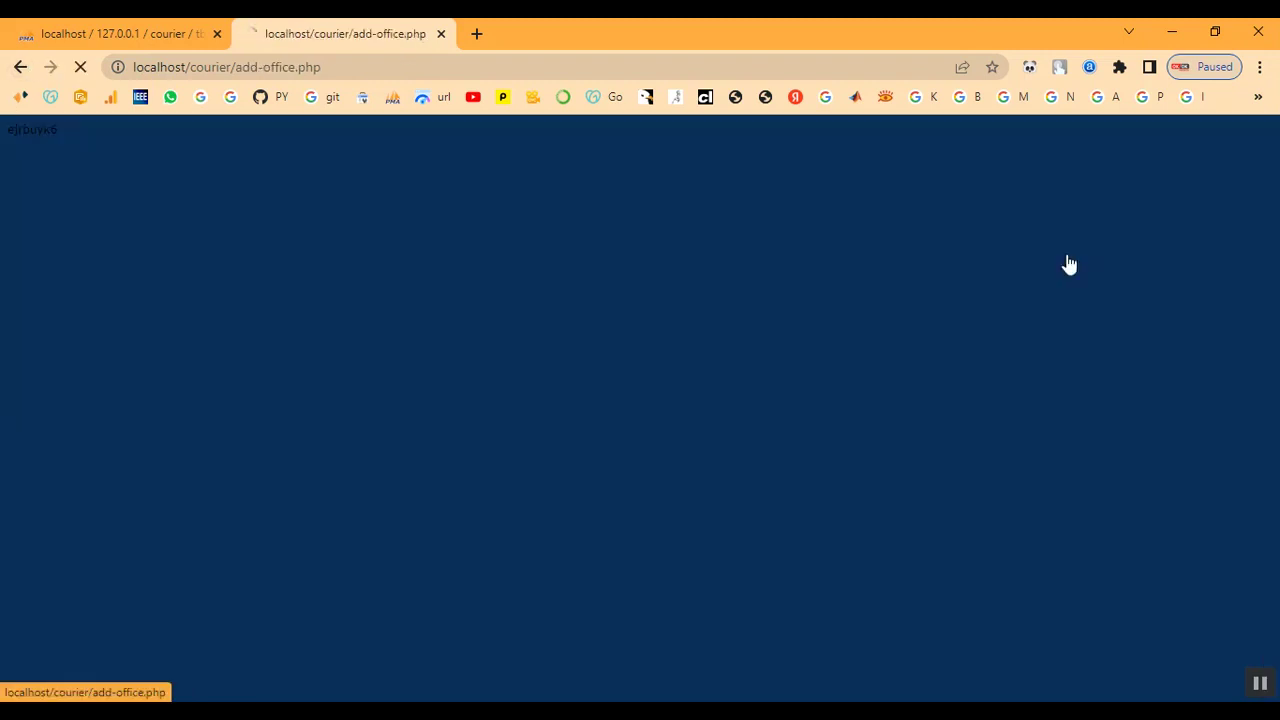
scroll(670, 490, "down", 3)
scroll(672, 470, "up", 3)
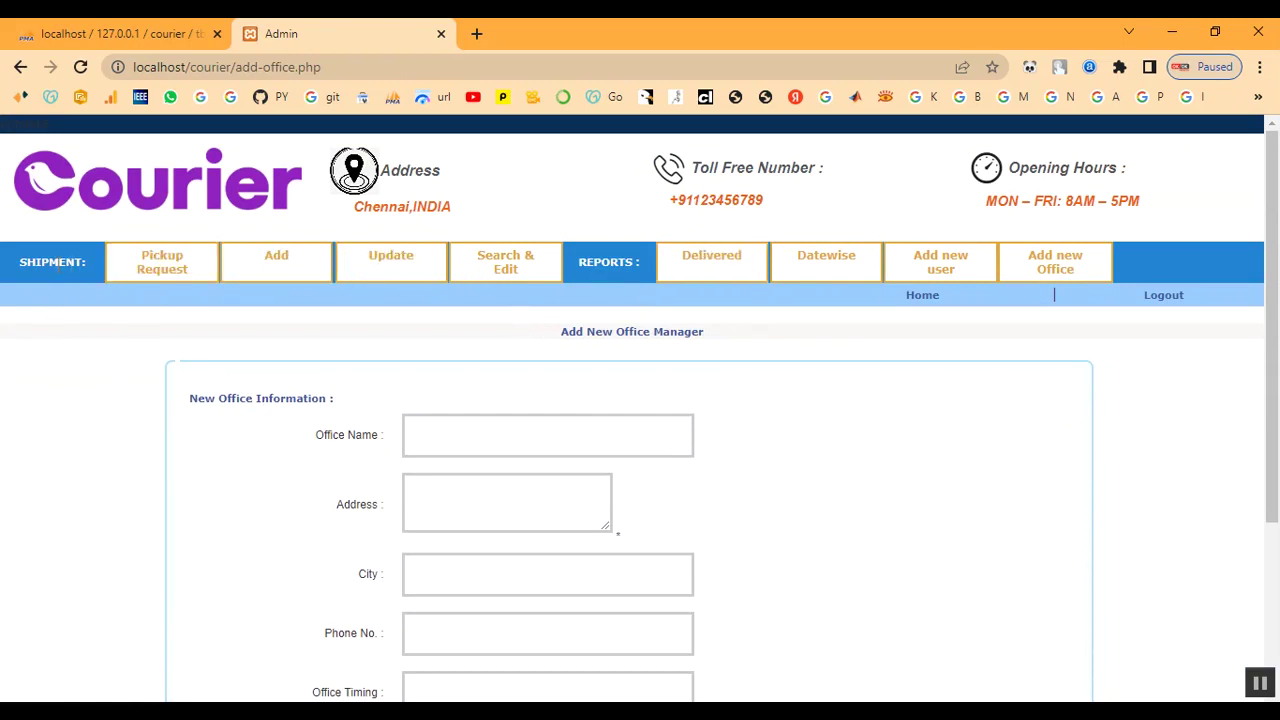
left_click(20, 67)
left_click(18, 68)
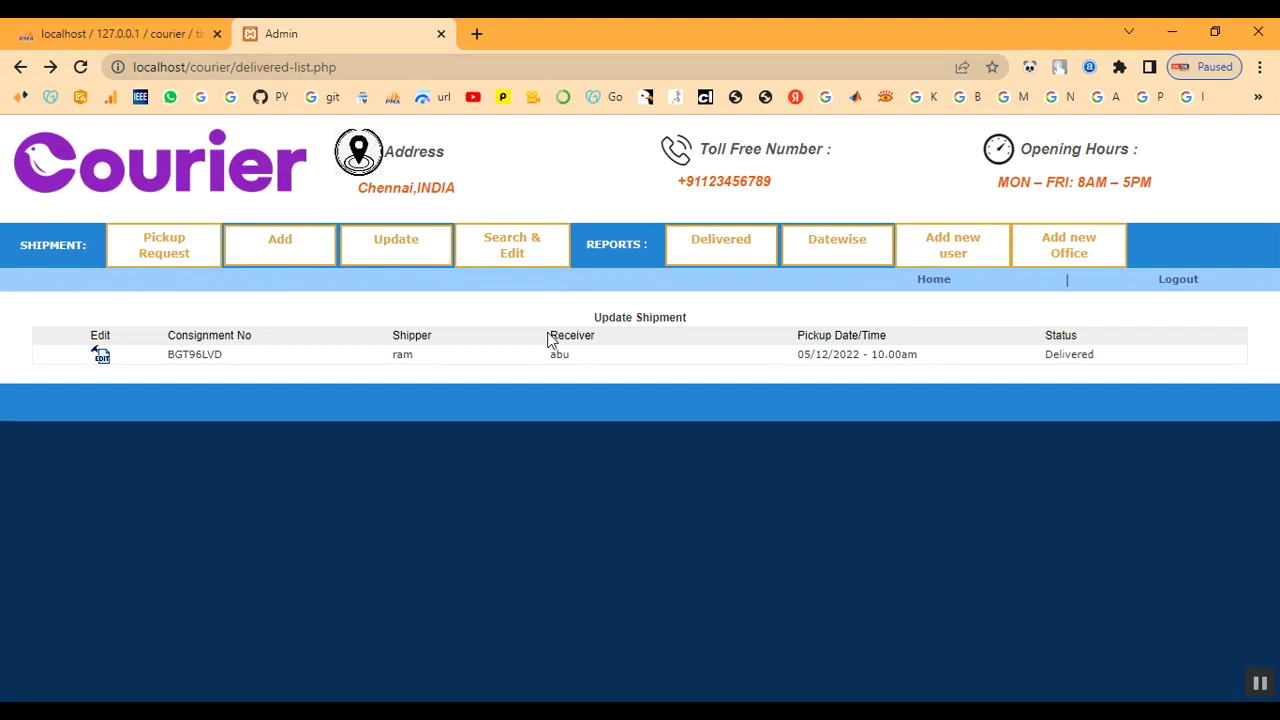
Browse the shipment list, reports overview and Delivered report from the admin dashboard
left_click(940, 282)
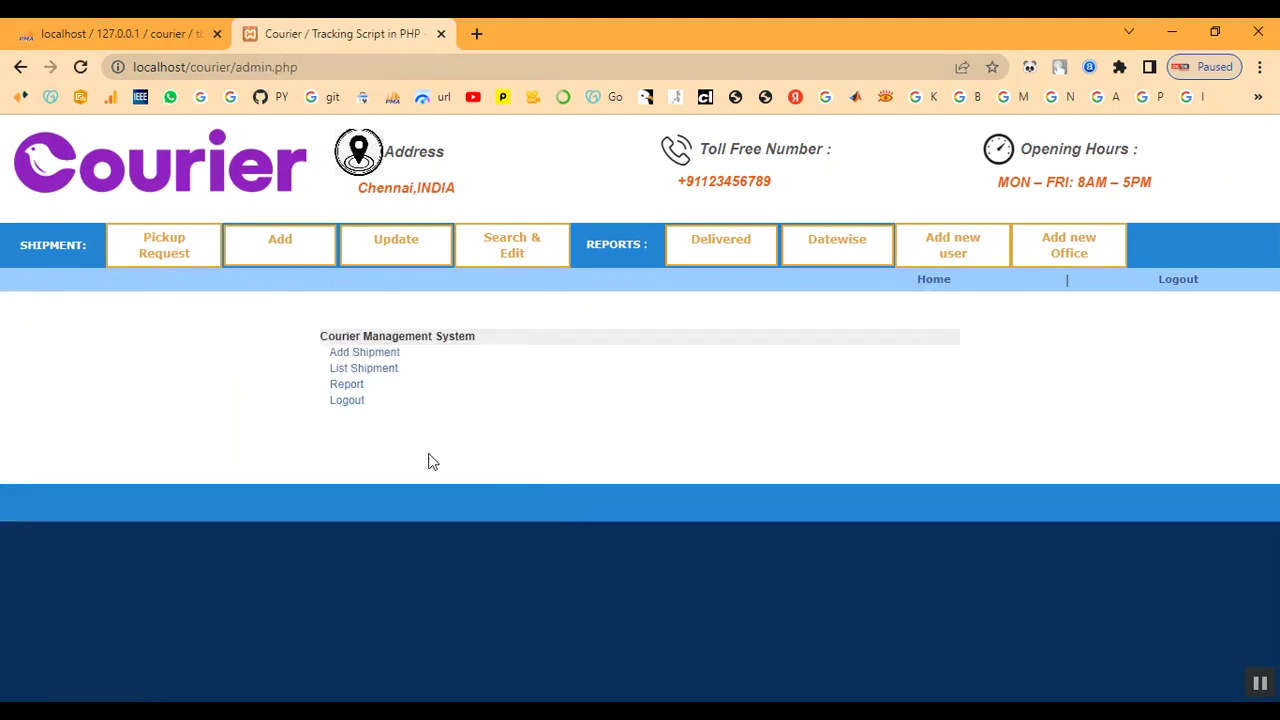
left_click(385, 370)
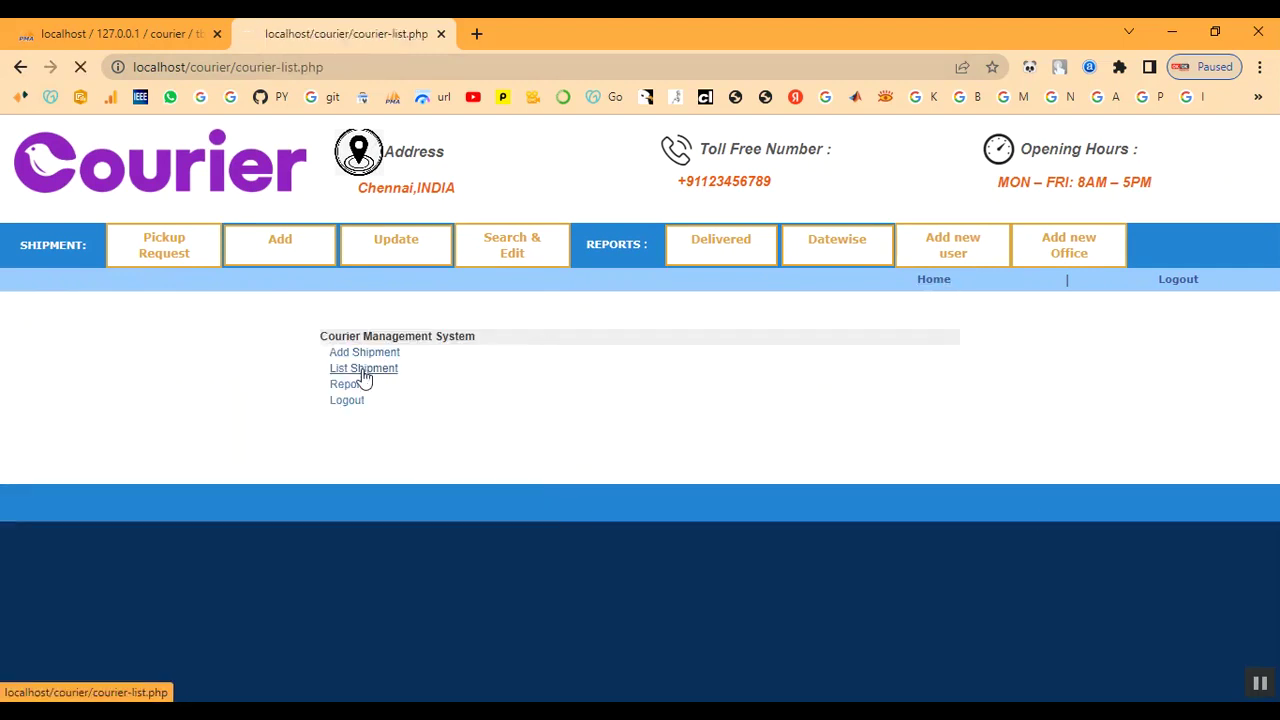
left_click(934, 279)
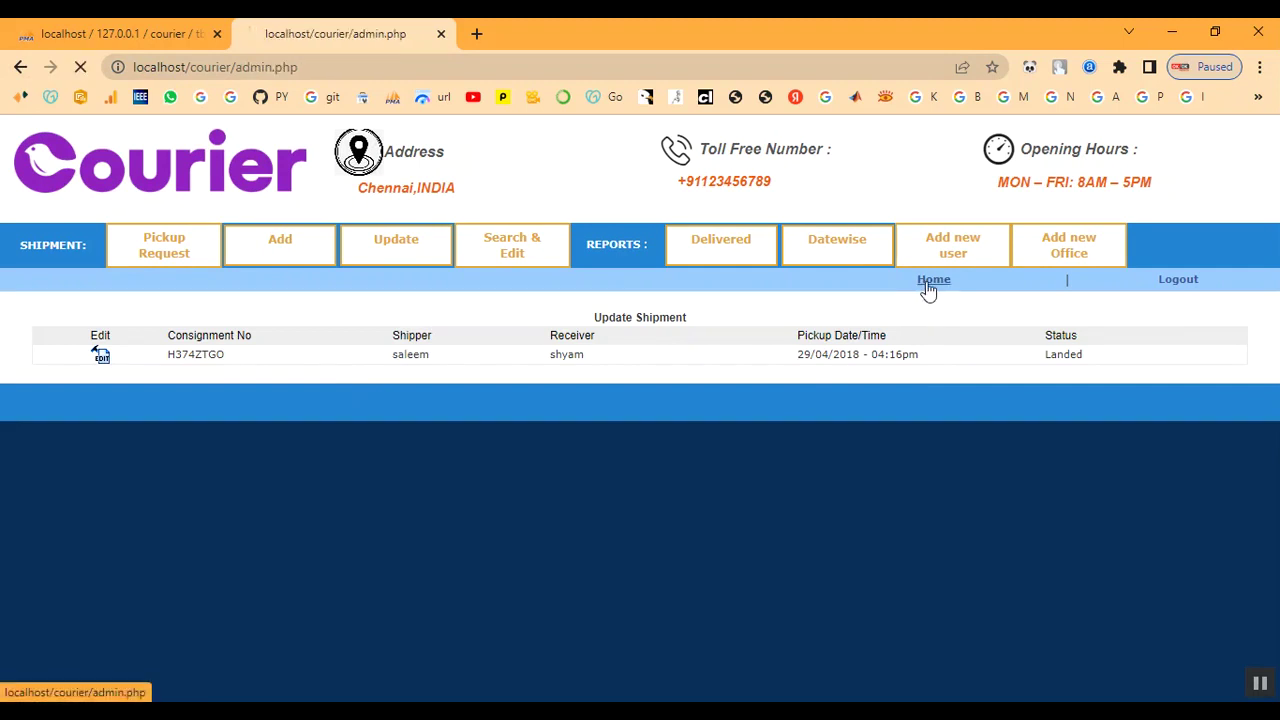
left_click(355, 394)
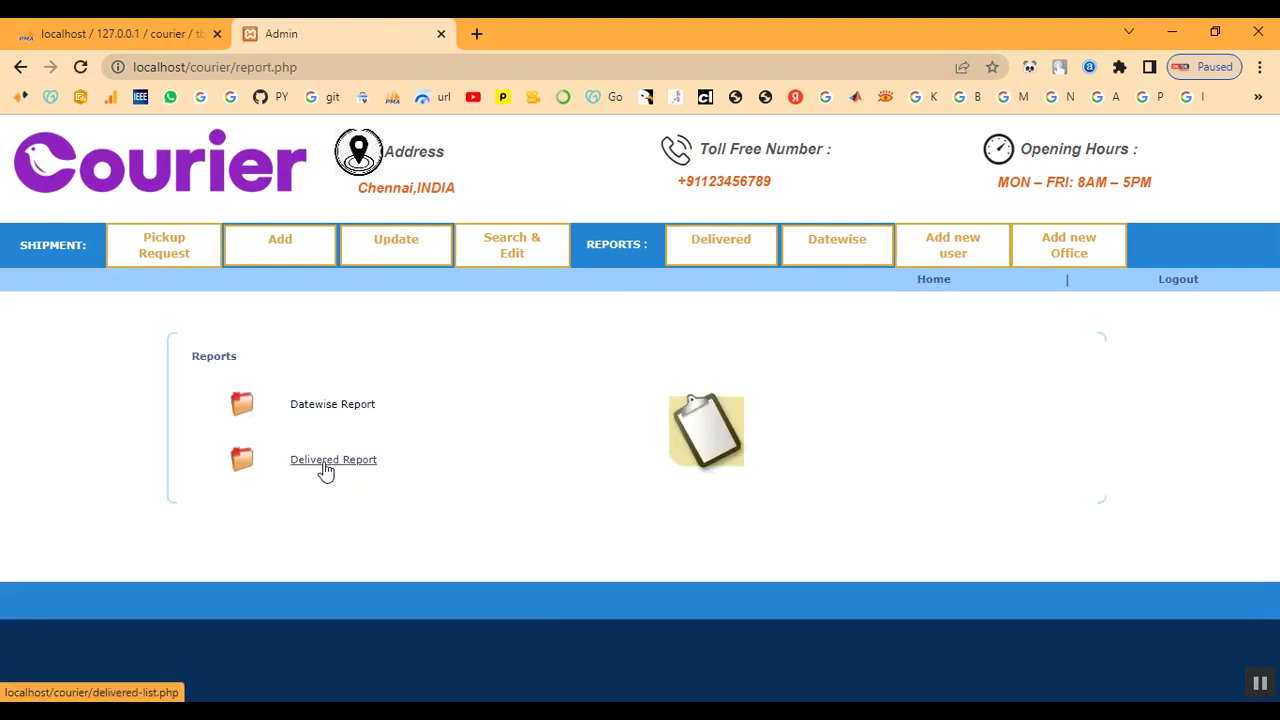
left_click(325, 465)
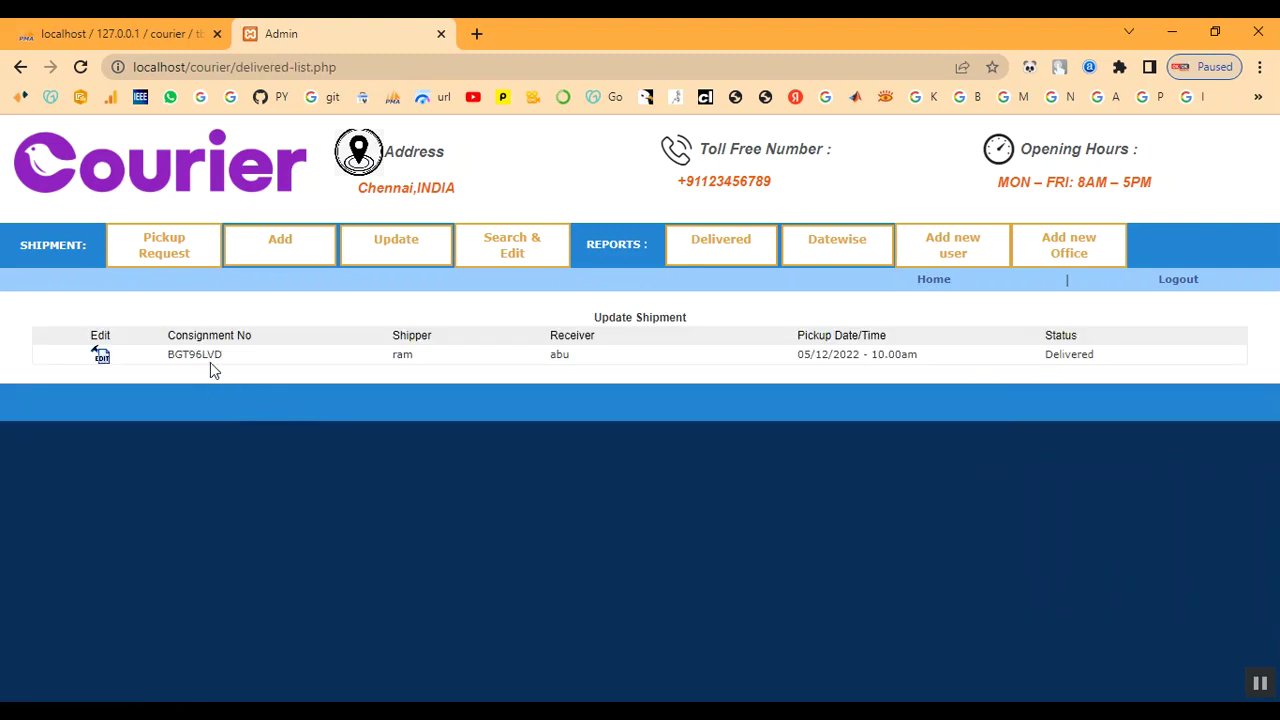
left_click(934, 281)
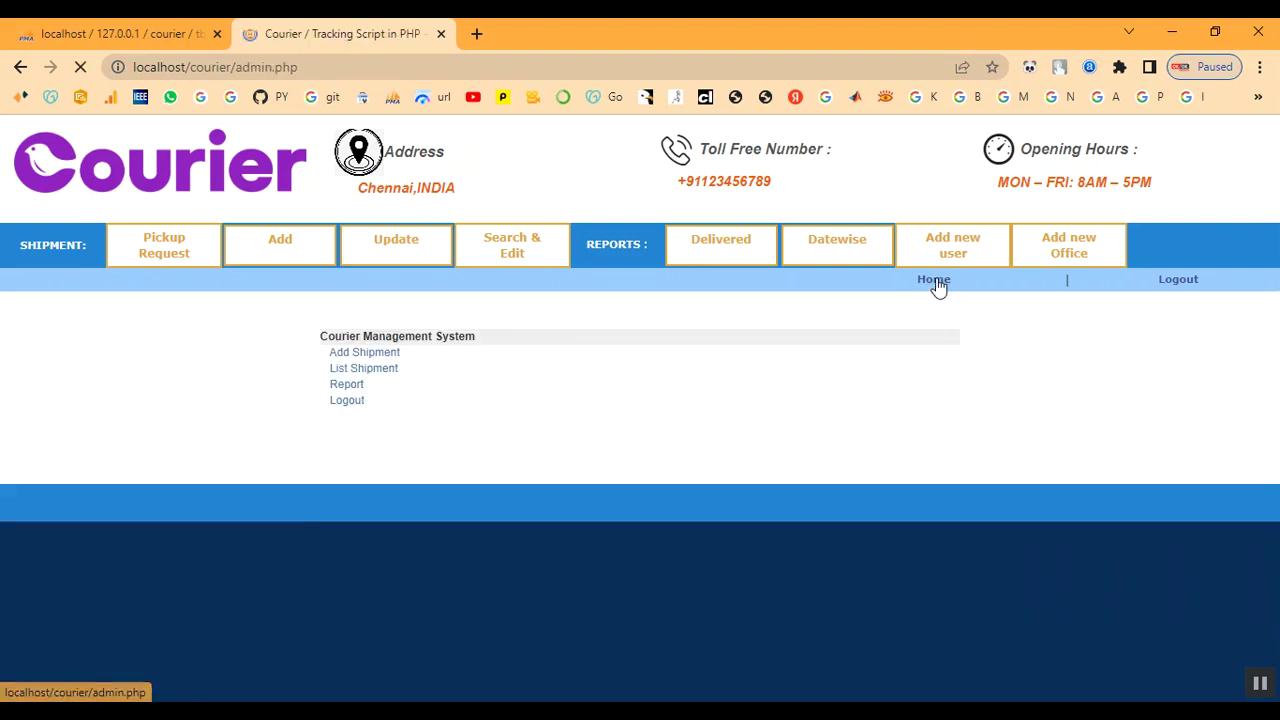
Log out of the admin panel and select login.php in the address bar
left_click(1177, 281)
scroll(795, 505, "down", 1)
scroll(795, 505, "up", 1)
left_click_drag(238, 67, 329, 77)
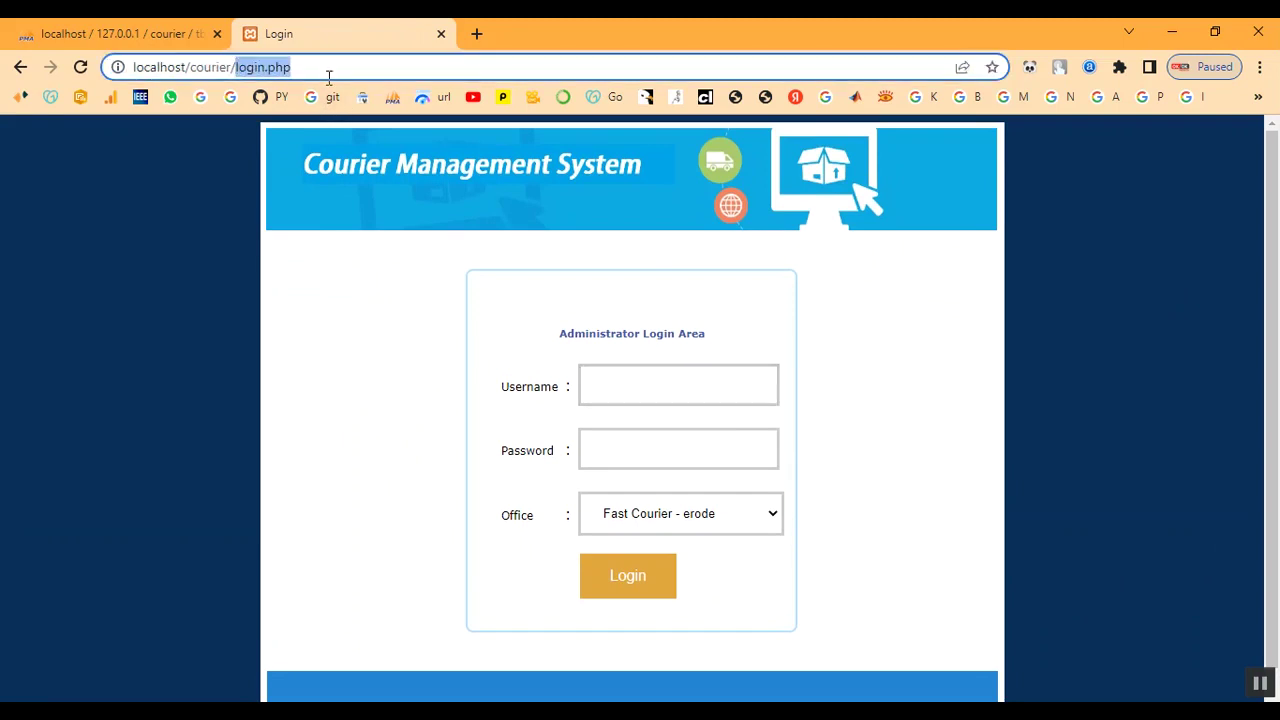
key("BackSpace")
key("Return")
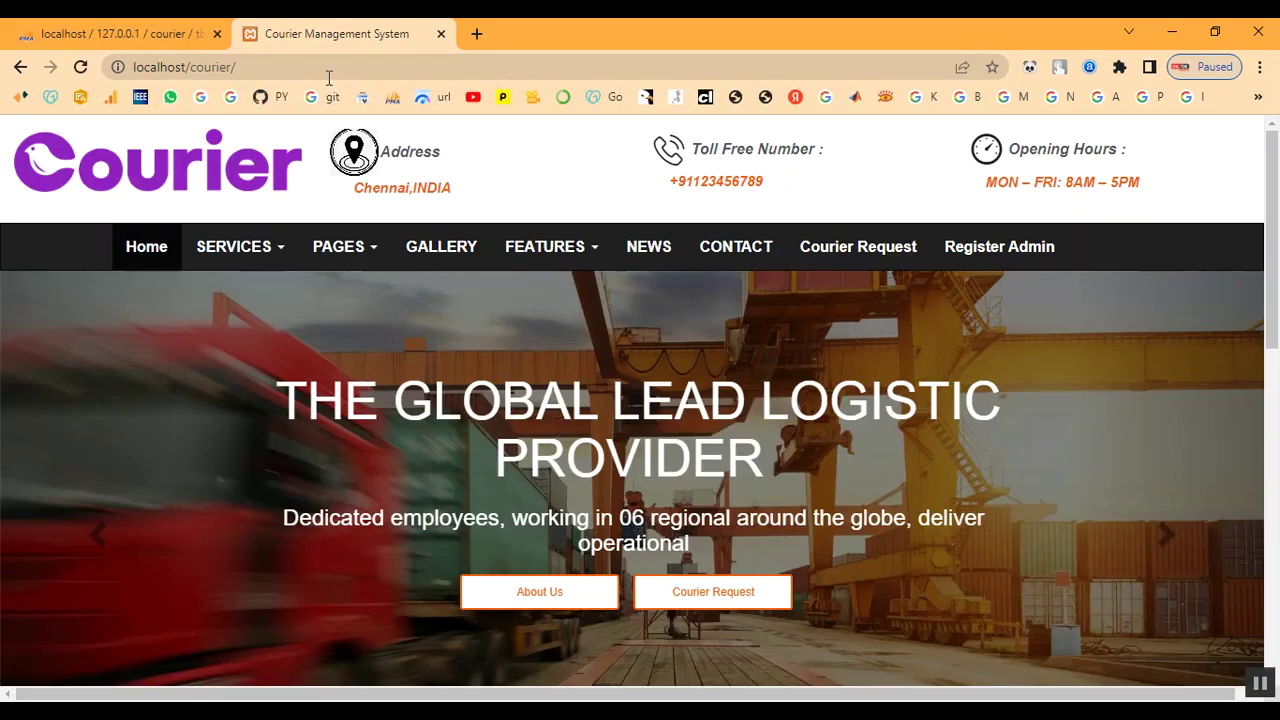
scroll(917, 517, "down", 4)
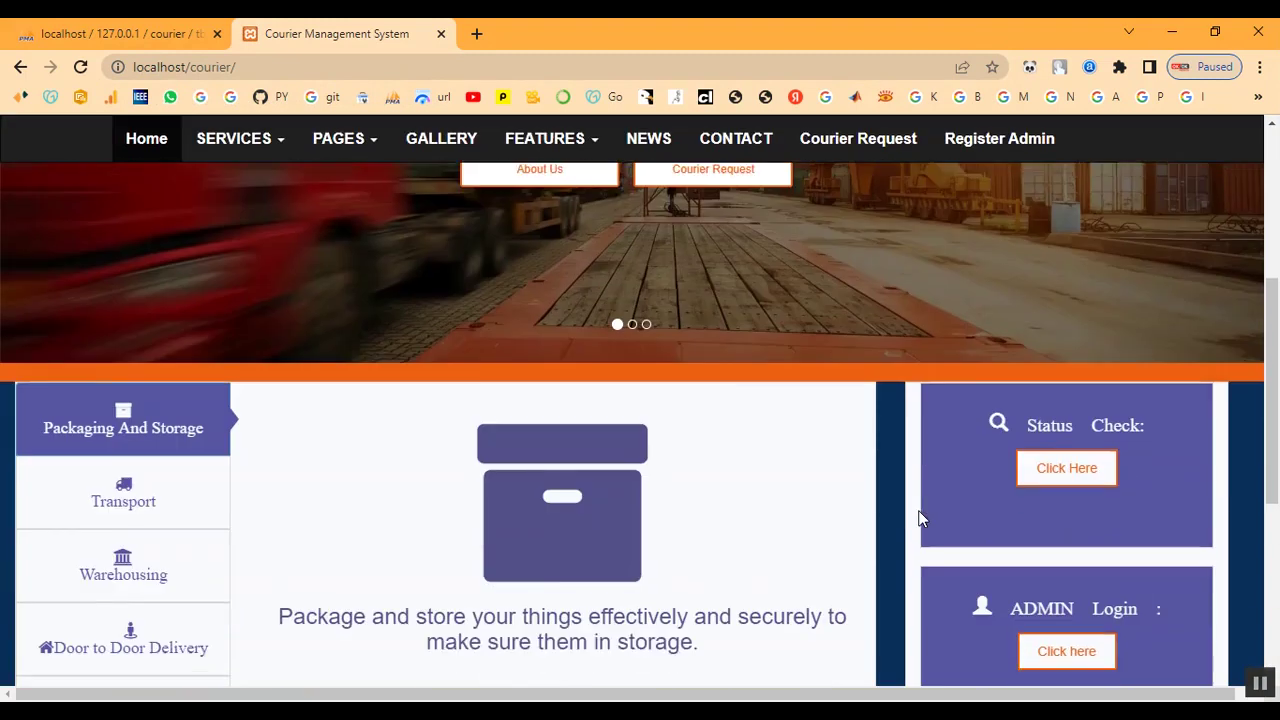
left_click(1059, 487)
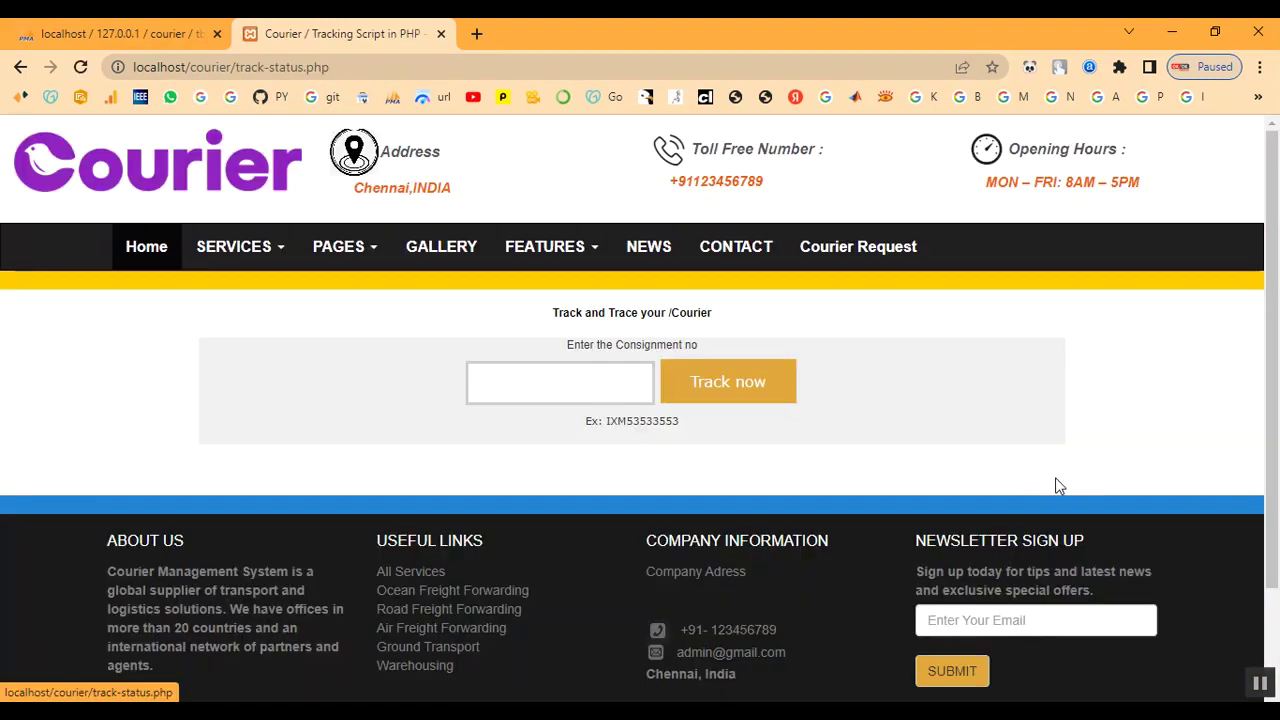
left_click(522, 373)
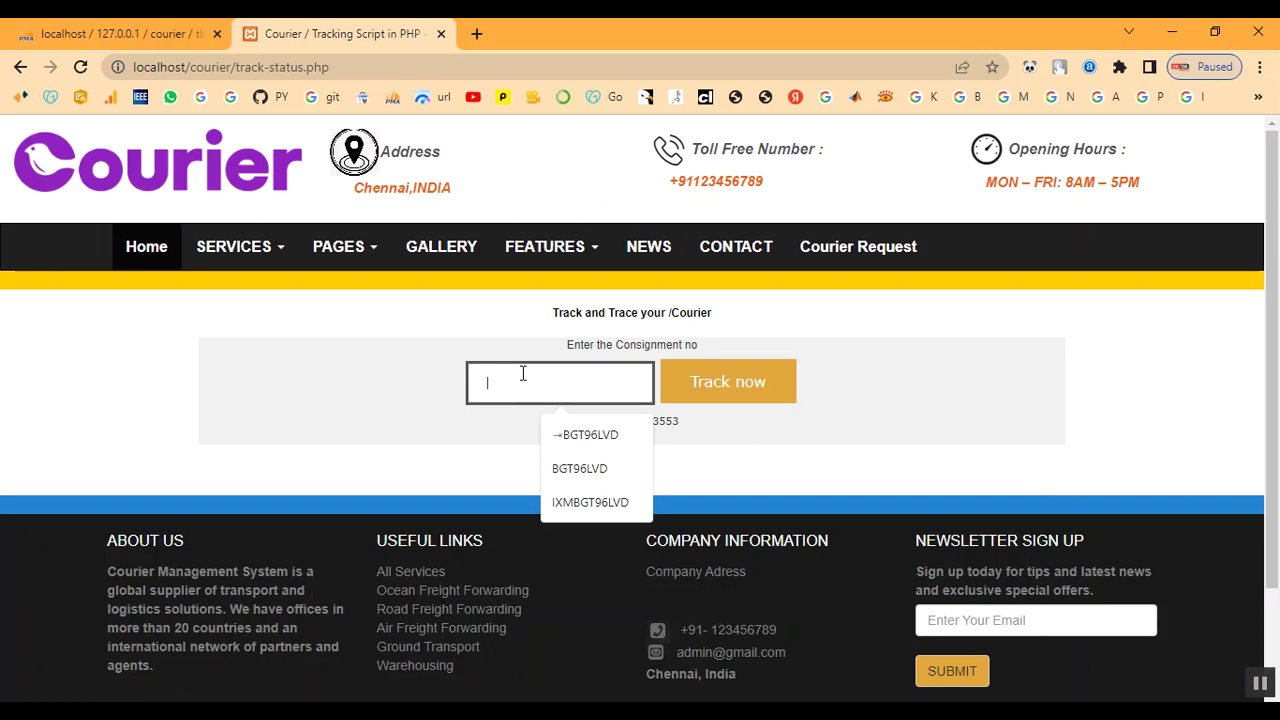
type("BGT96LVD")
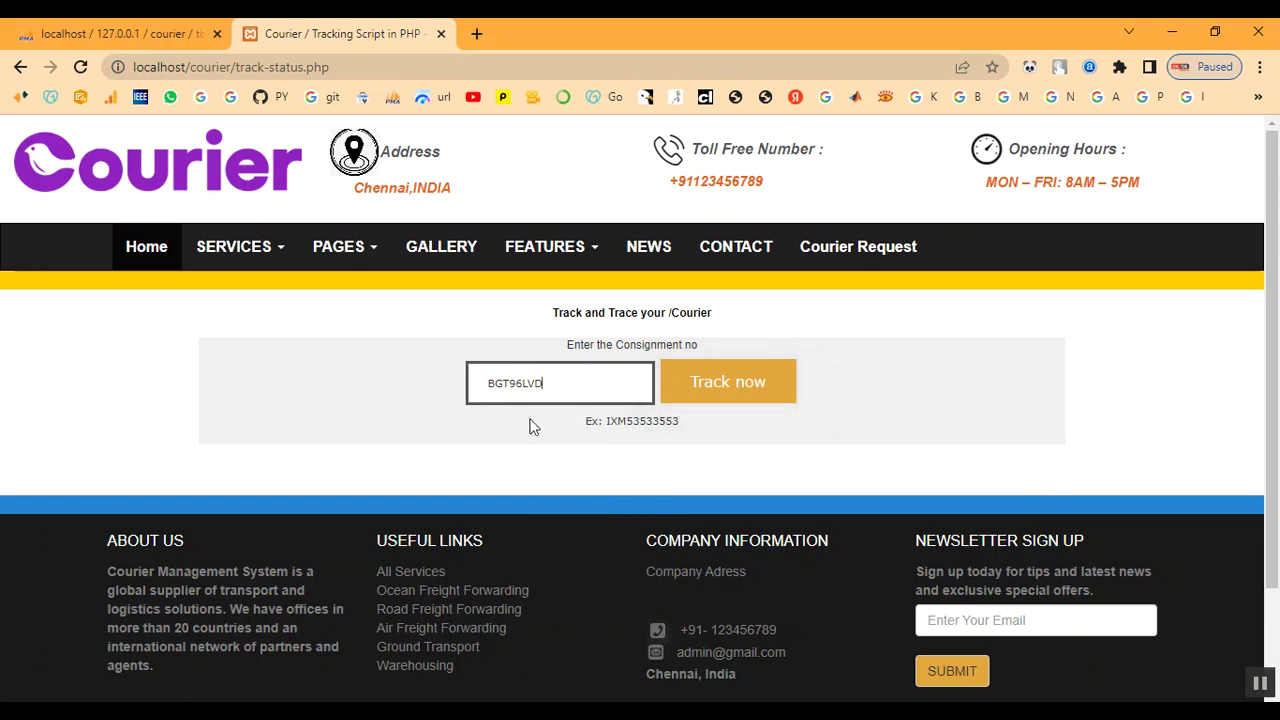
left_click_drag(488, 386, 563, 391)
left_click(565, 390)
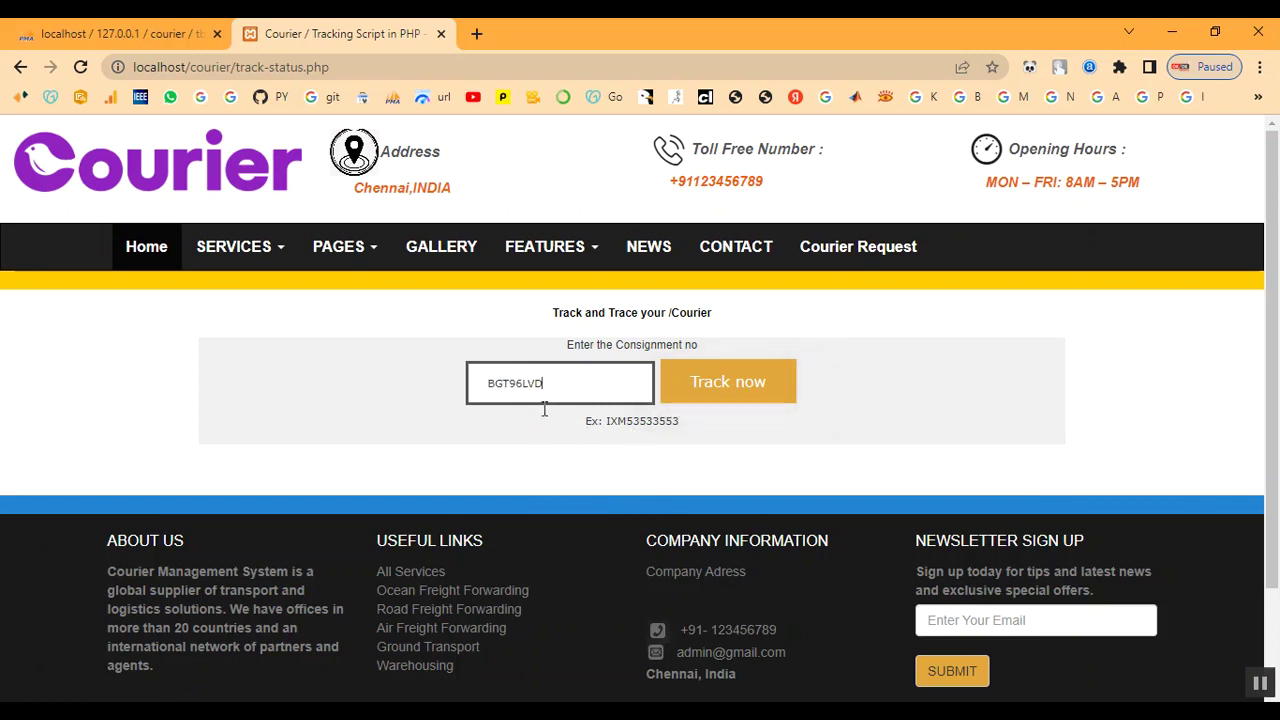
left_click(155, 254)
scroll(850, 476, "down", 4)
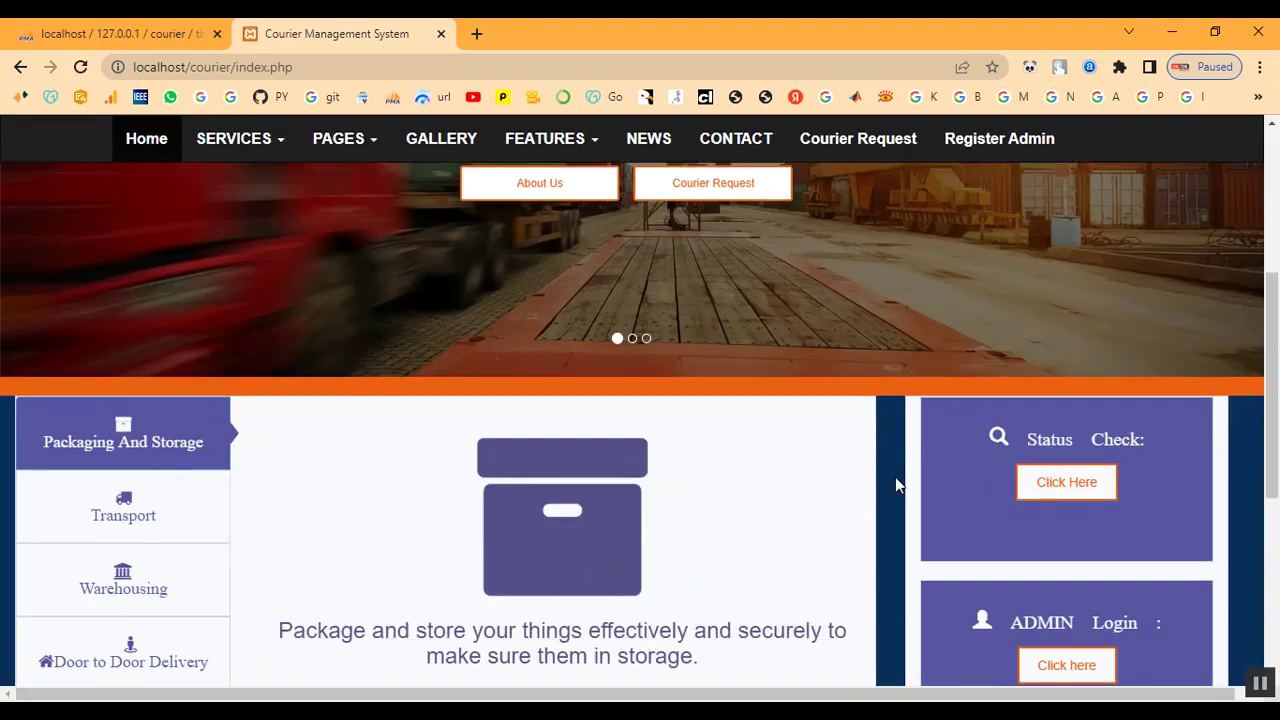
left_click(1052, 658)
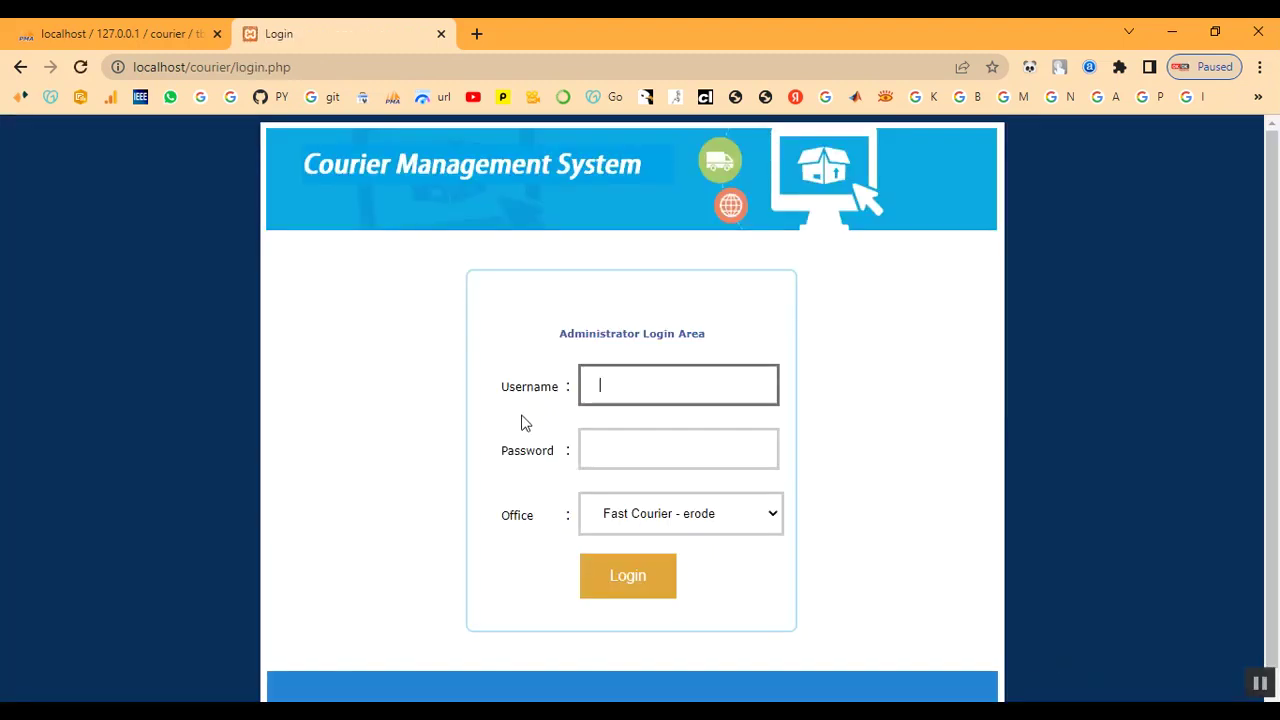
left_click(646, 392)
left_click(686, 436)
left_click(721, 466)
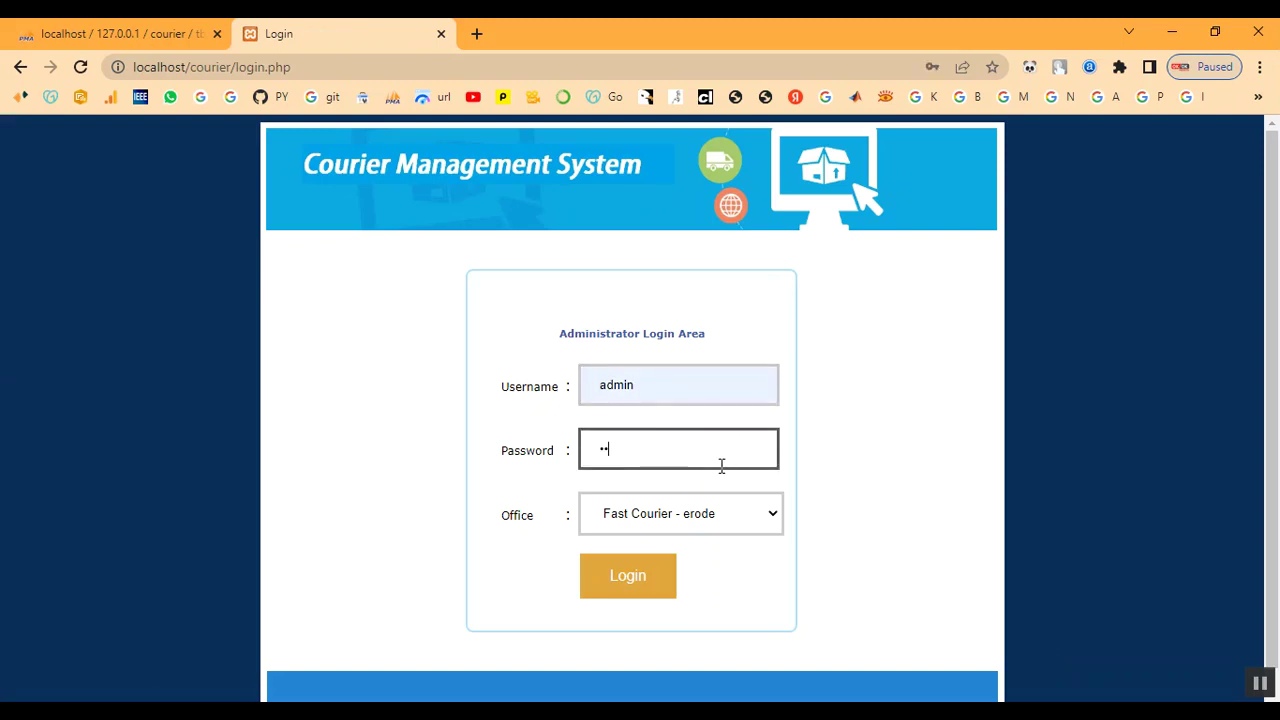
left_click(714, 532)
left_click(706, 576)
left_click(666, 584)
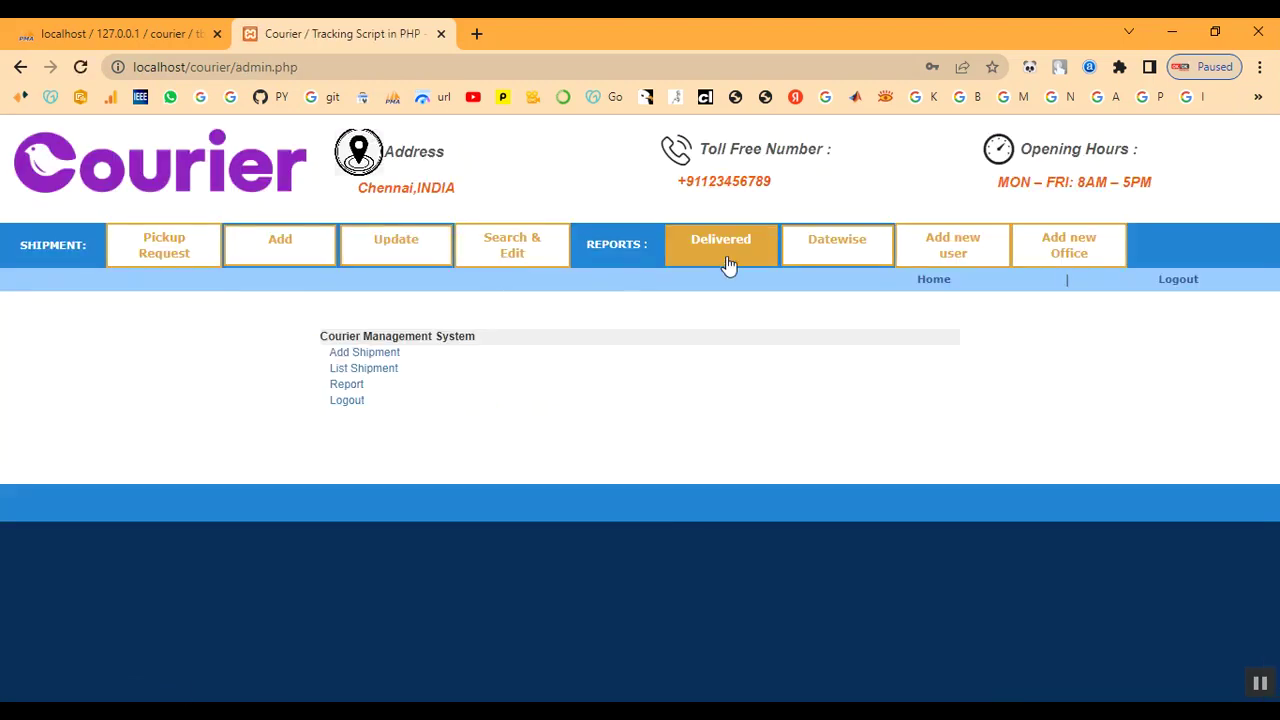
left_click(729, 265)
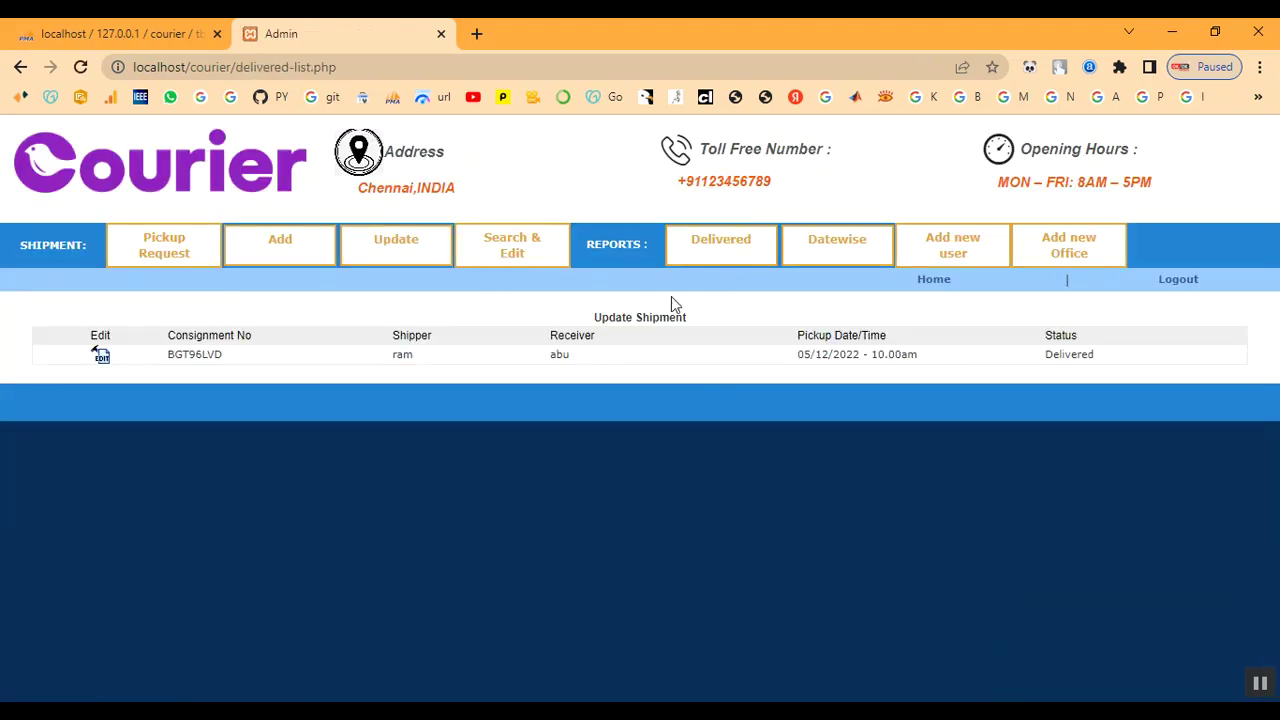
left_click_drag(168, 358, 234, 362)
left_click(254, 326)
left_click_drag(168, 335, 271, 343)
left_click(271, 343)
left_click(298, 249)
scroll(411, 437, "down", 5)
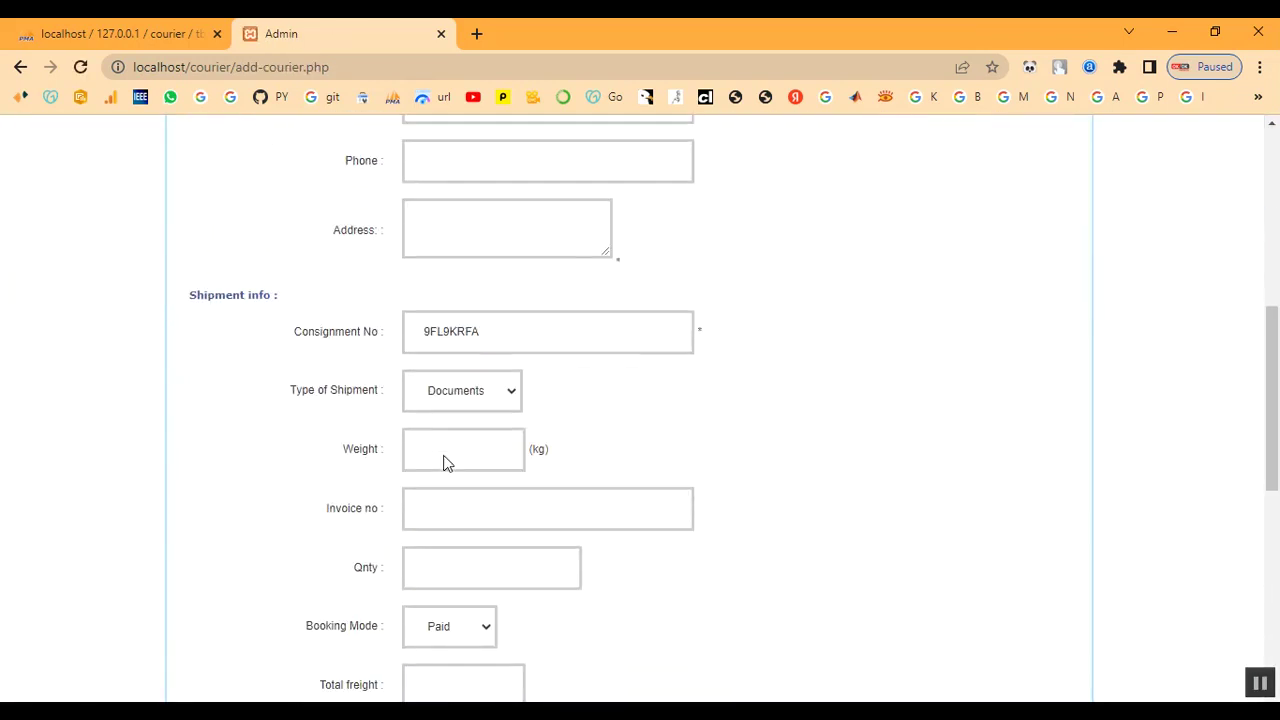
left_click_drag(414, 336, 520, 329)
left_click(478, 333)
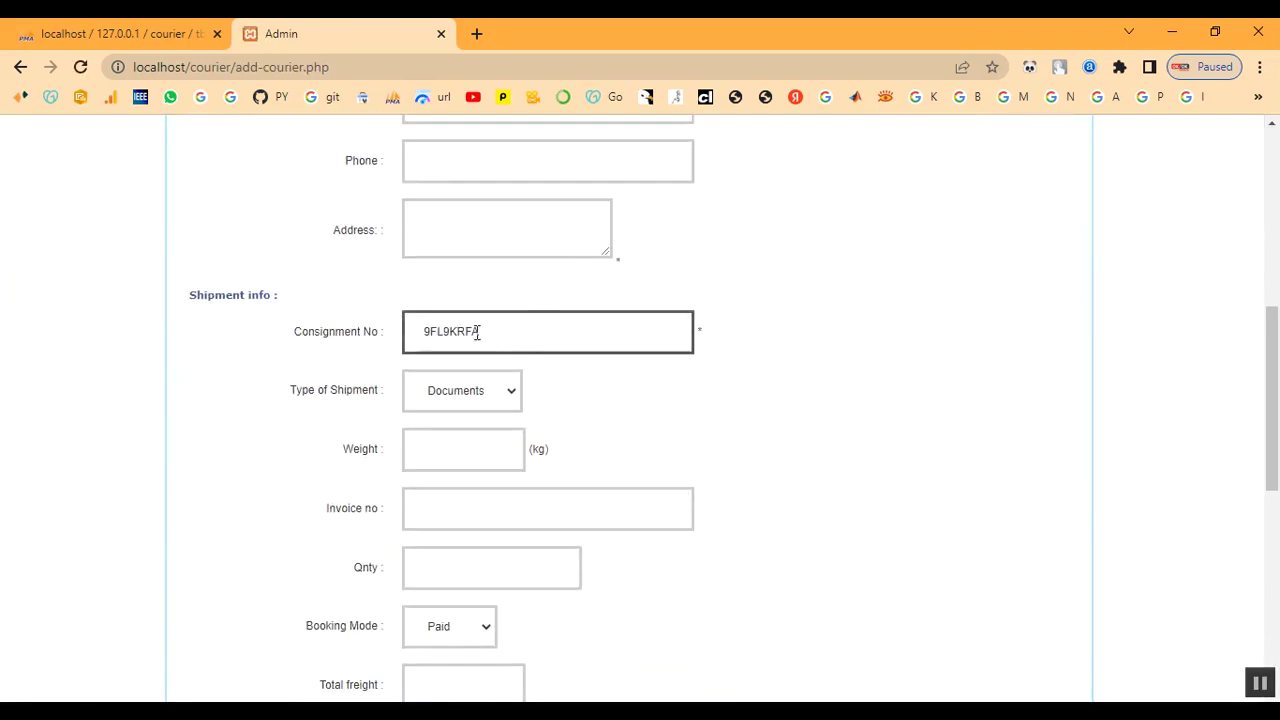
left_click_drag(295, 331, 374, 306)
left_click(376, 308)
scroll(374, 306, "up", 6)
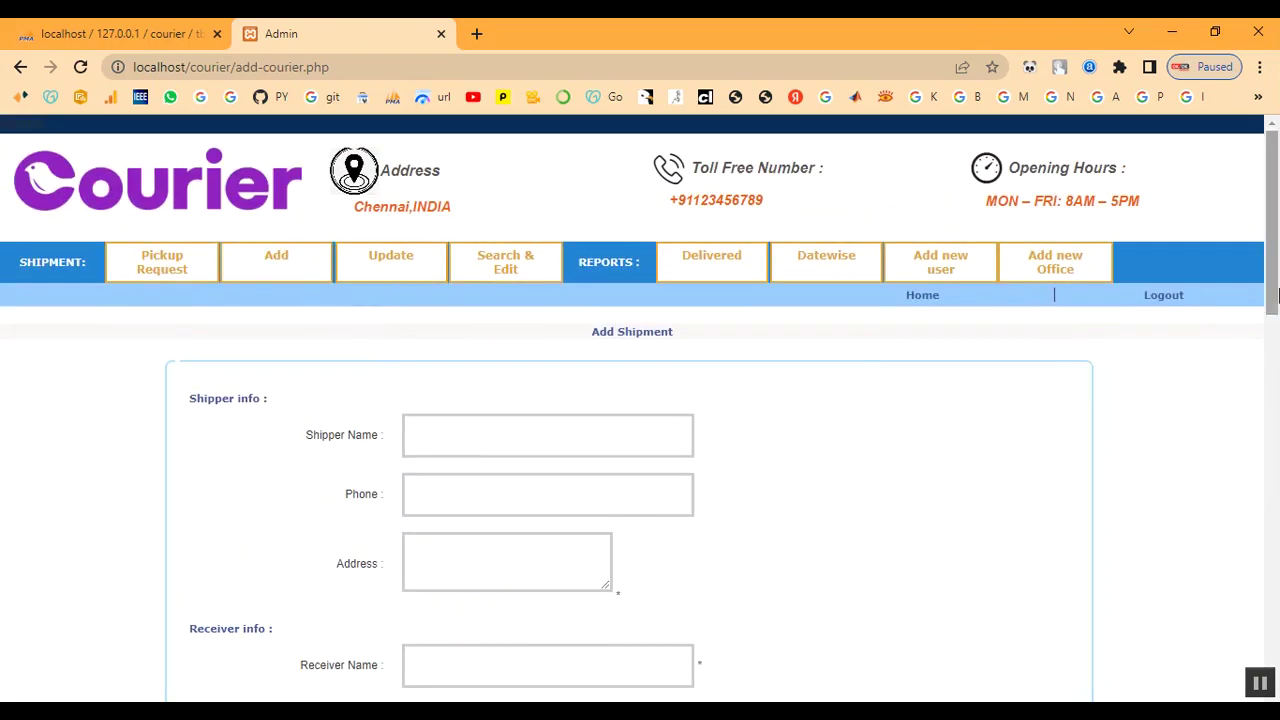
left_click(1168, 305)
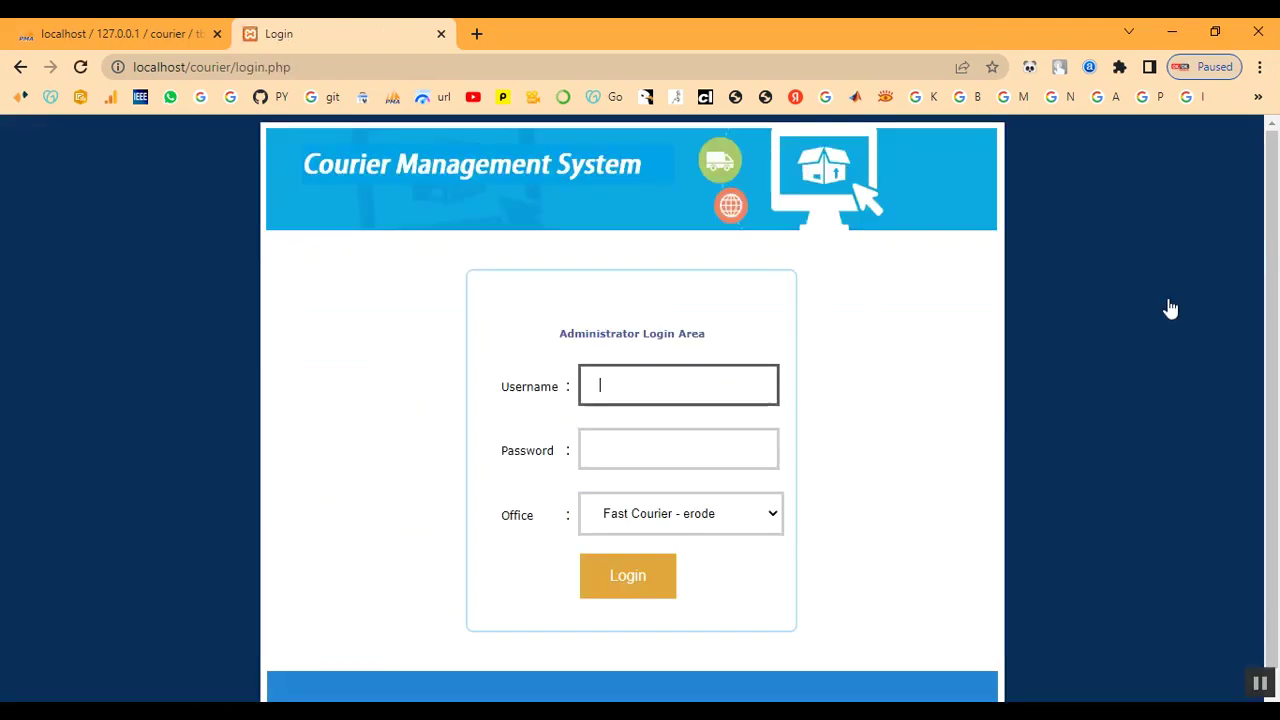
Remove login.php from the URL to load the public home page
left_click_drag(236, 66, 378, 70)
key("BackSpace")
key("Return")
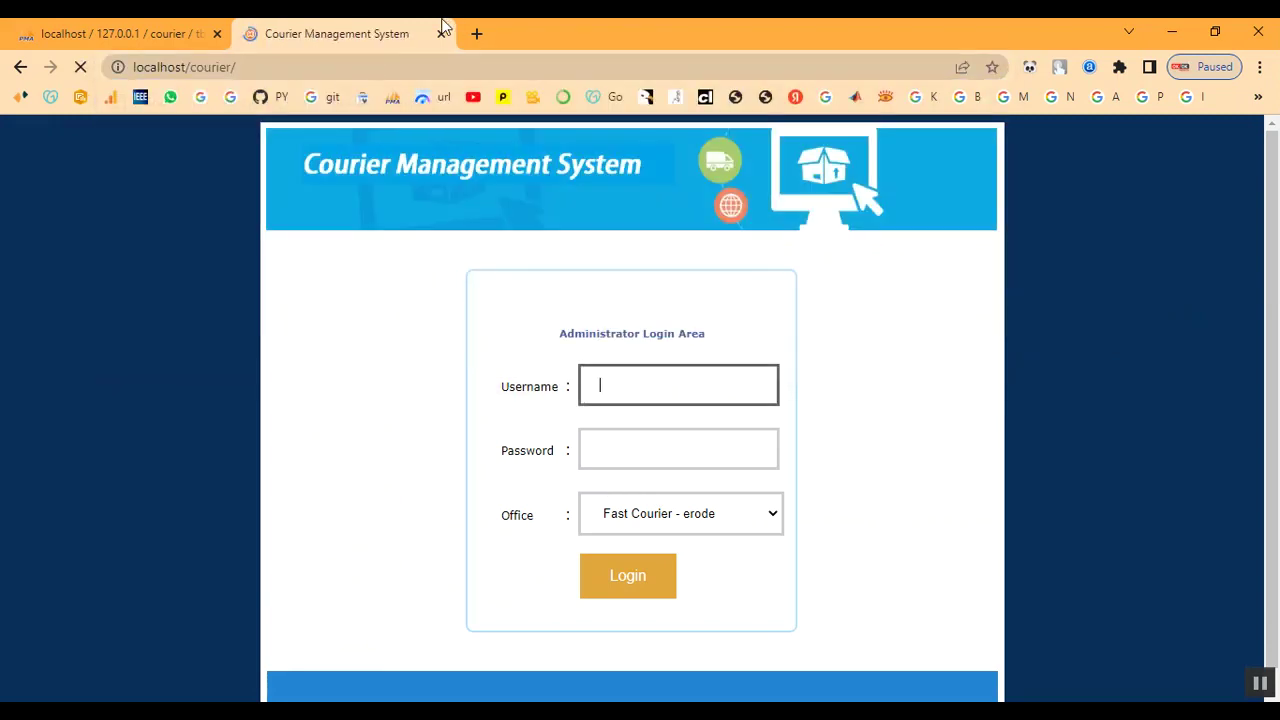
scroll(692, 527, "down", 2)
scroll(696, 527, "down", 3)
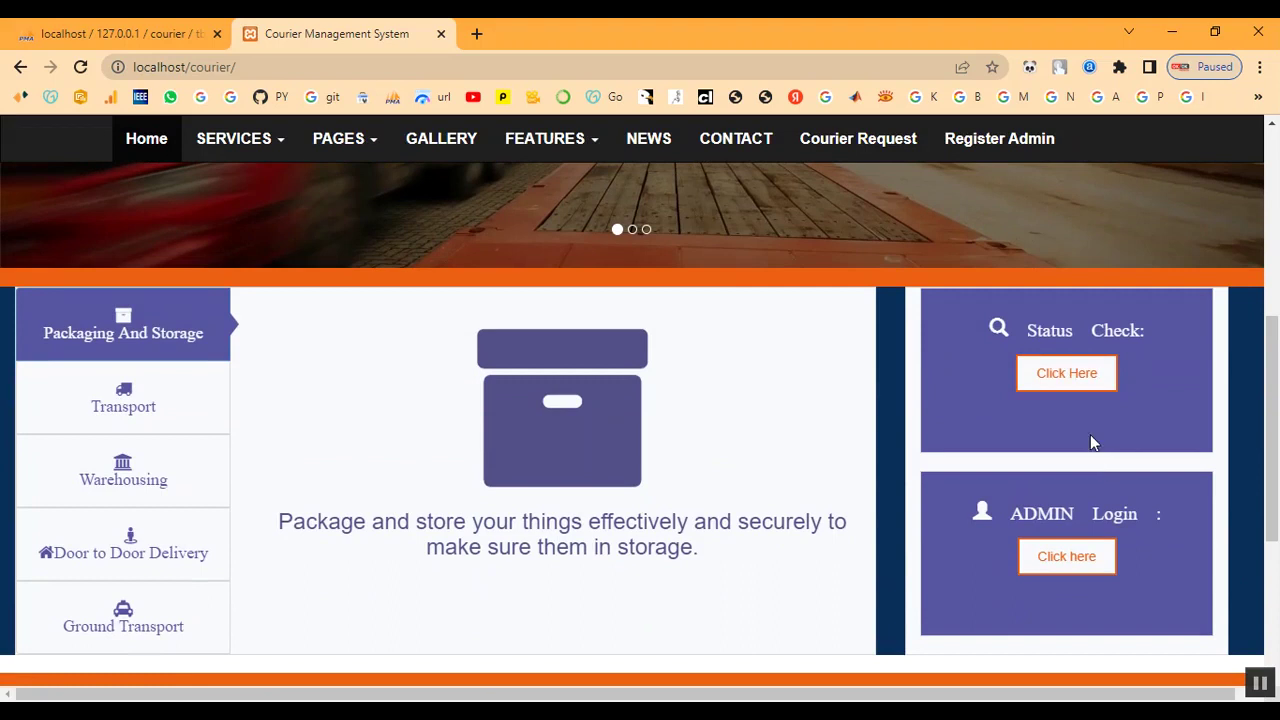
left_click(1070, 385)
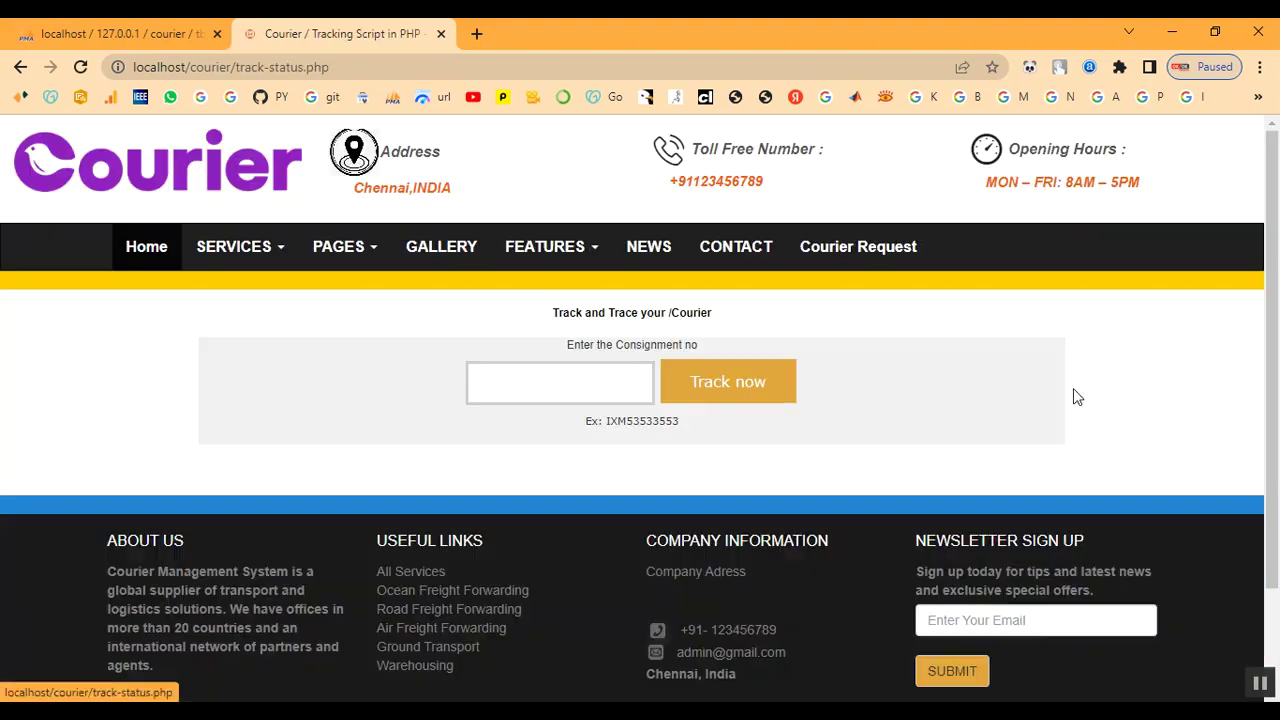
left_click(580, 391)
key("Down")
key("Down")
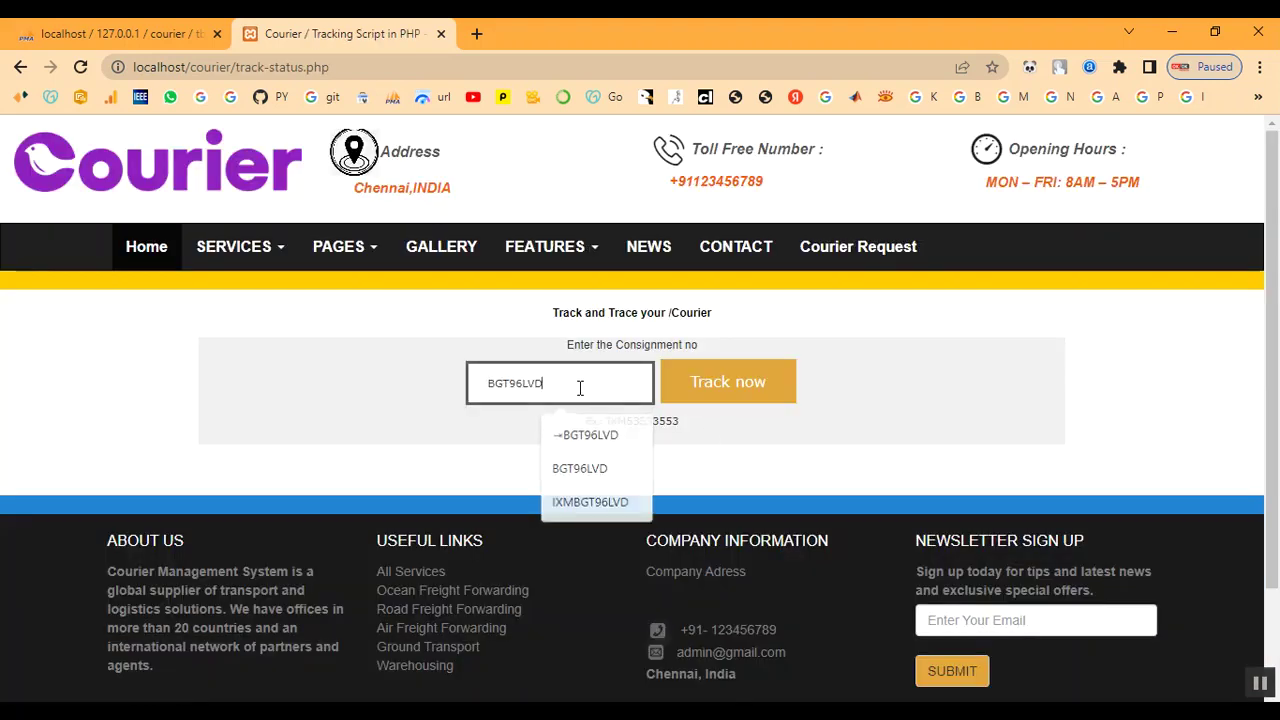
key("Return")
left_click(714, 390)
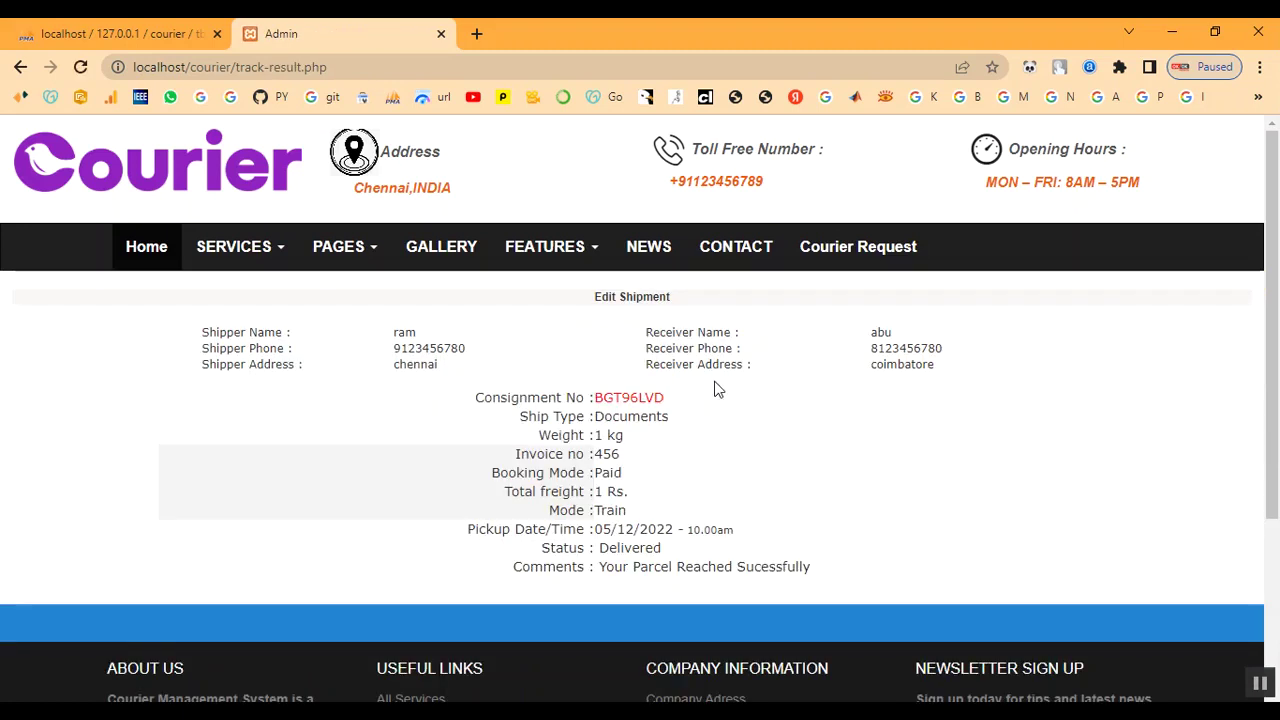
Review the Delivered status and total freight value, then return to the home page
left_click_drag(600, 550, 700, 554)
left_click(646, 548)
left_click(717, 546)
scroll(734, 525, "down", 3)
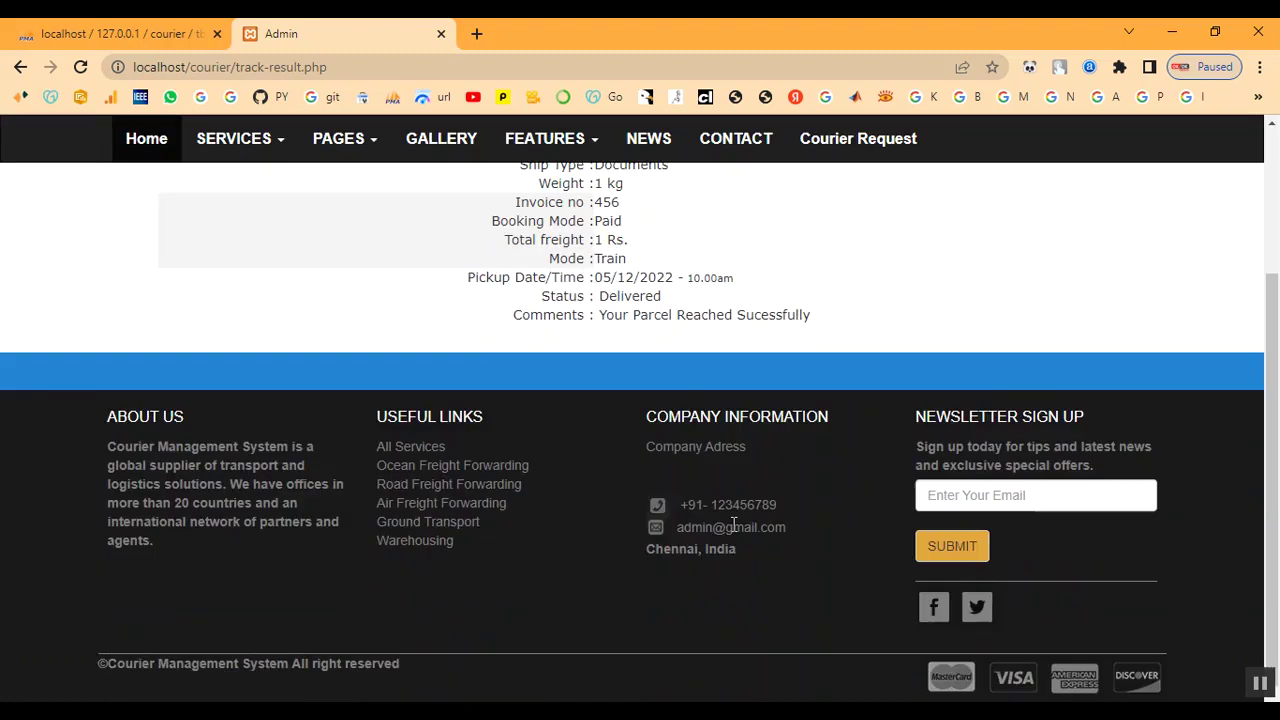
scroll(731, 524, "up", 3)
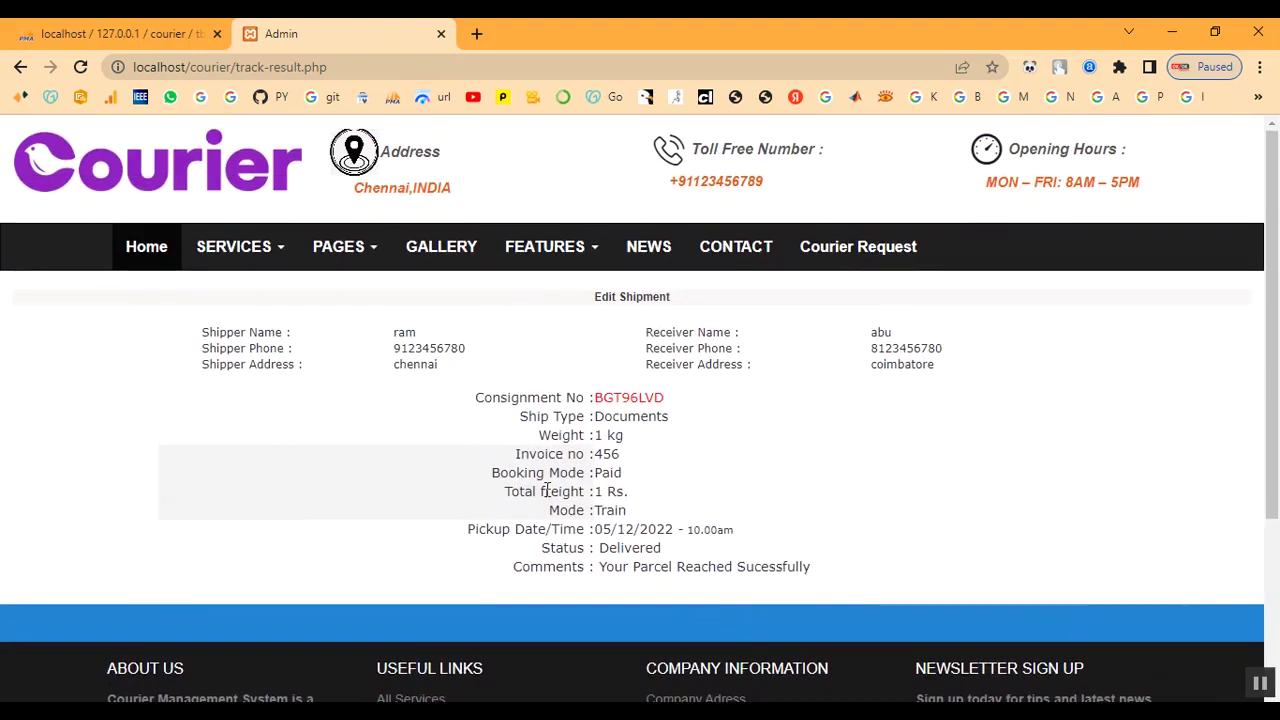
left_click_drag(511, 494, 690, 503)
left_click(733, 500)
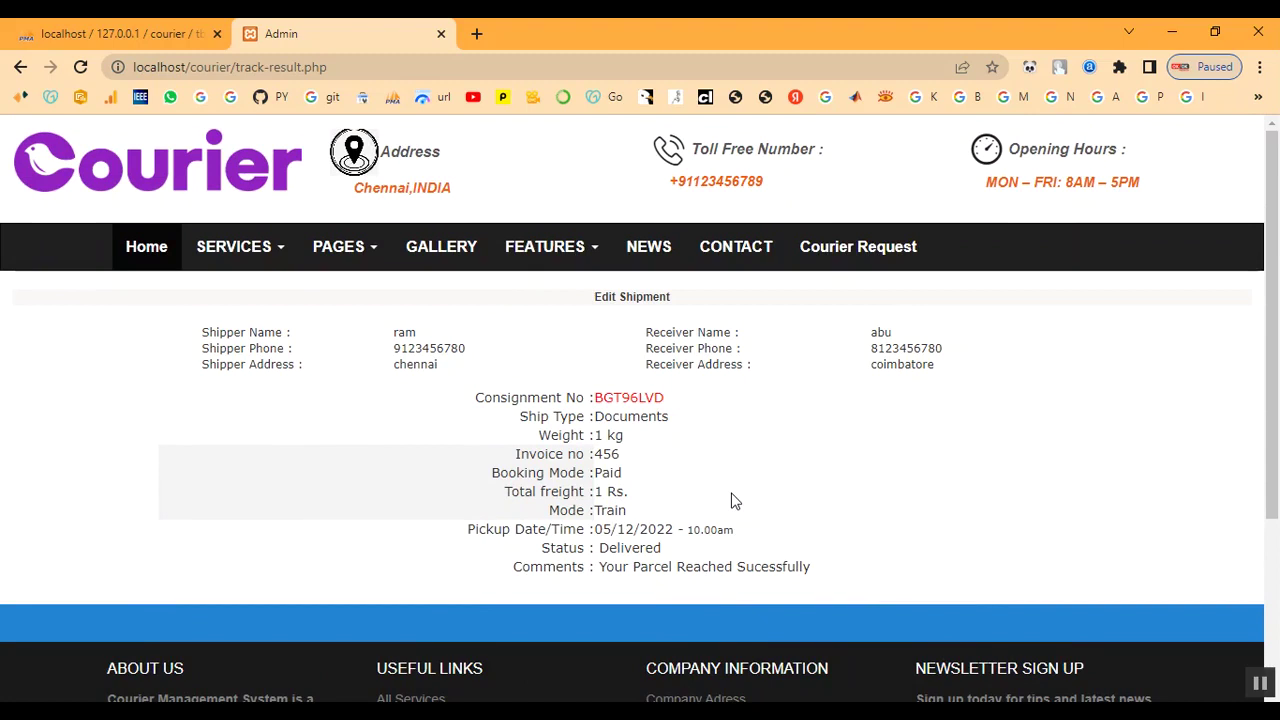
left_click(143, 262)
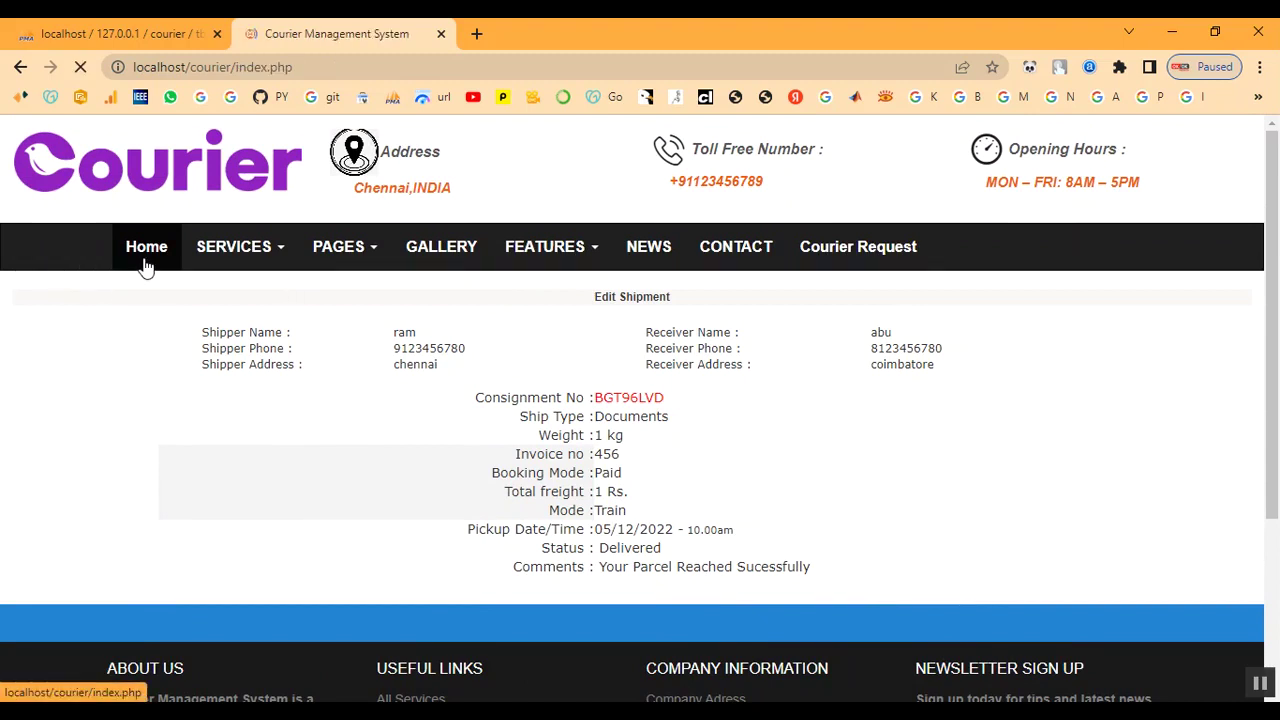